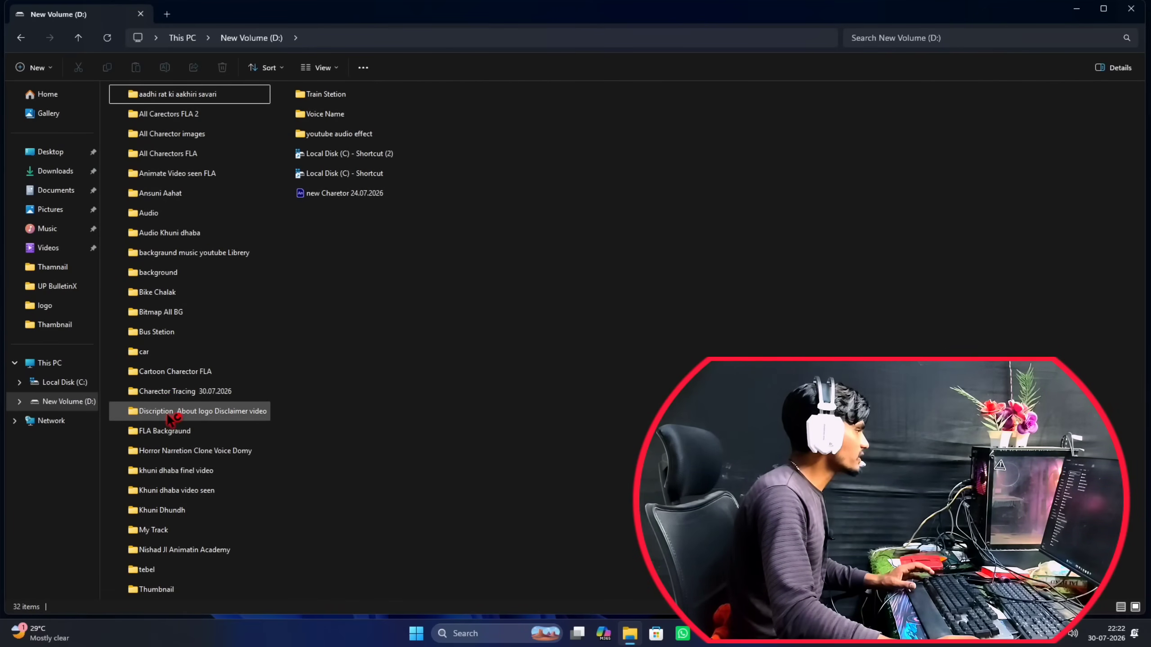
# Open the Animate document Mane_charector_side_pose_FLA_25.07.2026 from the folder Charector Tracing 30.07.2026.
pyautogui.doubleClick(205, 391)
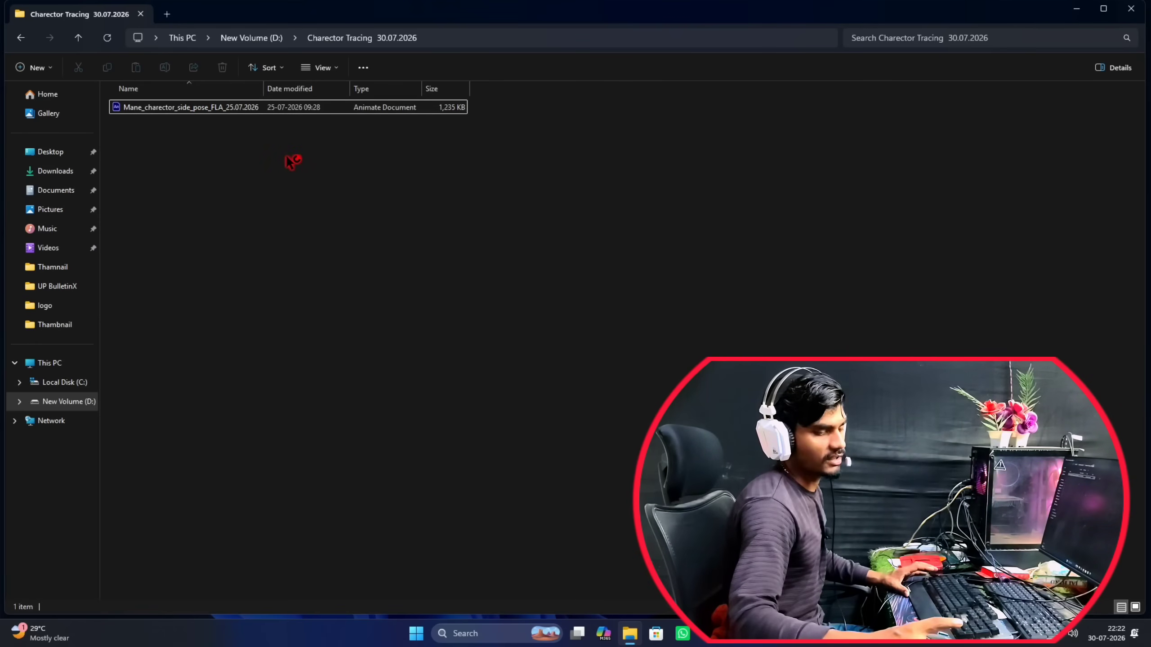
pyautogui.click(217, 107)
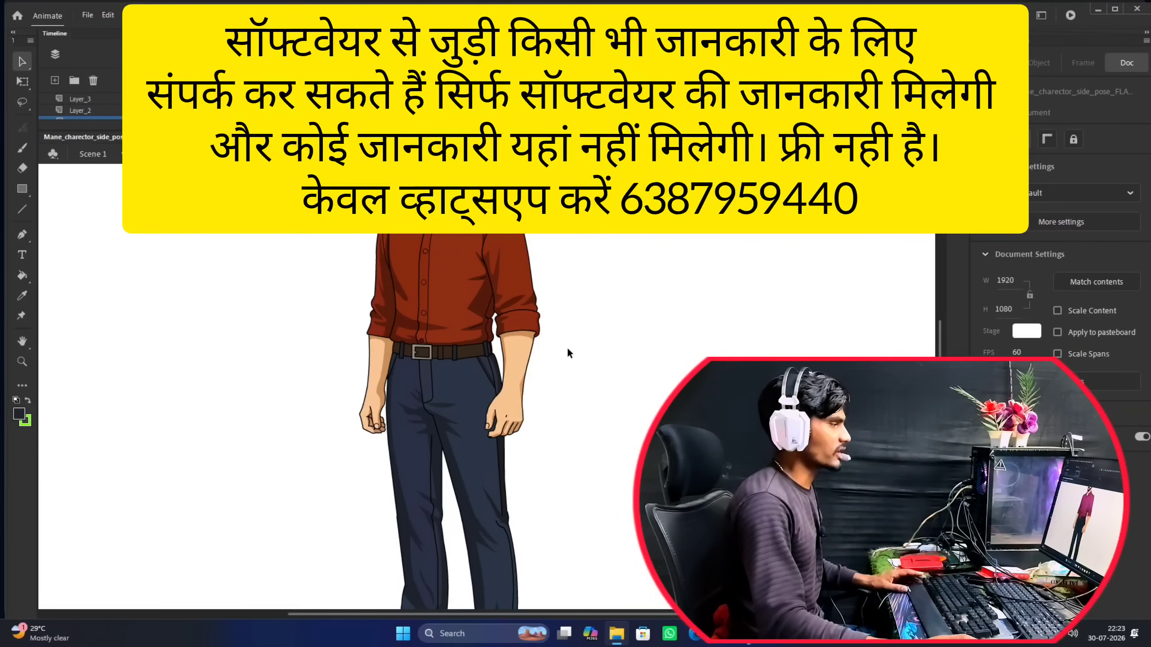
pyautogui.scroll(-3, 417, 241)
pyautogui.moveTo(446, 242); pyautogui.dragTo(449, 301)
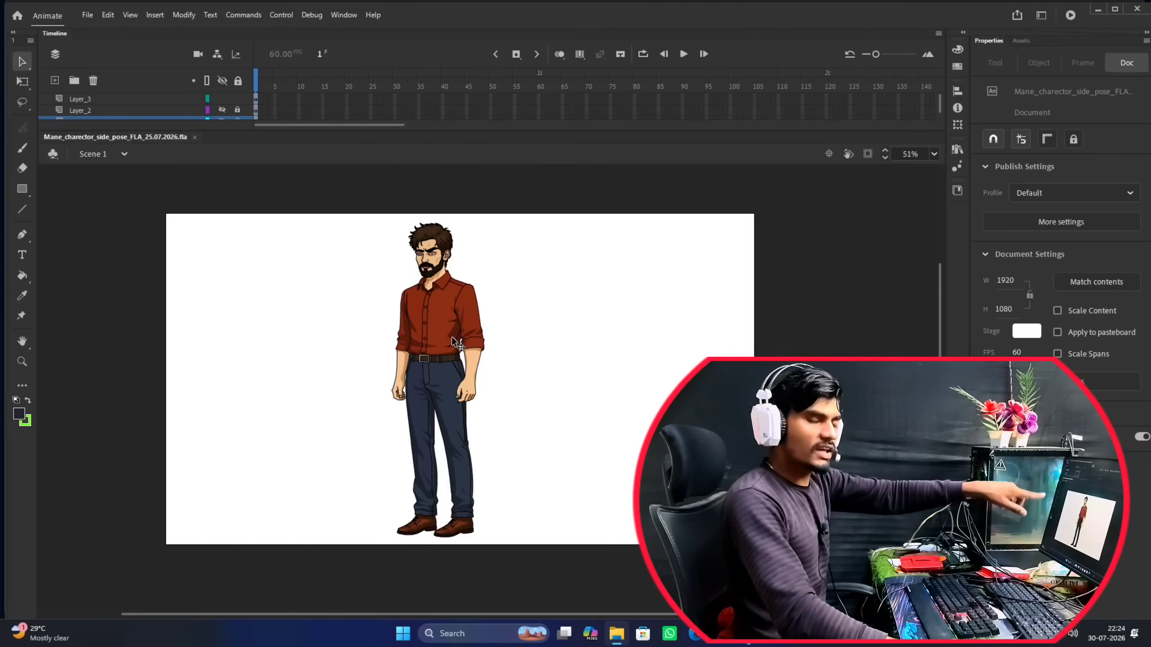
# Examine the character's face close up, especially the detail of the eyes, irises and eyebrows.
pyautogui.scroll(5, 437, 340)
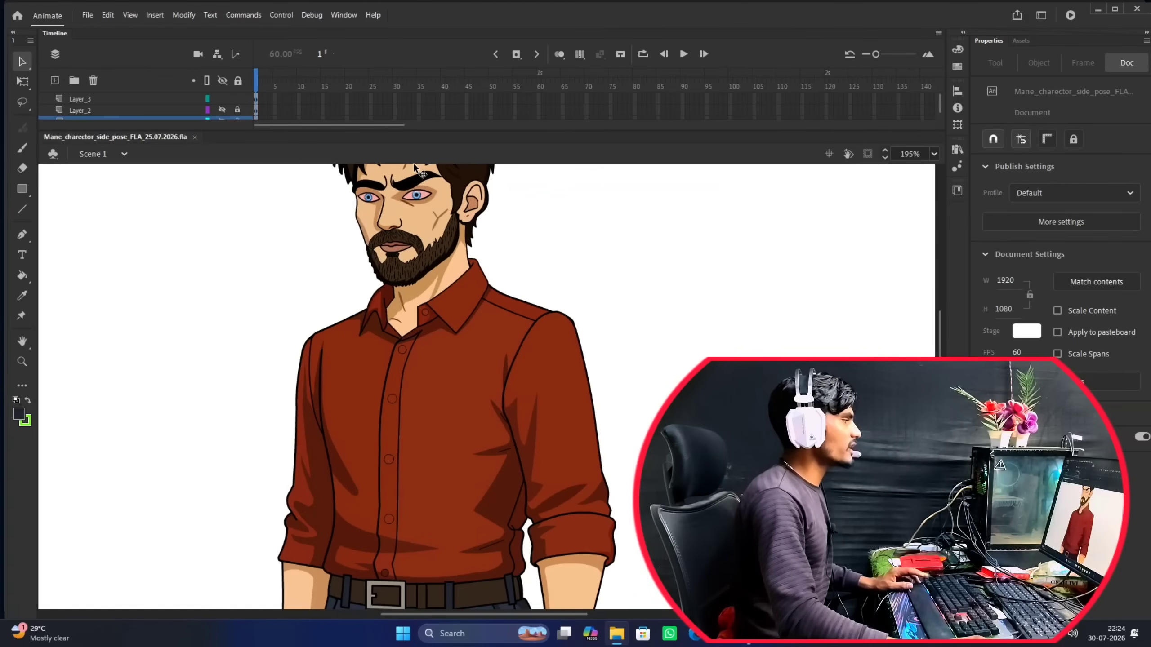
pyautogui.scroll(4, 435, 205)
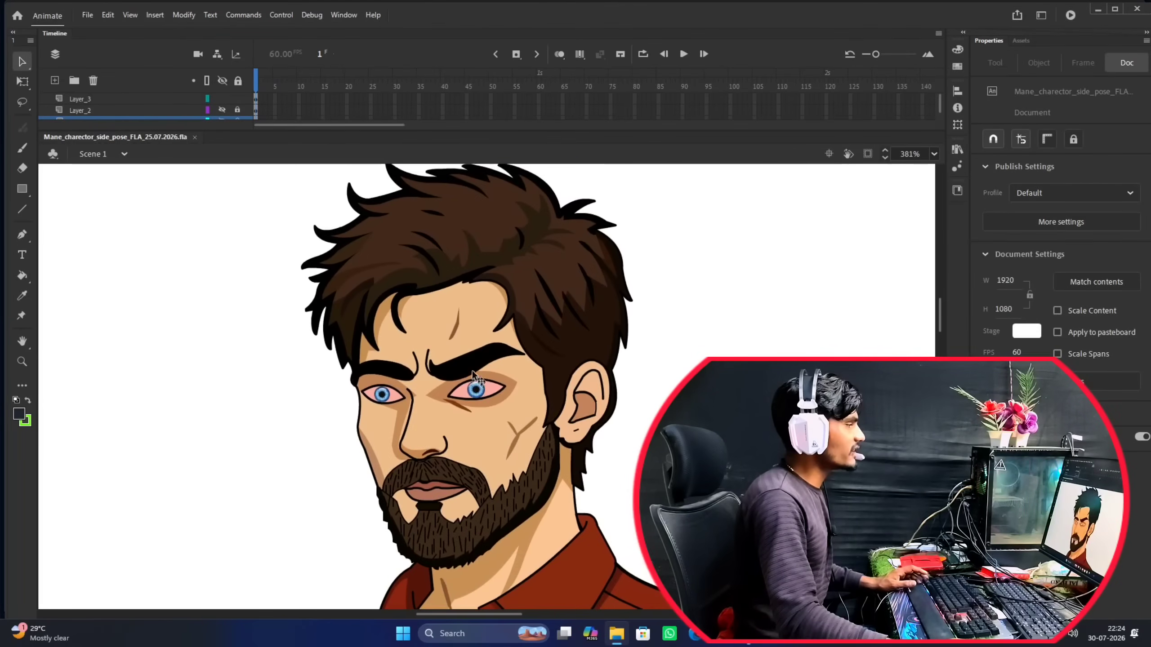
pyautogui.scroll(-2, 474, 353)
pyautogui.scroll(5, 480, 363)
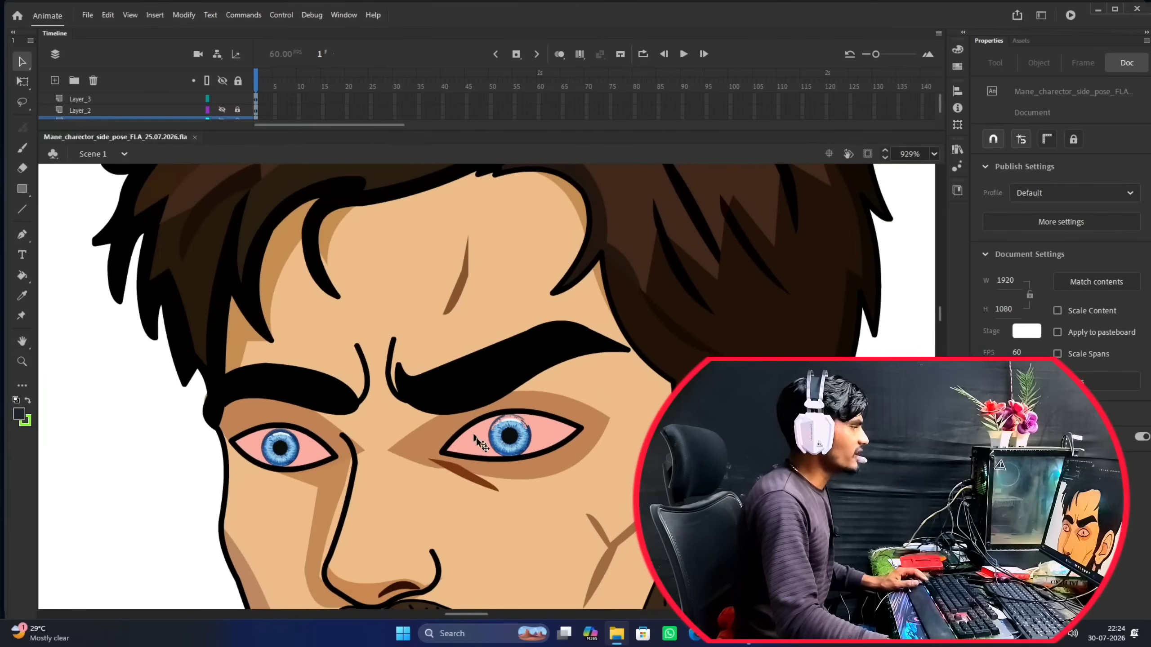
pyautogui.scroll(-4, 508, 377)
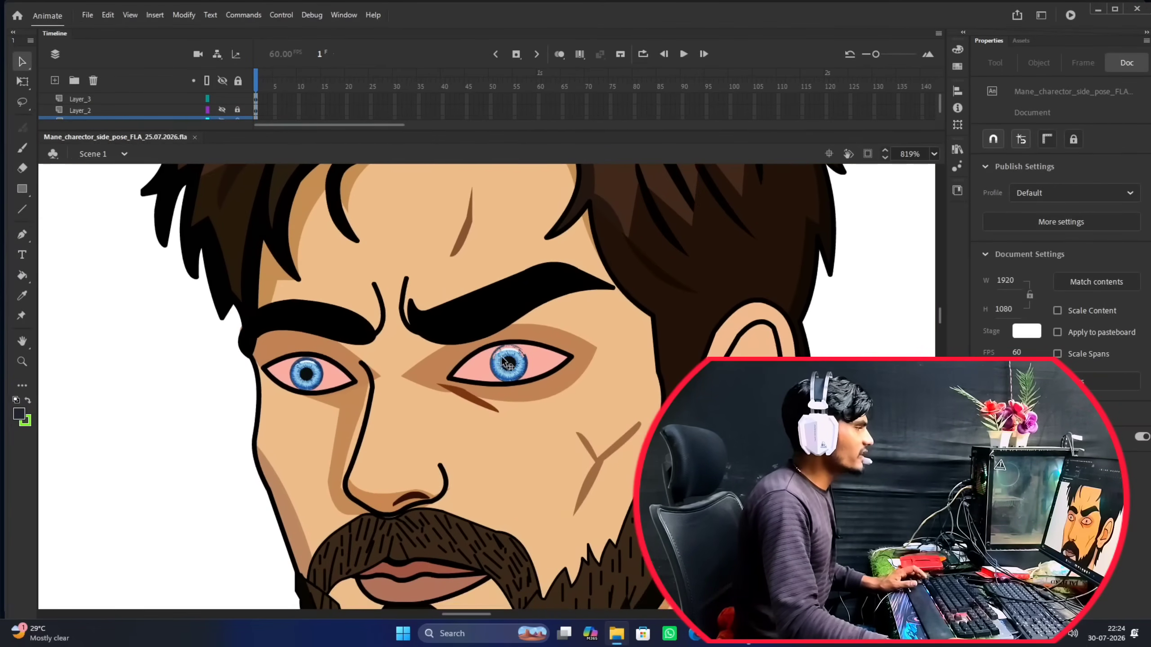
pyautogui.scroll(3, 506, 354)
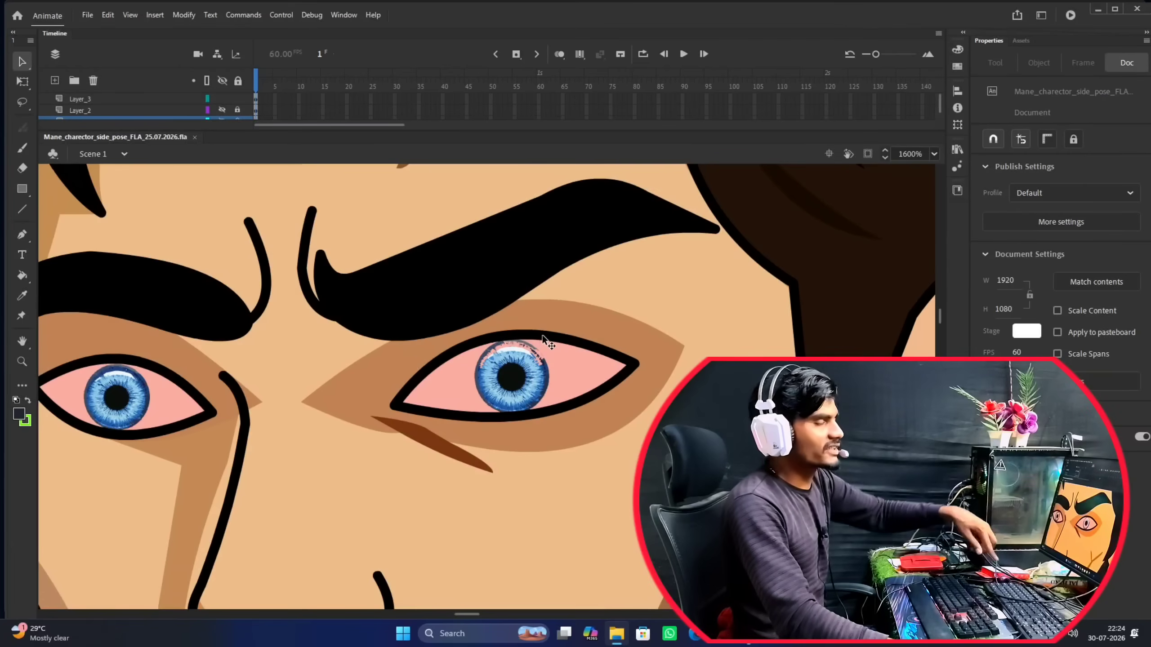
pyautogui.scroll(-8, 543, 337)
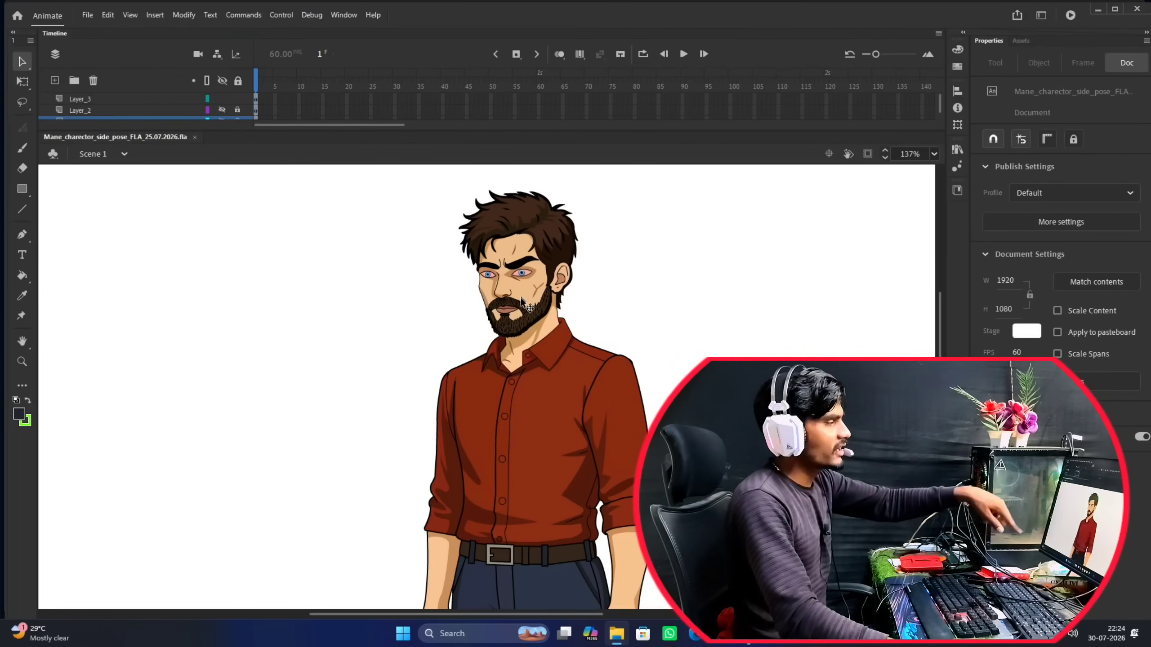
pyautogui.scroll(5, 526, 300)
pyautogui.scroll(-5, 507, 335)
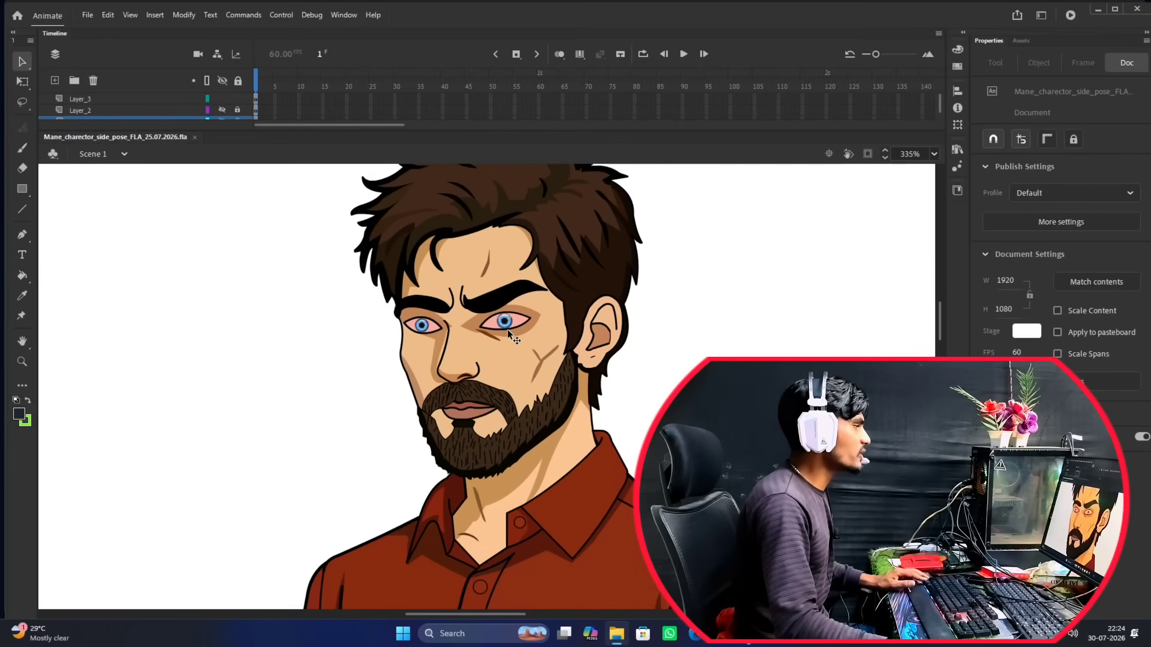
pyautogui.scroll(5, 498, 389)
pyautogui.scroll(2, 484, 381)
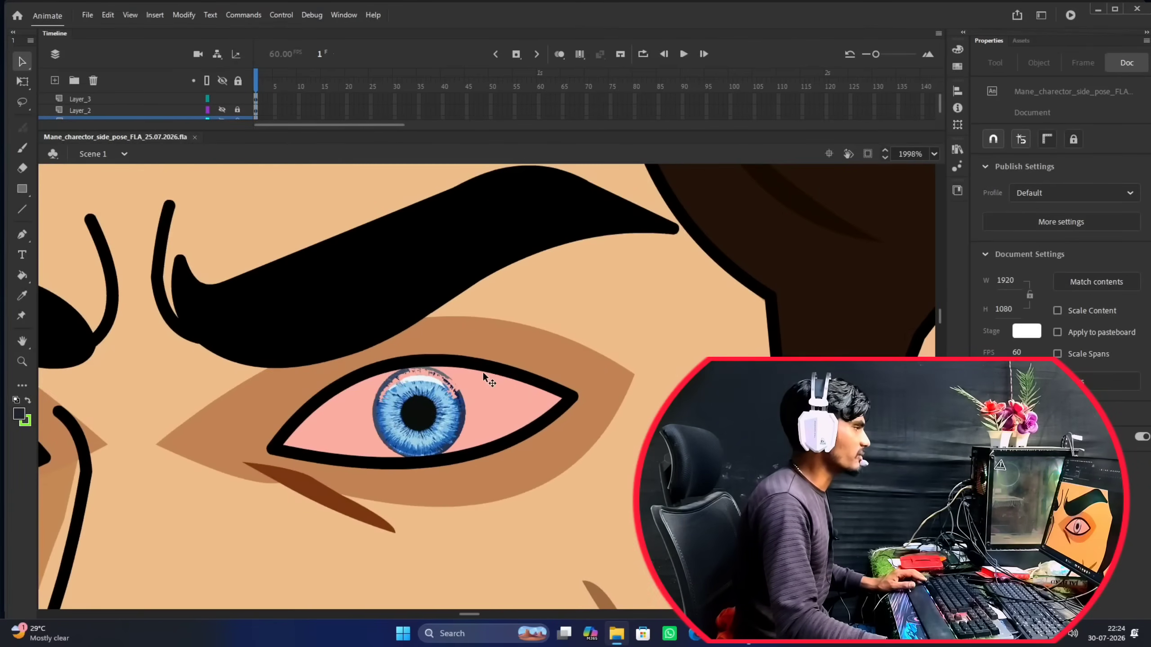
pyautogui.scroll(-2, 483, 373)
pyautogui.scroll(2, 577, 288)
pyautogui.scroll(-3, 473, 425)
# Examine the character's hair close up, including its outlines and shading shapes.
pyautogui.moveTo(462, 349); pyautogui.dragTo(479, 247)
pyautogui.scroll(7, 479, 297)
pyautogui.scroll(-4, 484, 288)
pyautogui.scroll(2, 431, 260)
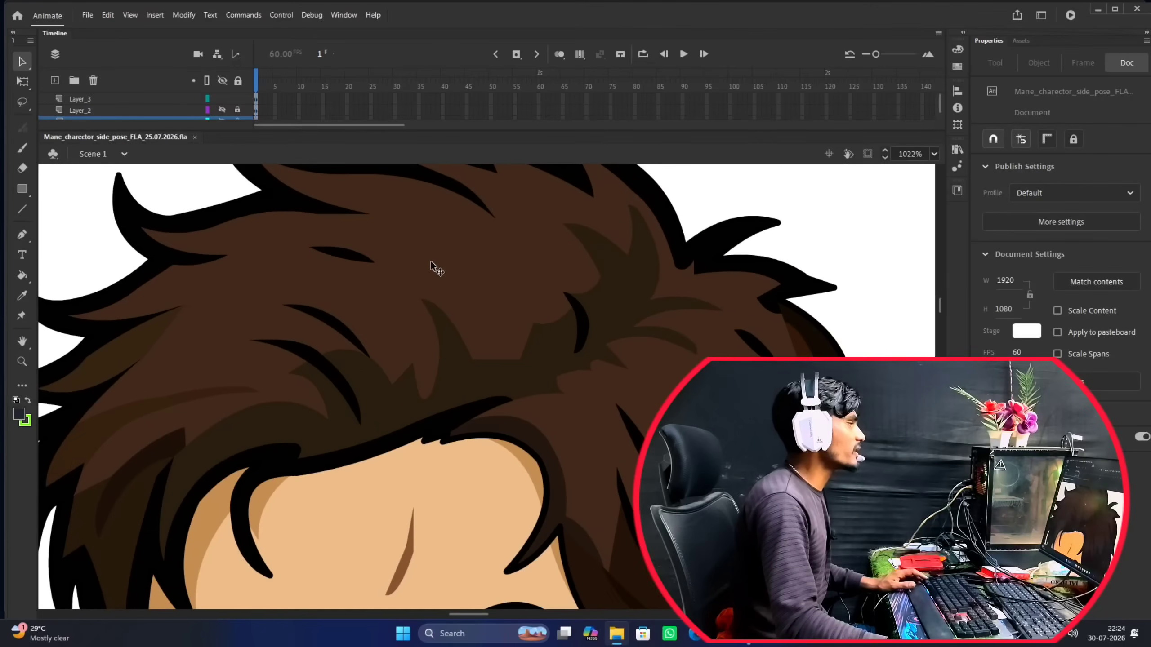
pyautogui.scroll(-4, 431, 261)
pyautogui.scroll(4, 338, 302)
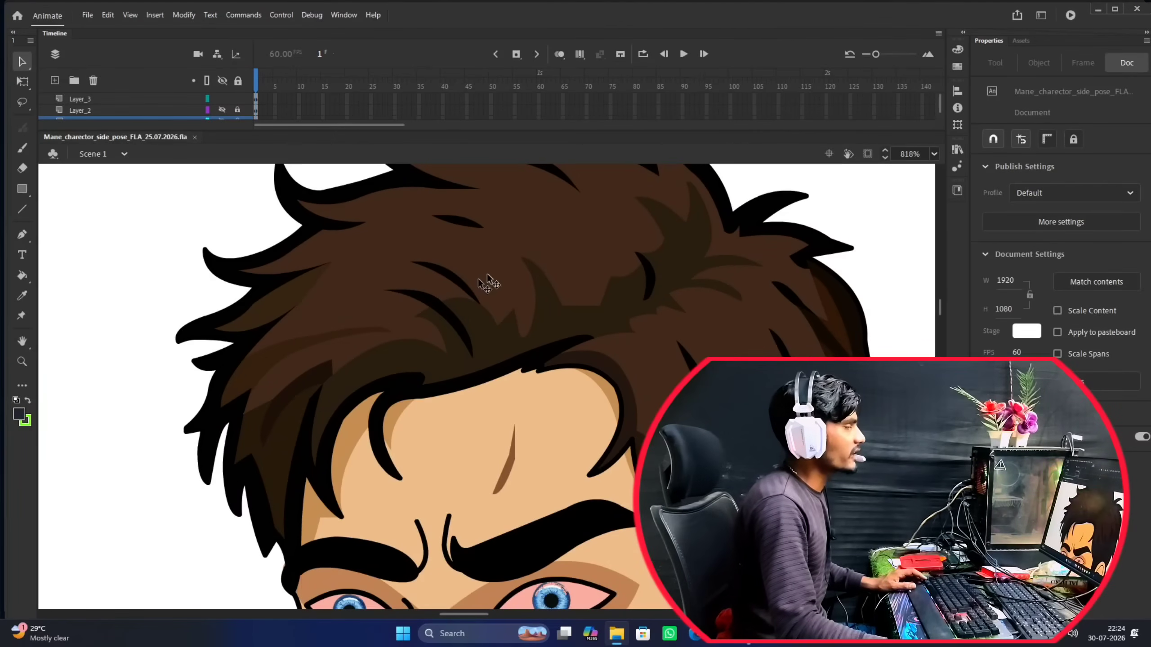
pyautogui.scroll(1, 442, 290)
pyautogui.scroll(-4, 441, 279)
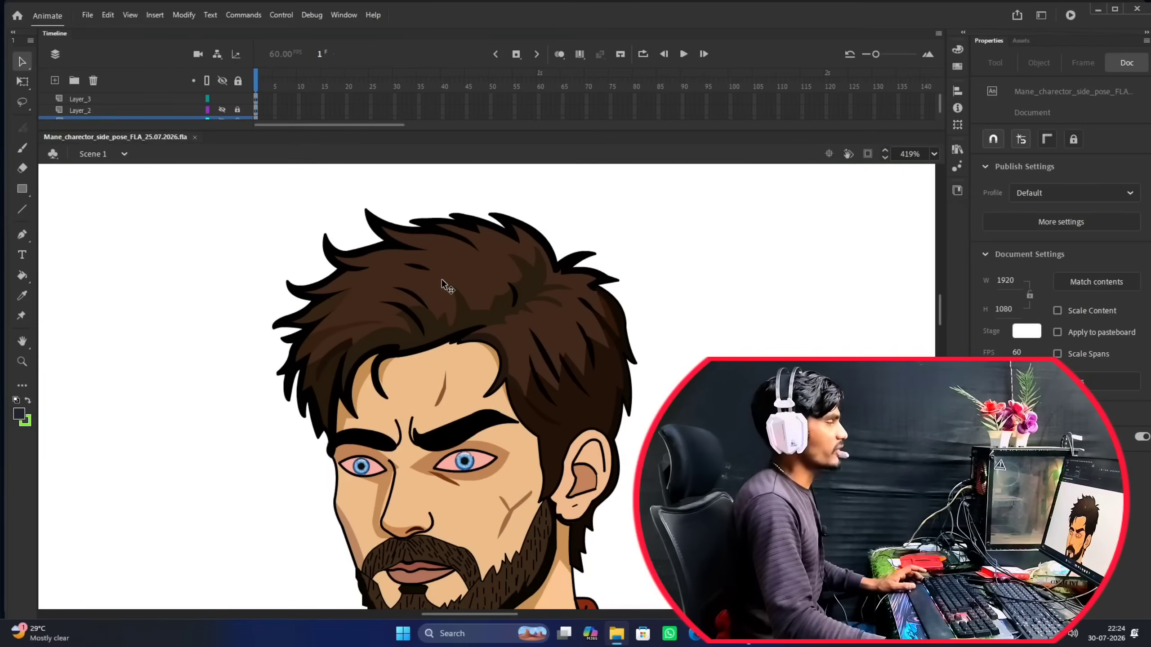
# Activate the Line tool and enlarge the timeline to show all three layers, each visible and unlocked.
pyautogui.press('n')
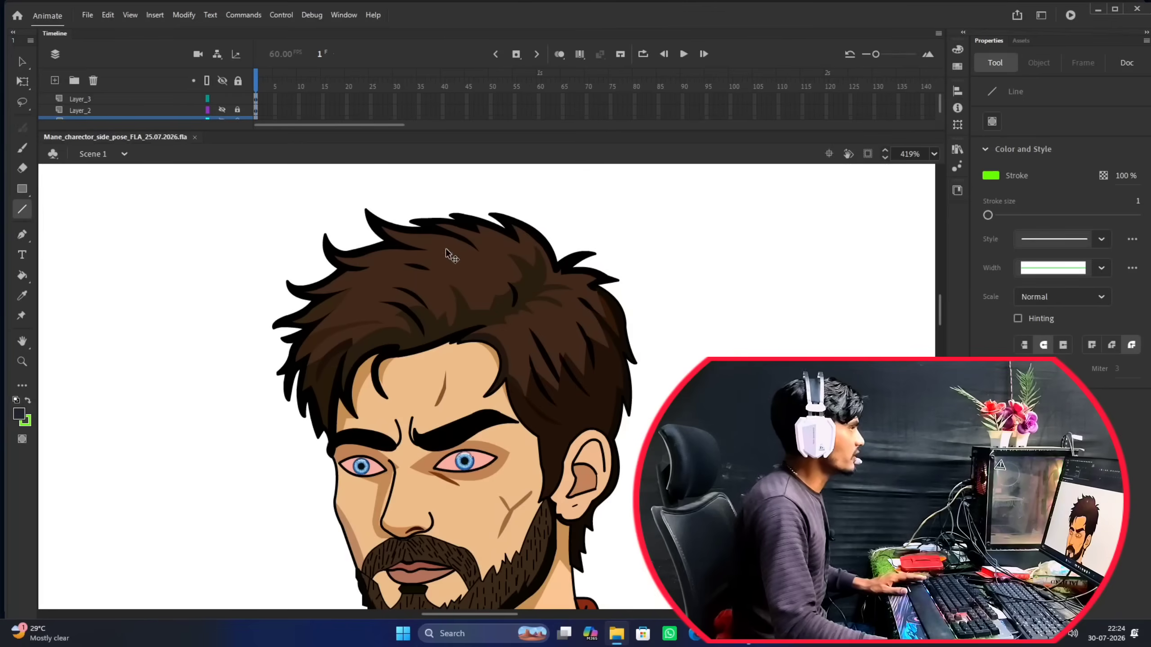
pyautogui.scroll(-4, 446, 249)
pyautogui.click(179, 104)
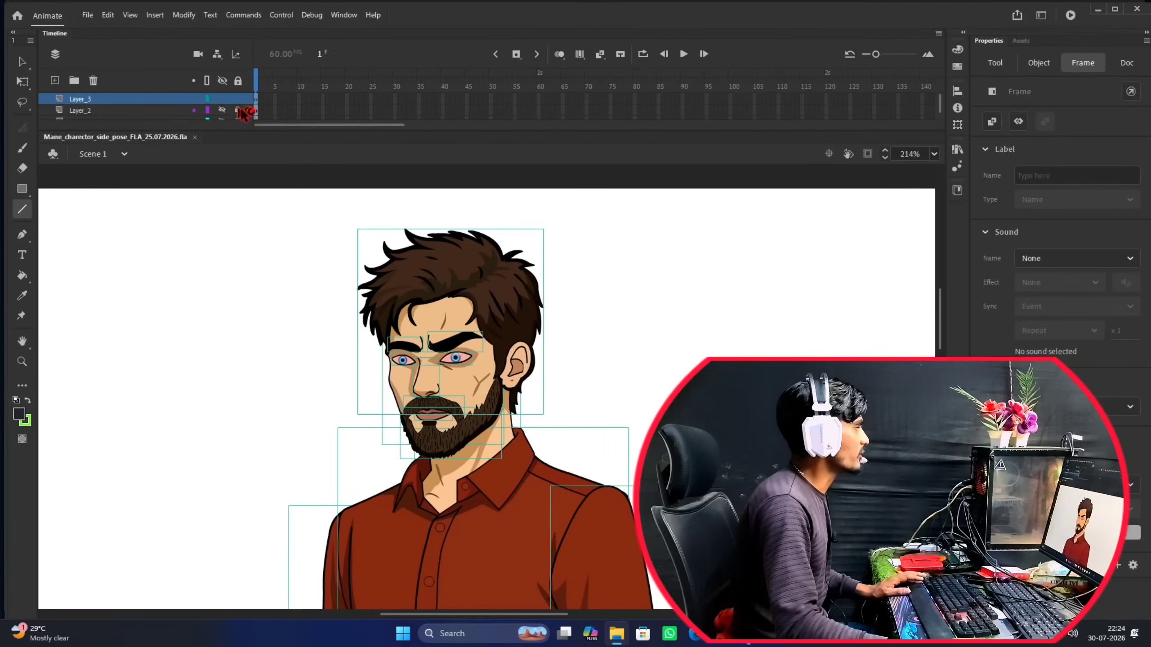
pyautogui.moveTo(495, 130); pyautogui.dragTo(496, 183)
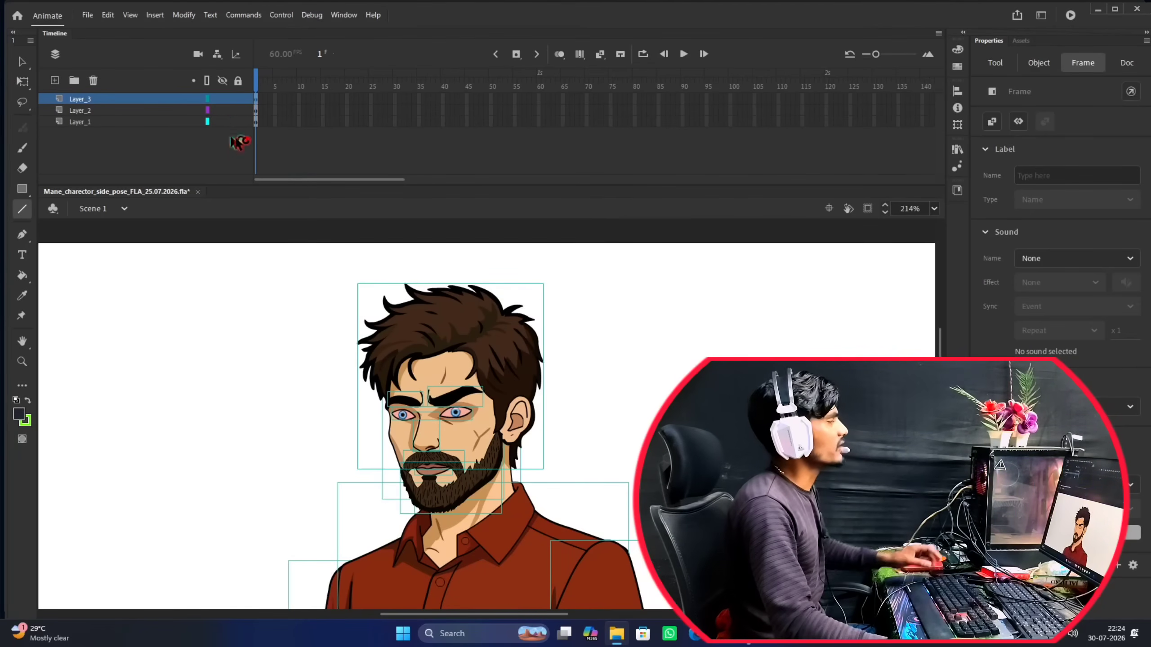
# Select Layer_1, Layer_2 and Layer_3 in turn to check which artwork each layer holds.
pyautogui.click(116, 124)
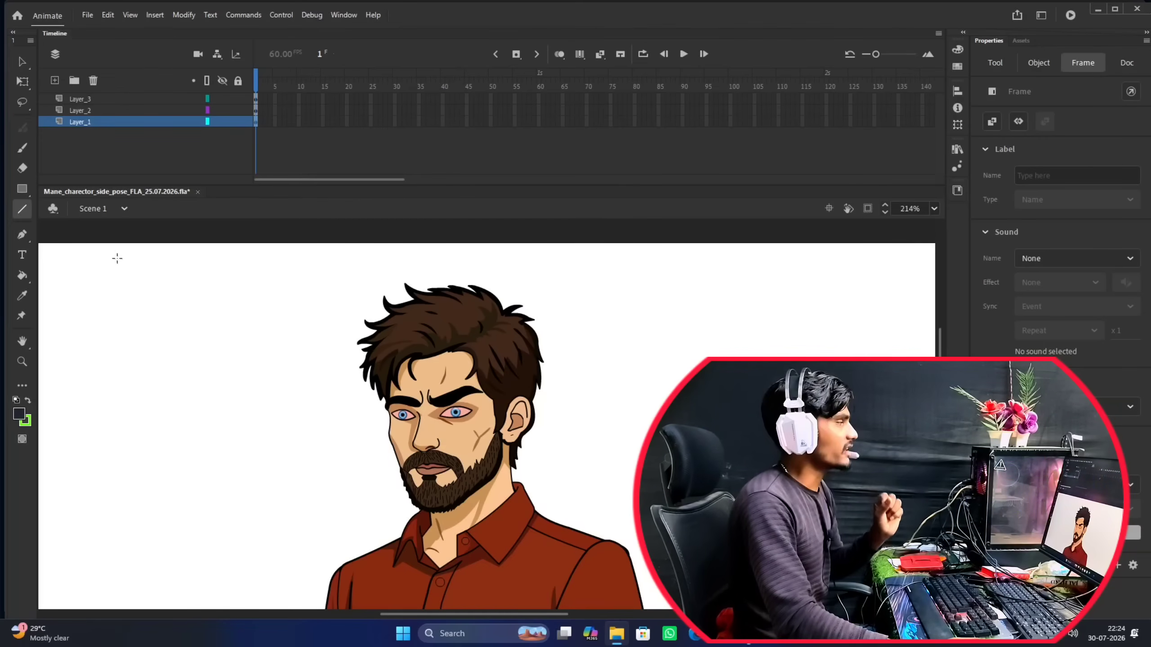
pyautogui.click(127, 110)
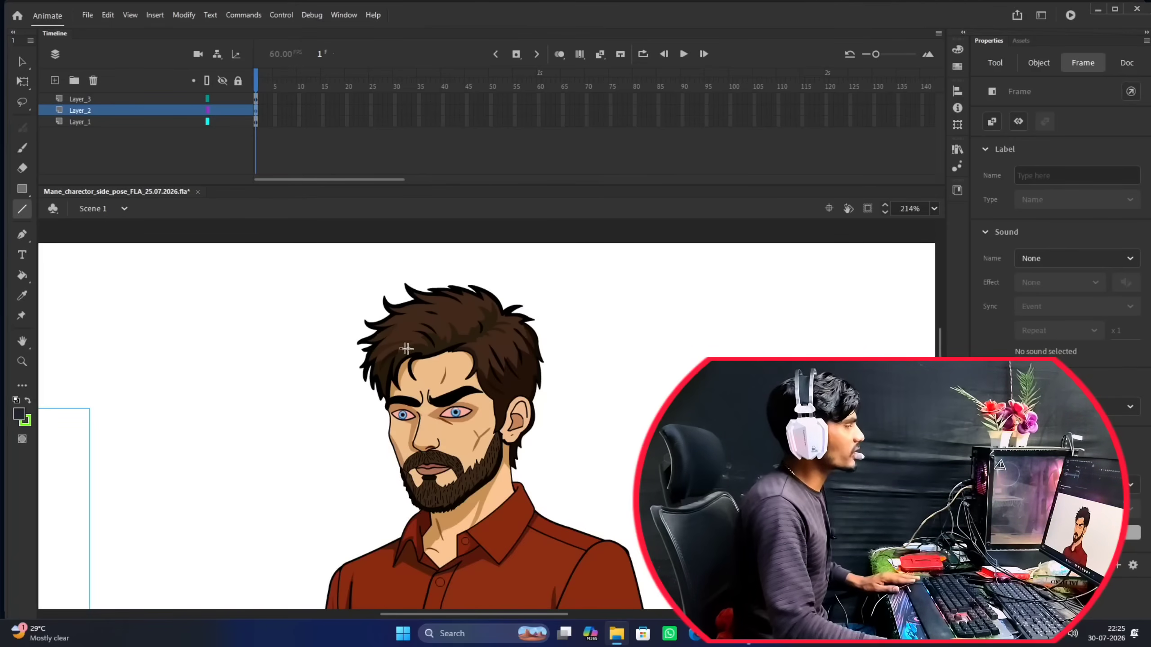
pyautogui.scroll(-7, 409, 350)
pyautogui.scroll(-3, 428, 363)
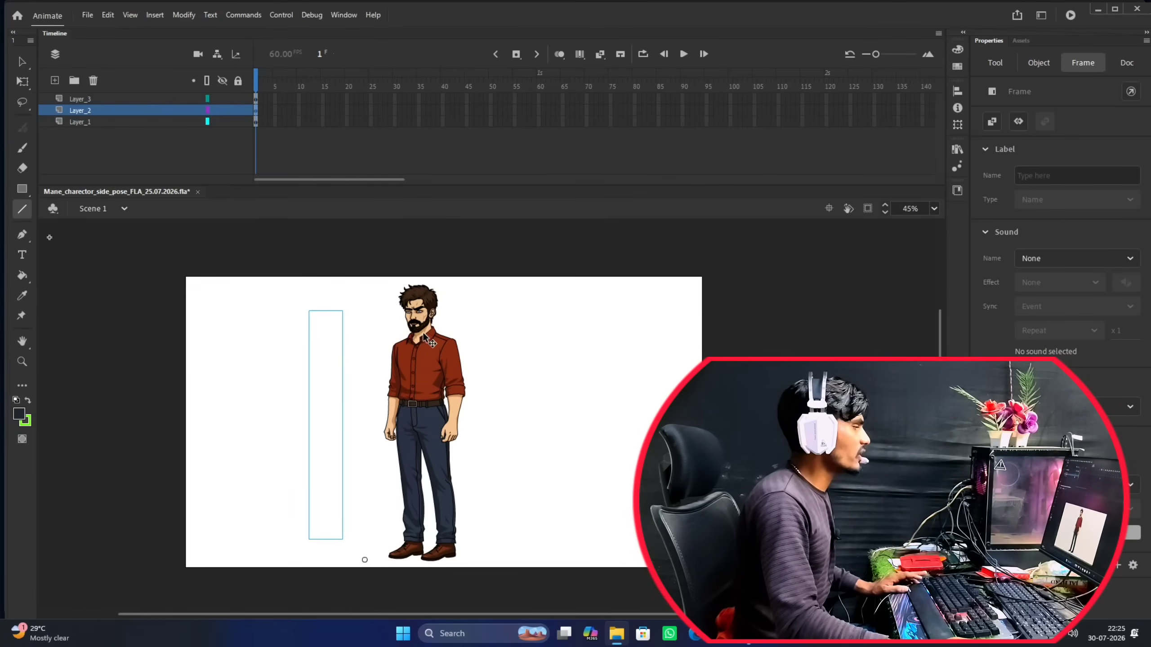
pyautogui.scroll(3, 422, 332)
pyautogui.click(119, 98)
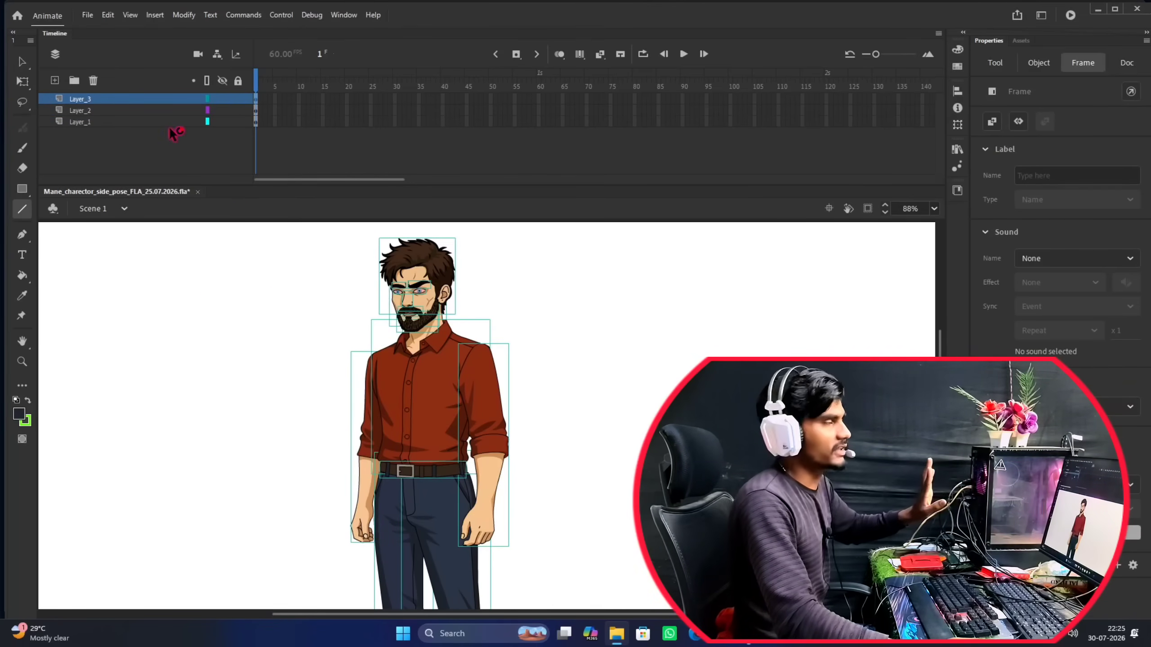
pyautogui.click(146, 110)
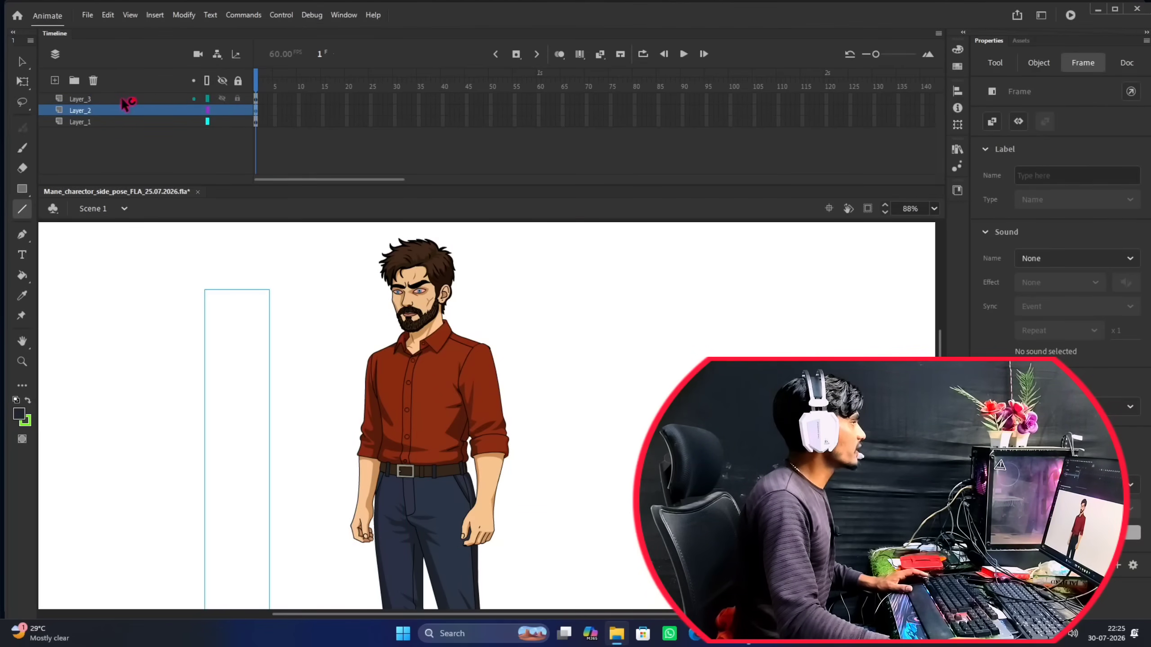
pyautogui.click(127, 100)
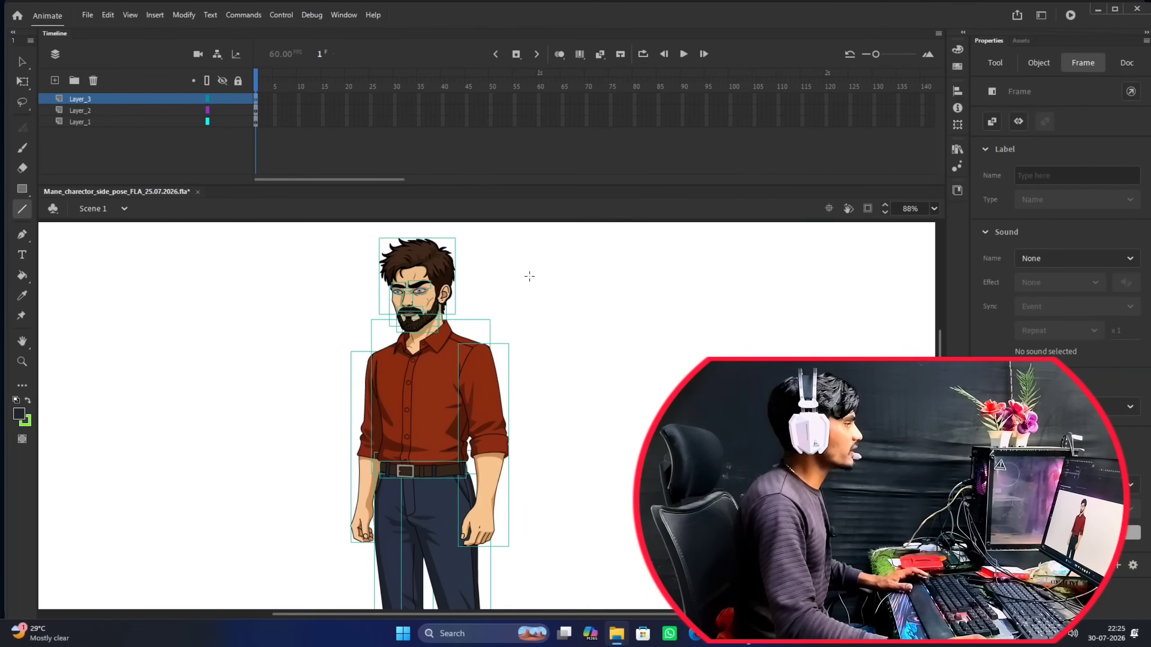
pyautogui.click(142, 111)
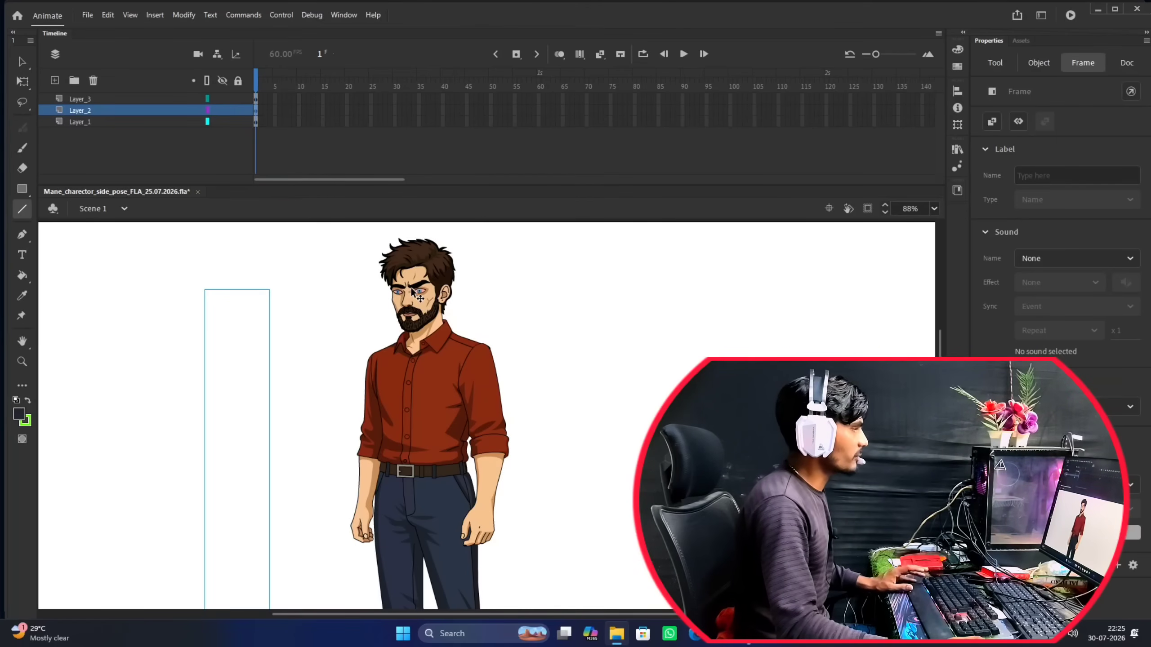
# Draw a test line beside the character's face on Layer_2, and undo it.
pyautogui.scroll(3, 408, 289)
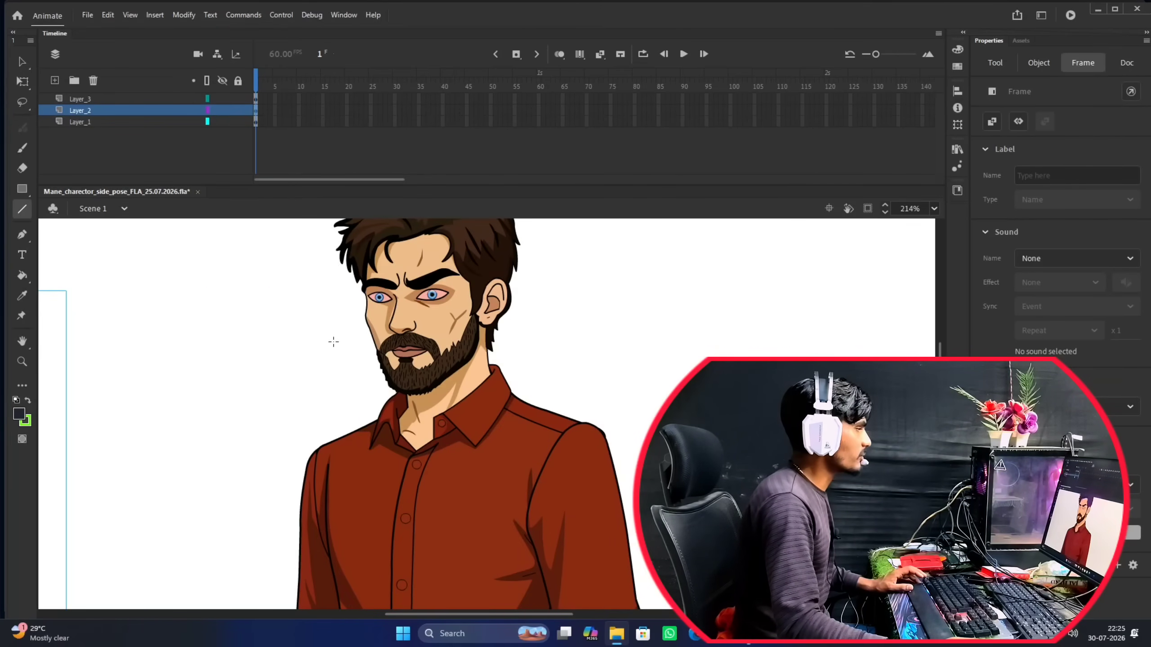
pyautogui.moveTo(333, 342)
pyautogui.mouseDown()
pyautogui.moveTo(376, 319)
pyautogui.moveTo(279, 372)
pyautogui.moveTo(378, 322)
pyautogui.moveTo(387, 335)
pyautogui.moveTo(374, 324)
pyautogui.moveTo(608, 298)
pyautogui.moveTo(271, 374)
pyautogui.mouseUp()
pyautogui.hotkey('ctrl', 'z')
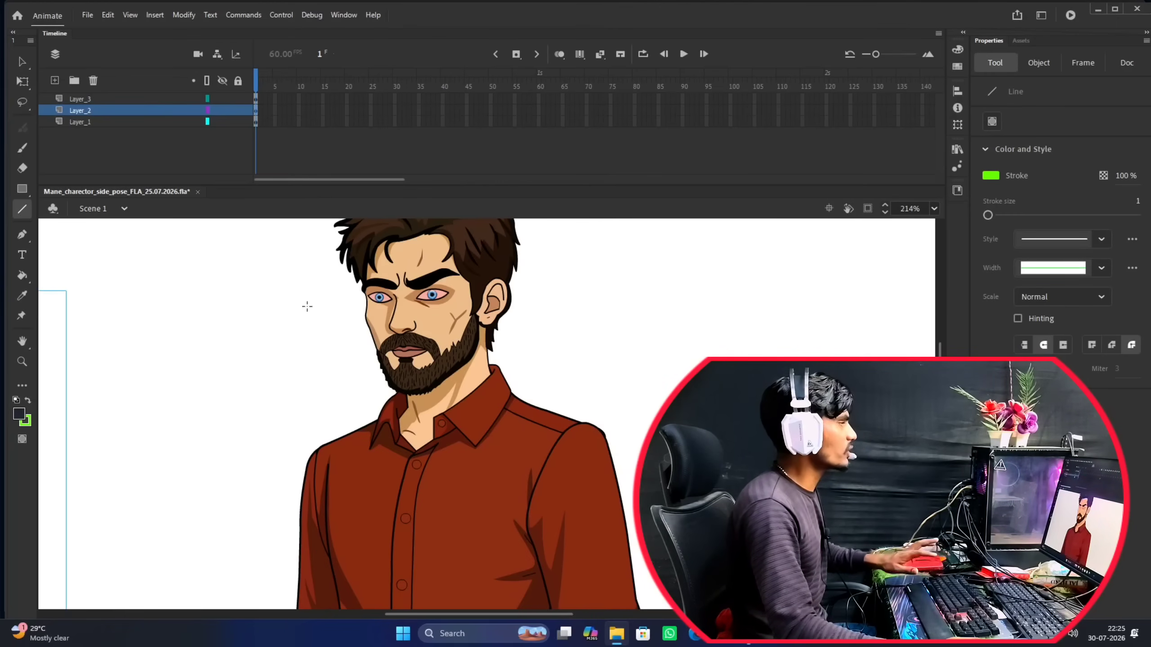
# Lock the character's layer, Layer_3, and toggle its visibility to check what it contains.
pyautogui.click(166, 103)
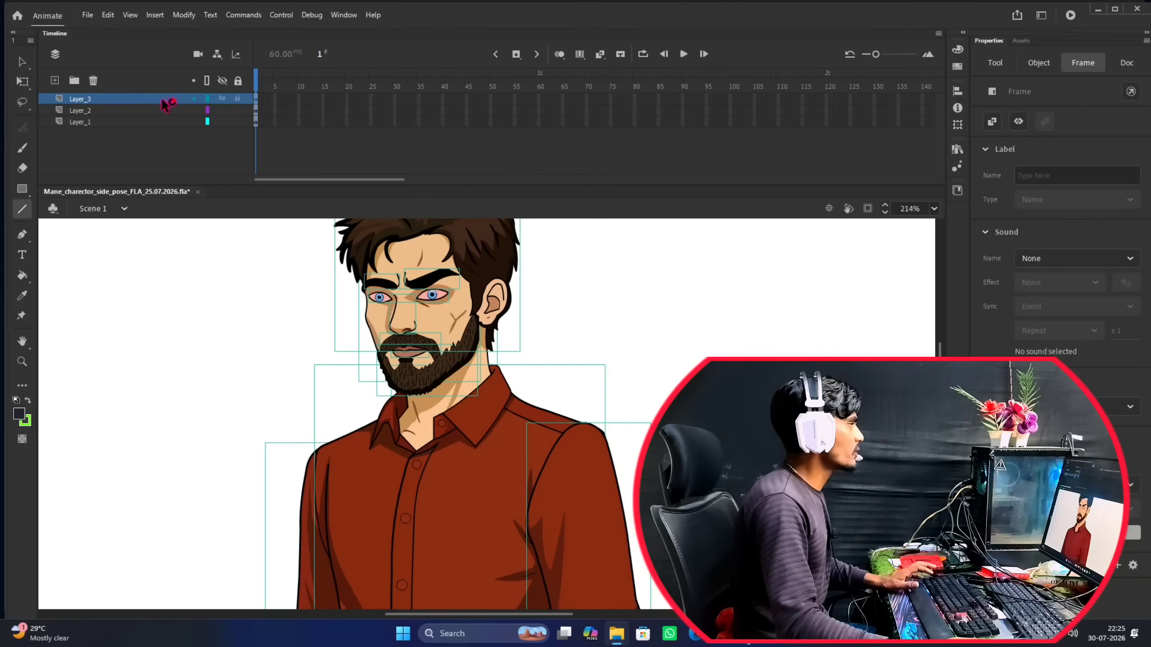
pyautogui.click(223, 99)
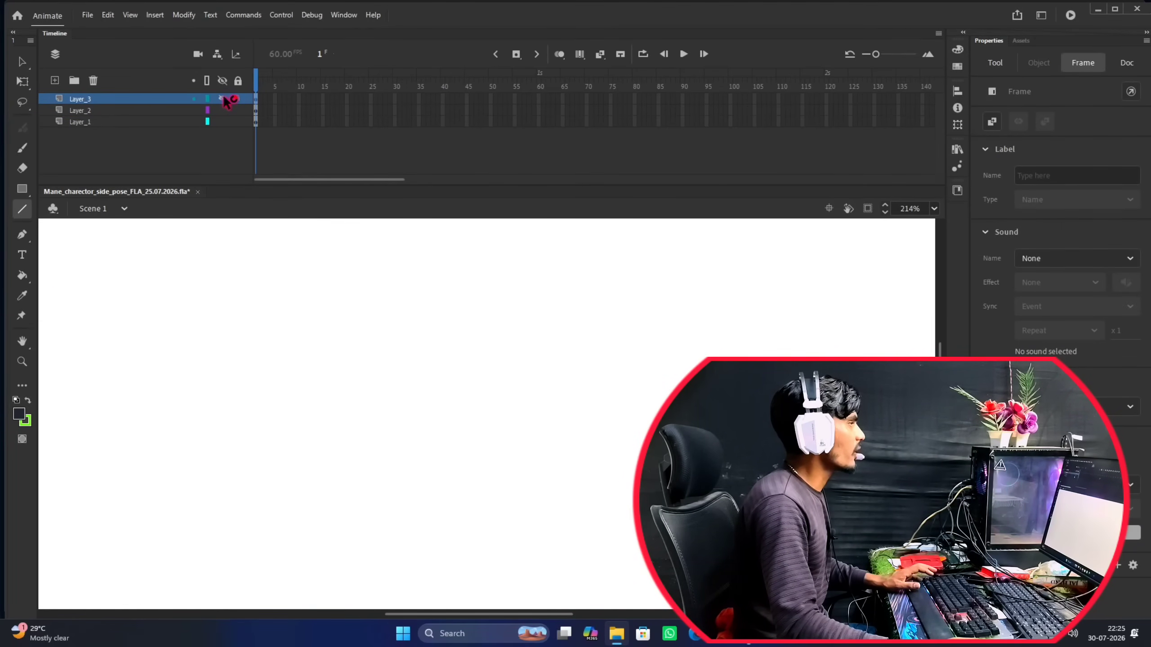
pyautogui.click(239, 99)
pyautogui.click(224, 99)
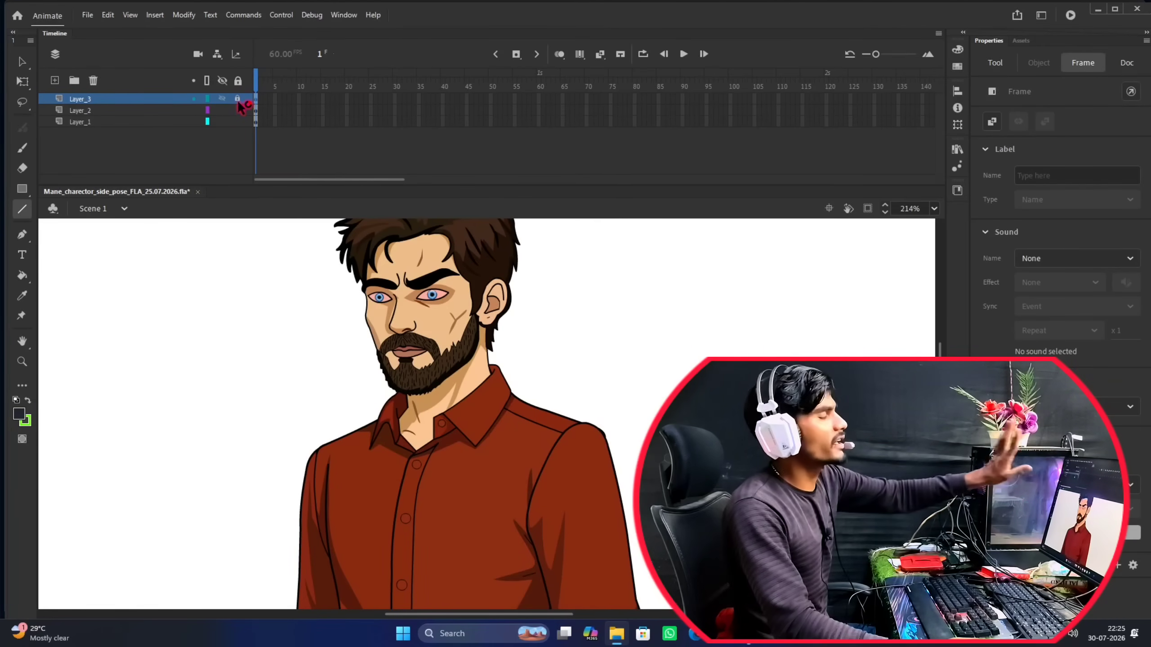
# Try test lines over the face on Layer_2, inspect them with Layer_3 hidden, and undo them.
pyautogui.scroll(5, 418, 281)
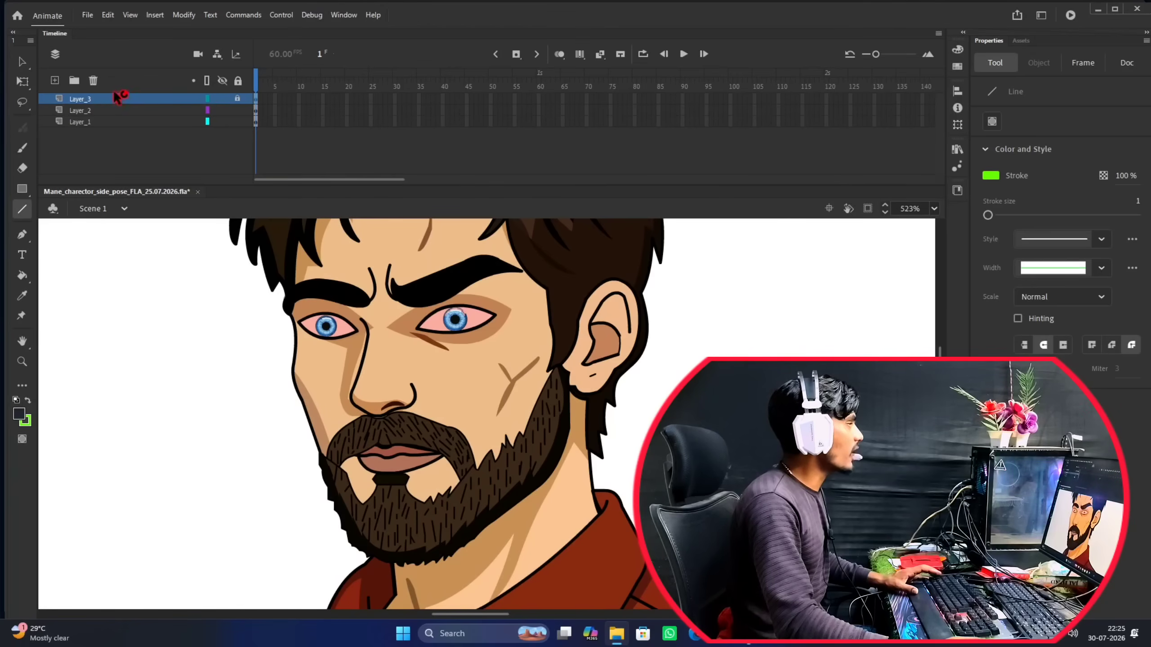
pyautogui.click(101, 111)
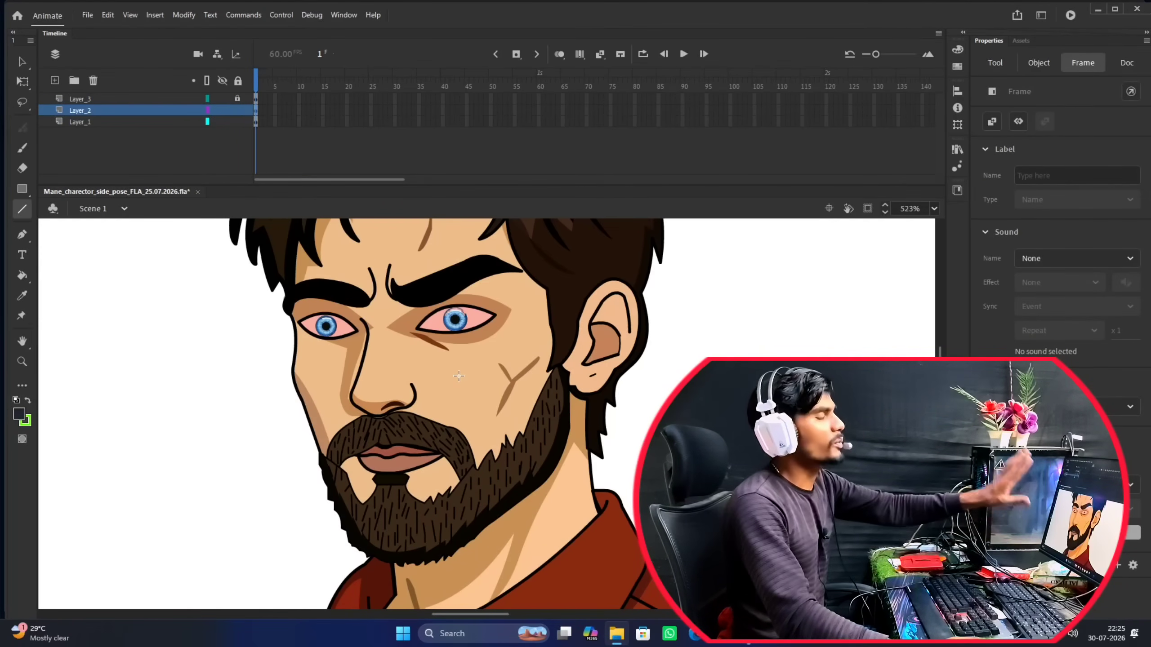
pyautogui.click(439, 357)
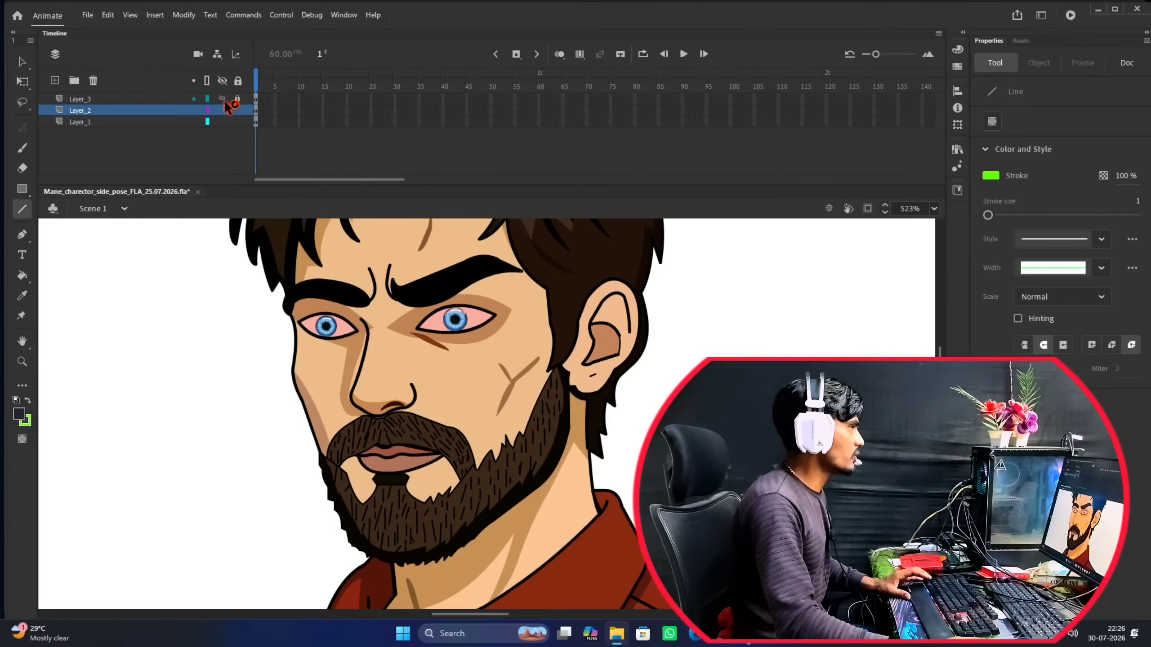
pyautogui.click(222, 99)
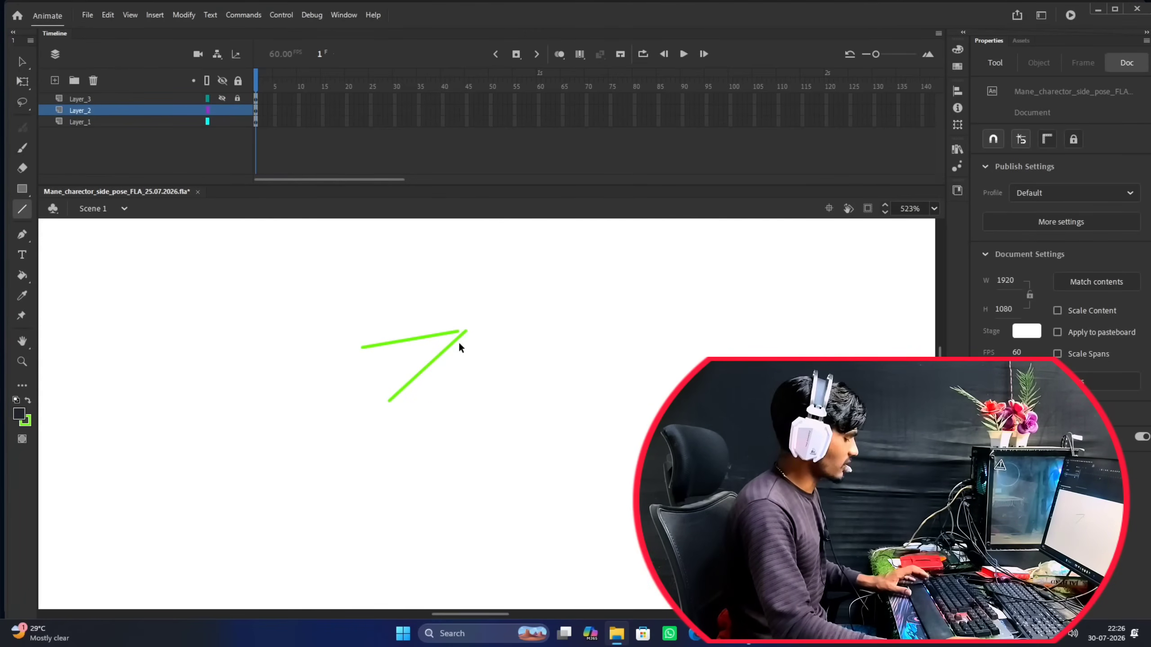
pyautogui.hotkey('ctrl', 'z')
pyautogui.scroll(-7, 484, 376)
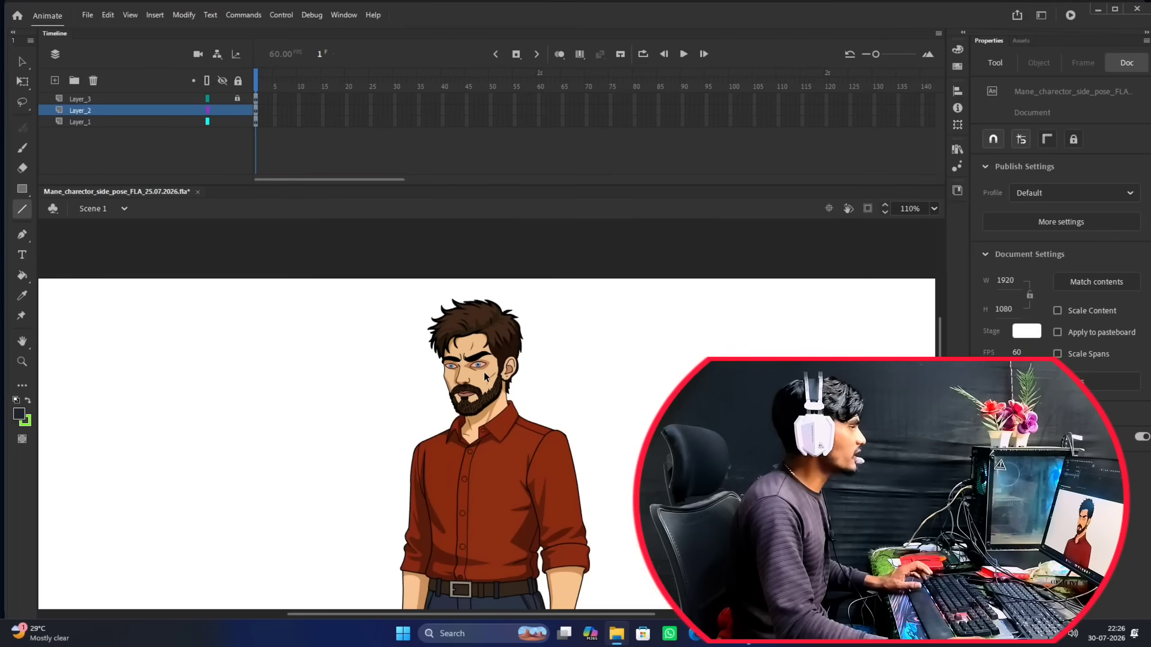
# Select Layer_1 and examine the character's whole figure, shirt and face at different magnifications.
pyautogui.click(99, 121)
pyautogui.scroll(-3, 292, 290)
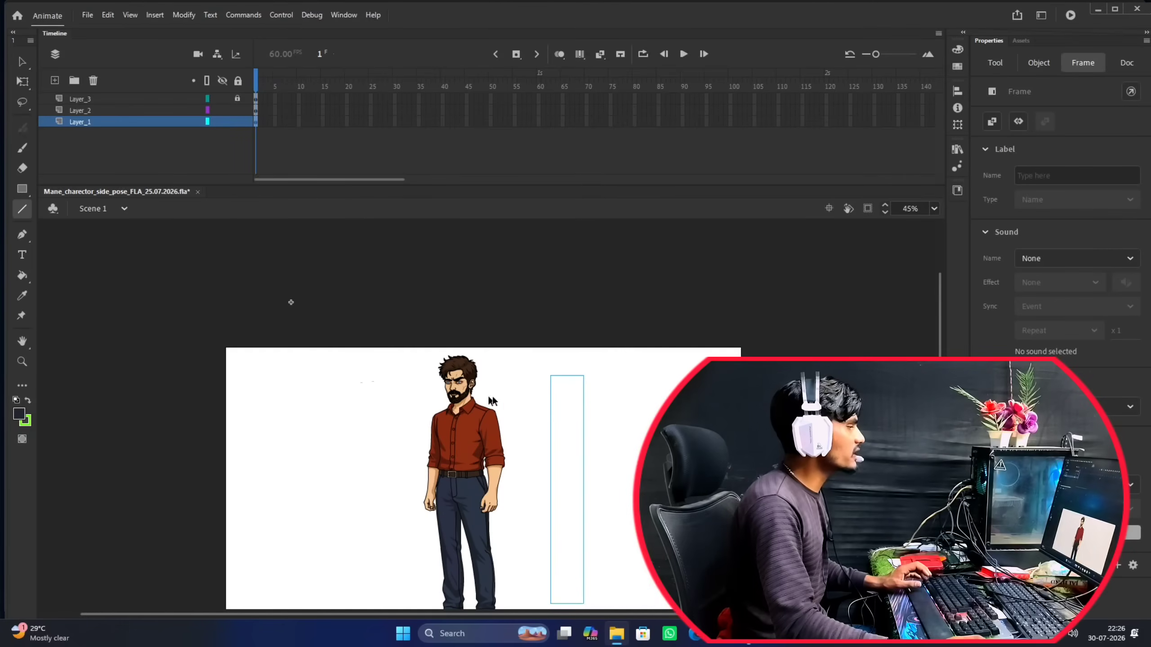
pyautogui.scroll(-2, 513, 398)
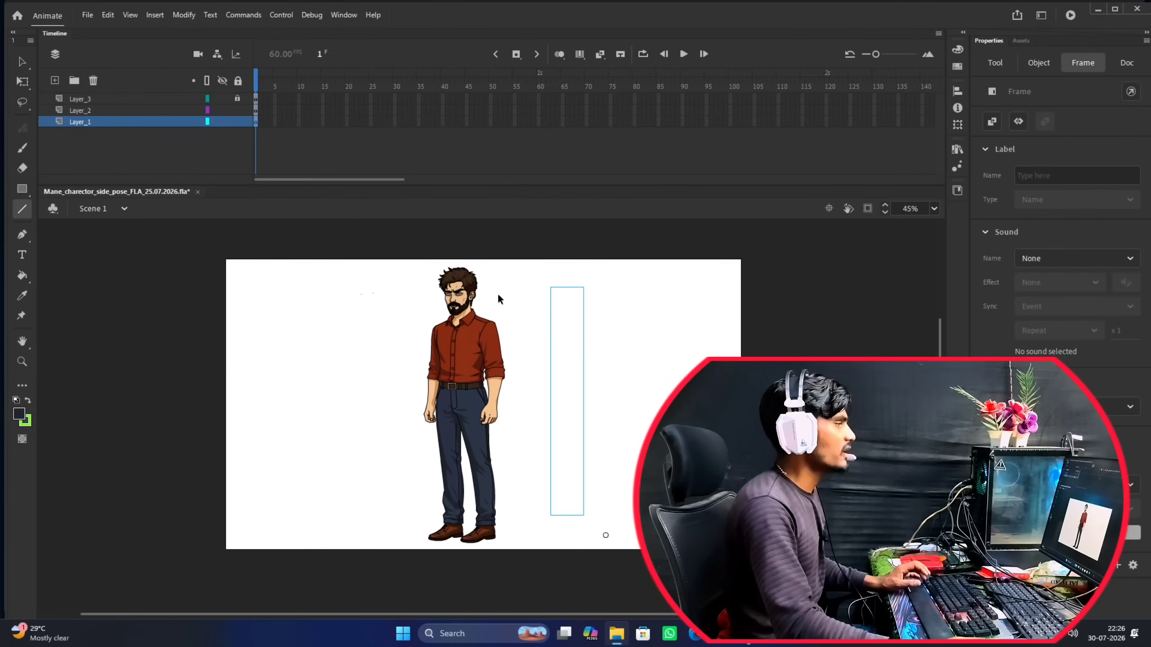
pyautogui.scroll(2, 499, 298)
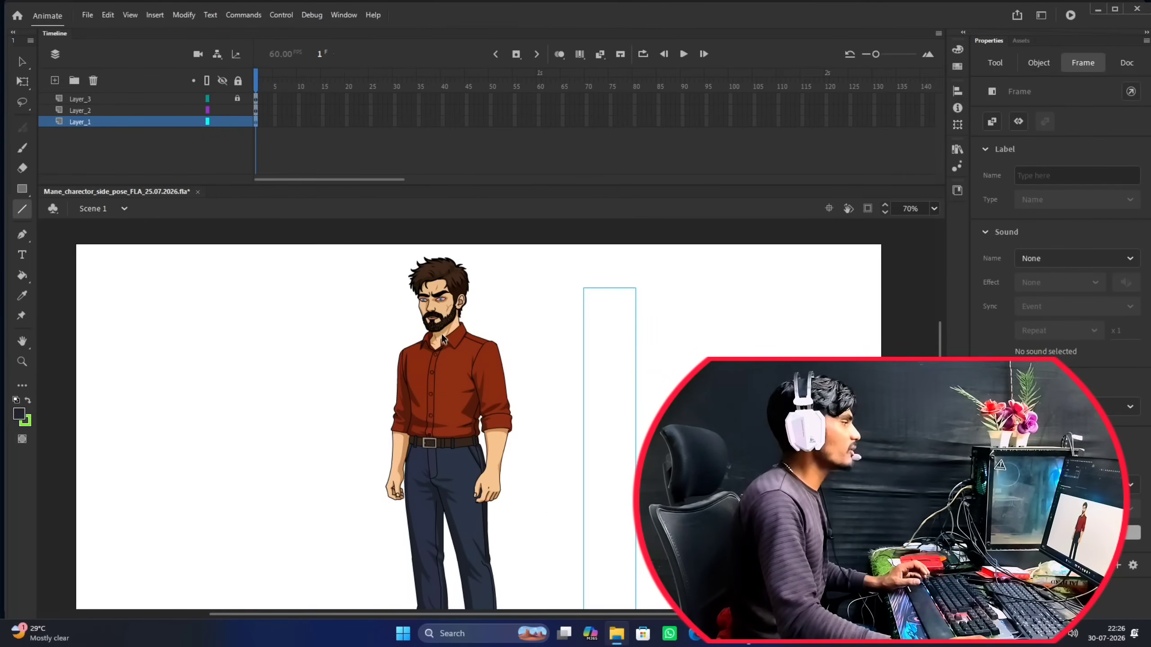
pyautogui.scroll(2, 443, 339)
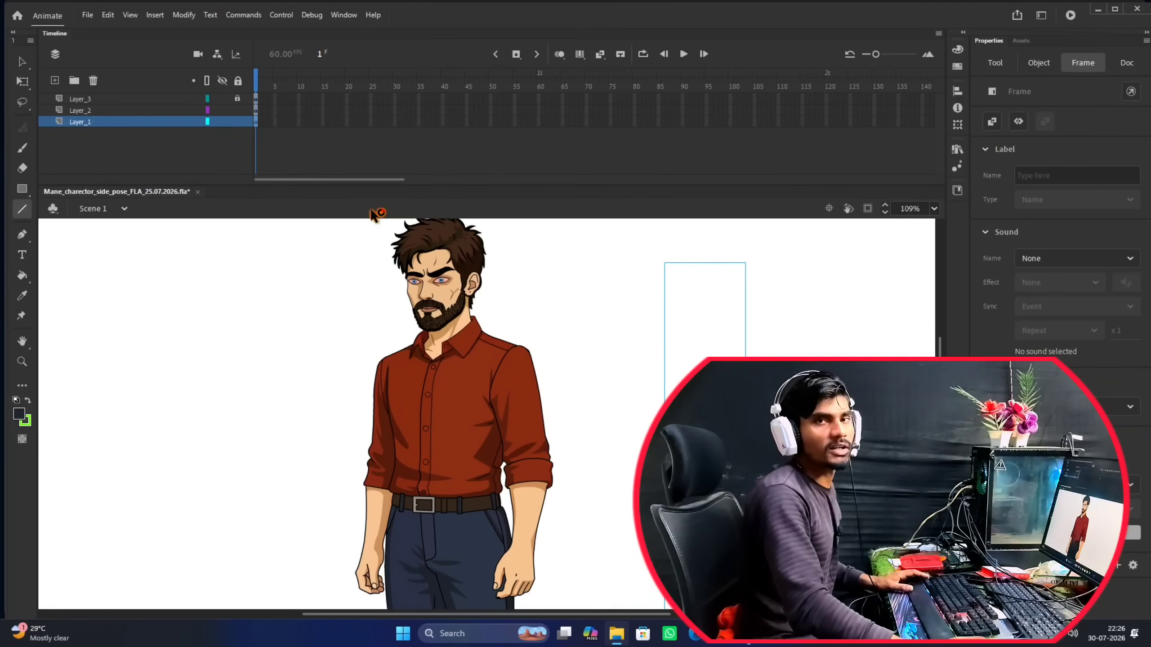
pyautogui.scroll(-2, 437, 263)
pyautogui.scroll(2, 428, 340)
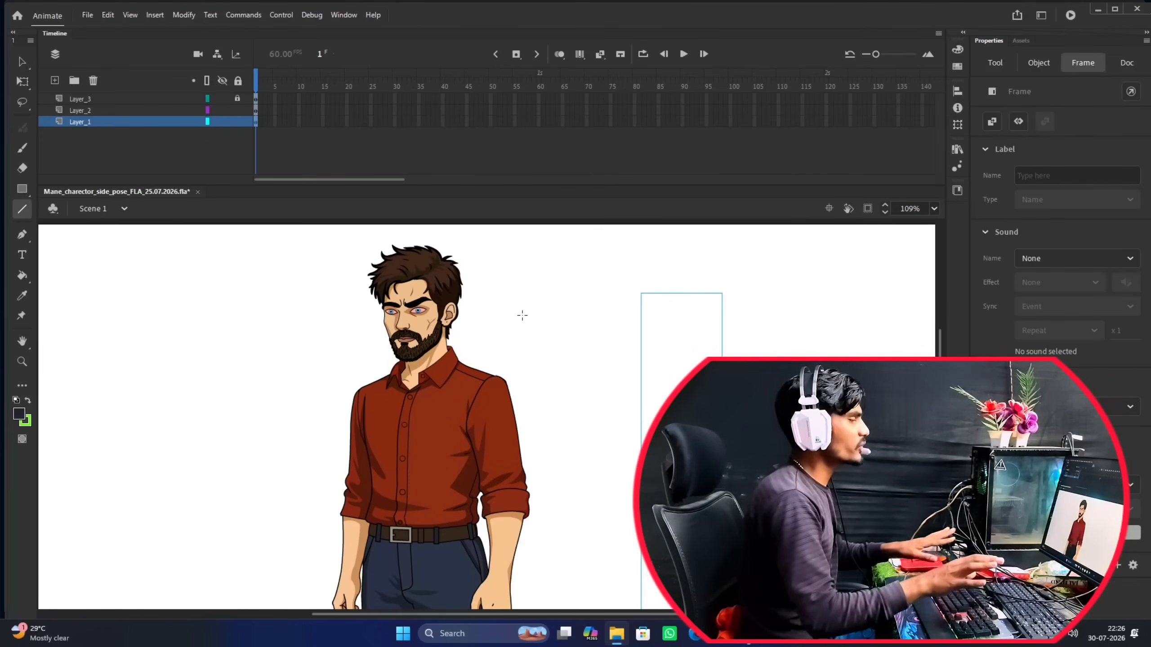
pyautogui.scroll(-2, 521, 335)
pyautogui.moveTo(490, 347); pyautogui.dragTo(477, 320)
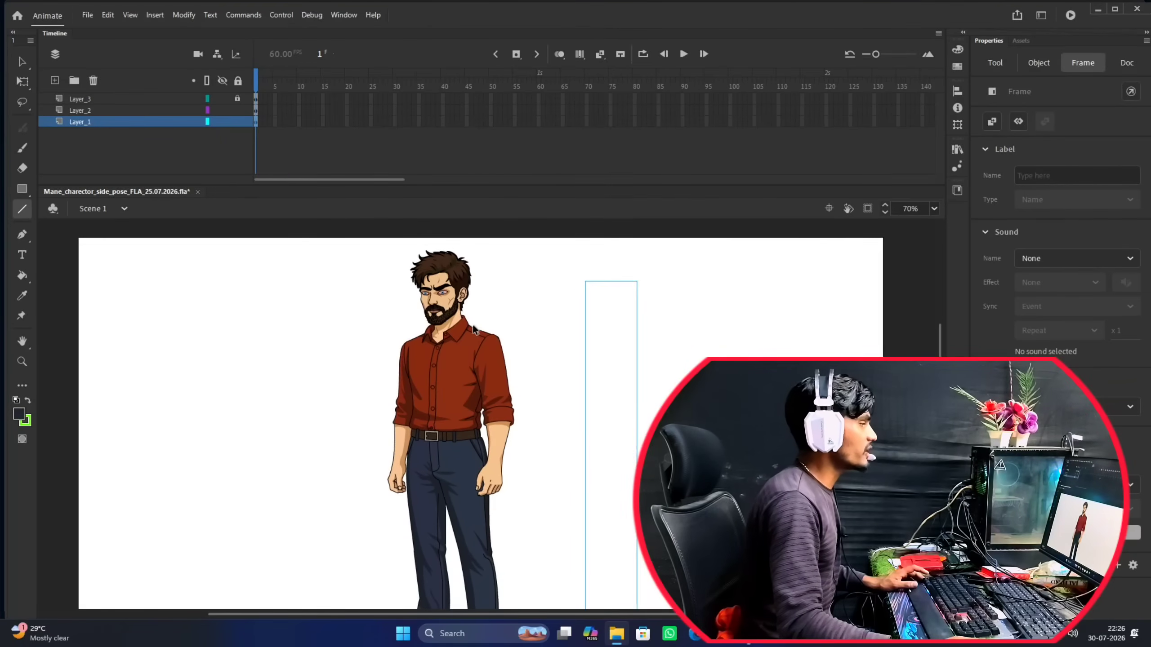
pyautogui.scroll(4, 461, 323)
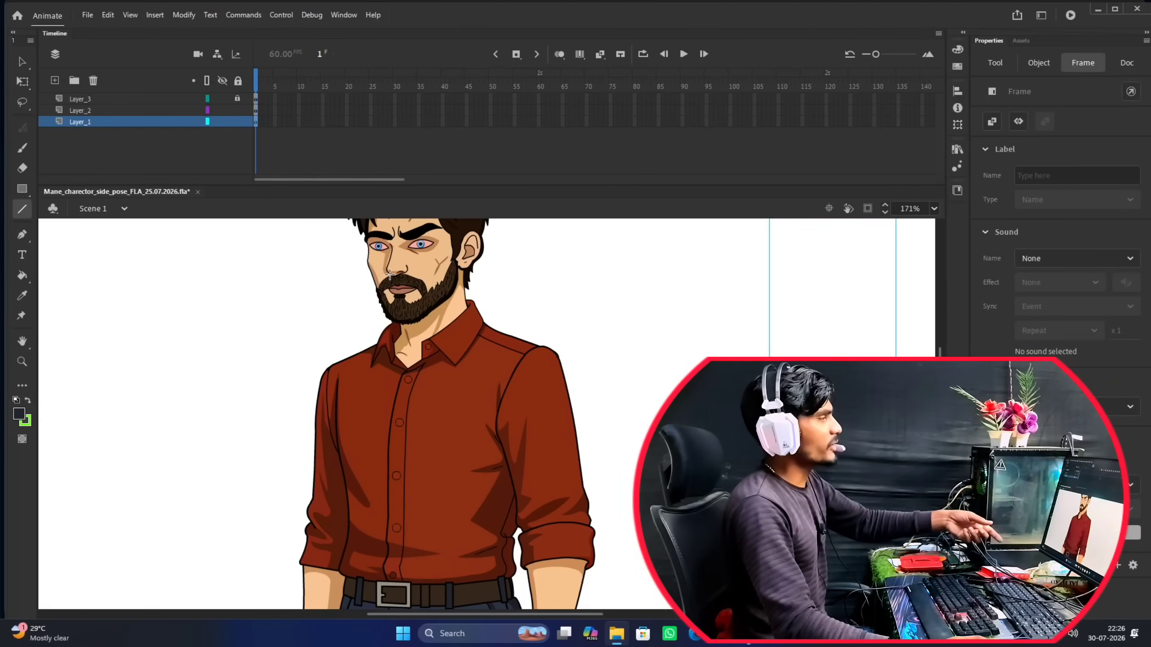
pyautogui.scroll(-3, 438, 315)
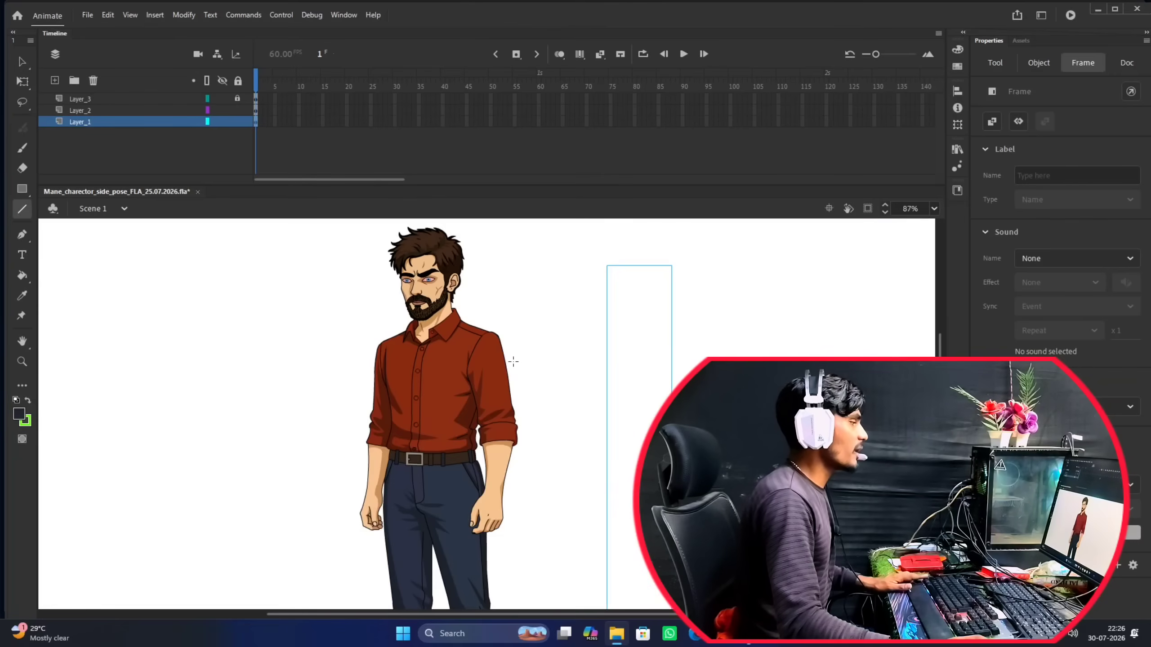
pyautogui.moveTo(514, 361); pyautogui.dragTo(497, 314)
pyautogui.scroll(-3, 480, 379)
pyautogui.moveTo(588, 542); pyautogui.dragTo(580, 455)
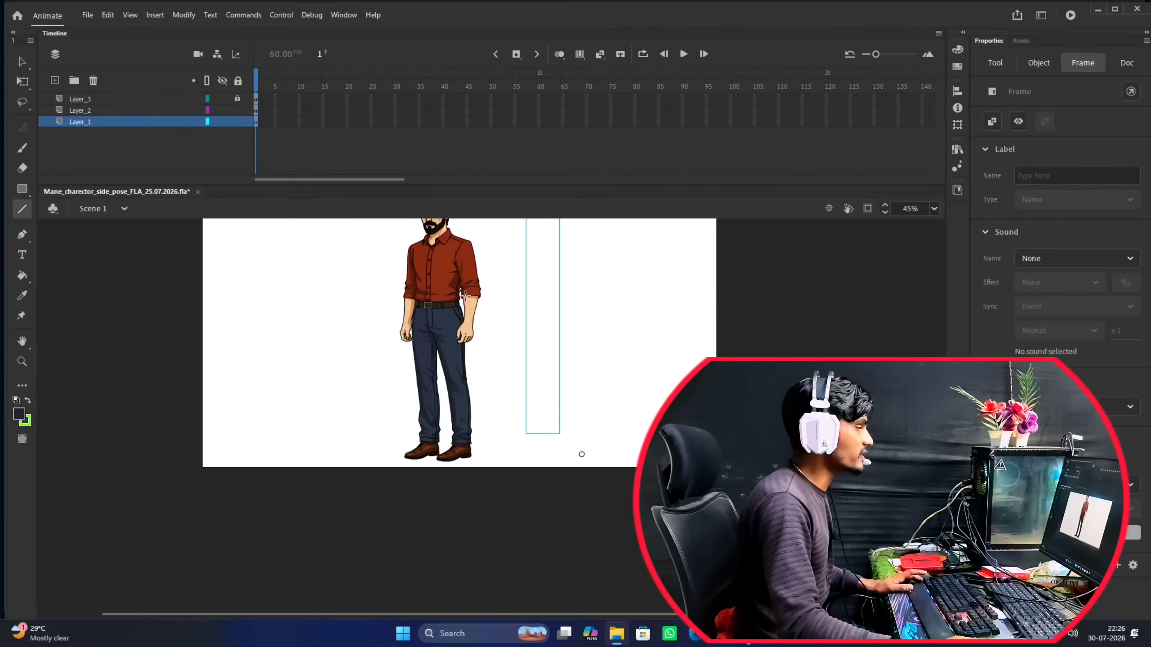
# Examine the artwork of the character's trouser cuffs, shoes and head up close, and return to the whole figure.
pyautogui.scroll(6, 446, 372)
pyautogui.moveTo(518, 416); pyautogui.dragTo(515, 290)
pyautogui.scroll(6, 514, 360)
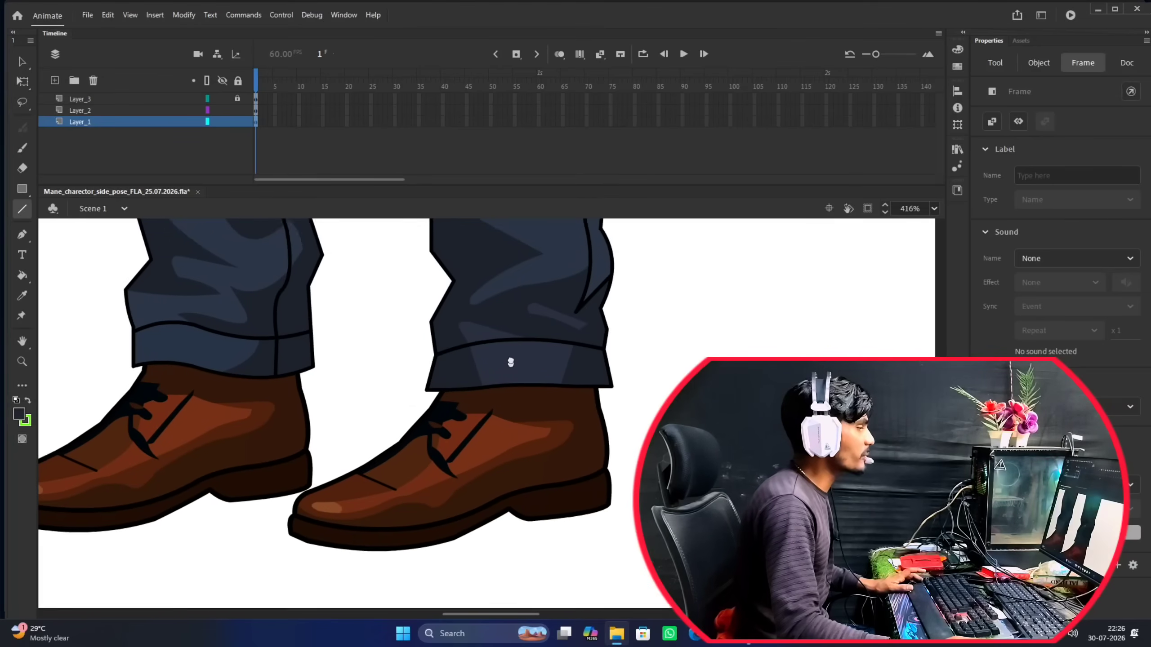
pyautogui.scroll(-3, 507, 354)
pyautogui.scroll(-3, 505, 352)
pyautogui.scroll(4, 512, 376)
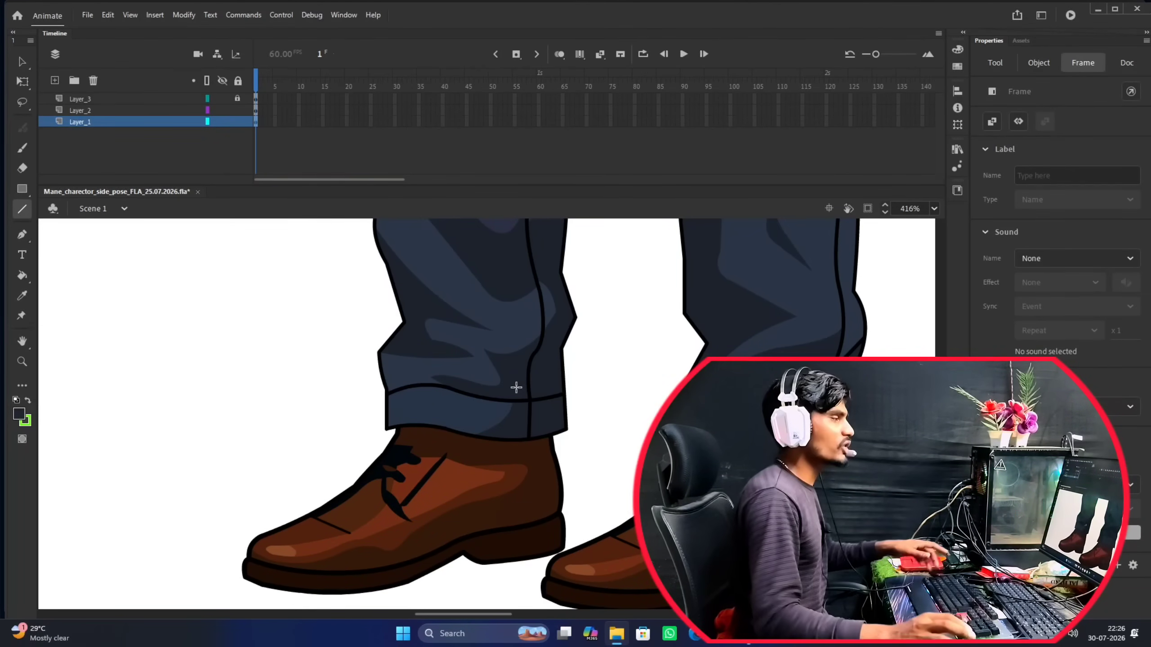
pyautogui.scroll(-7, 555, 257)
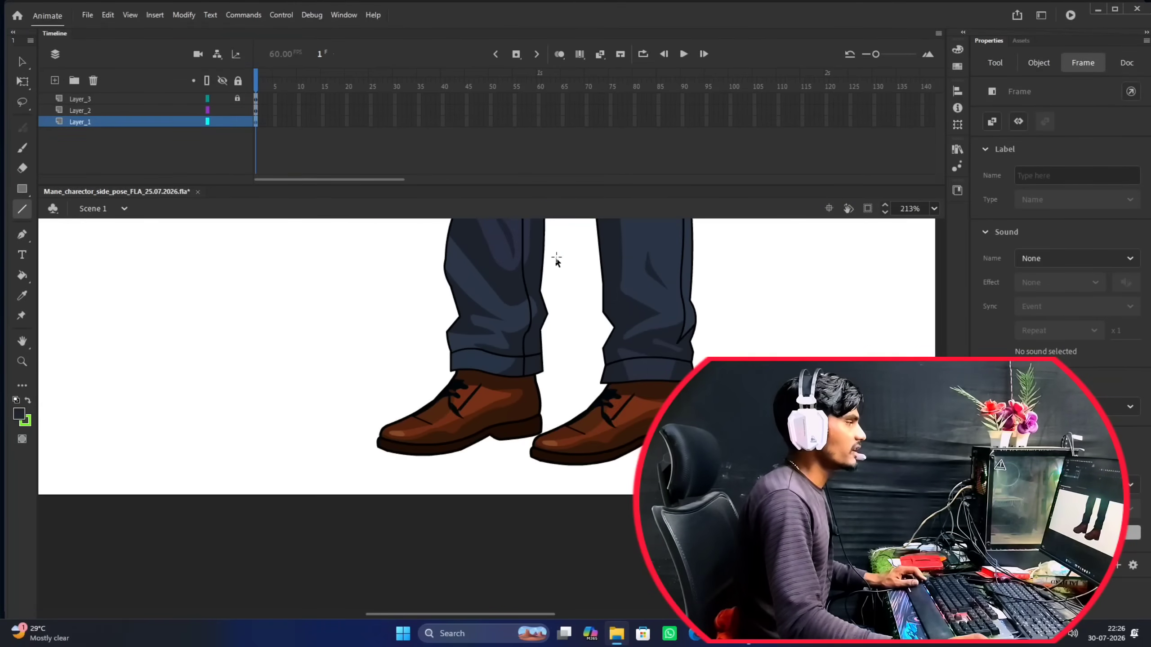
pyautogui.scroll(-2, 490, 326)
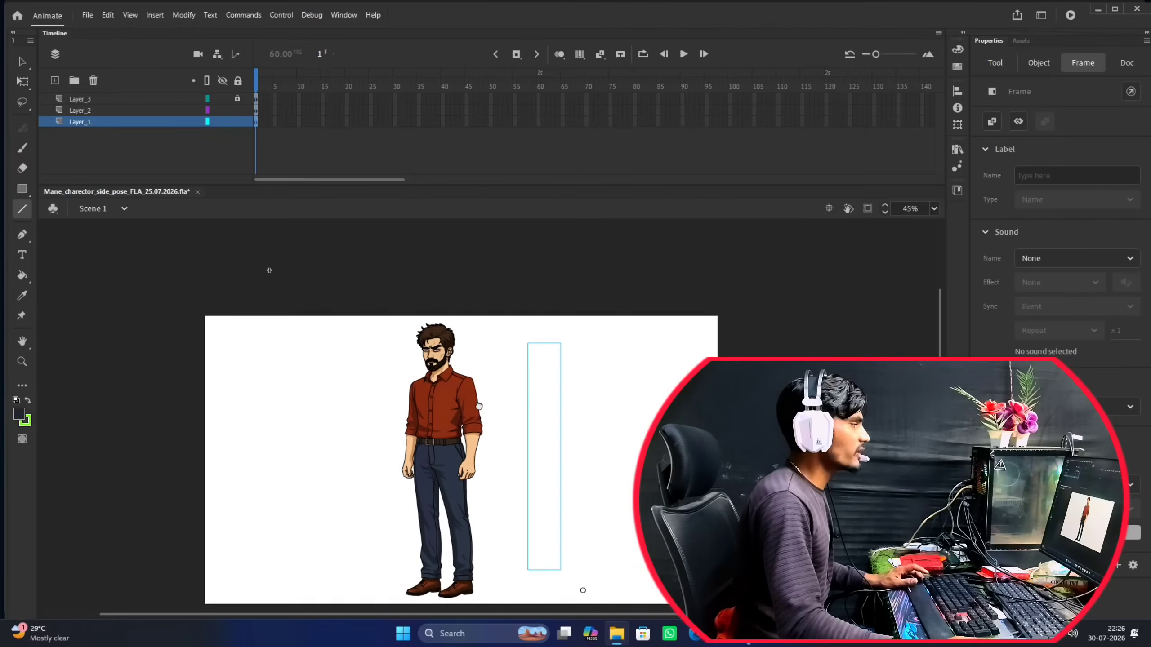
pyautogui.scroll(5, 449, 364)
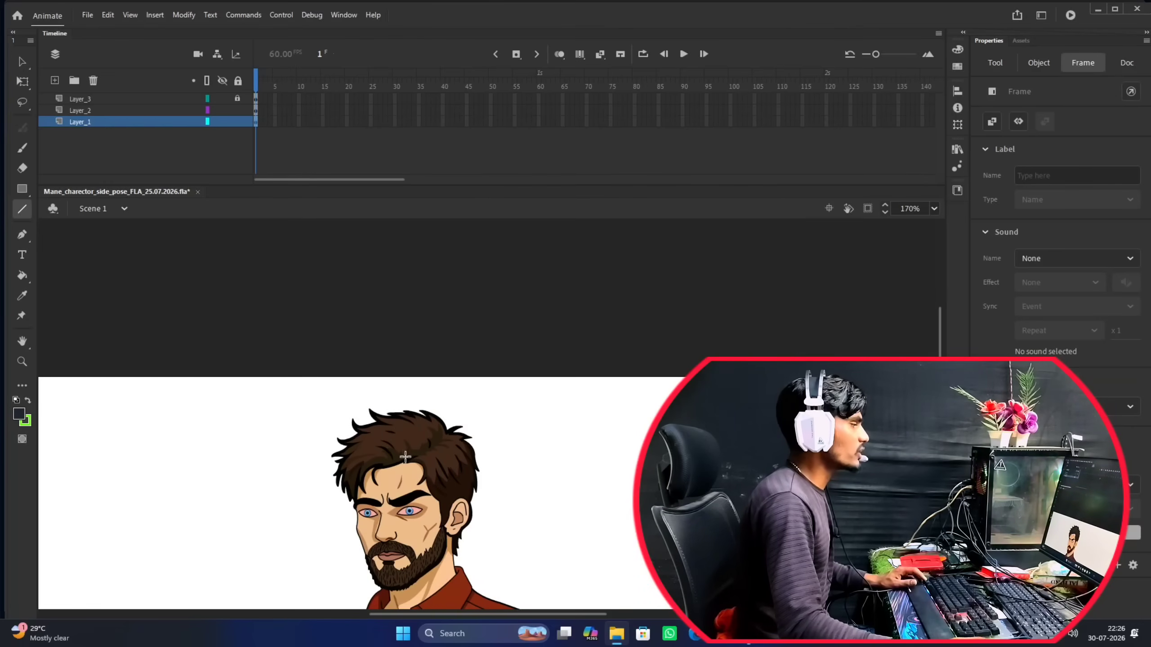
pyautogui.scroll(-4, 449, 364)
pyautogui.scroll(-3, 440, 440)
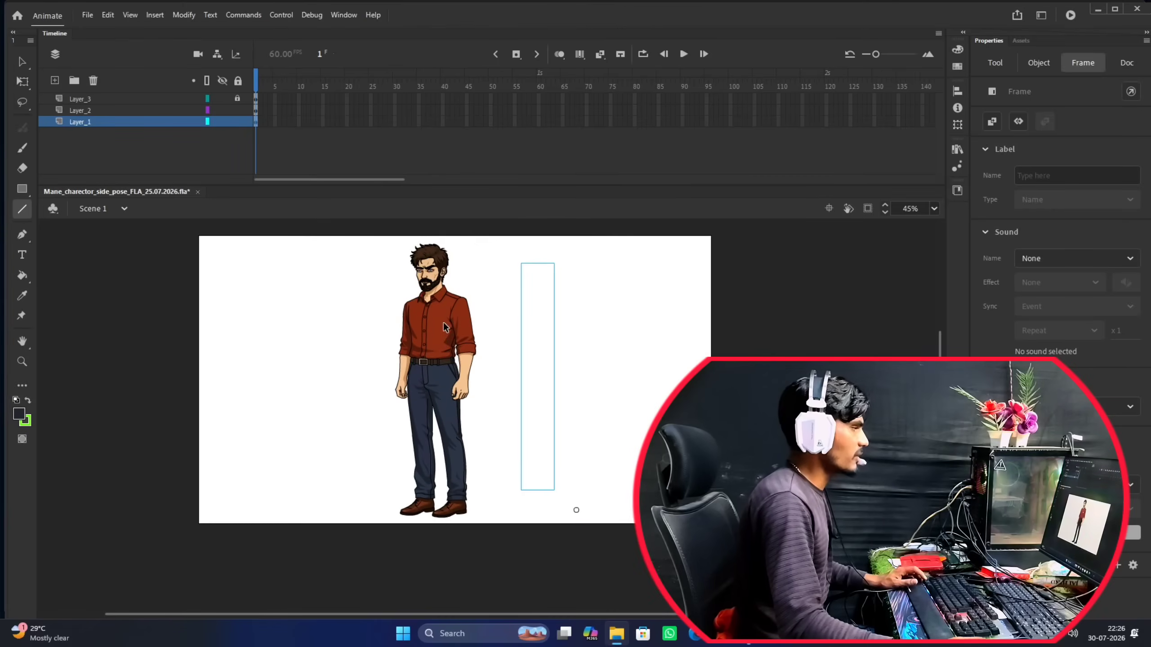
pyautogui.scroll(2, 448, 344)
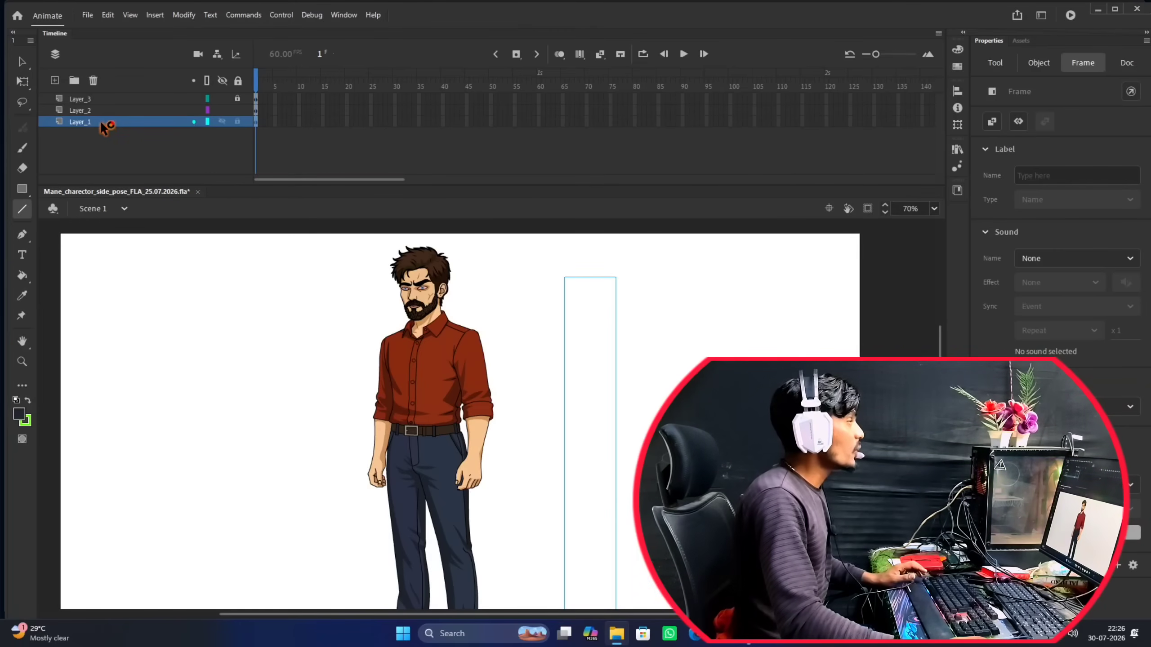
# Delete Layer_1 and Layer_2, unlock Layer_3, and activate the Selection tool.
pyautogui.click(94, 82)
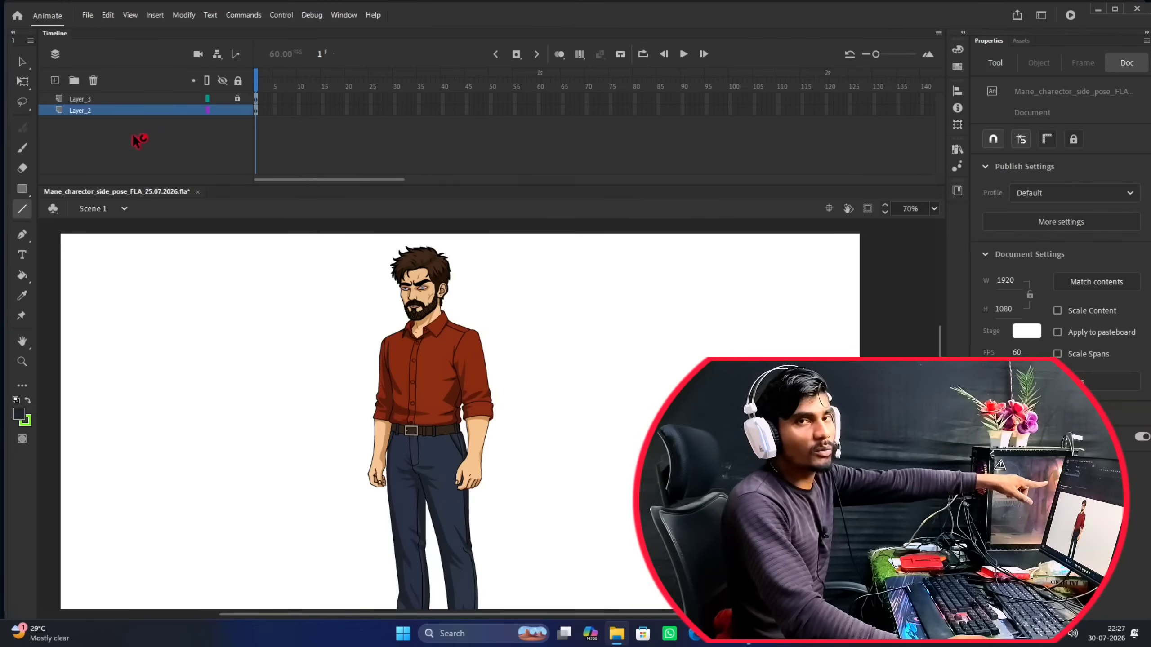
pyautogui.click(96, 113)
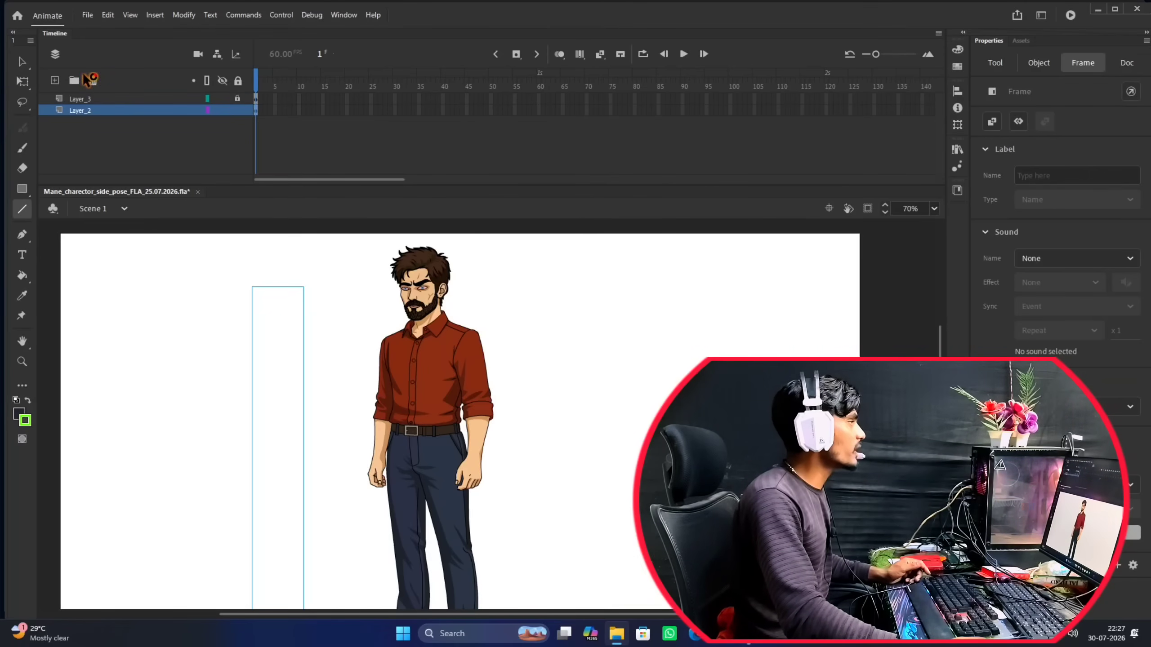
pyautogui.click(94, 81)
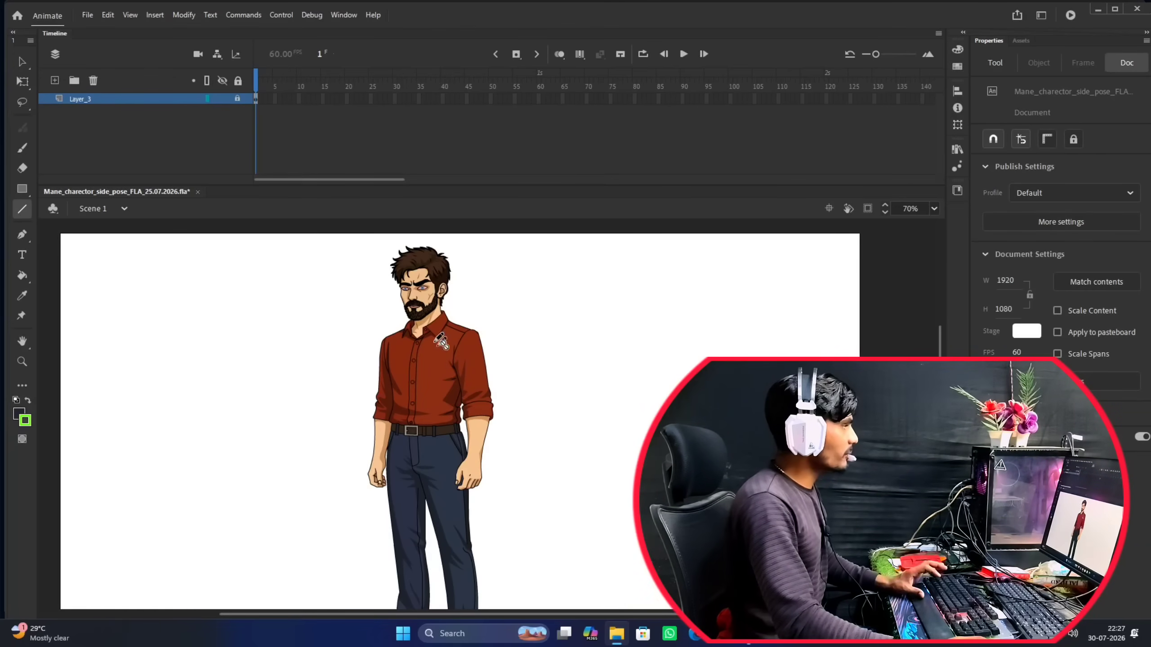
pyautogui.click(240, 100)
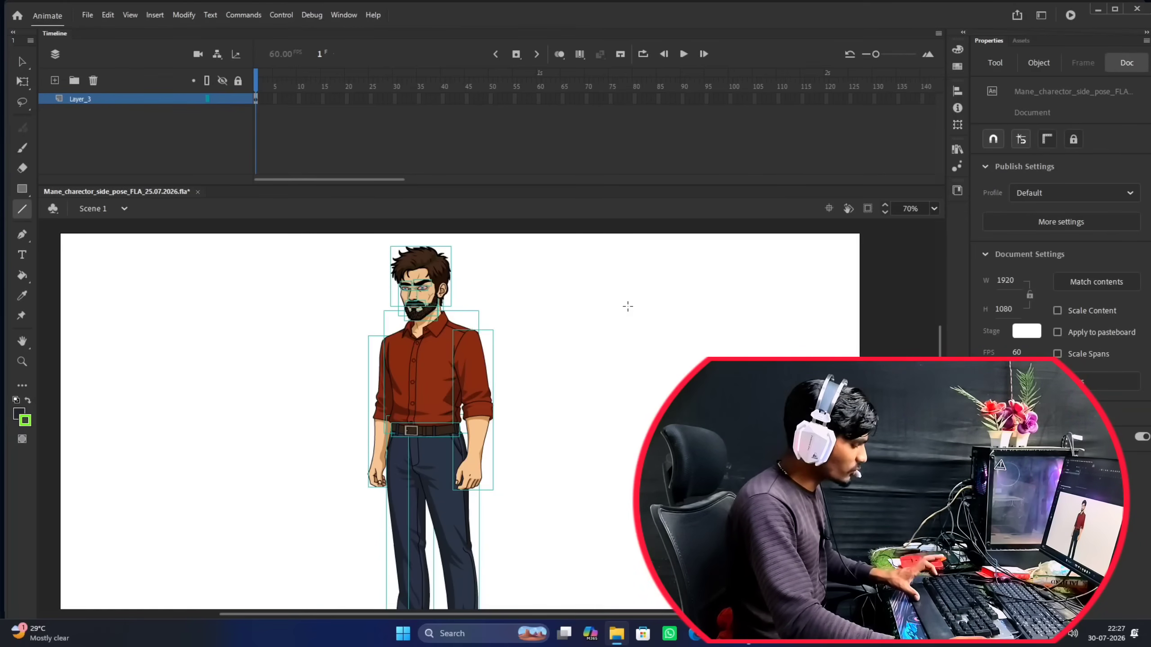
pyautogui.press('v')
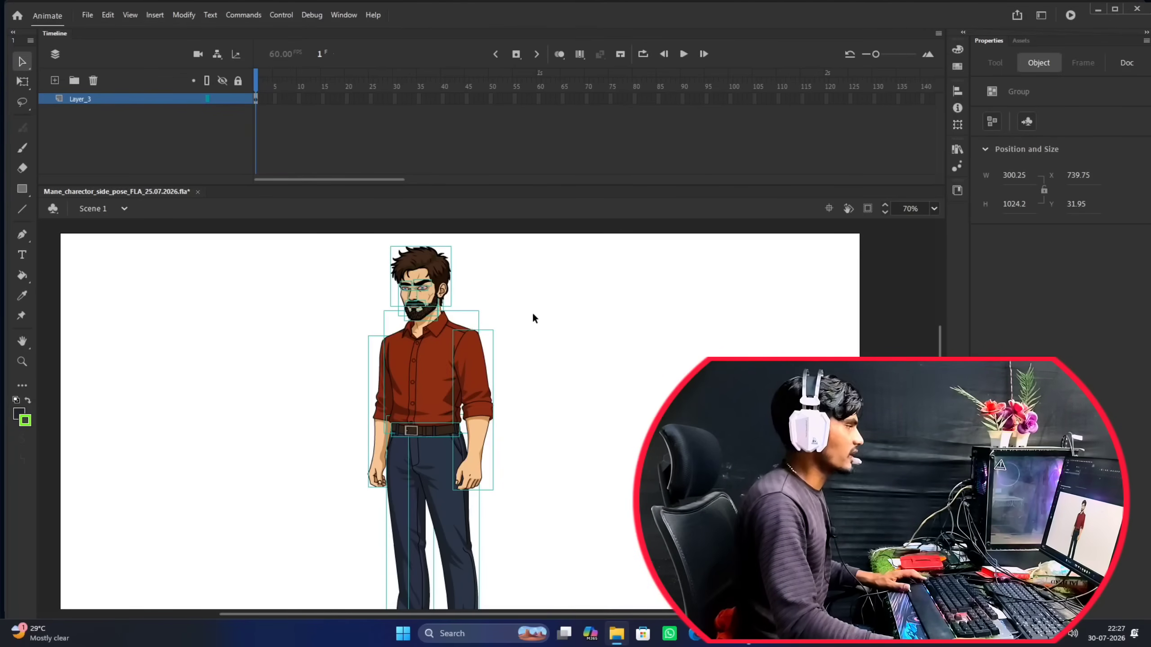
# Fit the whole stage in view and reduce the Timeline's height to give the stage more room.
pyautogui.scroll(-1, 533, 317)
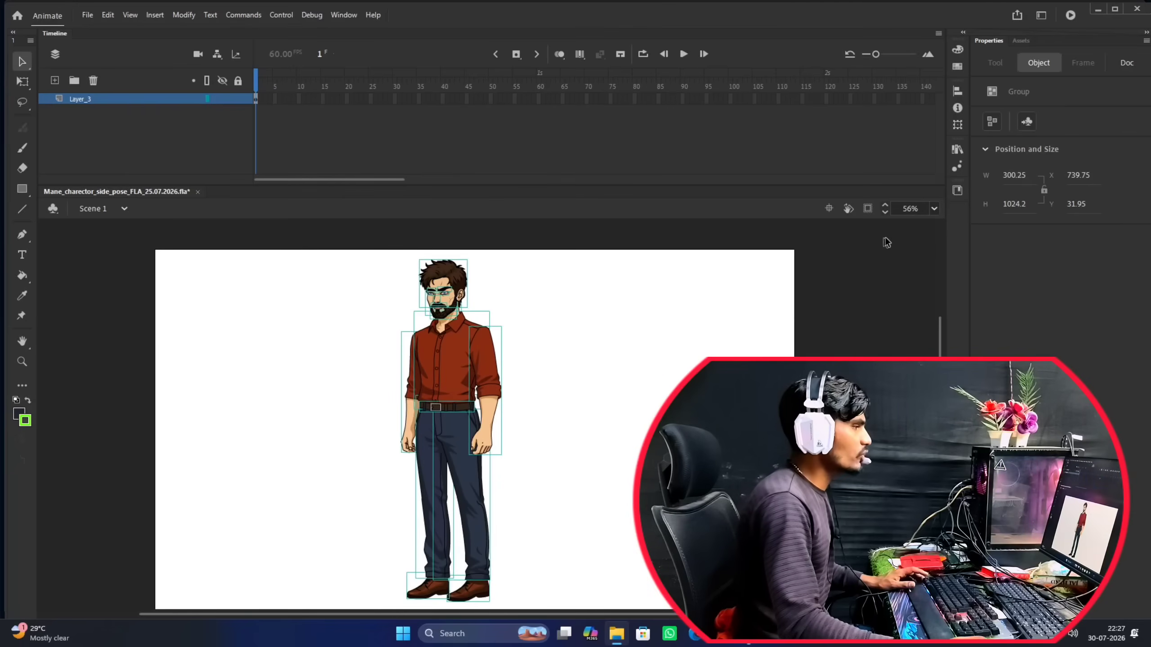
pyautogui.click(934, 209)
pyautogui.click(965, 224)
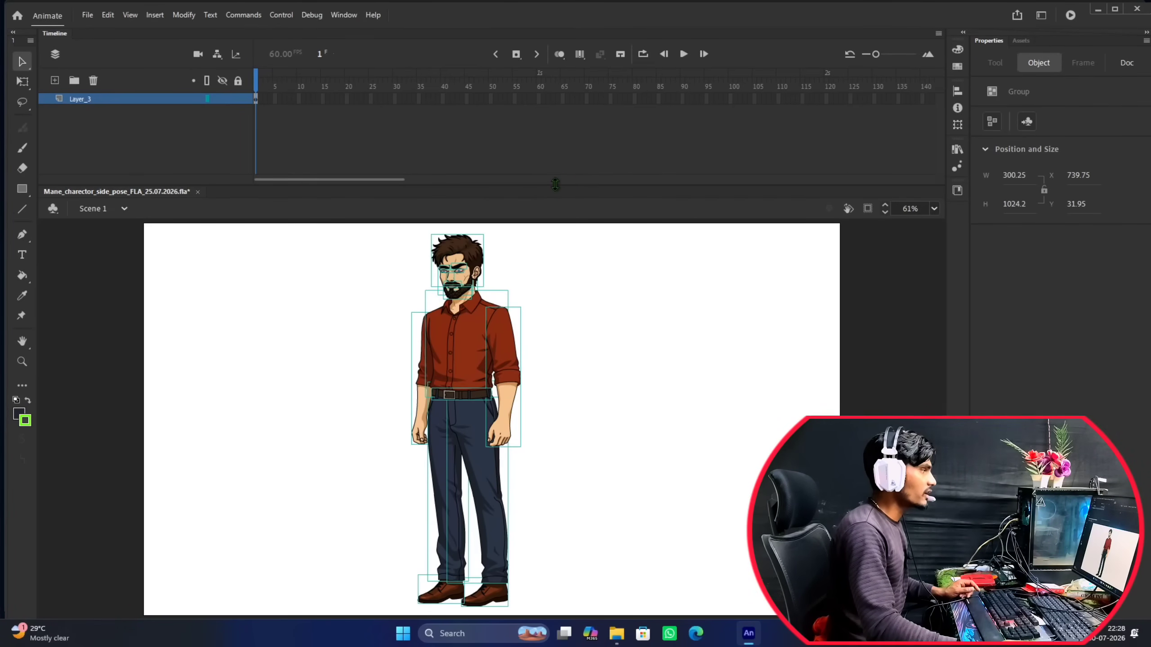
pyautogui.moveTo(555, 184); pyautogui.dragTo(549, 85)
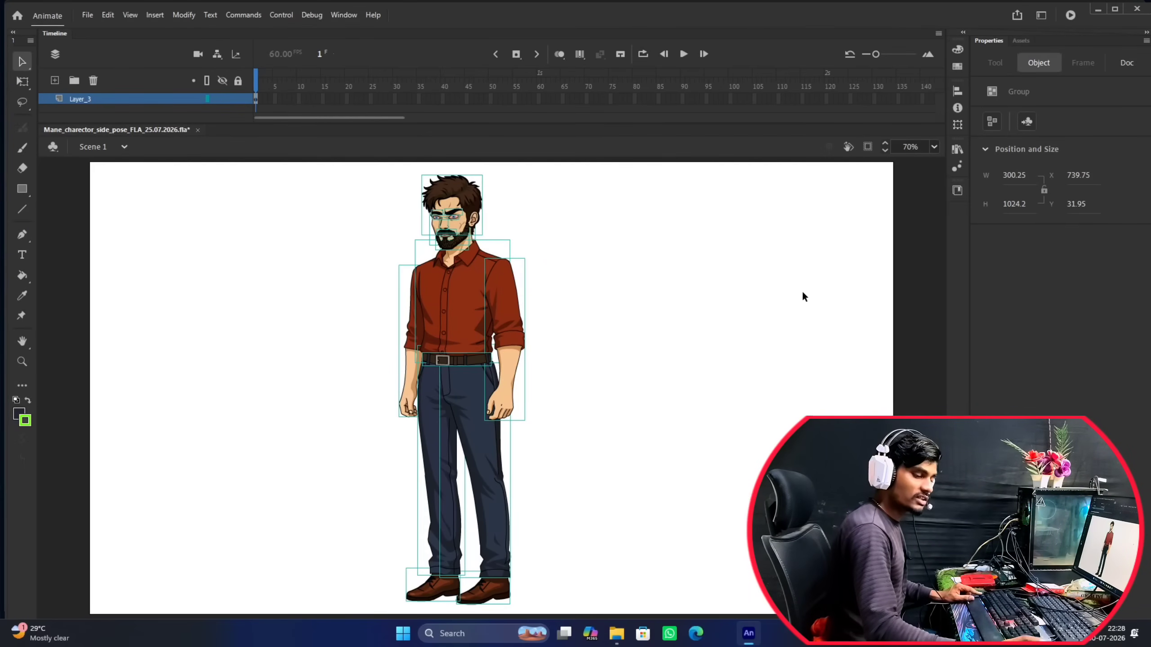
pyautogui.scroll(-2, 480, 313)
pyautogui.scroll(2, 480, 313)
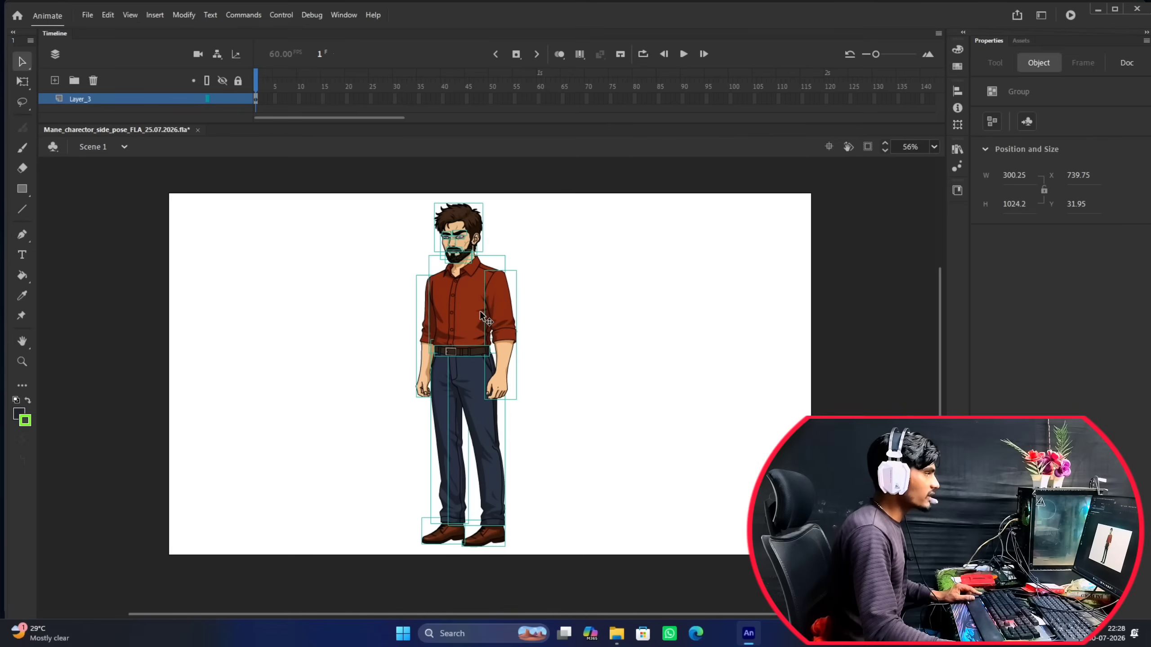
pyautogui.scroll(-2, 487, 306)
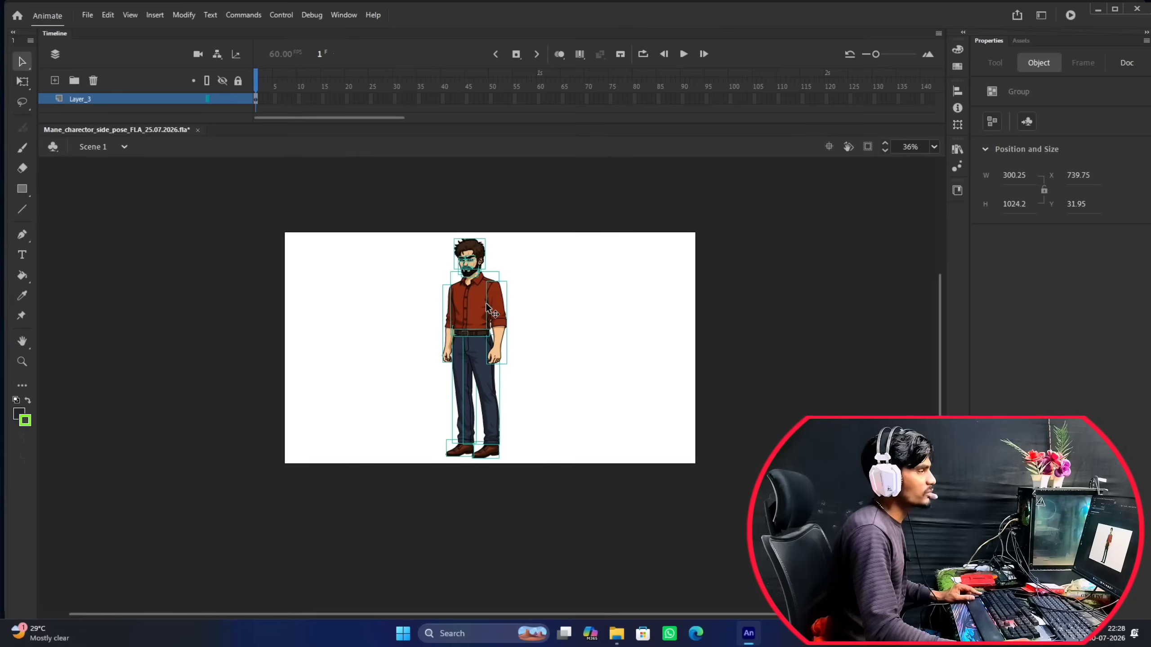
pyautogui.scroll(2, 493, 299)
pyautogui.scroll(-2, 493, 299)
pyautogui.scroll(2, 493, 299)
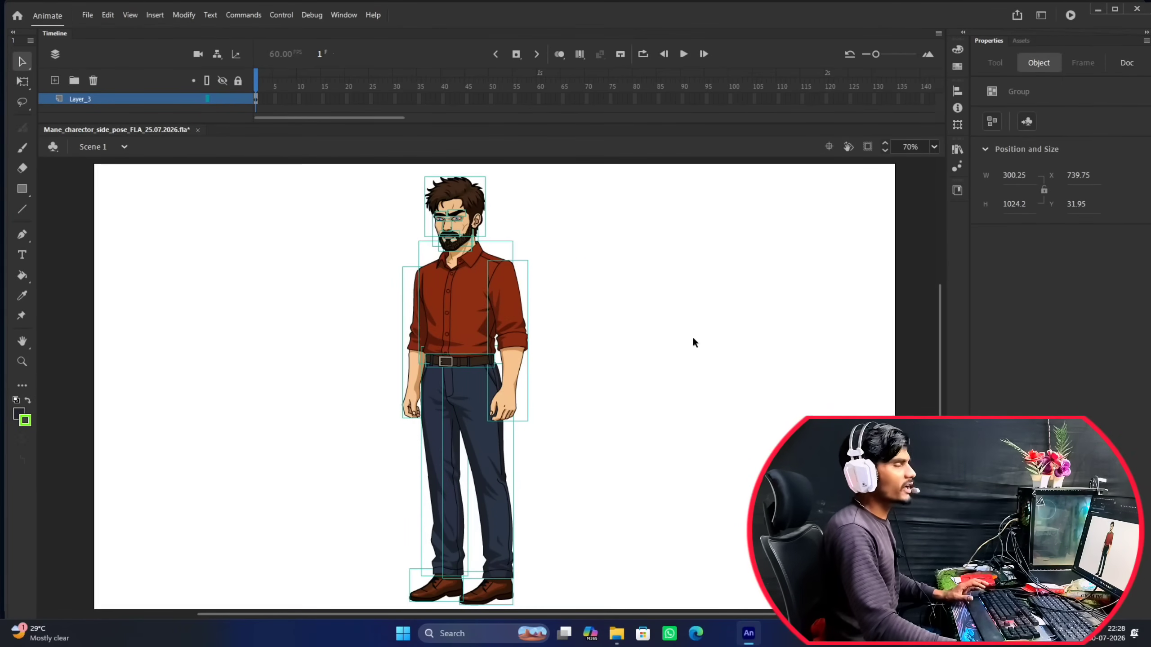
# Check the character's separate body-part groups by selecting them with a box around the figure and through Layer_3.
pyautogui.click(649, 297)
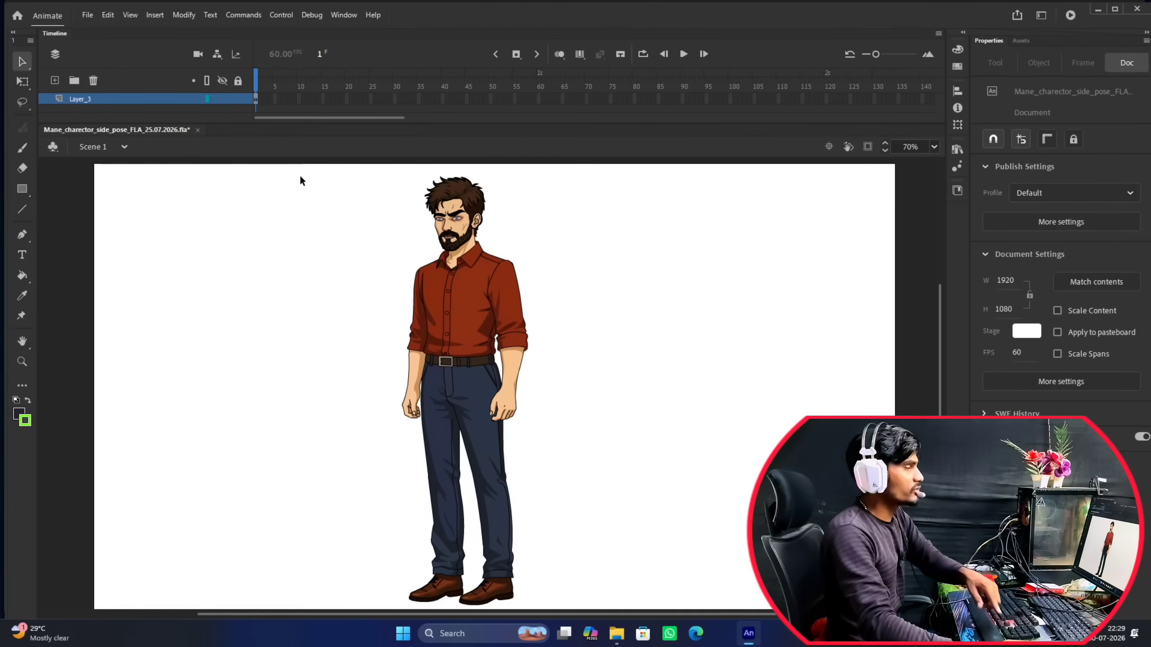
pyautogui.moveTo(300, 177); pyautogui.dragTo(649, 605)
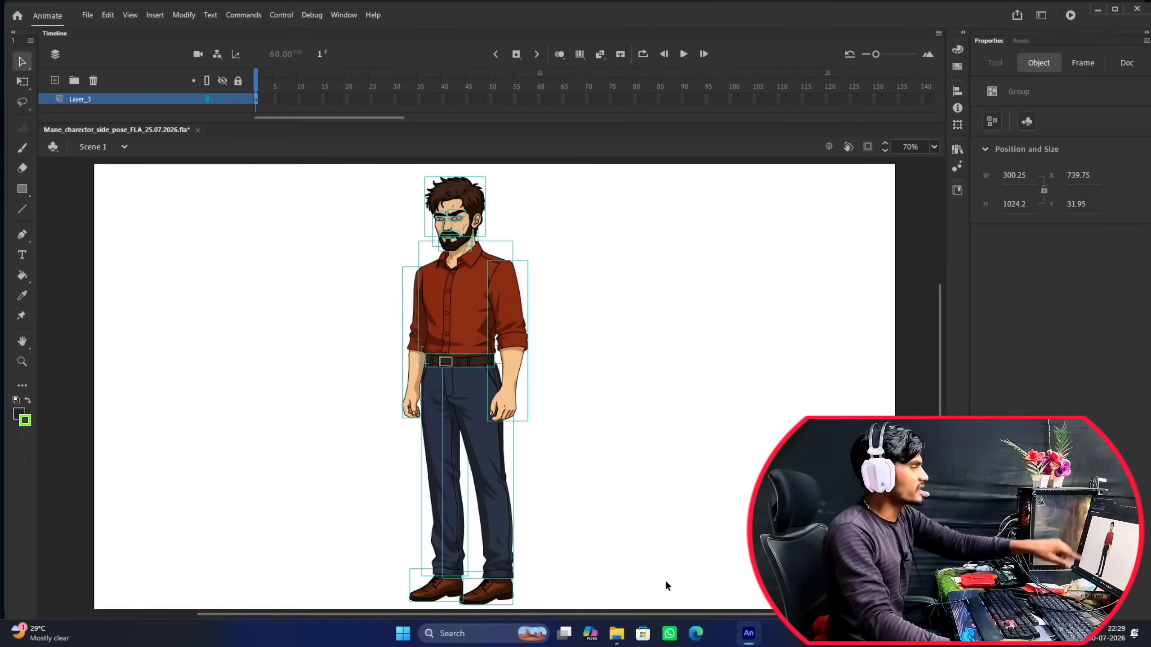
pyautogui.click(330, 280)
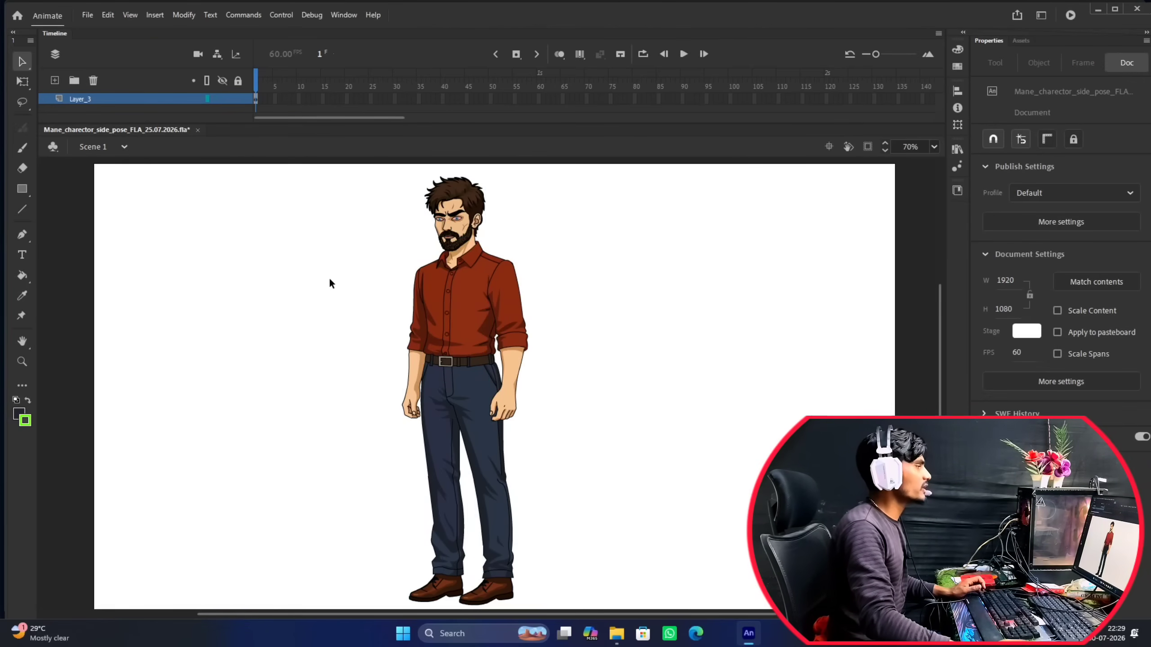
pyautogui.click(104, 100)
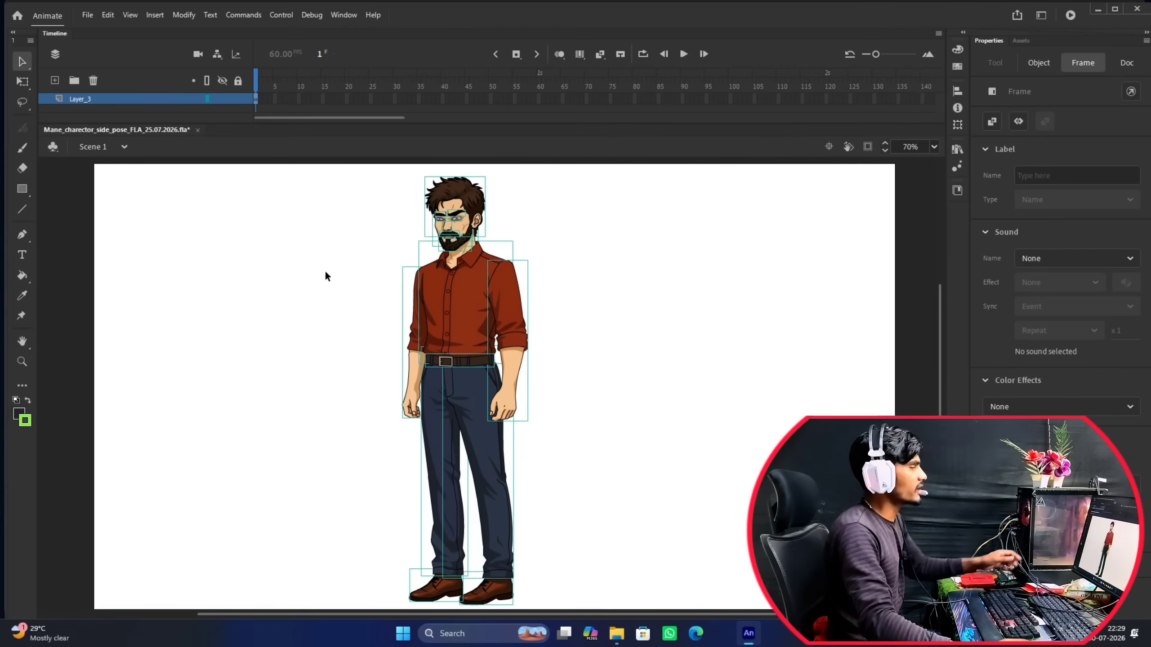
pyautogui.click(339, 264)
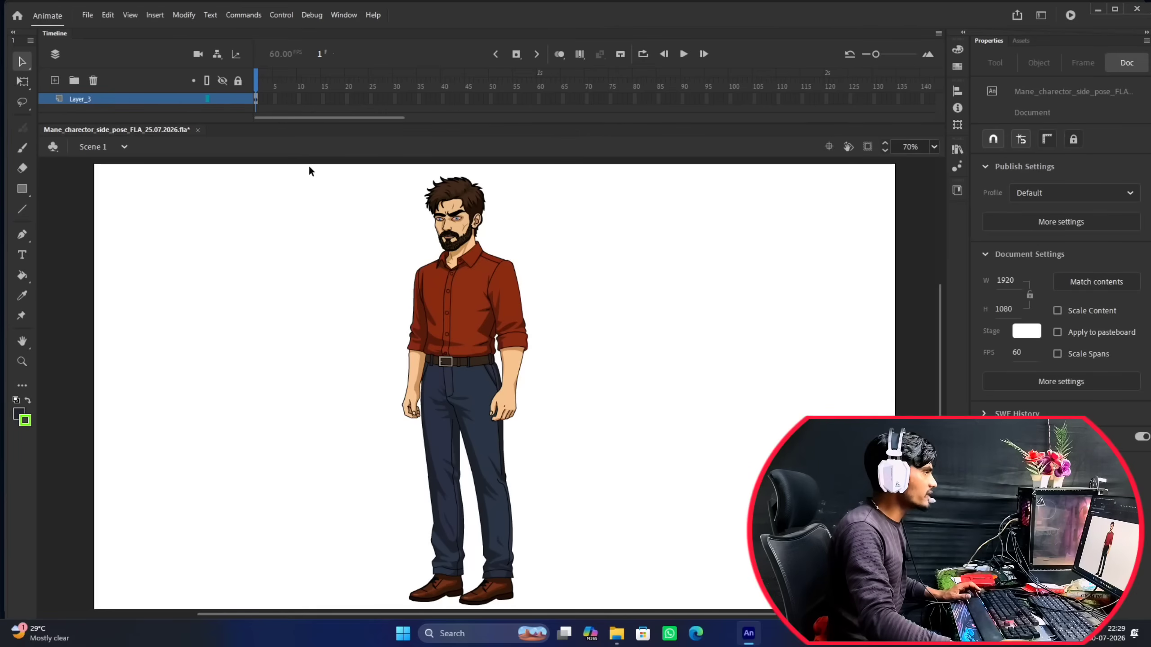
pyautogui.moveTo(309, 166); pyautogui.dragTo(611, 617)
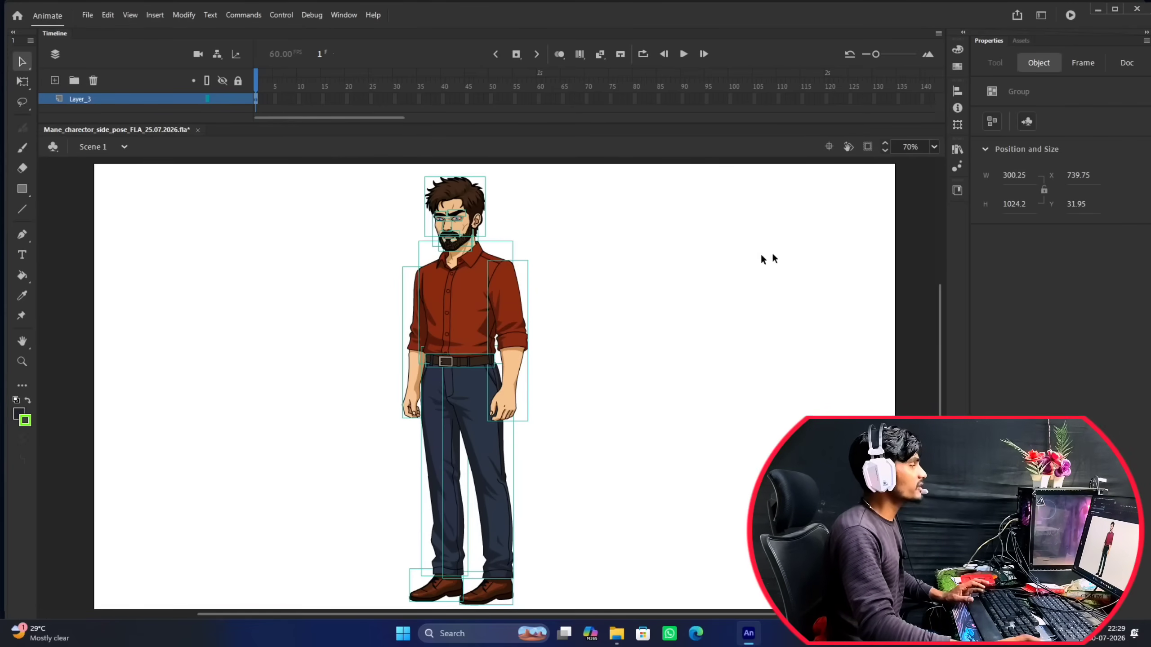
# Look up the Distribute to Layers command for the selected body parts without applying it, and clear the selection.
pyautogui.rightClick(469, 288)
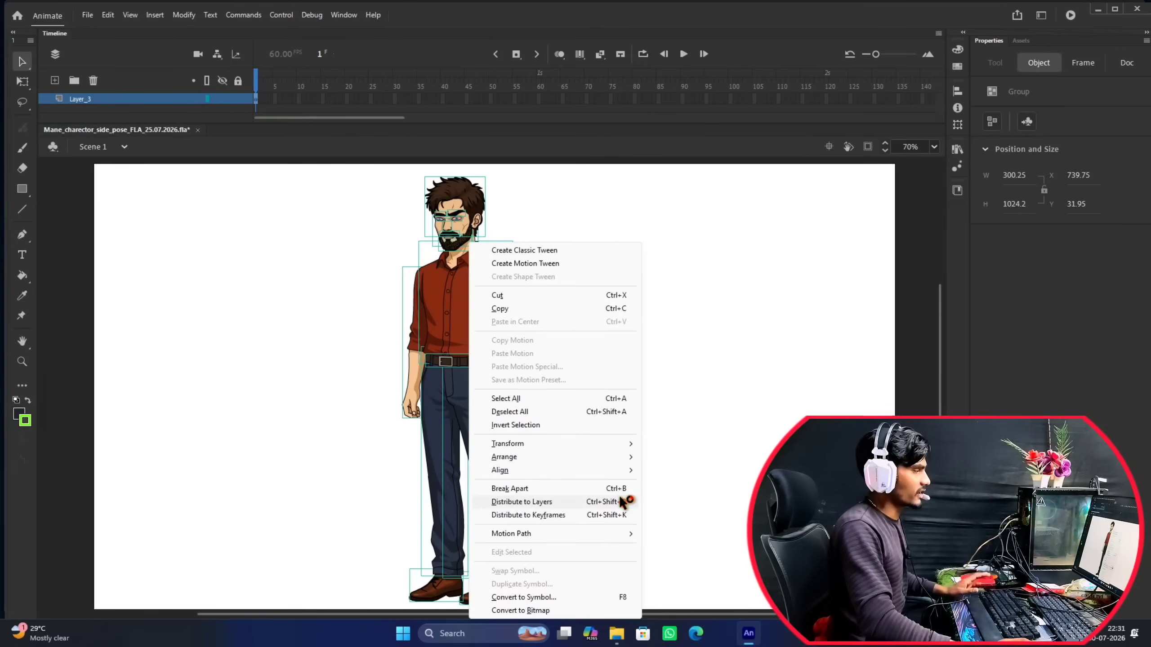
pyautogui.click(724, 383)
pyautogui.click(723, 383)
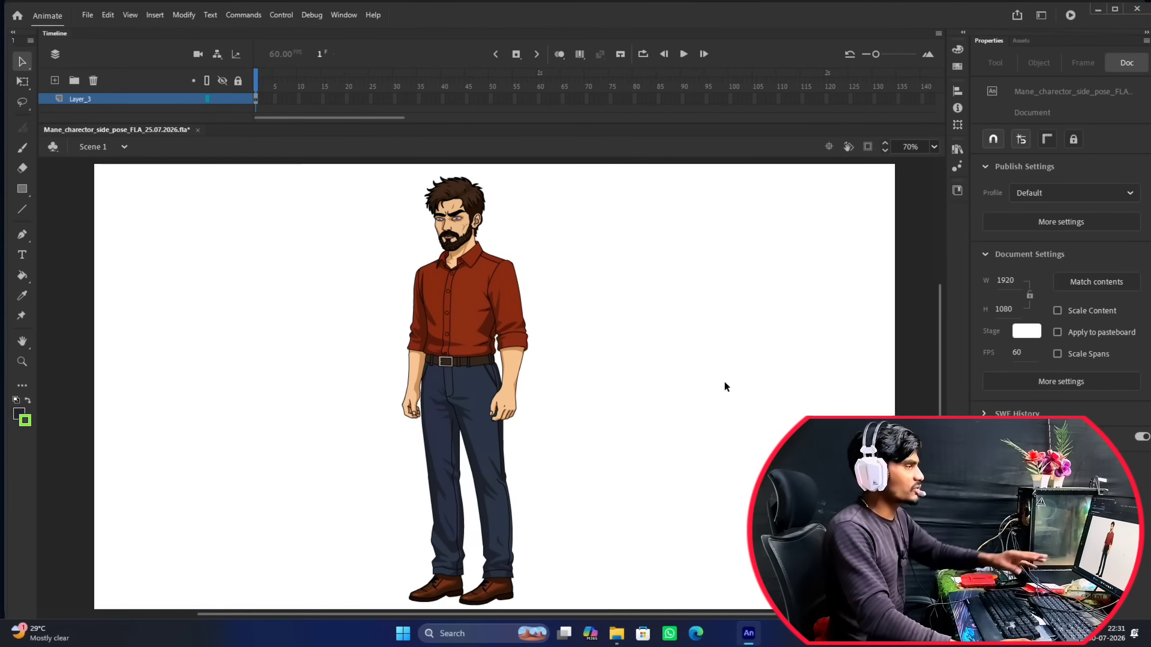
# Select all of the character's body-part groups on the stage and distribute them to separate layers.
pyautogui.moveTo(310, 171); pyautogui.dragTo(633, 606)
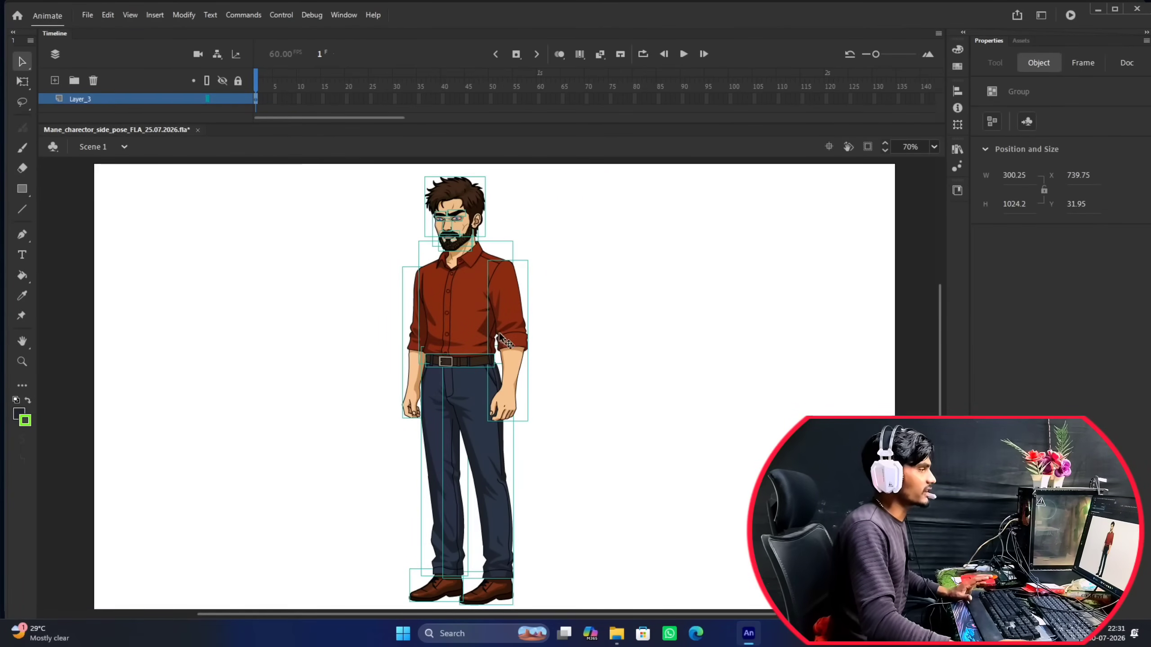
pyautogui.rightClick(478, 312)
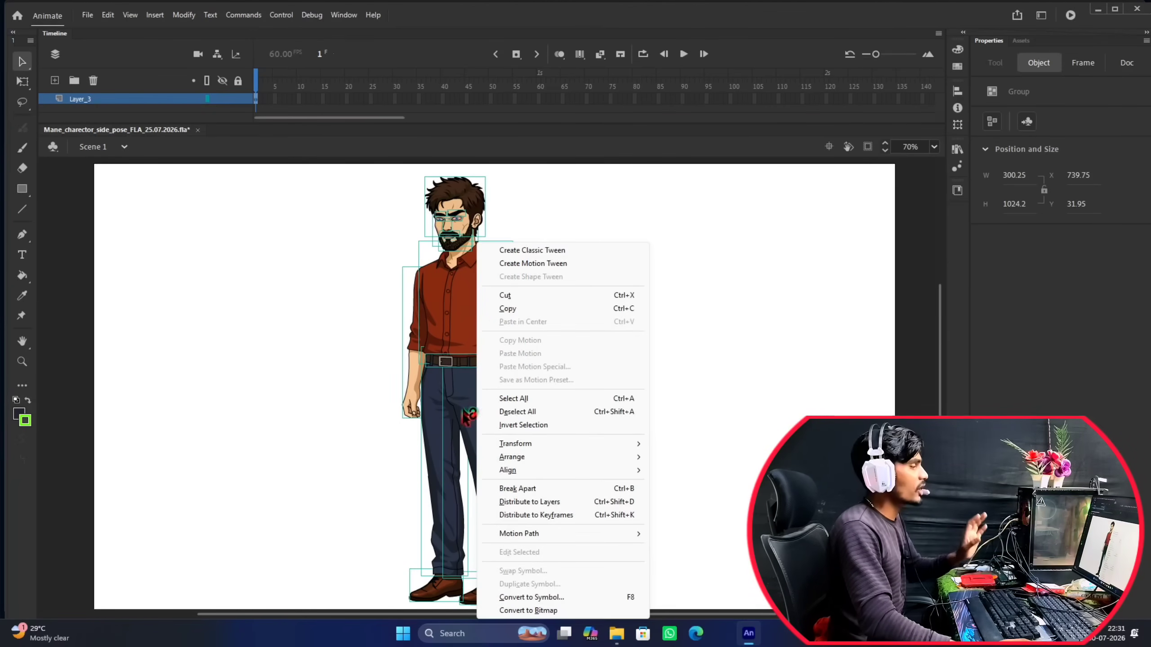
pyautogui.click(560, 499)
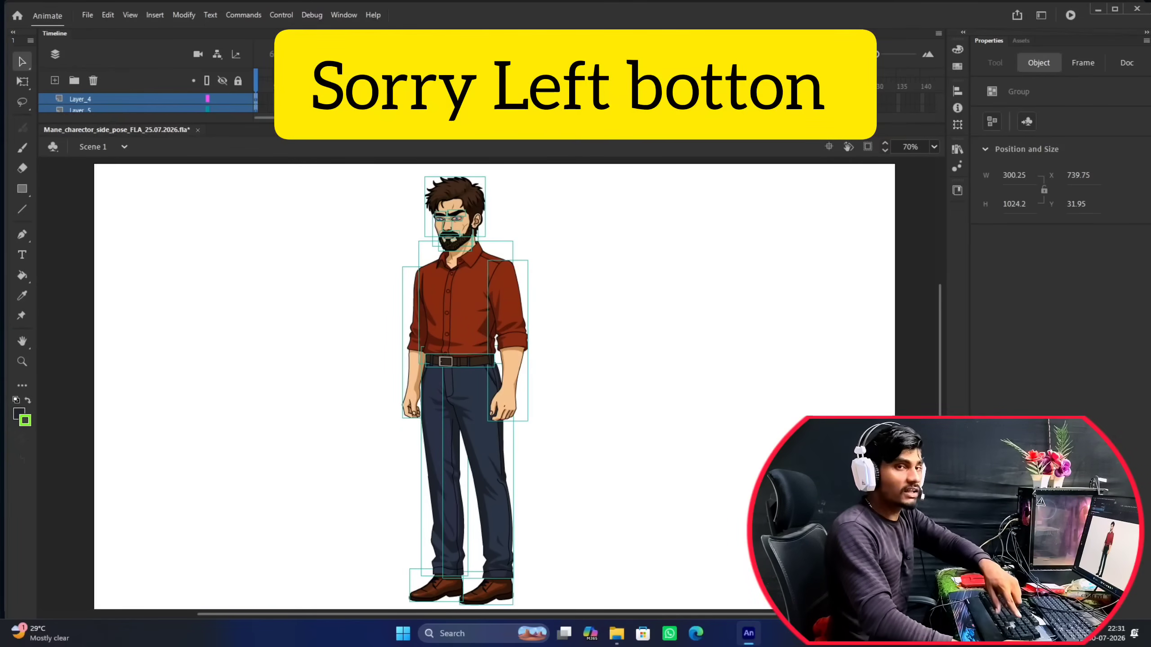
# Enlarge the Timeline to list the distributed layers and fit the whole stage in the window.
pyautogui.moveTo(532, 136); pyautogui.dragTo(540, 328)
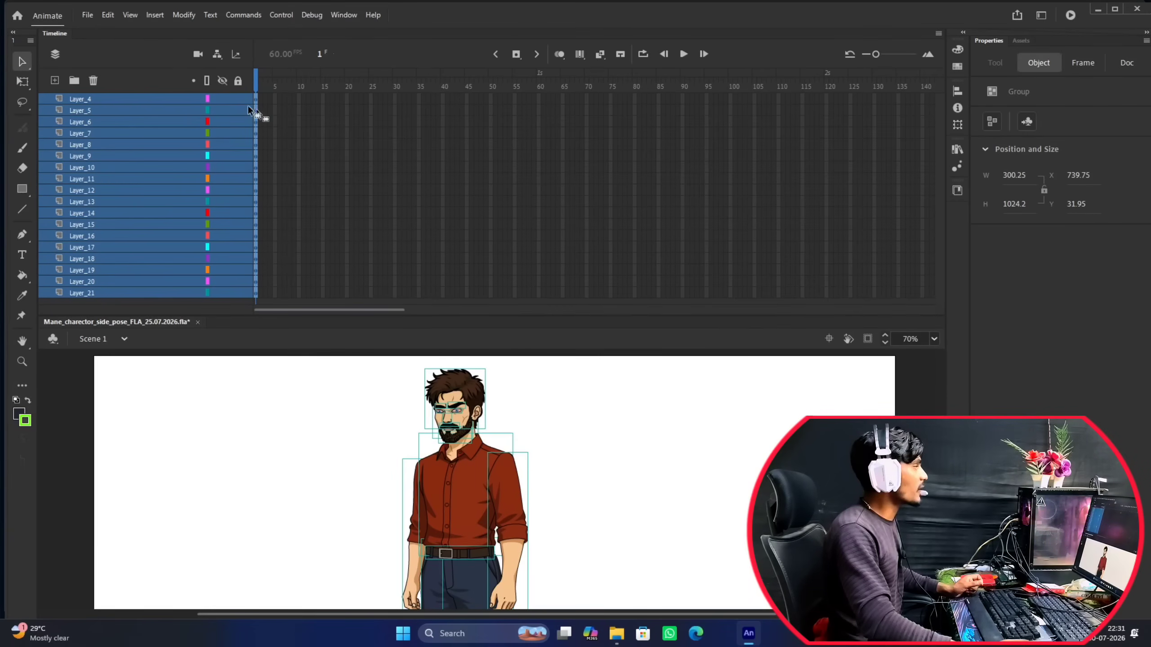
pyautogui.click(316, 414)
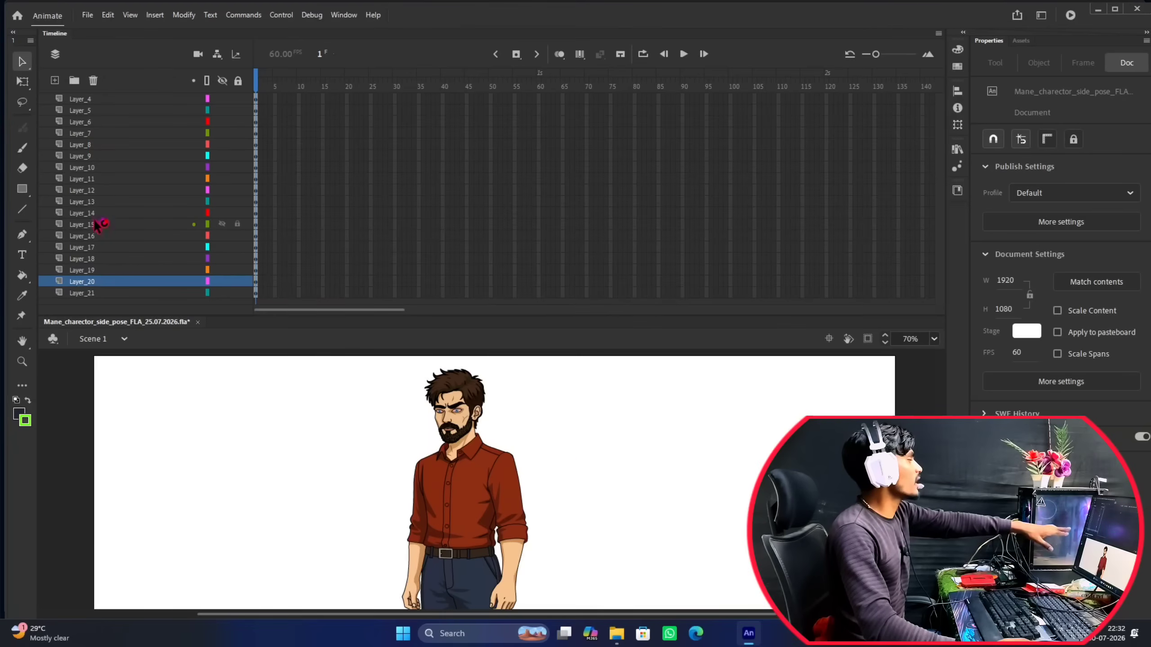
pyautogui.click(92, 101)
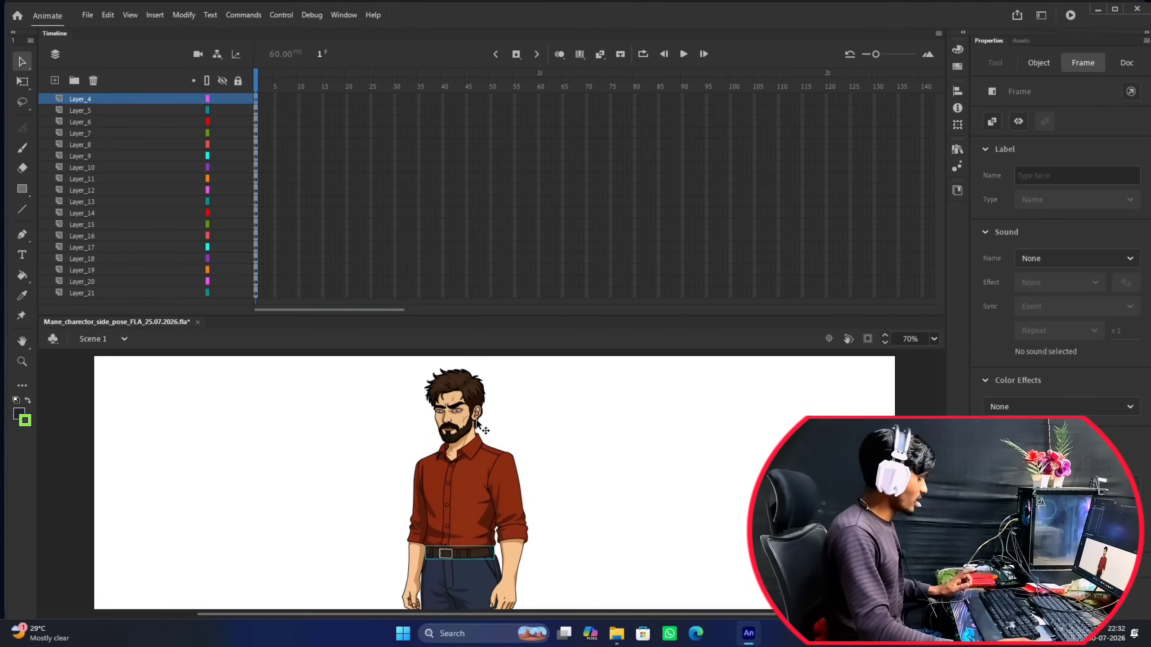
pyautogui.scroll(-4, 477, 424)
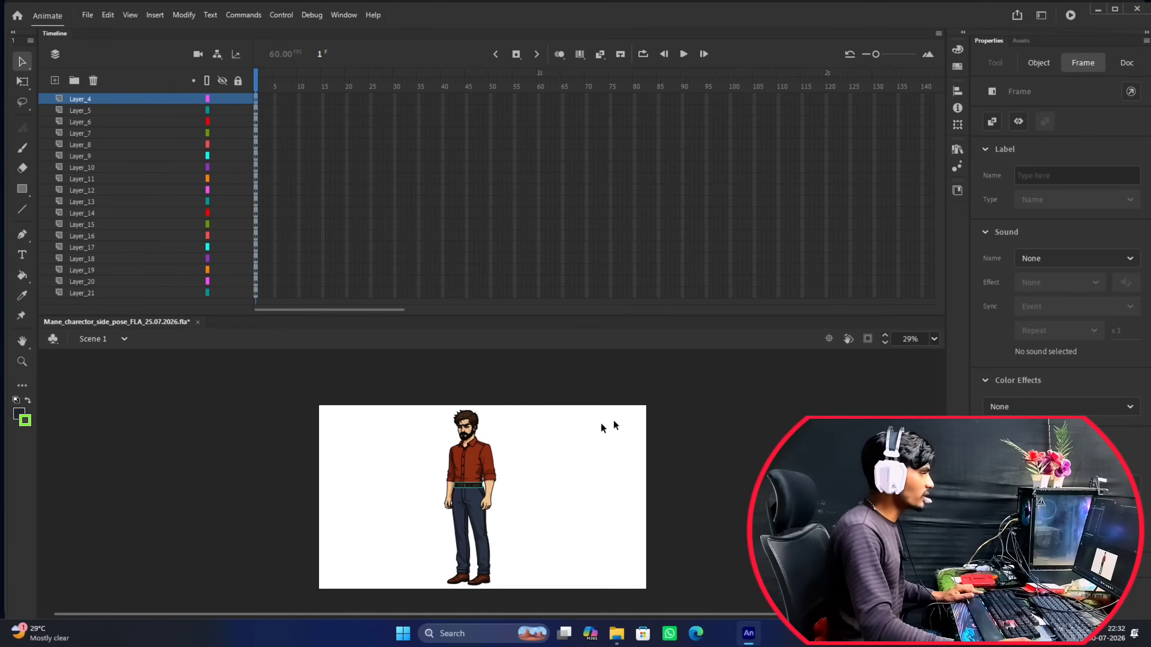
pyautogui.click(934, 339)
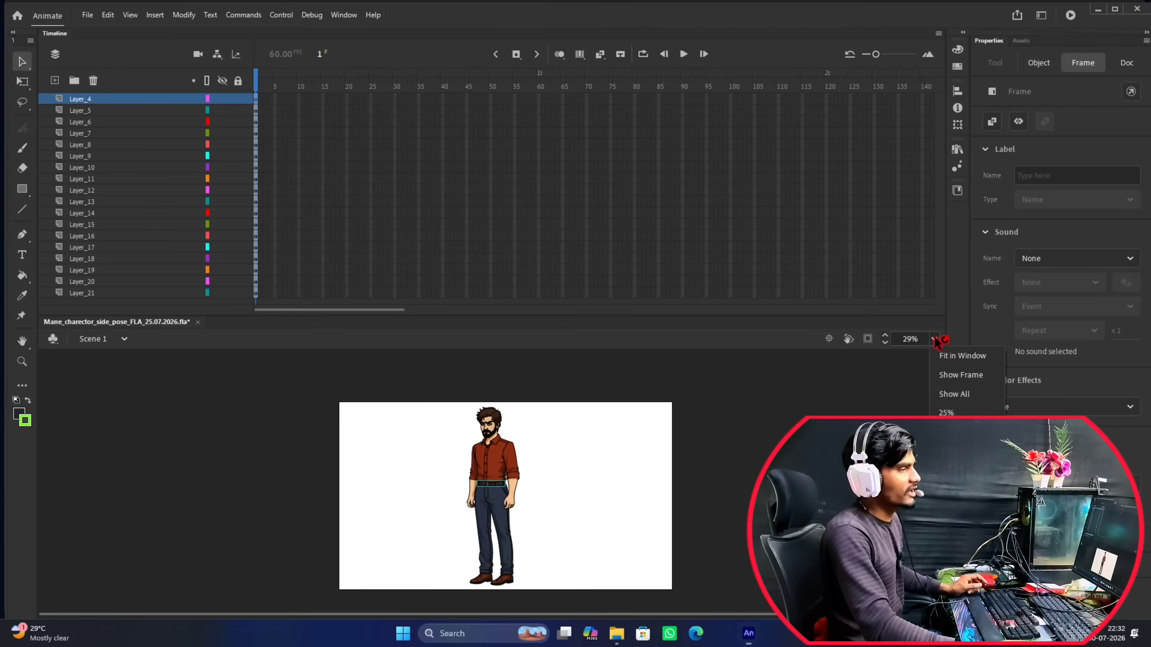
pyautogui.click(945, 359)
pyautogui.click(584, 433)
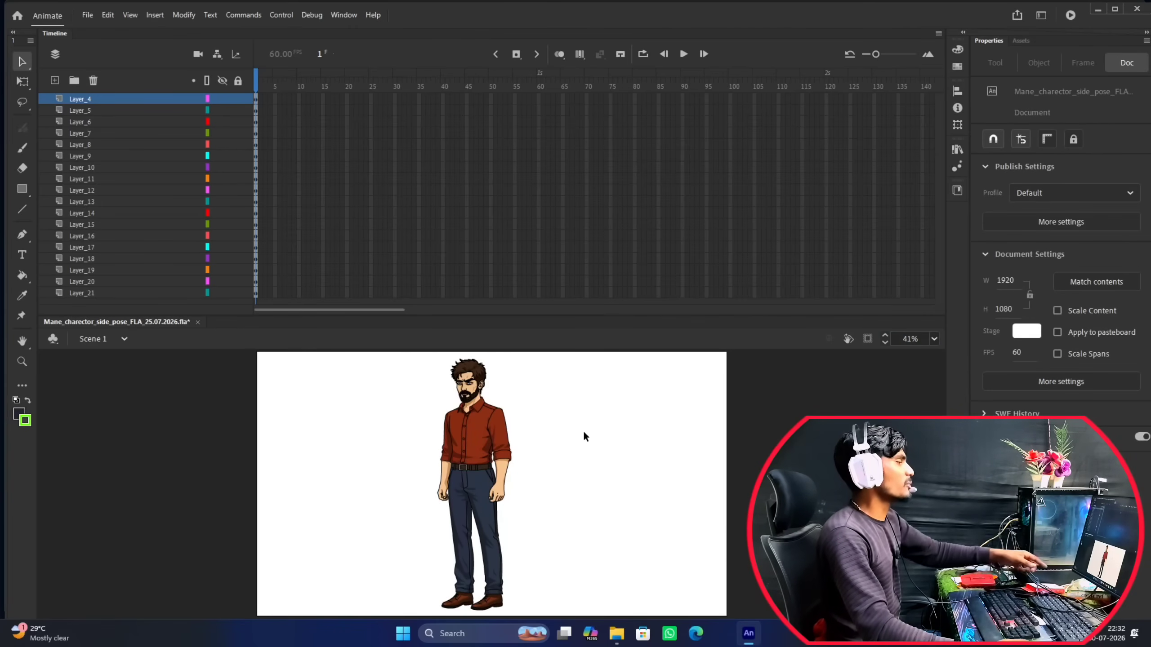
# Identify the body part on Layer_4 and rename this belt layer as beld.
pyautogui.click(82, 104)
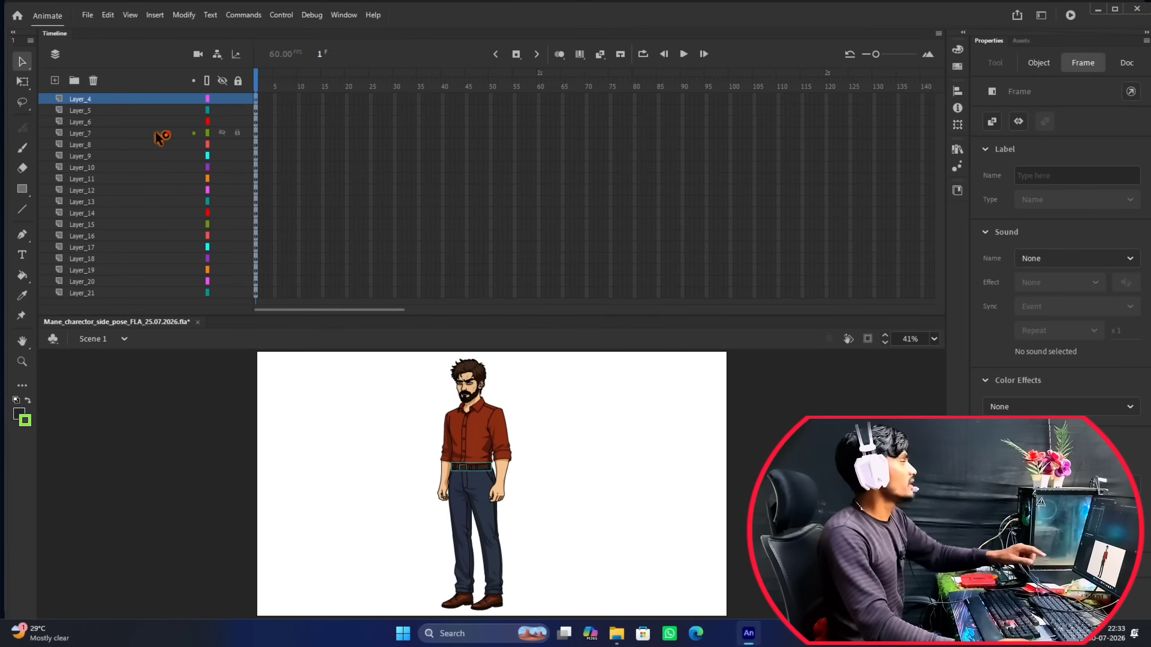
pyautogui.click(94, 123)
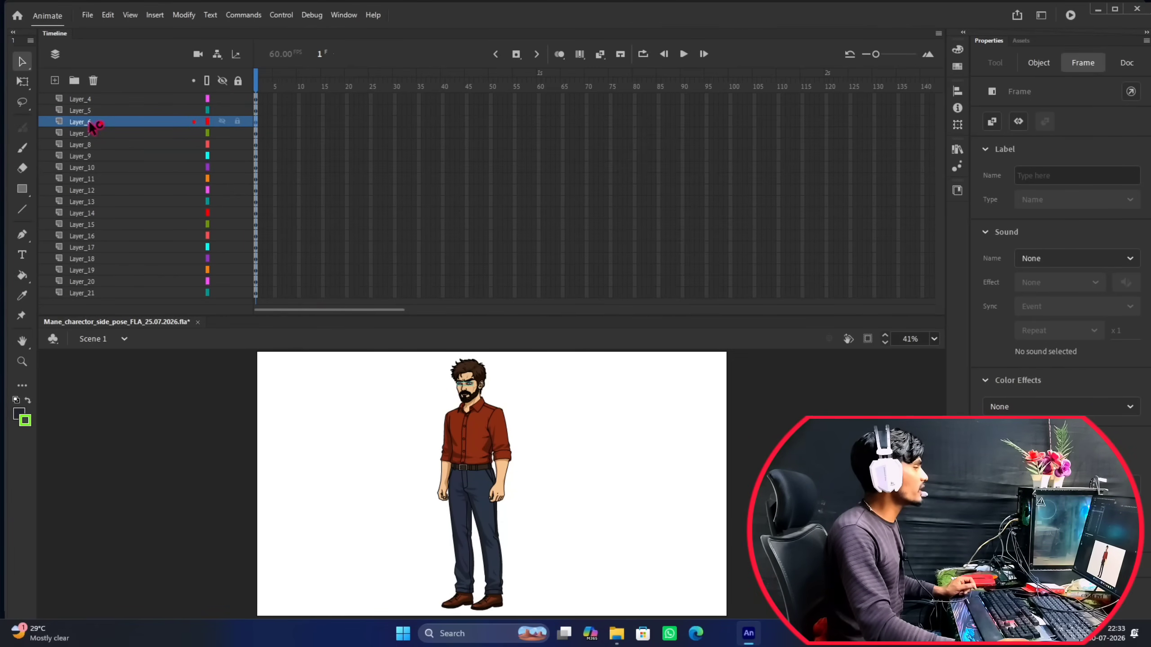
pyautogui.click(88, 99)
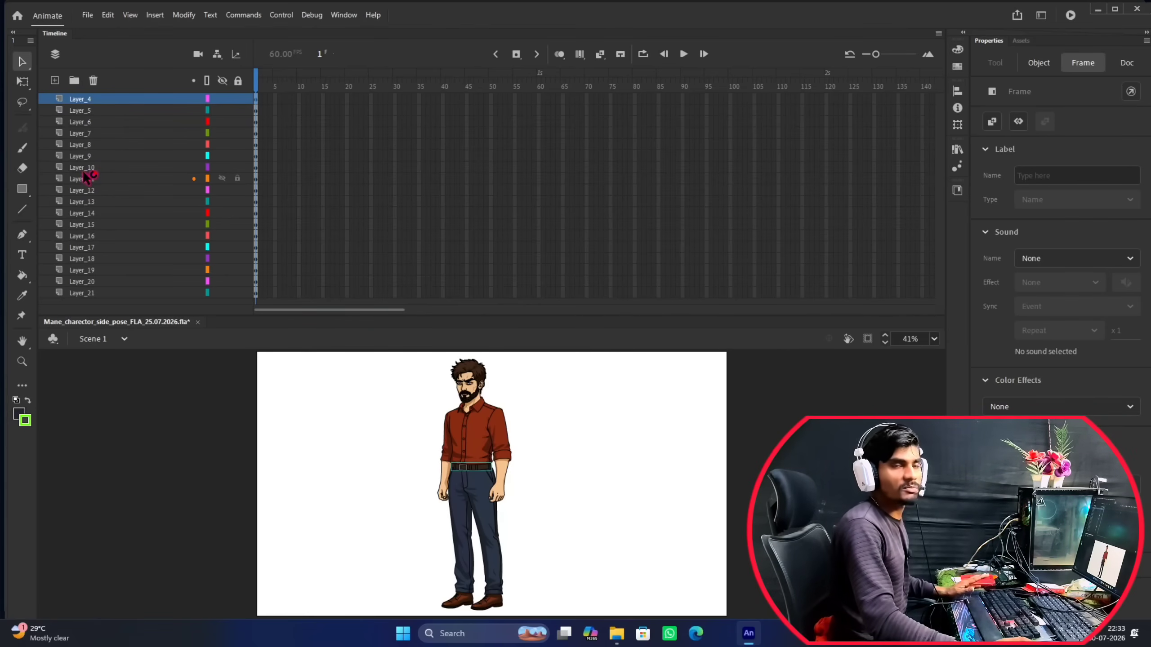
pyautogui.doubleClick(81, 99)
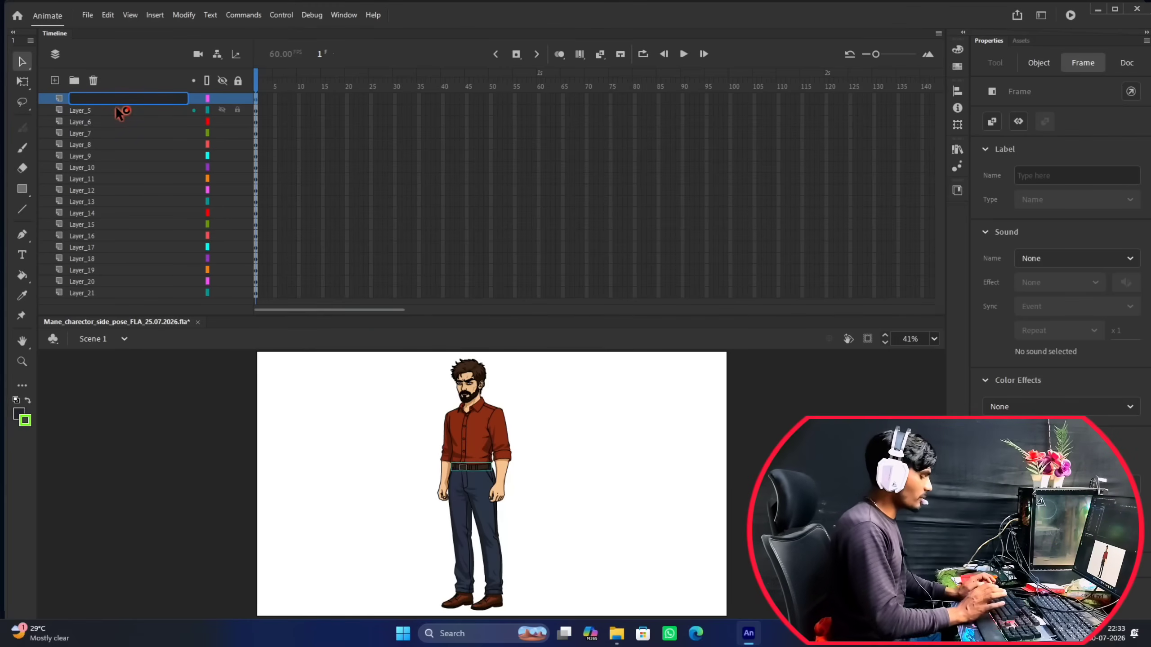
pyautogui.write('be')
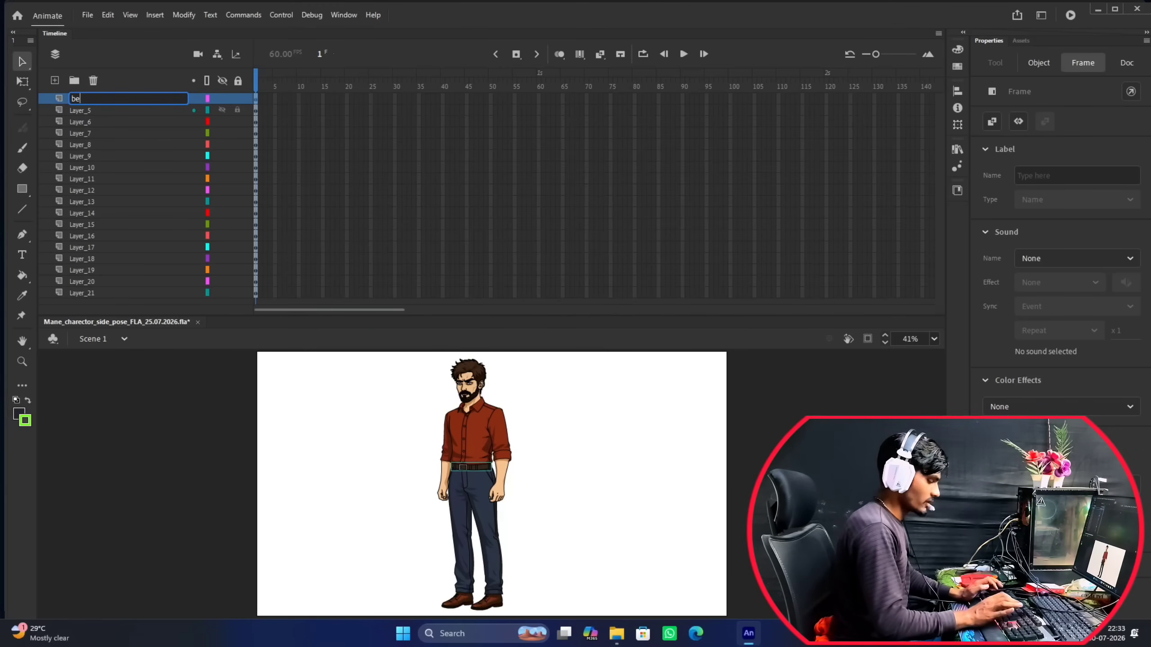
pyautogui.write('ld')
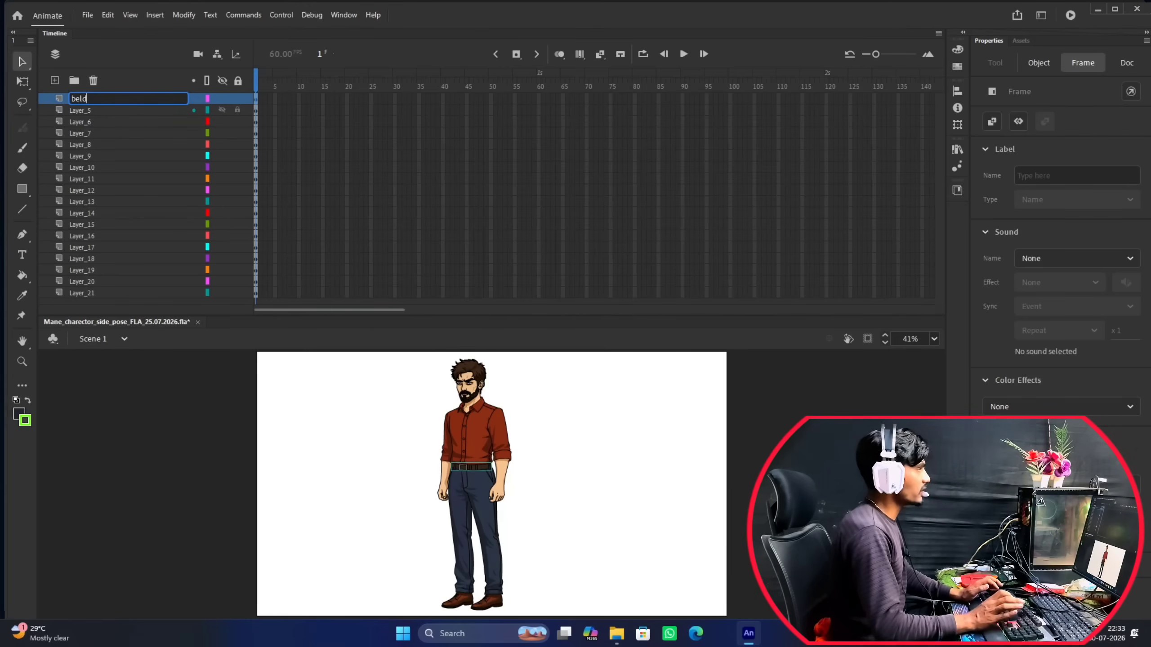
pyautogui.press('Return')
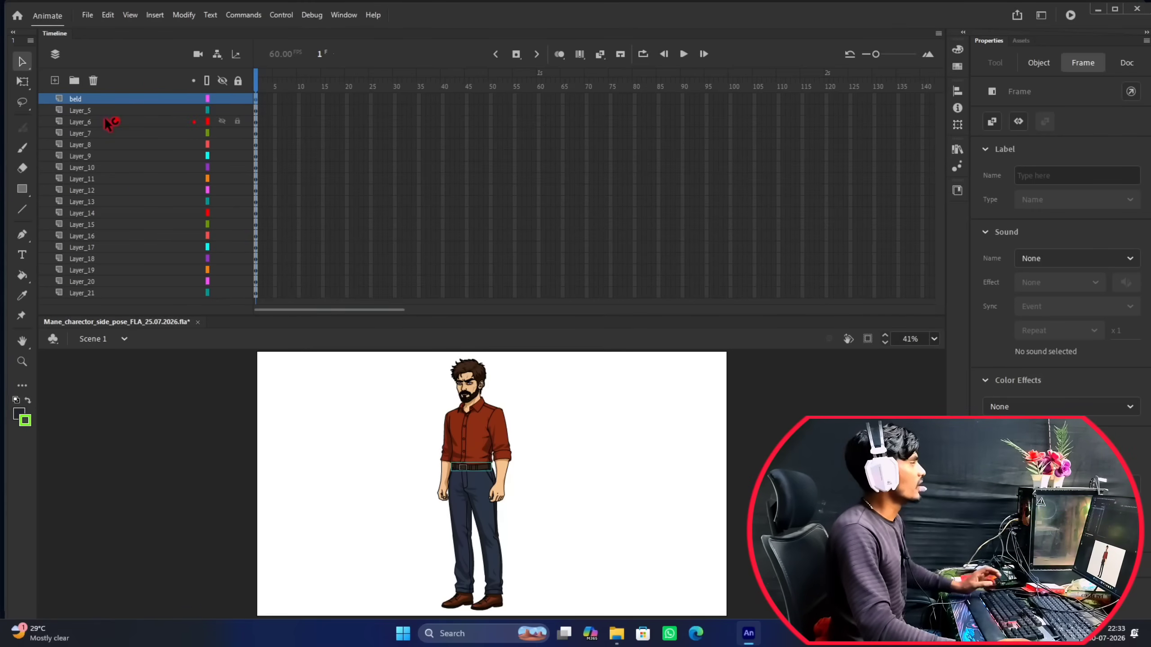
# Rename Layer_5, which holds the arm beside the shirt's far edge, as LH_.
pyautogui.click(84, 112)
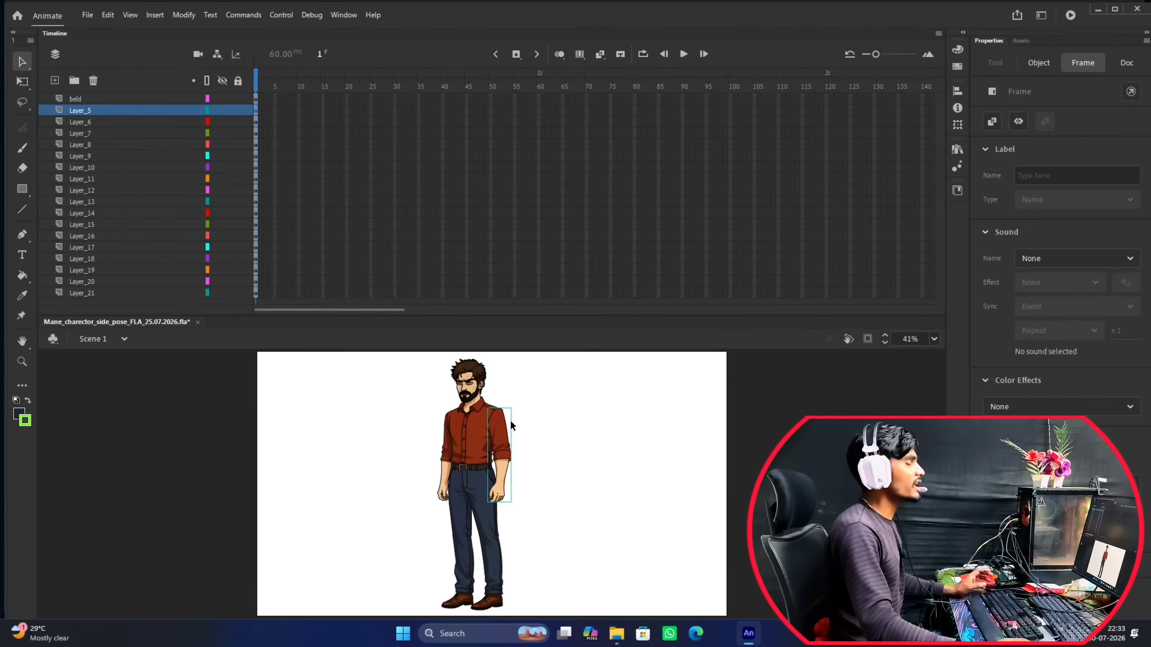
pyautogui.doubleClick(85, 111)
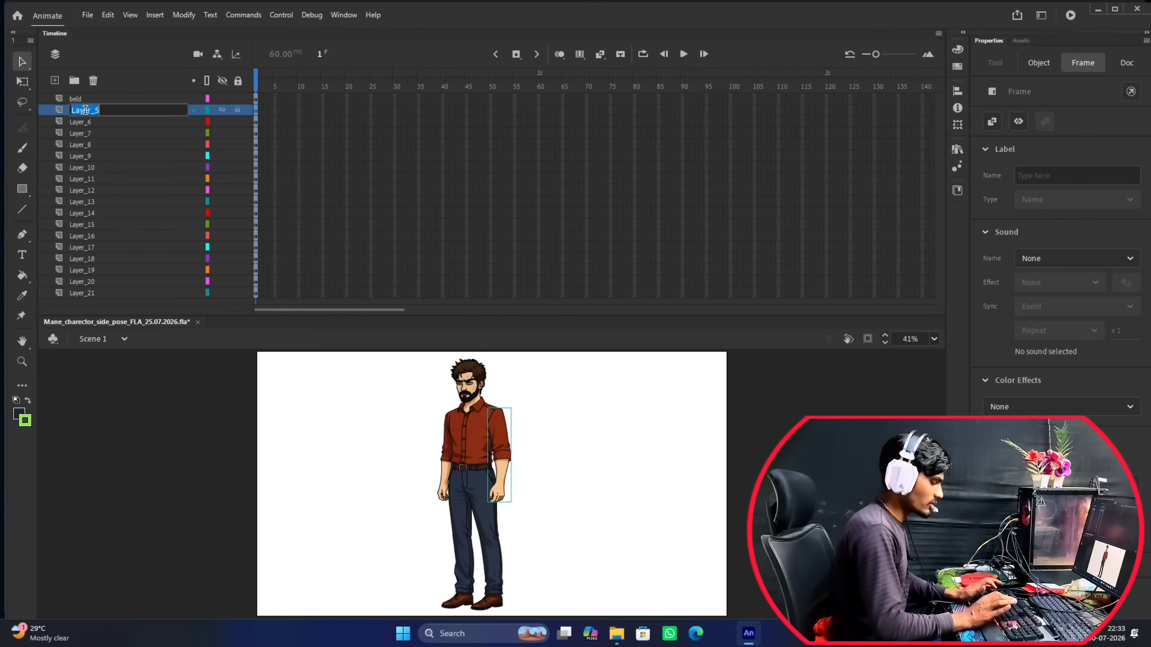
pyautogui.write('LH')
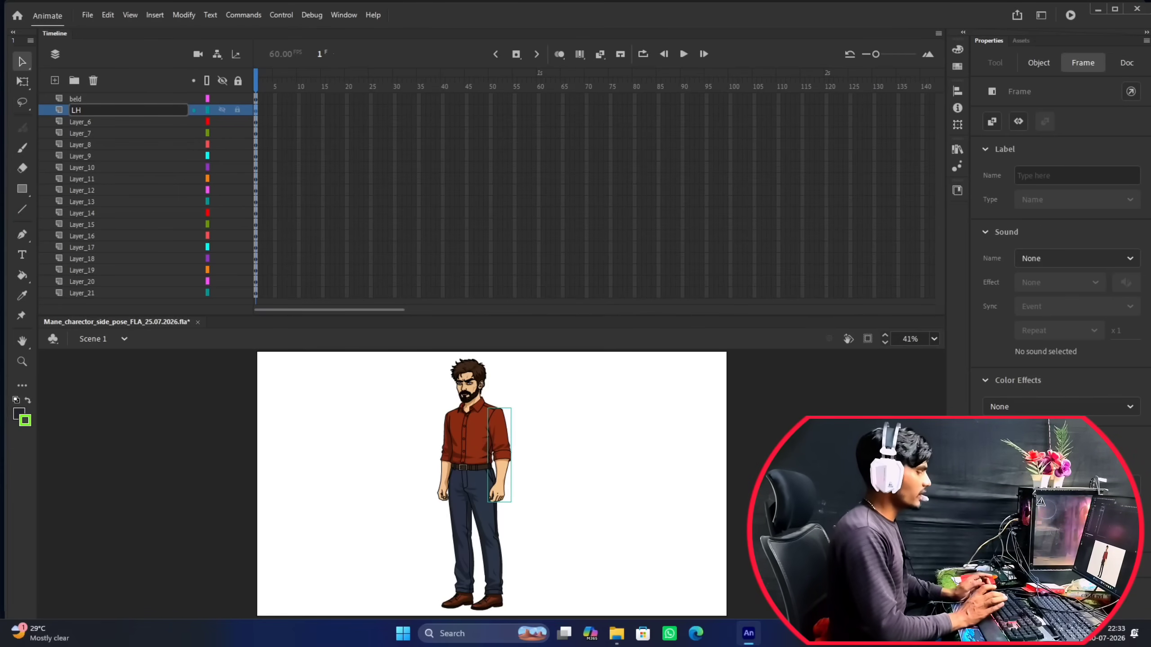
pyautogui.write('_')
pyautogui.press('Return')
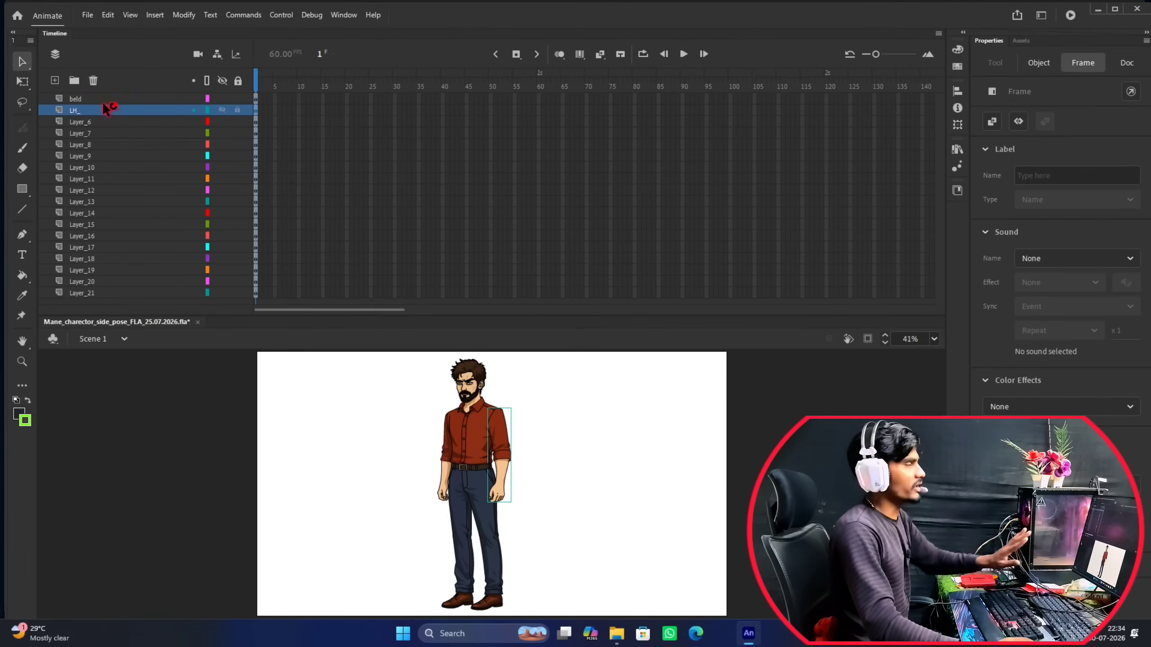
# Check Layer_6 on the character's face and rename this layer of both eyes as EYE.
pyautogui.click(84, 121)
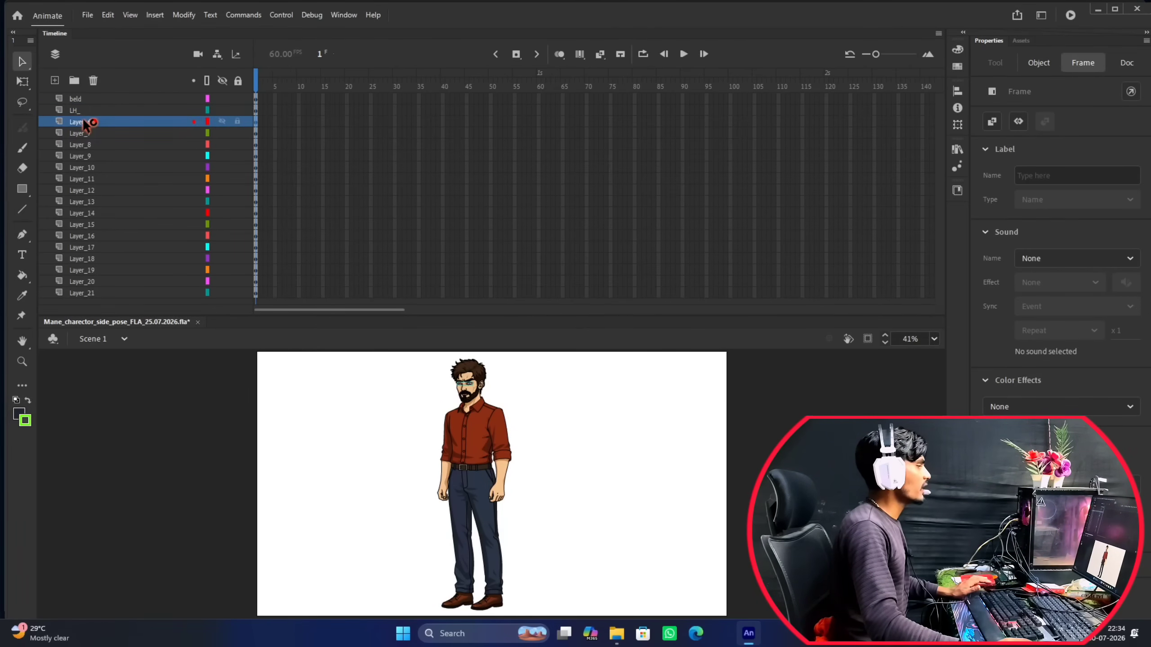
pyautogui.scroll(10, 473, 385)
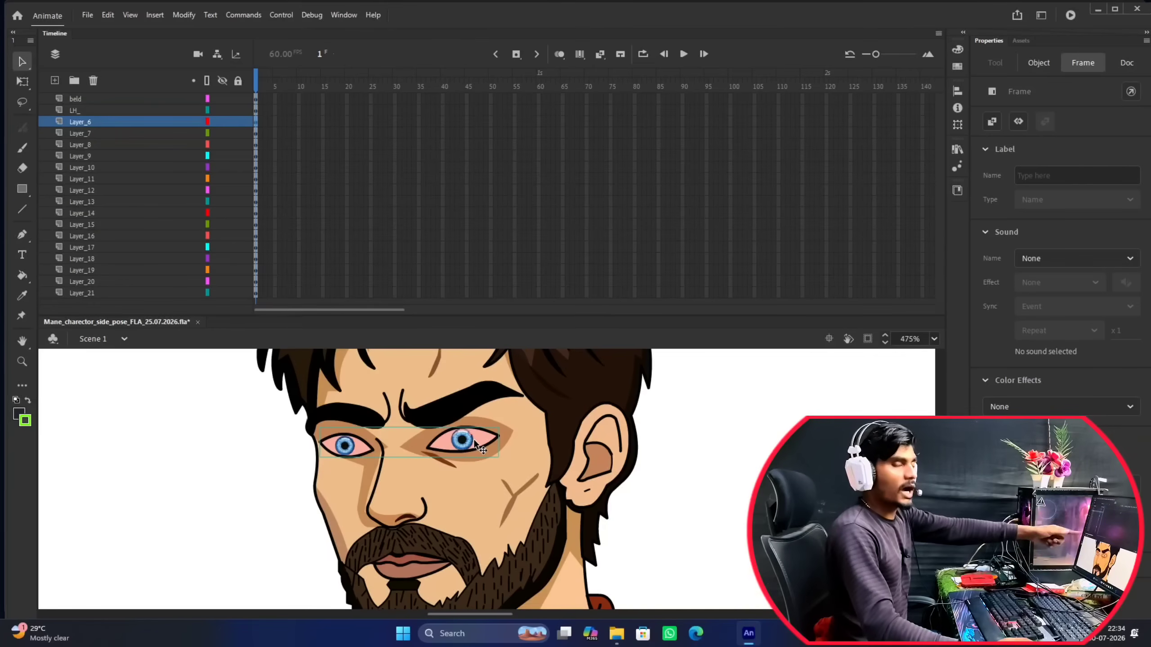
pyautogui.doubleClick(80, 121)
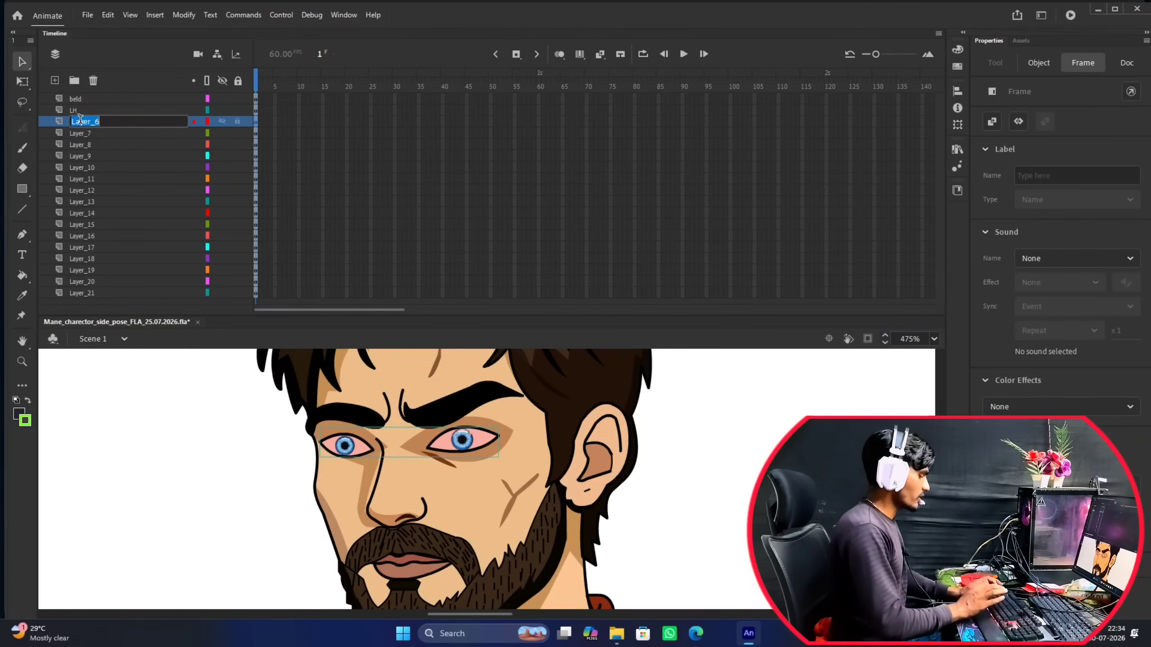
pyautogui.write('EYE')
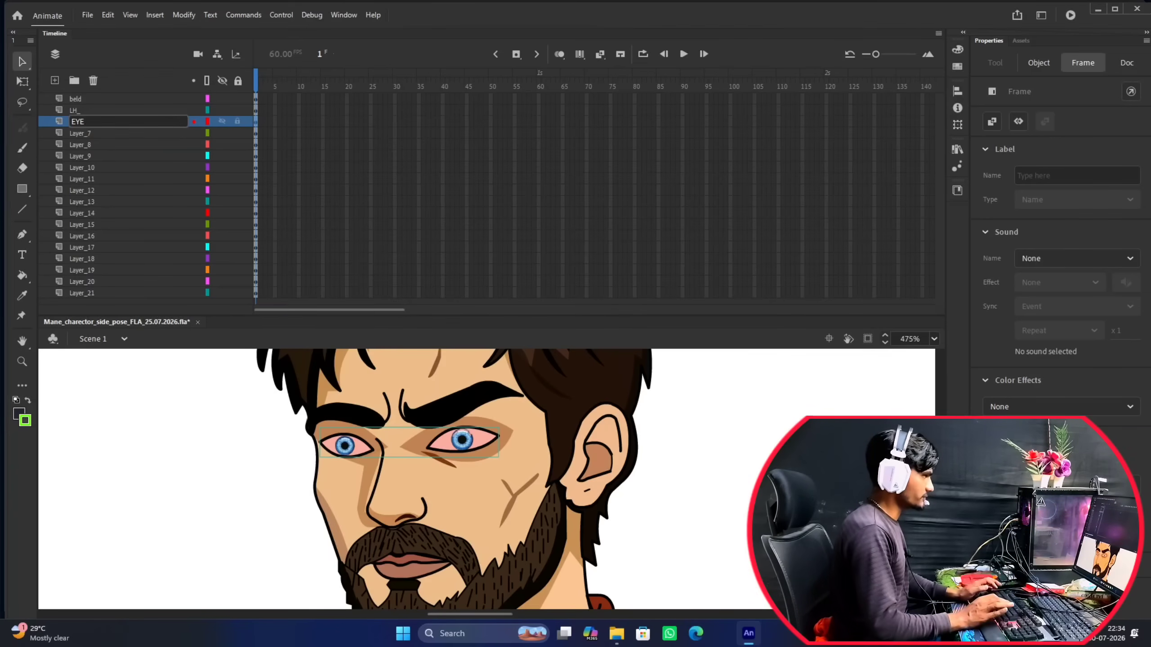
pyautogui.press('Return')
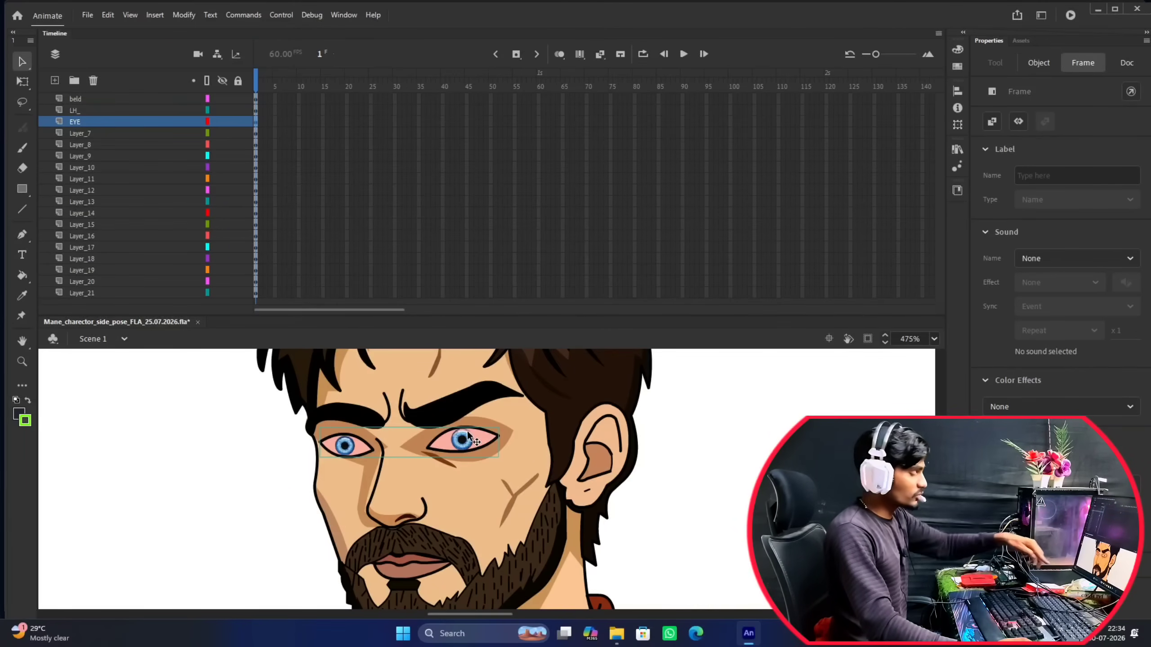
# Examine the eye artwork on the EYE layer up close and against the whole figure, and clear its selection.
pyautogui.scroll(-5, 469, 436)
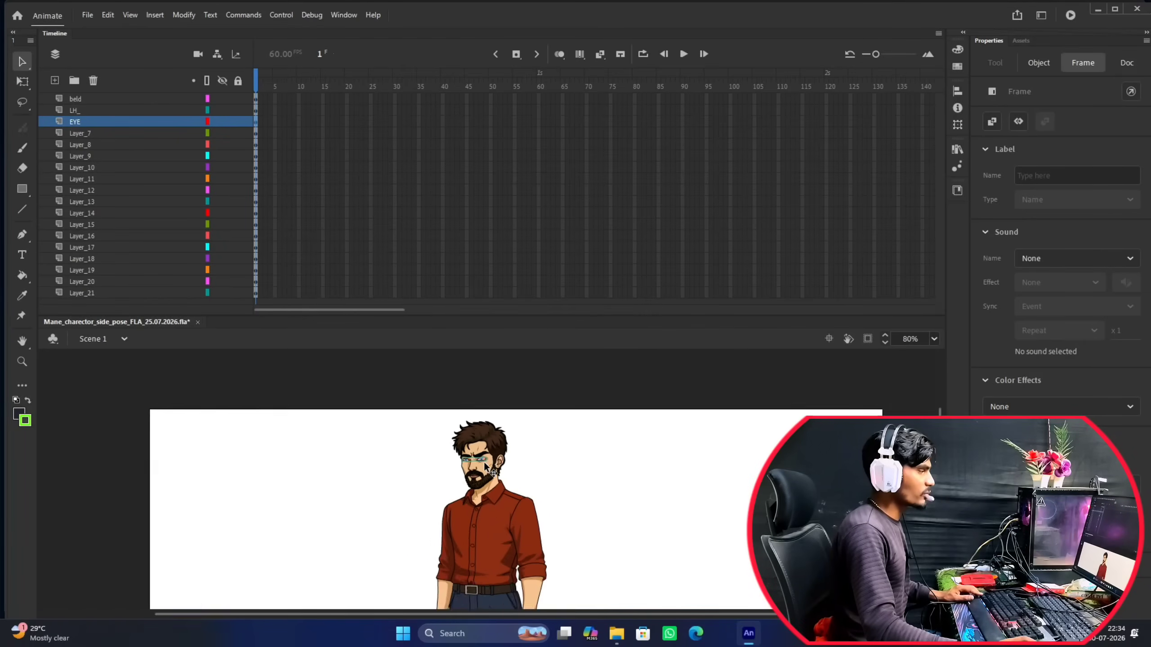
pyautogui.scroll(4, 480, 453)
pyautogui.scroll(3, 473, 473)
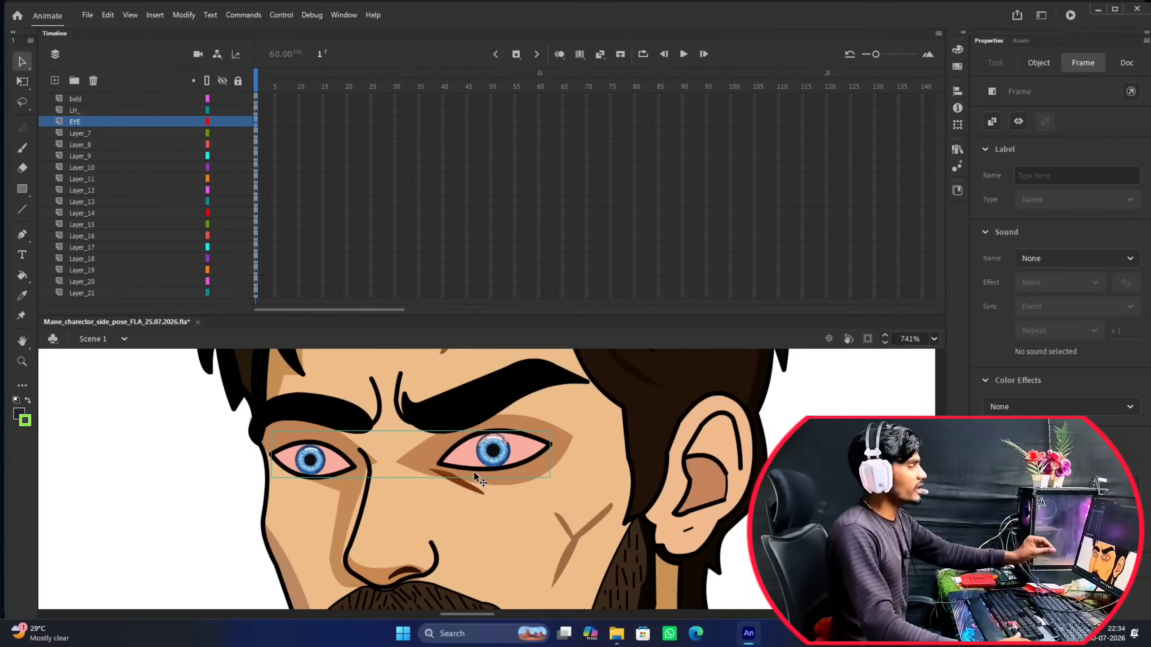
pyautogui.scroll(-4, 474, 471)
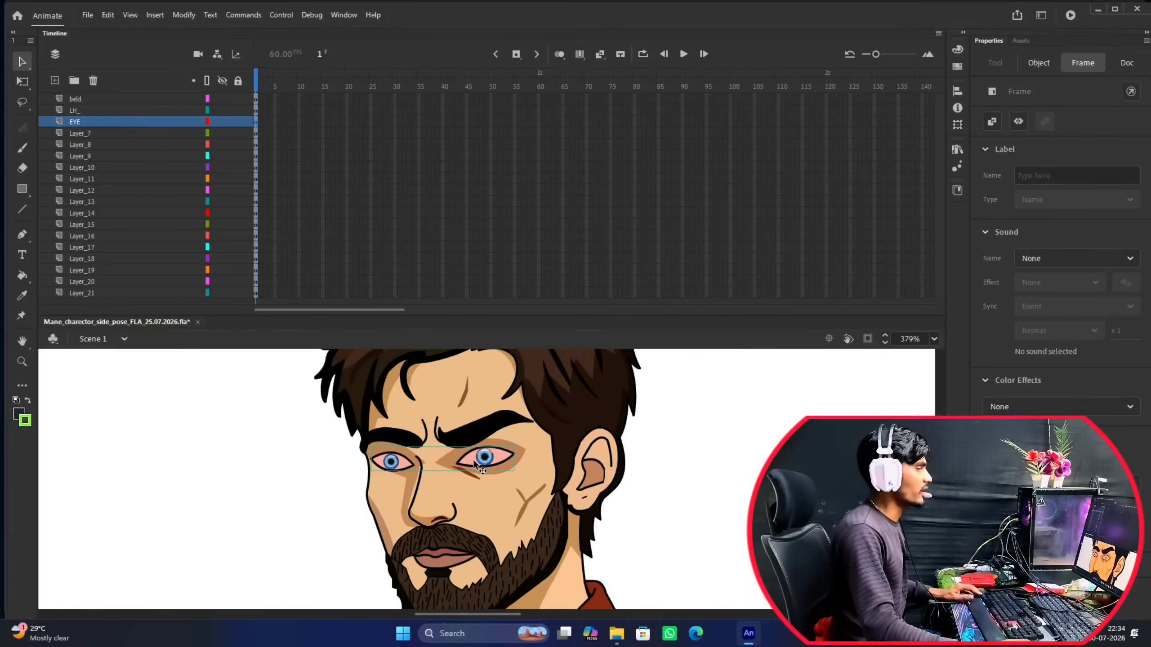
pyautogui.scroll(5, 495, 451)
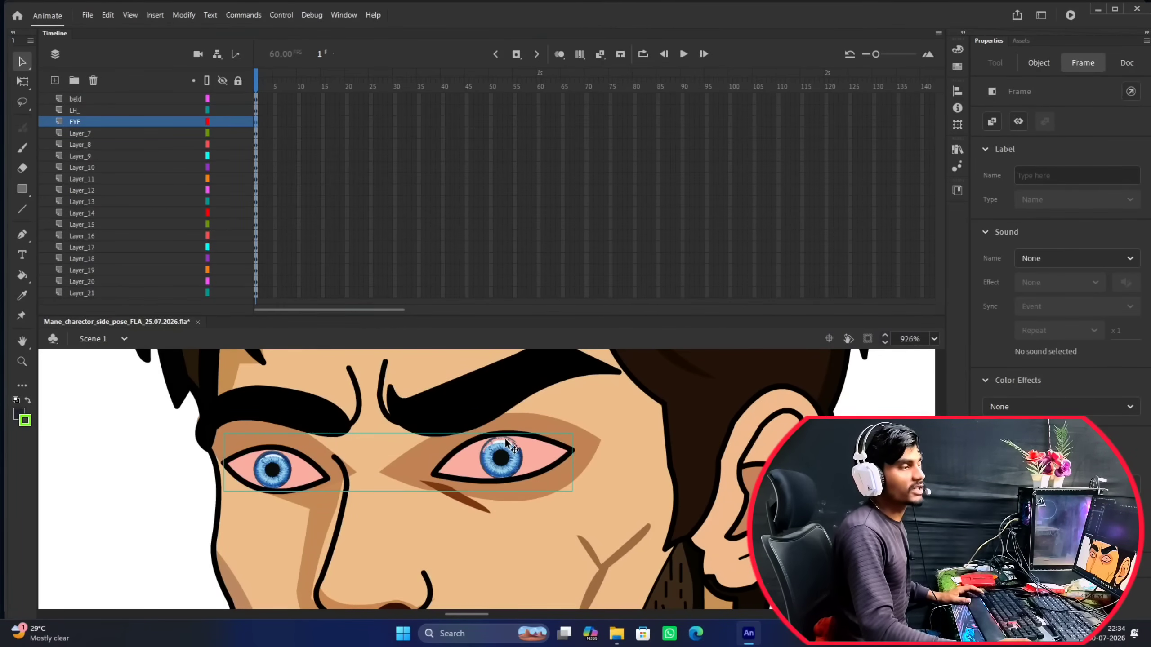
pyautogui.scroll(-10, 505, 443)
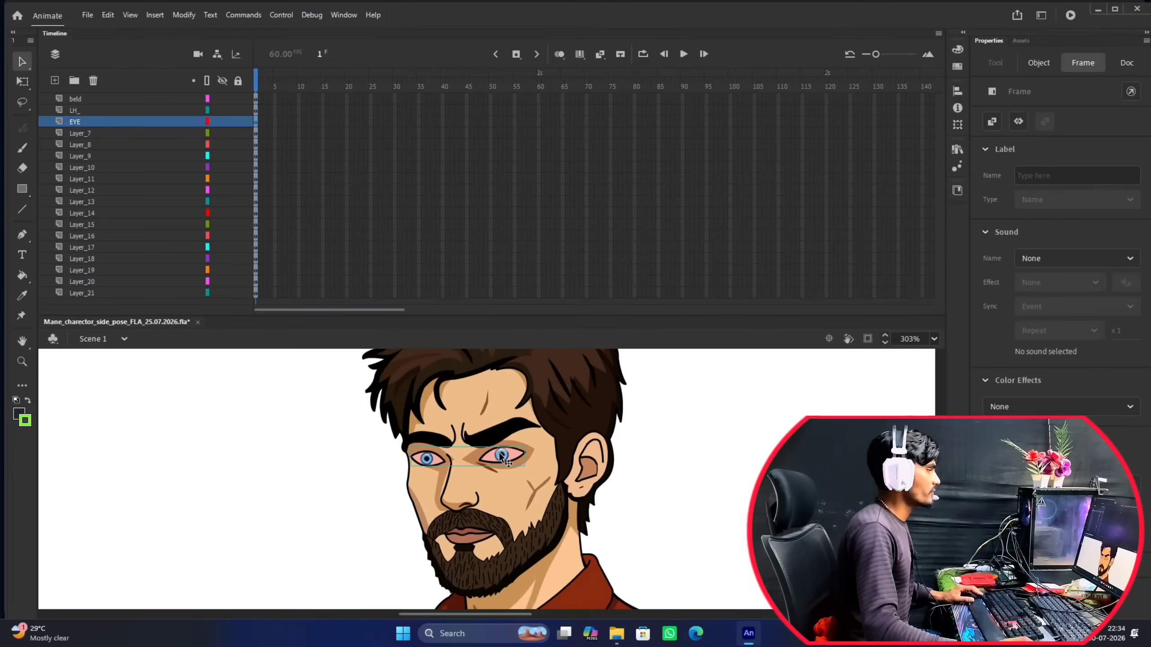
pyautogui.scroll(-5, 488, 359)
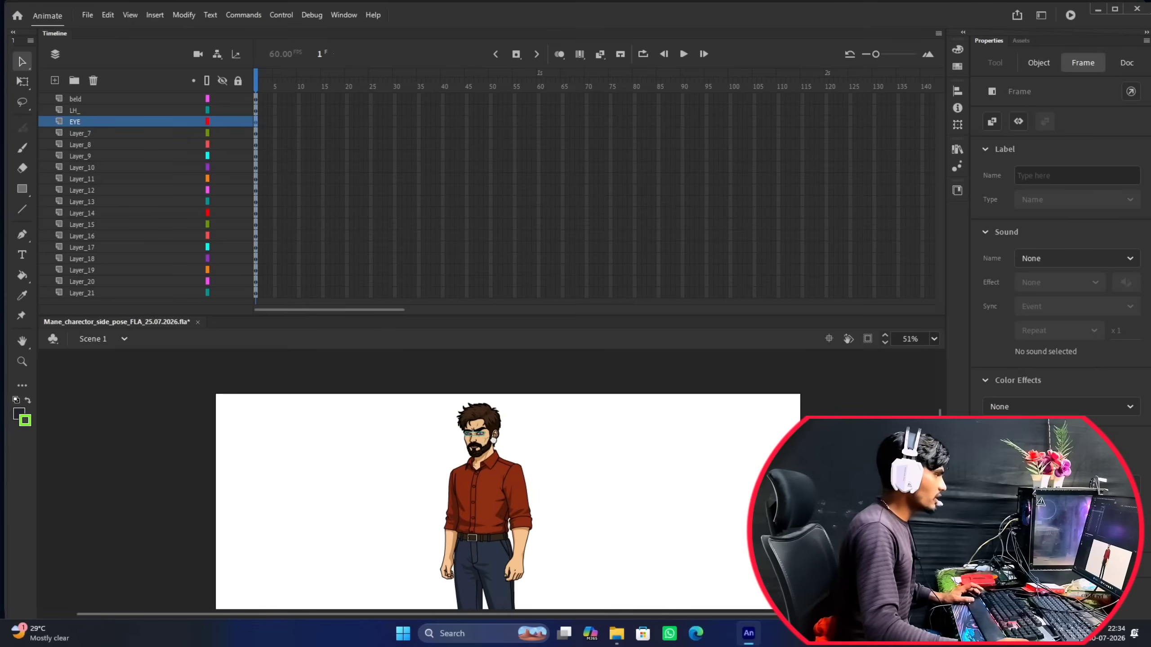
pyautogui.scroll(2, 484, 415)
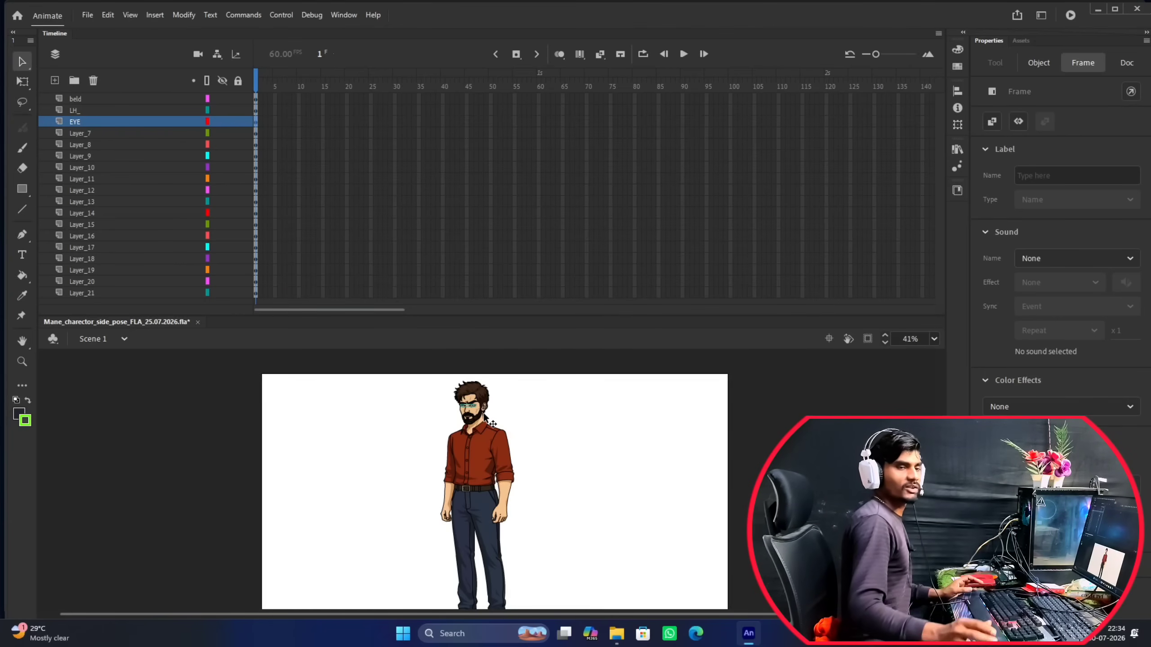
pyautogui.click(512, 404)
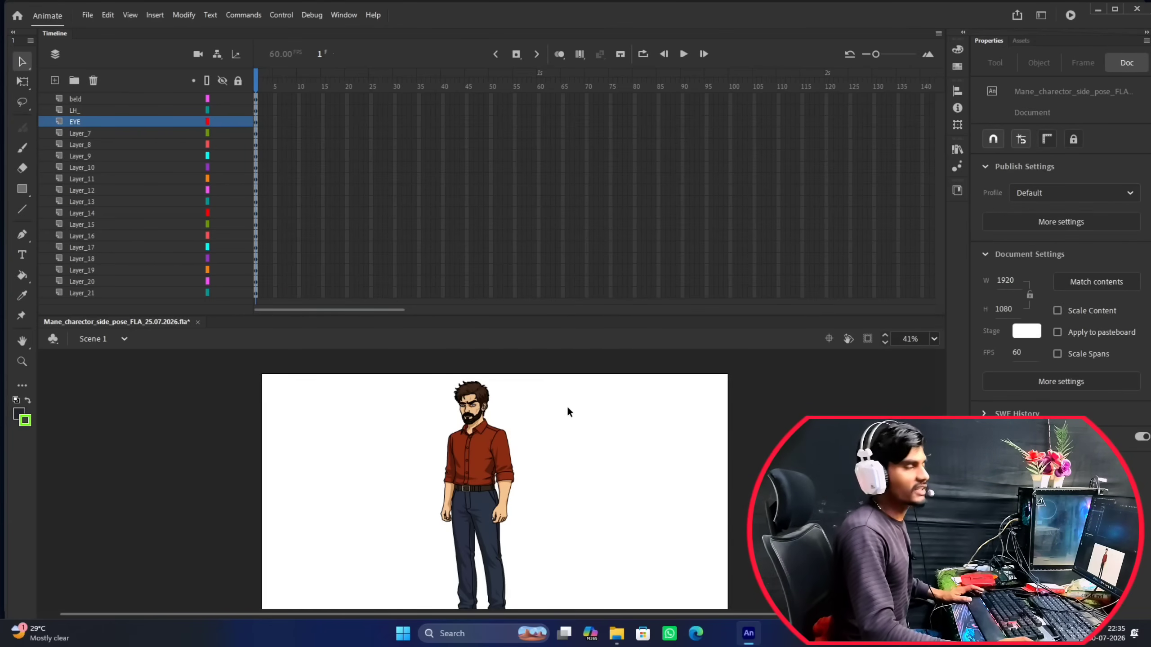
pyautogui.scroll(10, 469, 408)
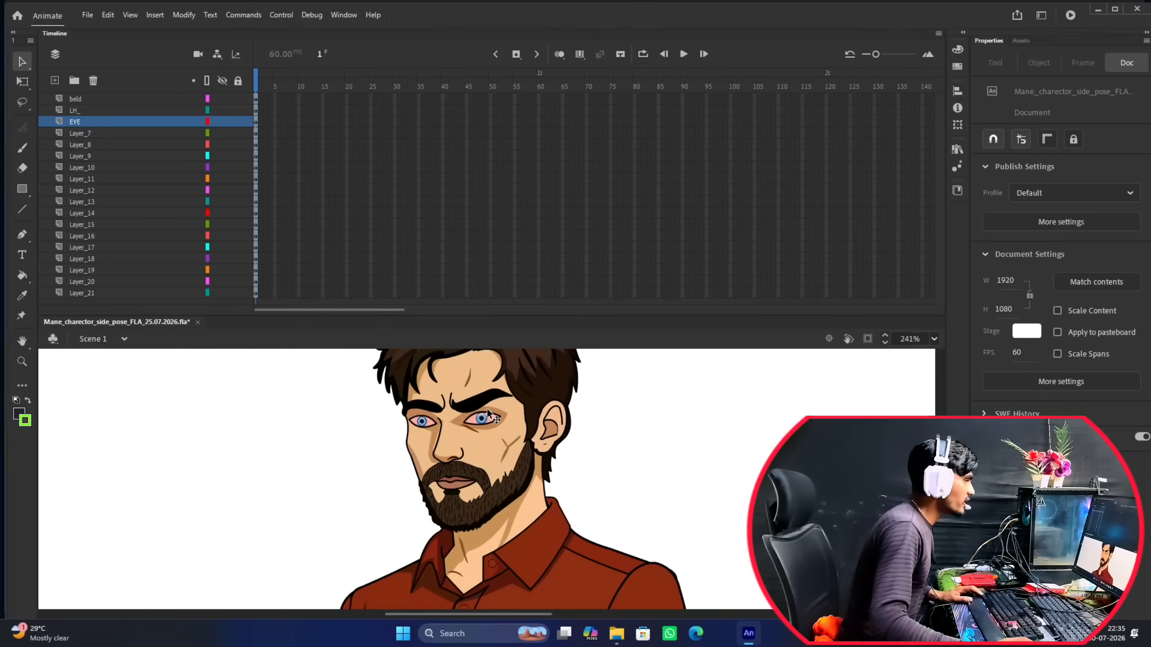
pyautogui.scroll(-5, 487, 409)
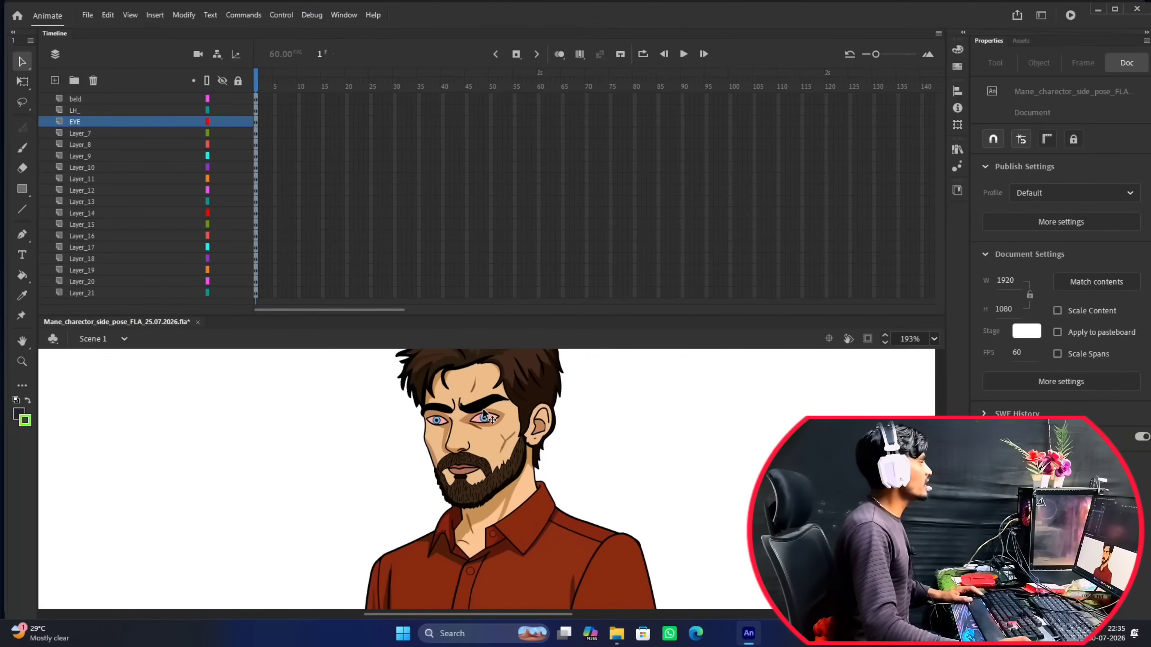
# Check Layer_7 on the character's face and rename this nose layer as NOSE.
pyautogui.click(84, 133)
pyautogui.scroll(4, 458, 433)
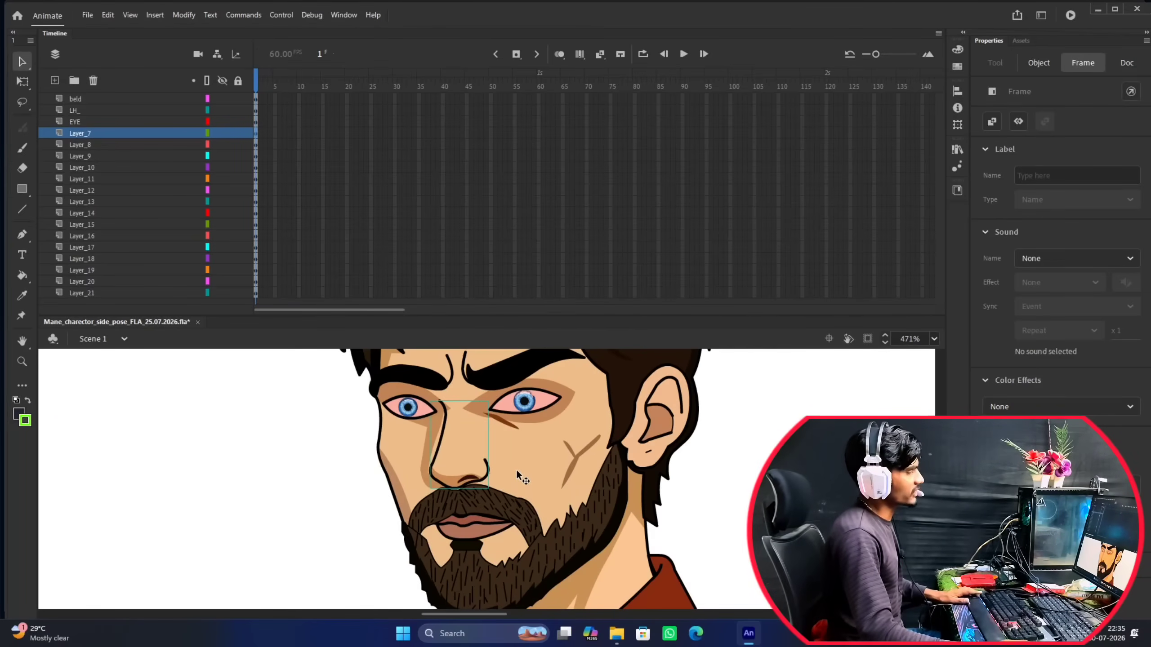
pyautogui.scroll(-10, 517, 473)
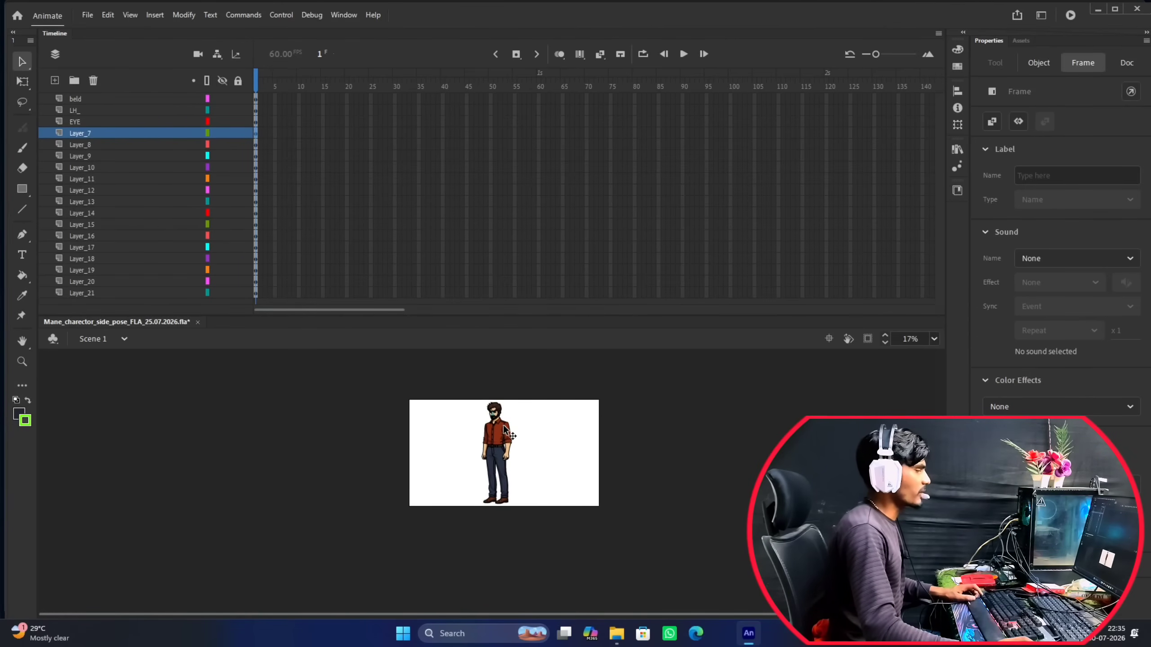
pyautogui.scroll(12, 493, 428)
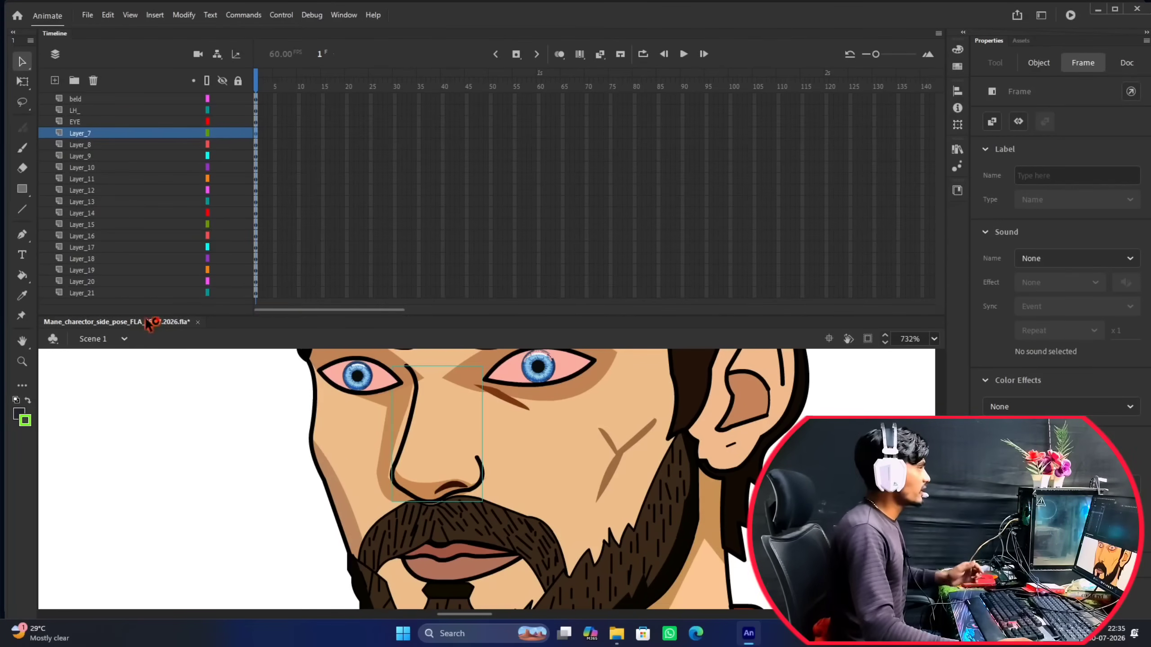
pyautogui.doubleClick(85, 133)
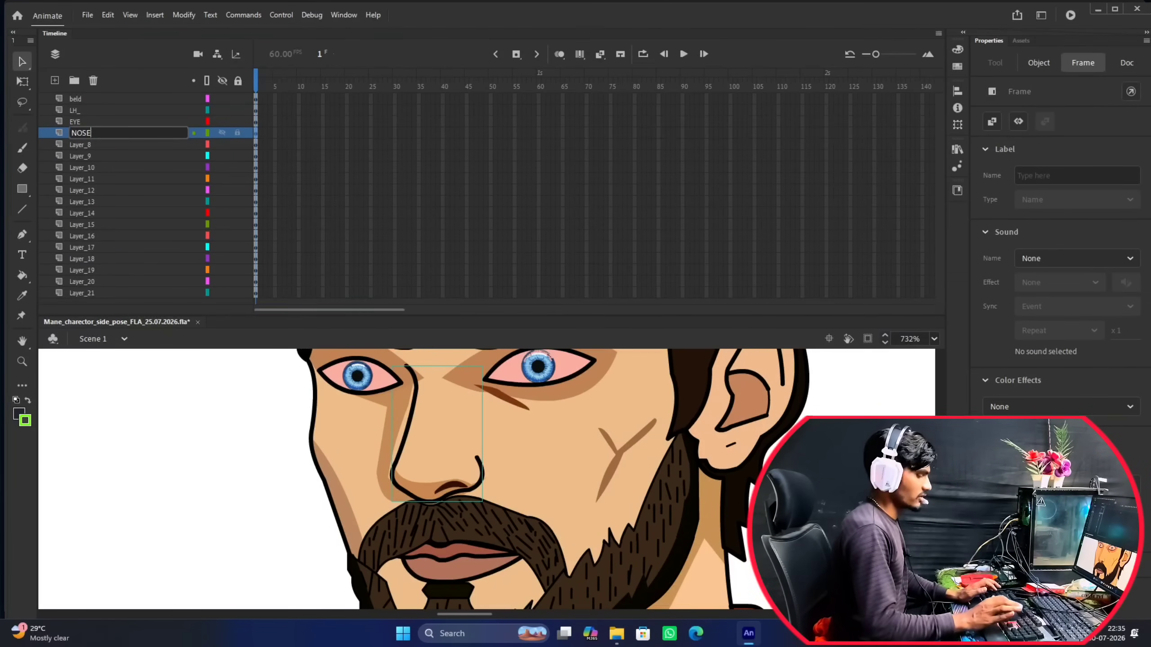
pyautogui.press('Return')
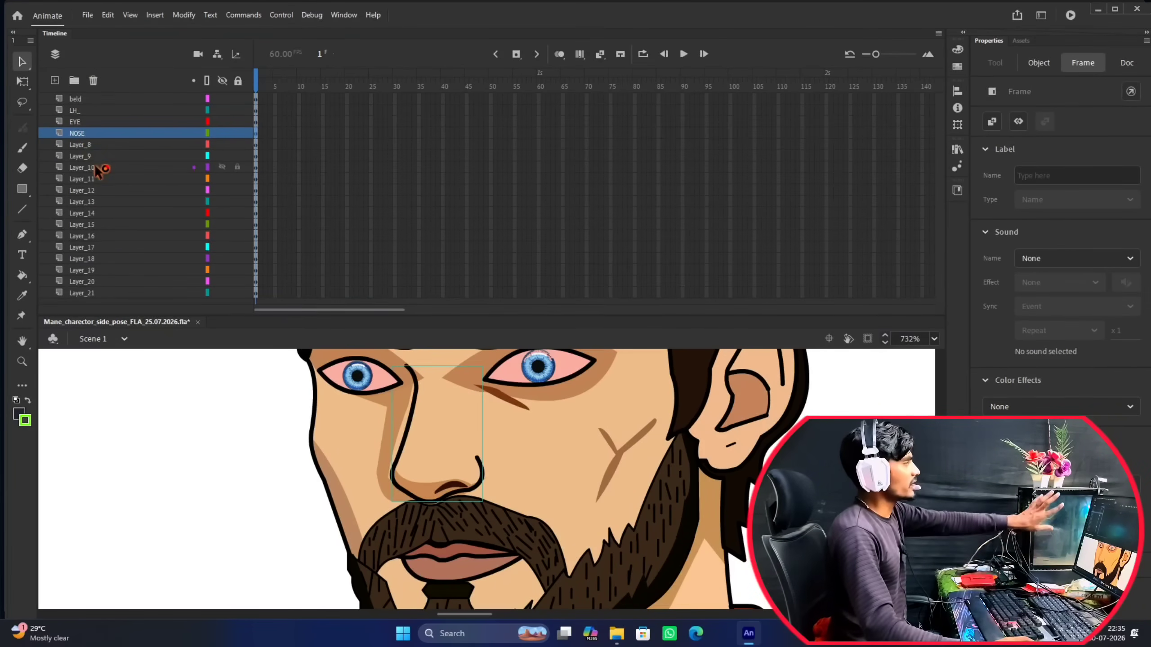
# Compare the two eyebrow groups and rename Layer_8, which holds the eyebrow farther from the ear, as EBRO_1.
pyautogui.click(86, 145)
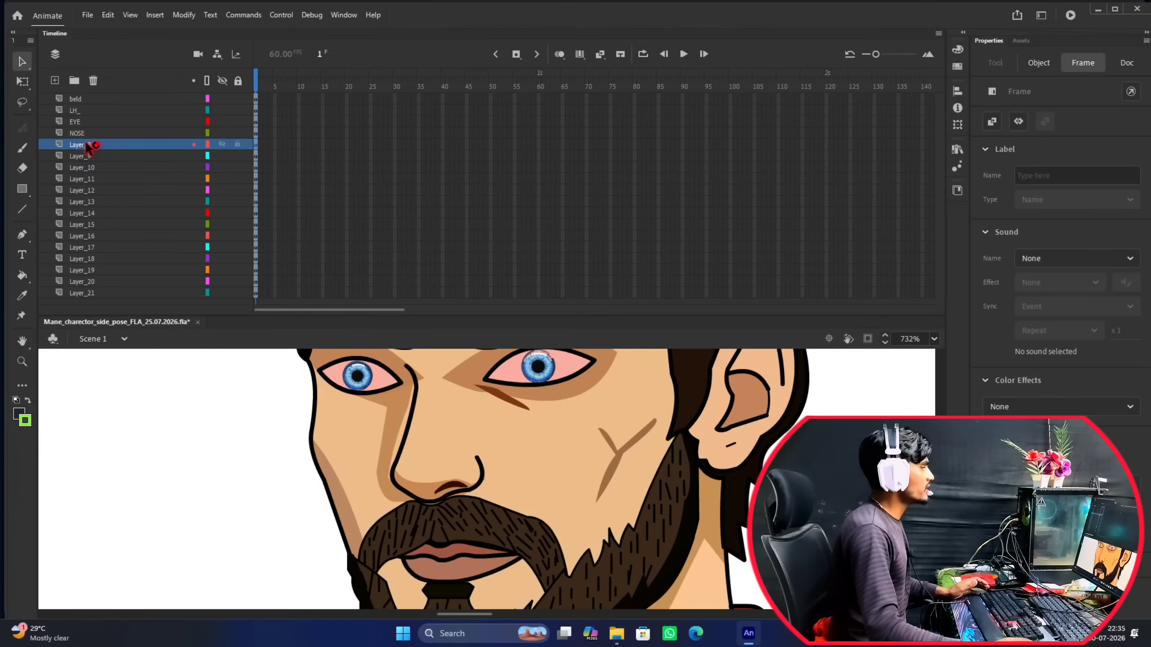
pyautogui.scroll(-5, 502, 478)
pyautogui.scroll(5, 487, 444)
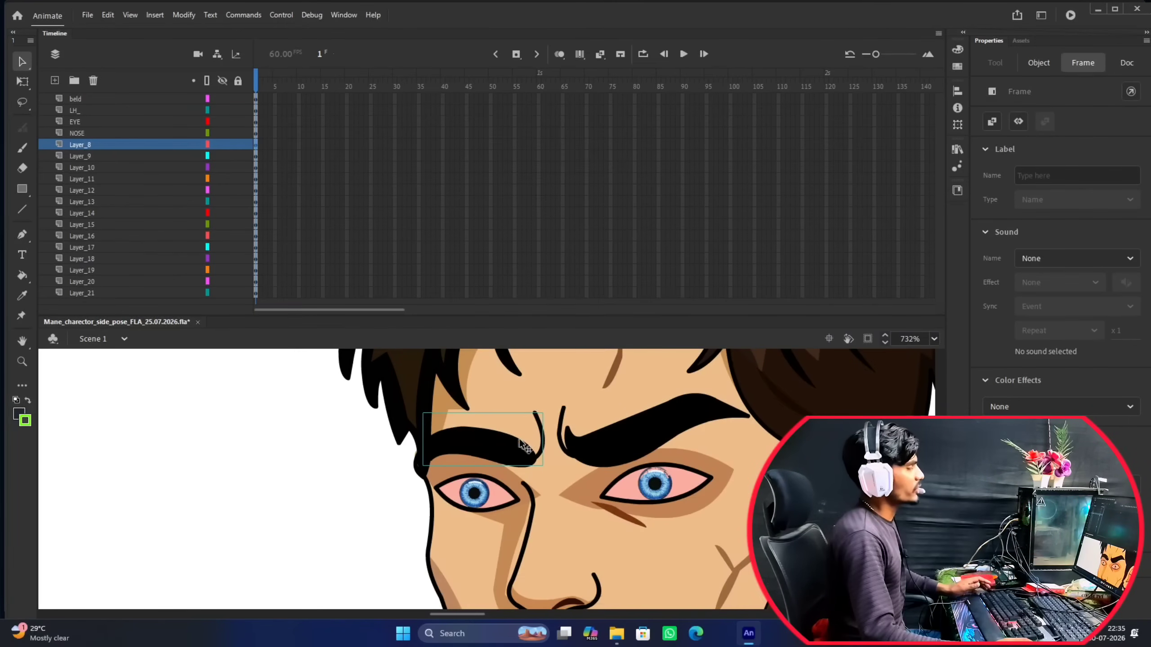
pyautogui.click(621, 442)
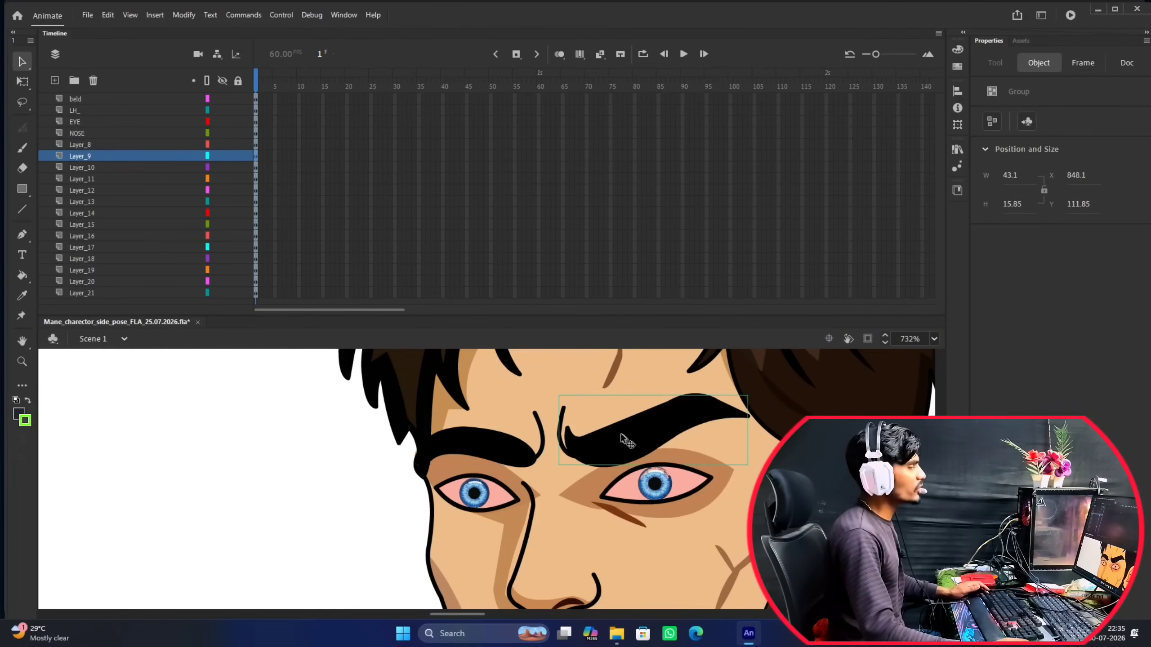
pyautogui.click(521, 441)
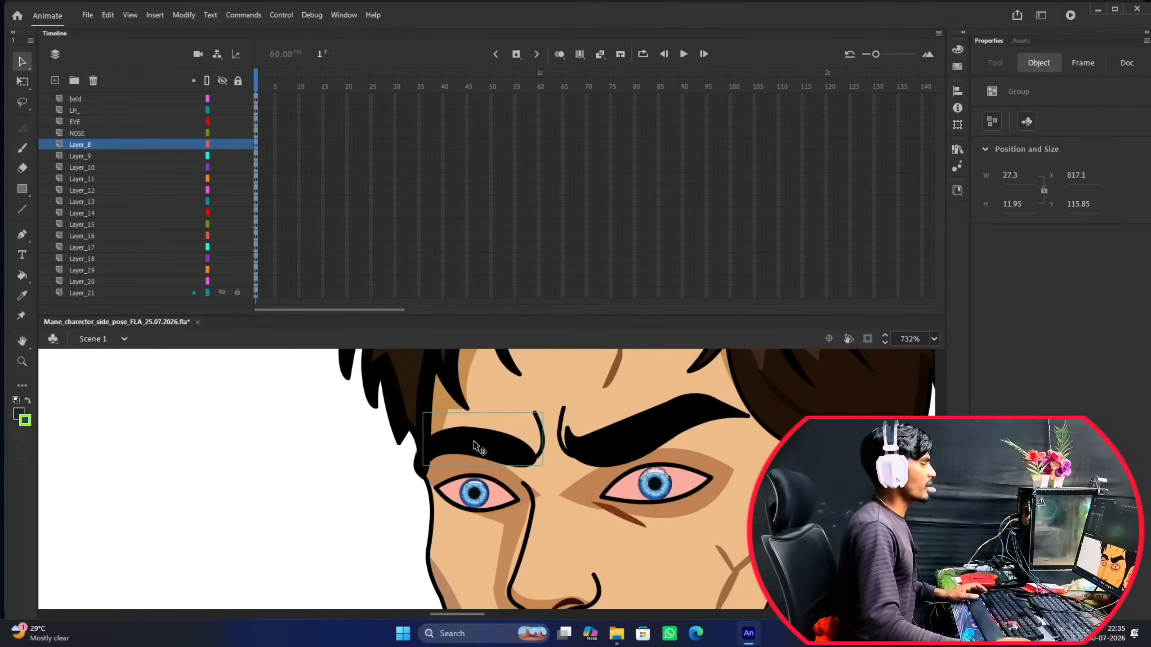
pyautogui.doubleClick(82, 145)
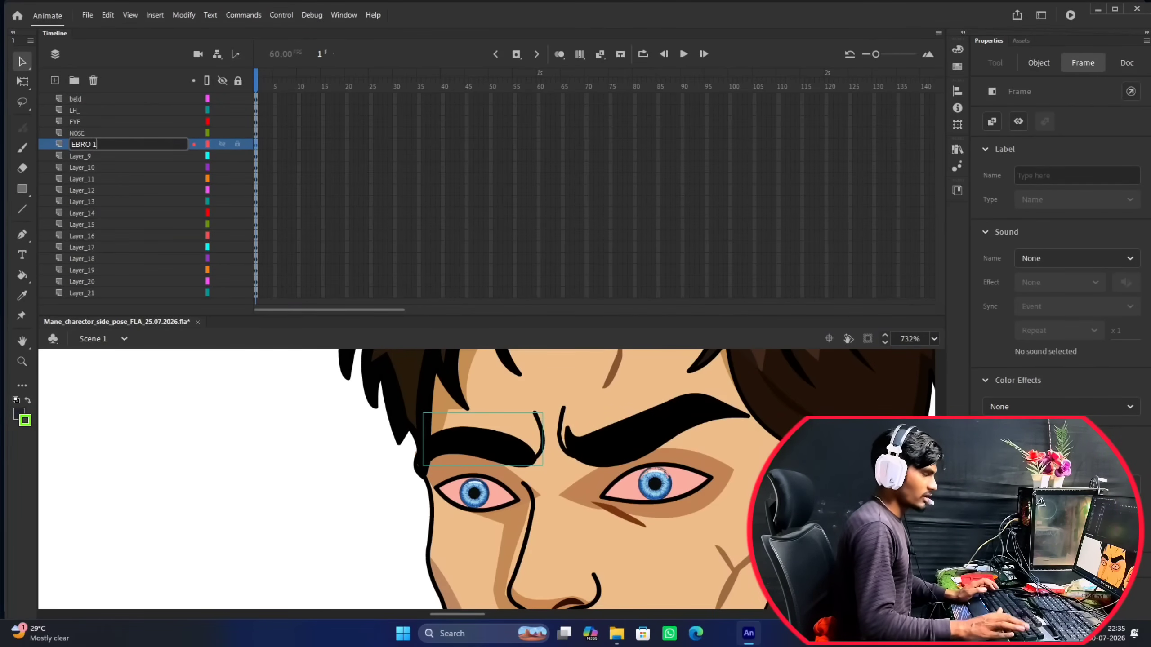
pyautogui.press('Return')
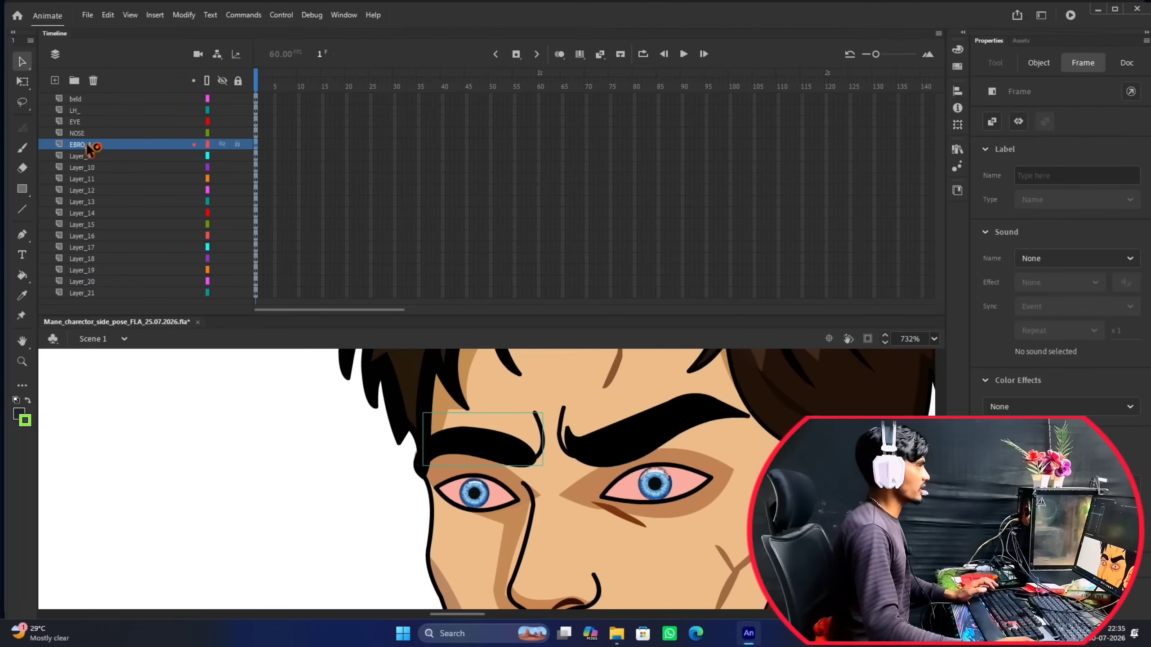
# Rename Layer_9, which holds the eyebrow nearer the ear, as EBRO_2.
pyautogui.click(91, 159)
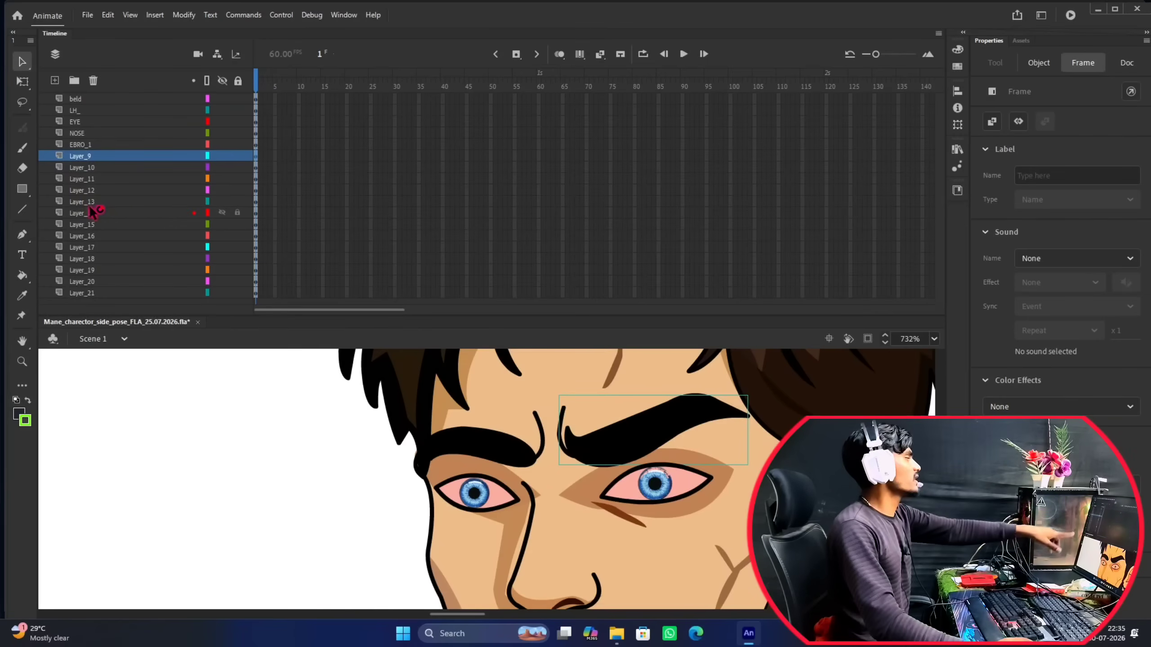
pyautogui.doubleClick(84, 157)
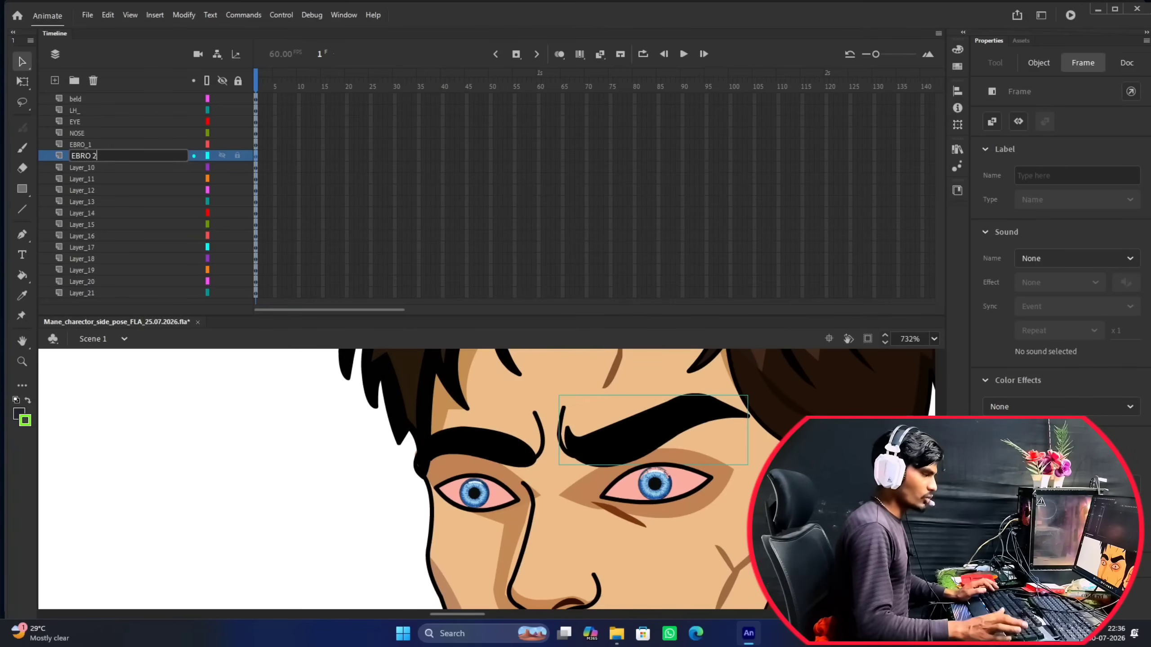
pyautogui.click(87, 158)
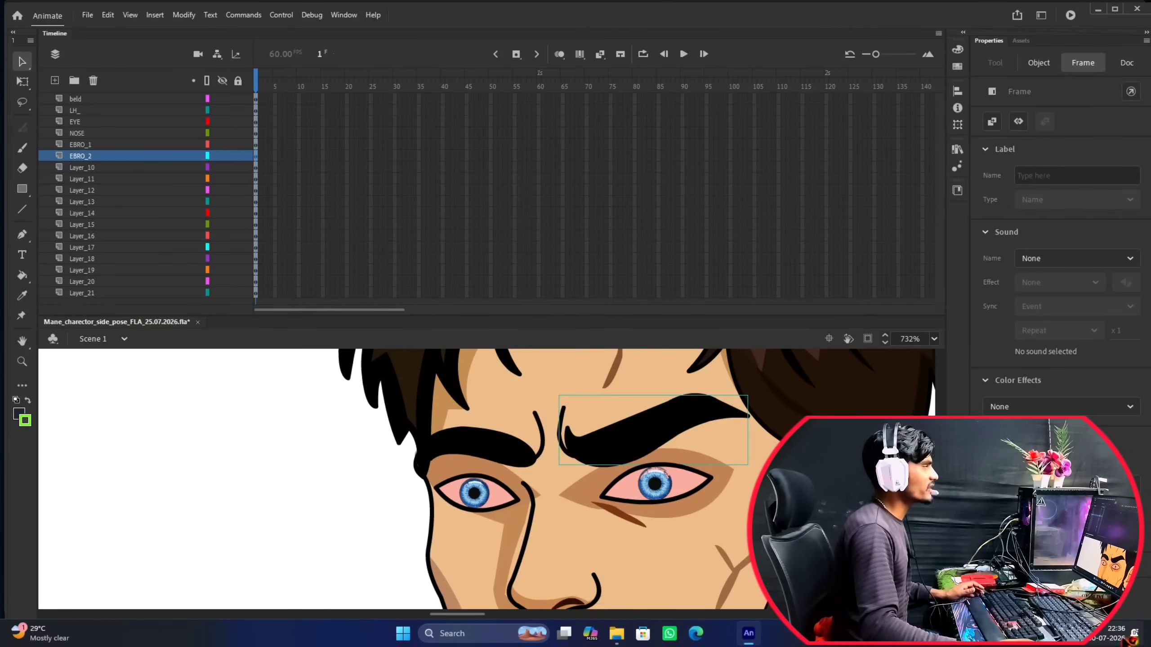
# Examine which part of the character's head Layer_10 holds, comparing it with Layer_11.
pyautogui.click(83, 168)
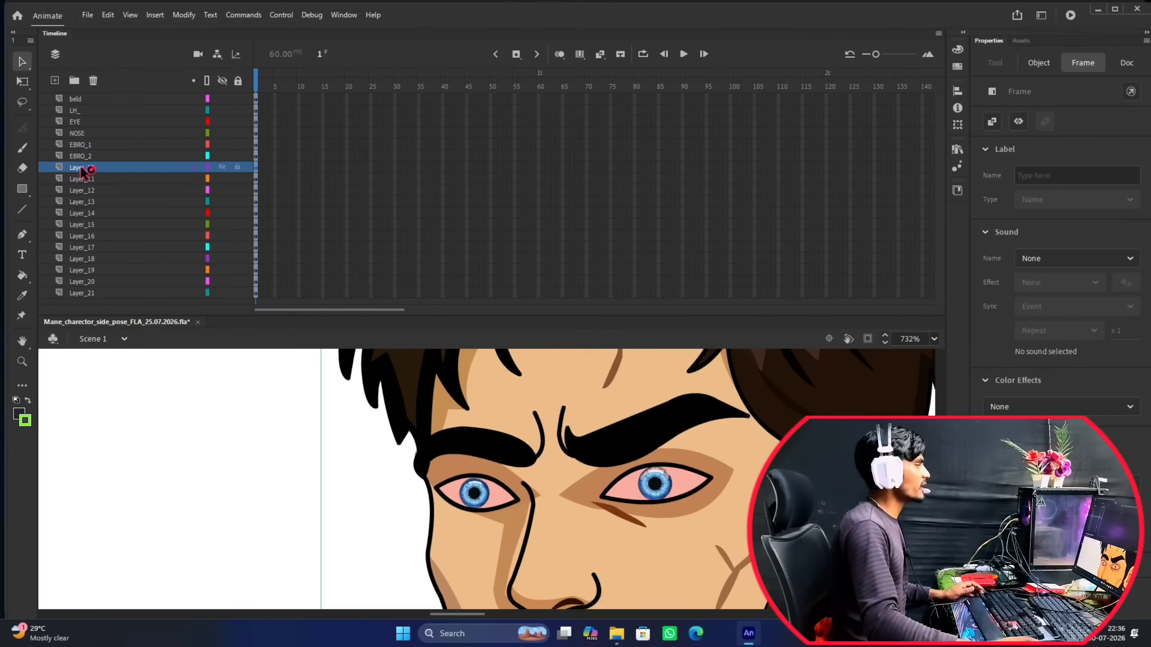
pyautogui.scroll(-5, 527, 431)
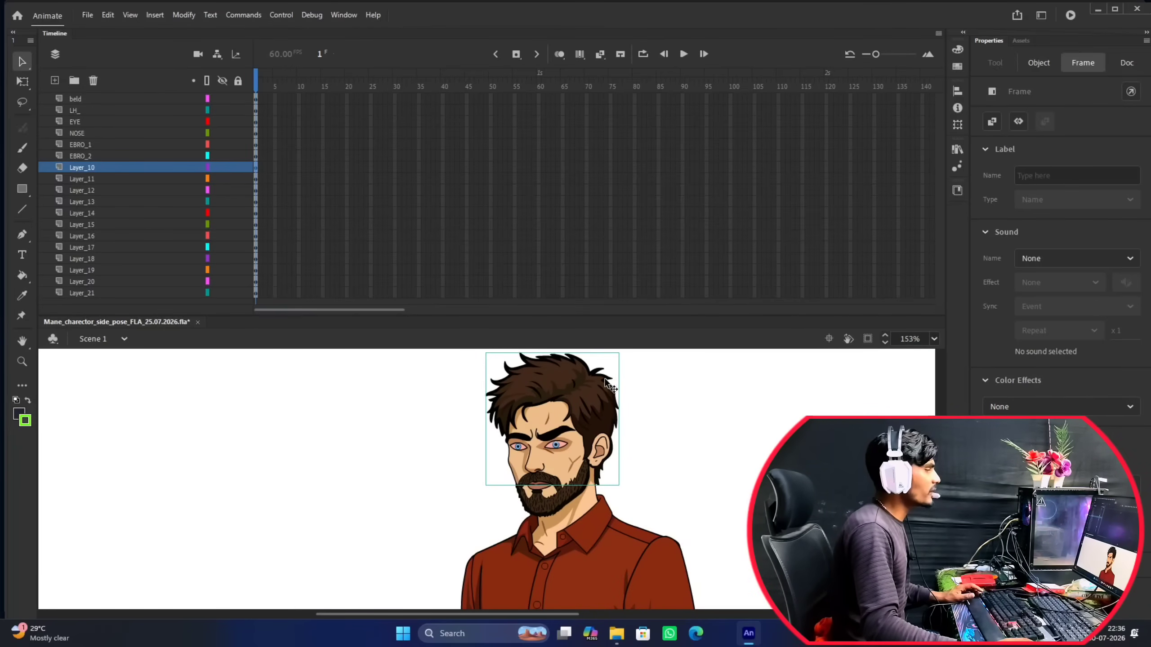
pyautogui.moveTo(650, 391); pyautogui.dragTo(638, 410)
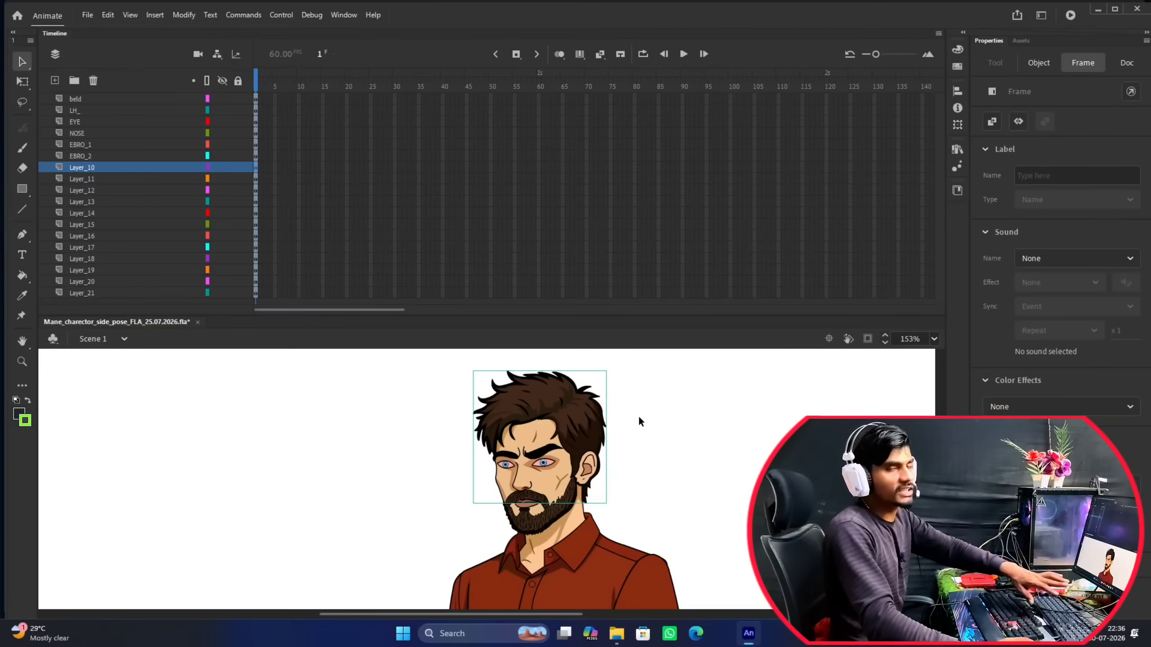
pyautogui.click(87, 178)
pyautogui.click(95, 166)
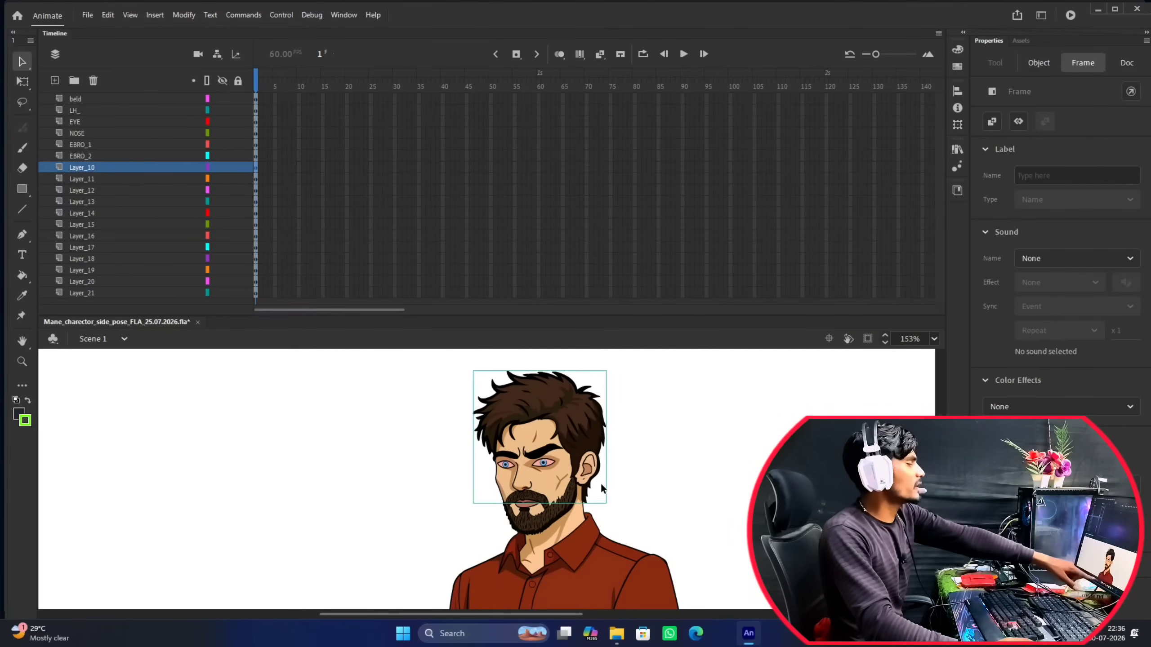
pyautogui.scroll(4, 568, 409)
pyautogui.scroll(-4, 568, 408)
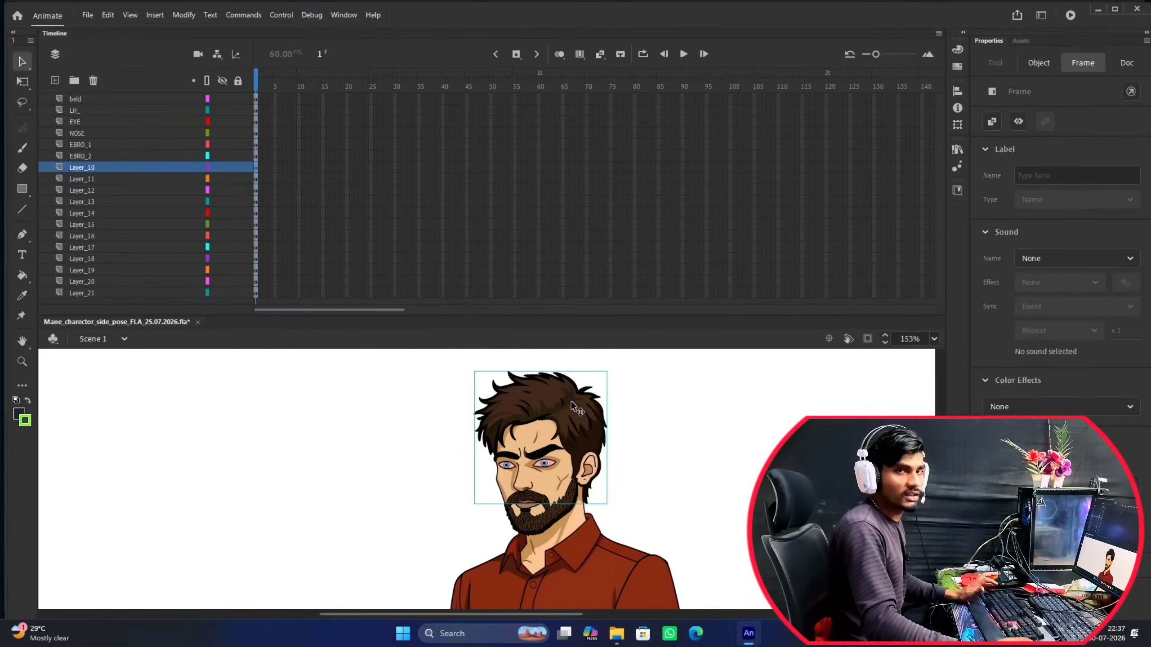
# Move the hair group on Layer_10 sideways off the head with Free Transform, and return it to its original position.
pyautogui.click(571, 401)
pyautogui.press('q')
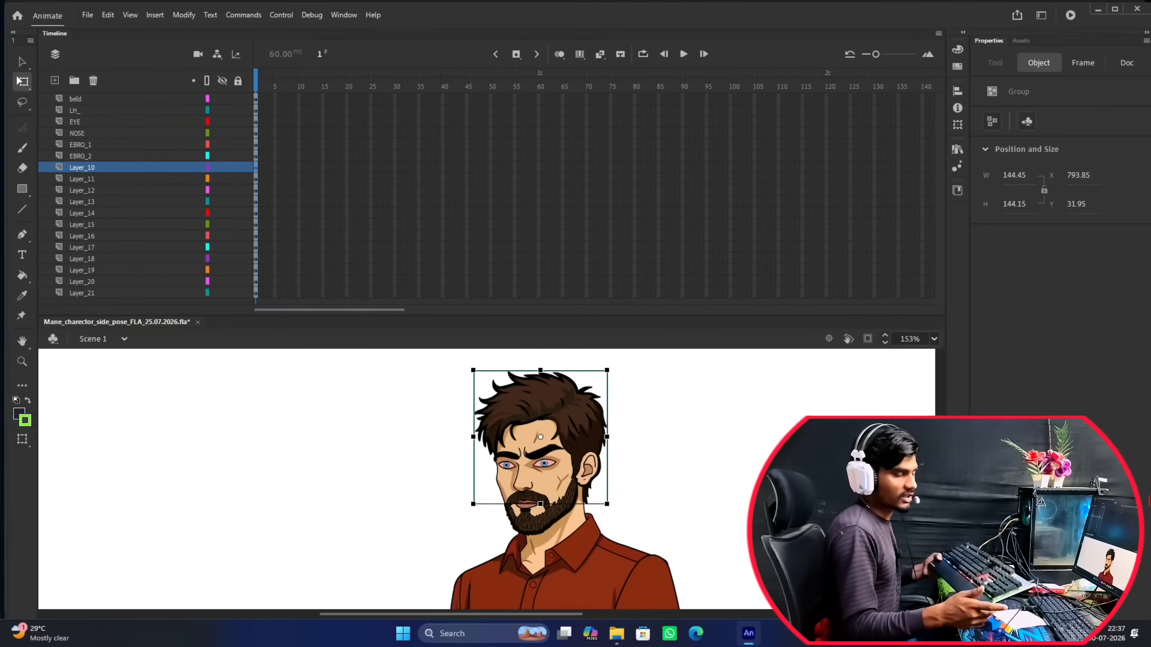
pyautogui.press('Right')
pyautogui.press('Right')
pyautogui.press('Right')
pyautogui.press('Right')
pyautogui.press('Right')
pyautogui.press('Right')
pyautogui.press('Right')
pyautogui.press('Right')
pyautogui.press('Right')
pyautogui.press('Right')
pyautogui.press('Right')
pyautogui.press('Right')
pyautogui.press('Right')
pyautogui.press('Right')
pyautogui.press('Right')
pyautogui.press('Right')
pyautogui.press('Right')
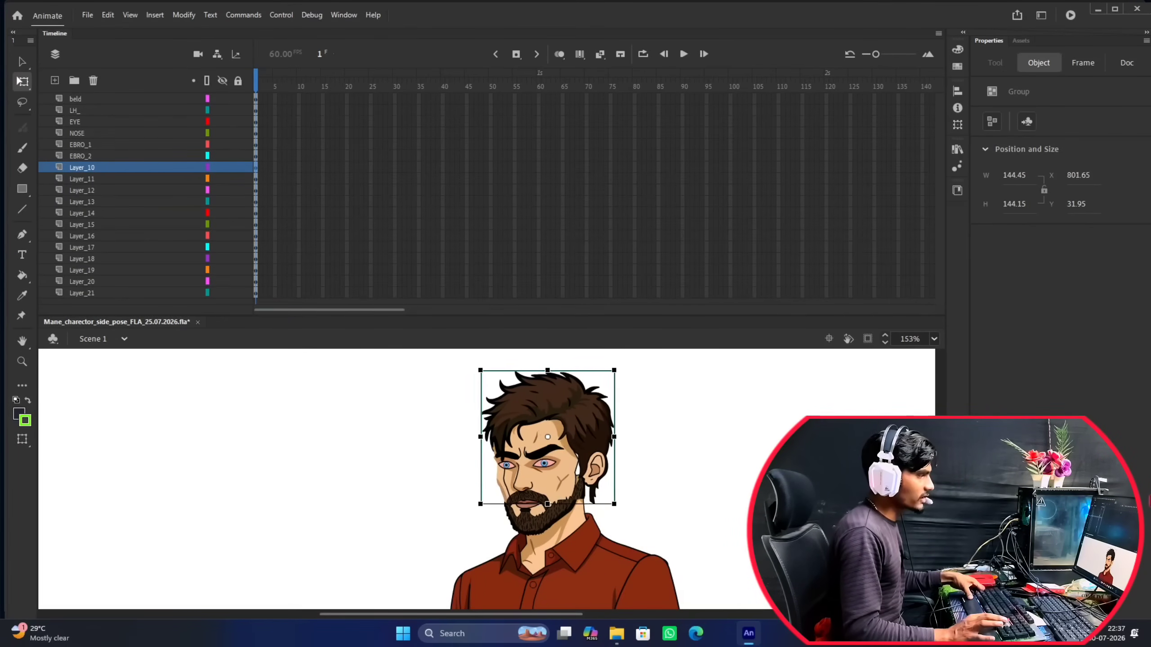
pyautogui.press('Right')
pyautogui.press('Right')
pyautogui.press('Right')
pyautogui.press('Right')
pyautogui.press('Right')
pyautogui.press('Right')
pyautogui.press('Right')
pyautogui.press('Right')
pyautogui.press('Right')
pyautogui.press('Right')
pyautogui.press('Right')
pyautogui.press('Right')
pyautogui.press('Right')
pyautogui.press('Right')
pyautogui.press('Right')
pyautogui.press('Right')
pyautogui.press('Right')
pyautogui.press('Right')
pyautogui.press('Right')
pyautogui.press('Right')
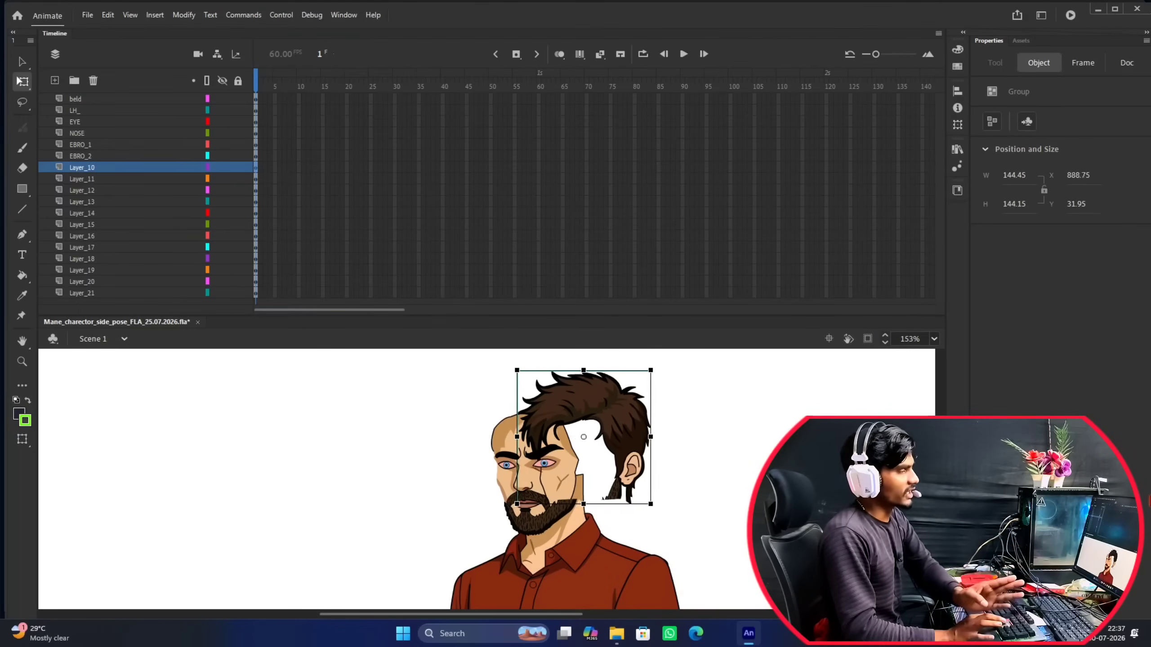
pyautogui.press('Right')
pyautogui.press('Right')
pyautogui.press('Right')
pyautogui.press('Right')
pyautogui.press('Right')
pyautogui.press('Right')
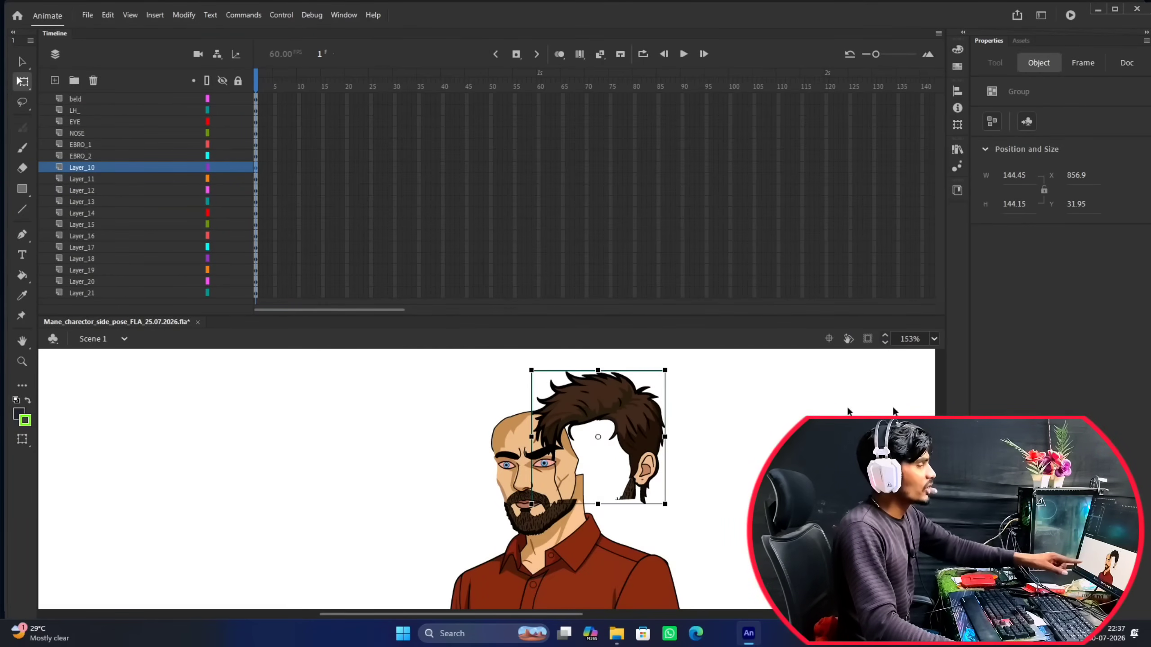
pyautogui.moveTo(606, 395); pyautogui.dragTo(545, 396)
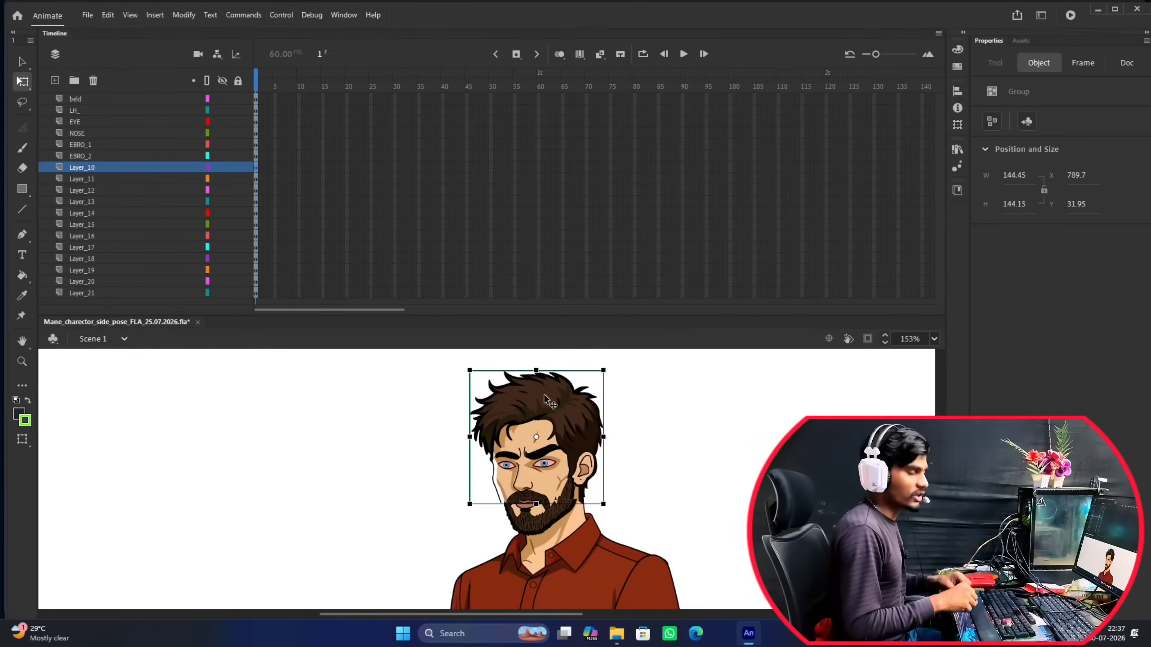
pyautogui.moveTo(544, 396); pyautogui.dragTo(546, 398)
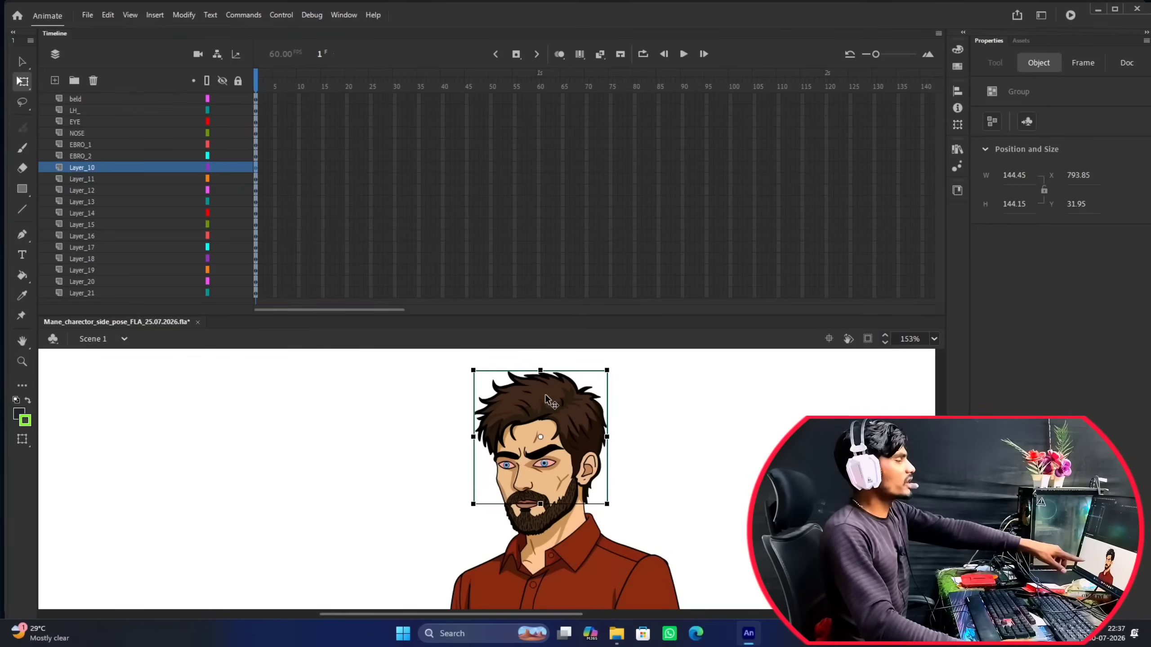
# Rename Layer_10, which holds the character's hair and ear, as BAAL.
pyautogui.doubleClick(85, 167)
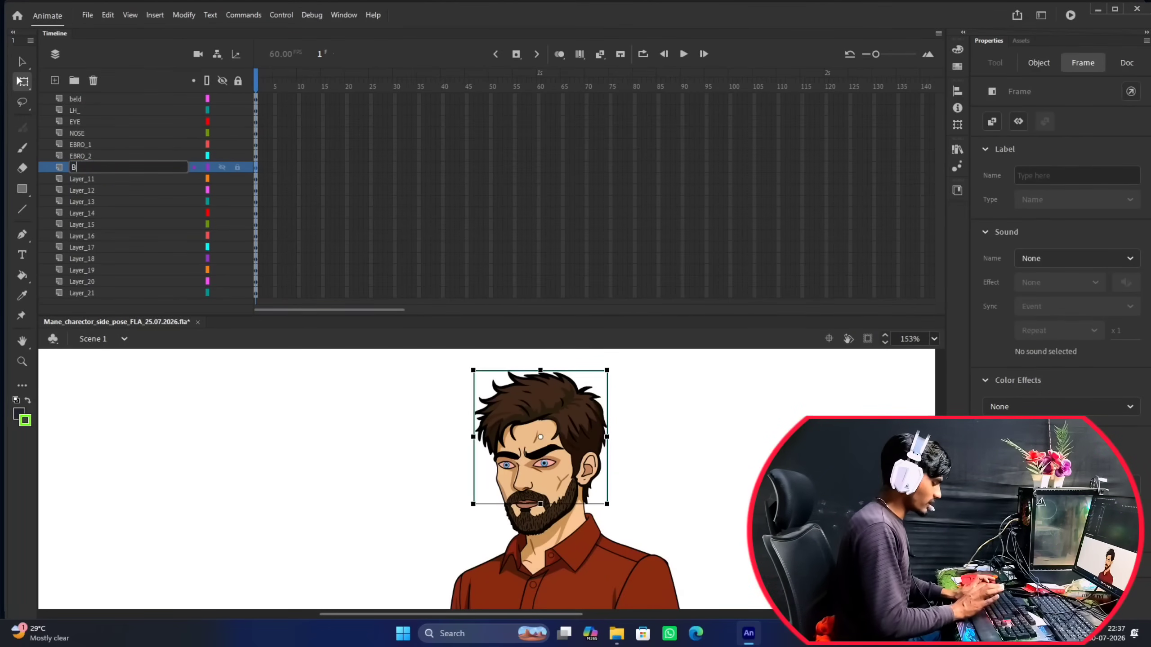
pyautogui.press('Return')
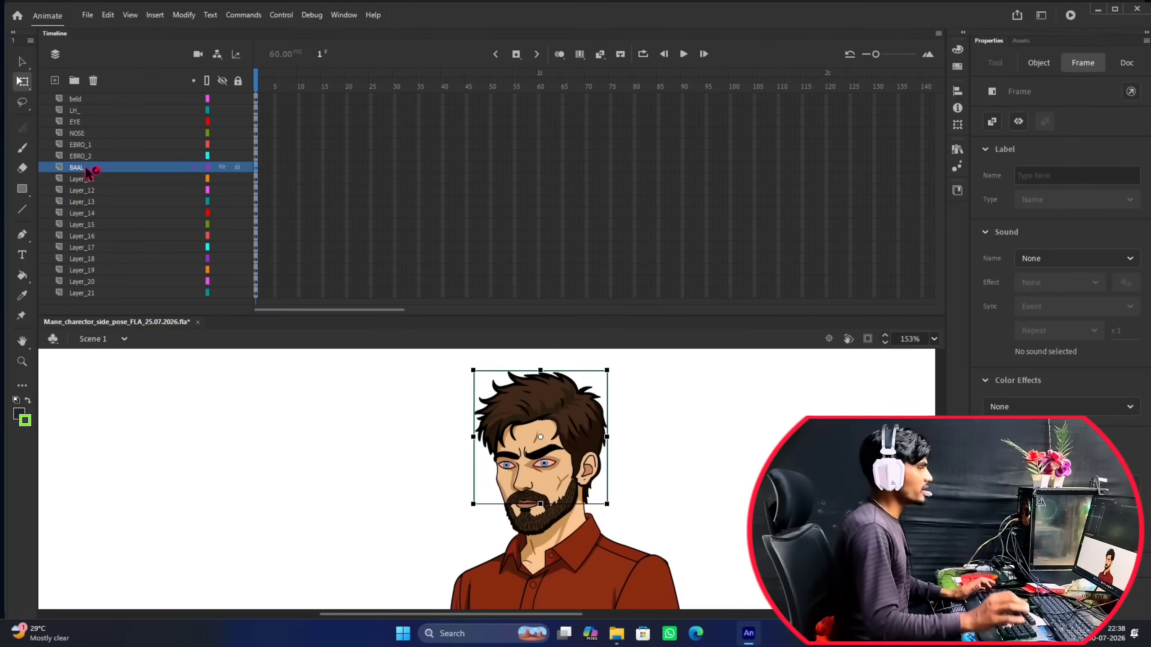
# Identify the beard on Layer_11 and rename this layer as DADHI.
pyautogui.click(86, 180)
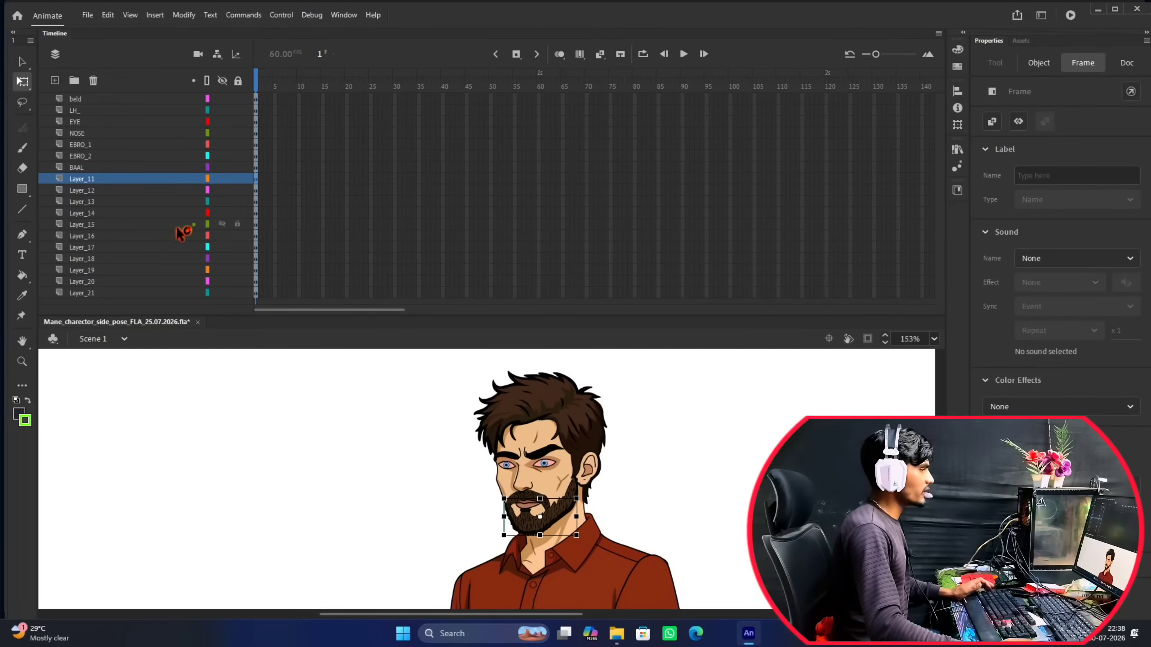
pyautogui.click(74, 180)
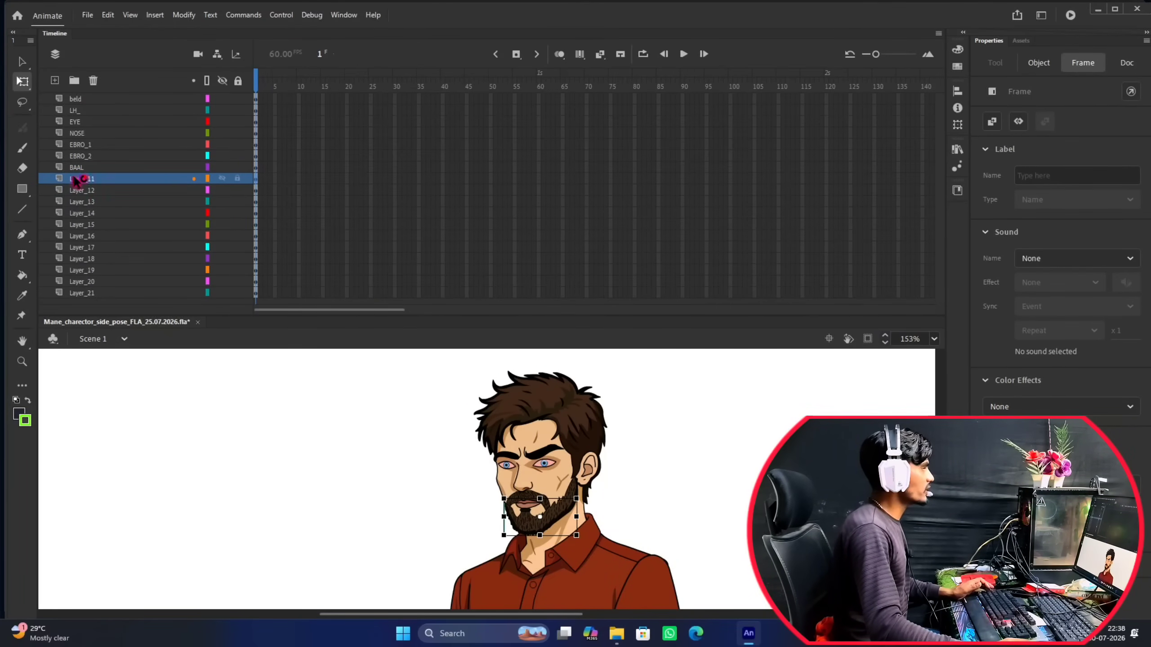
pyautogui.doubleClick(79, 179)
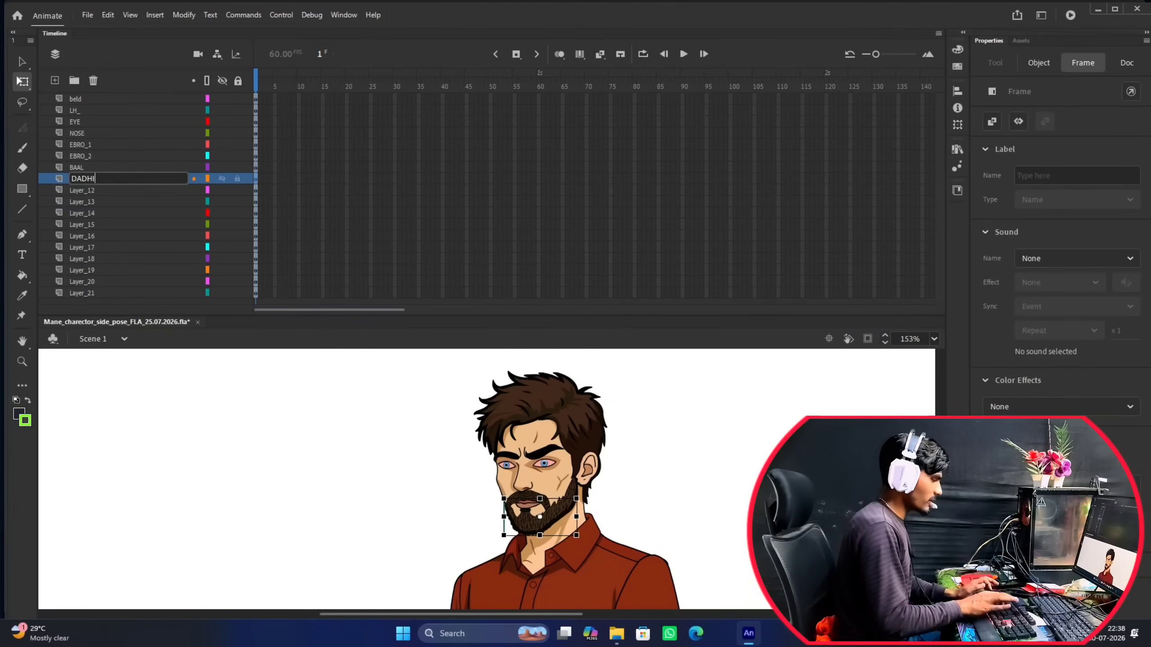
pyautogui.write('DADHI')
pyautogui.click(80, 180)
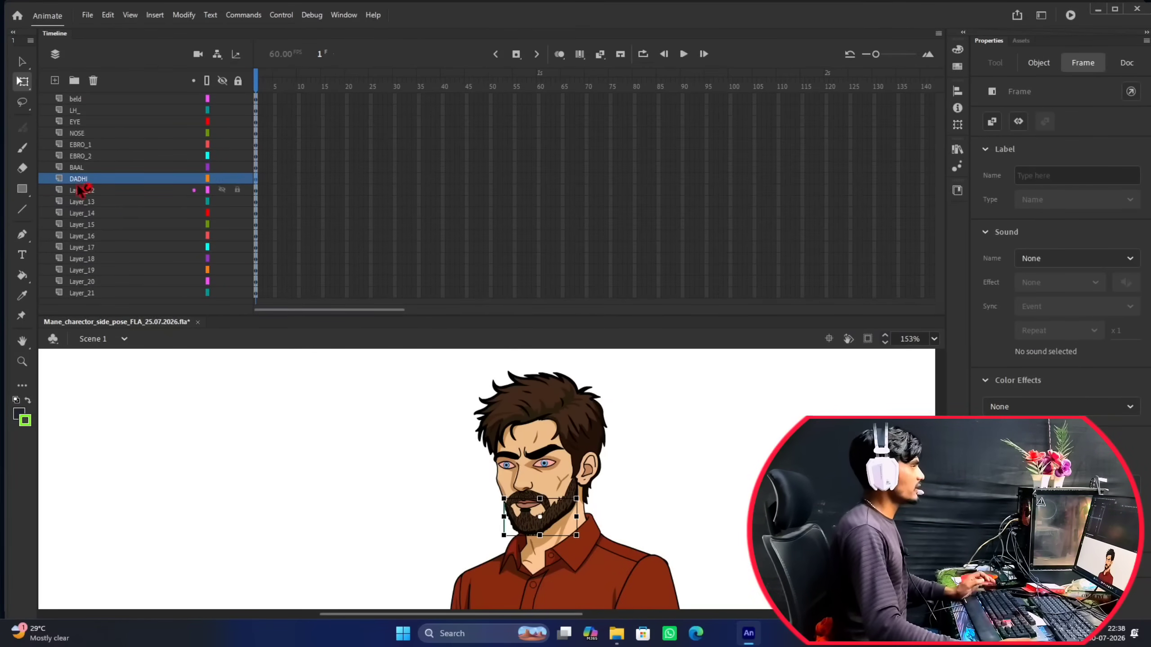
# Nudge the moustache group on Layer_12 sideways to identify the part, and return it to its original position.
pyautogui.click(95, 192)
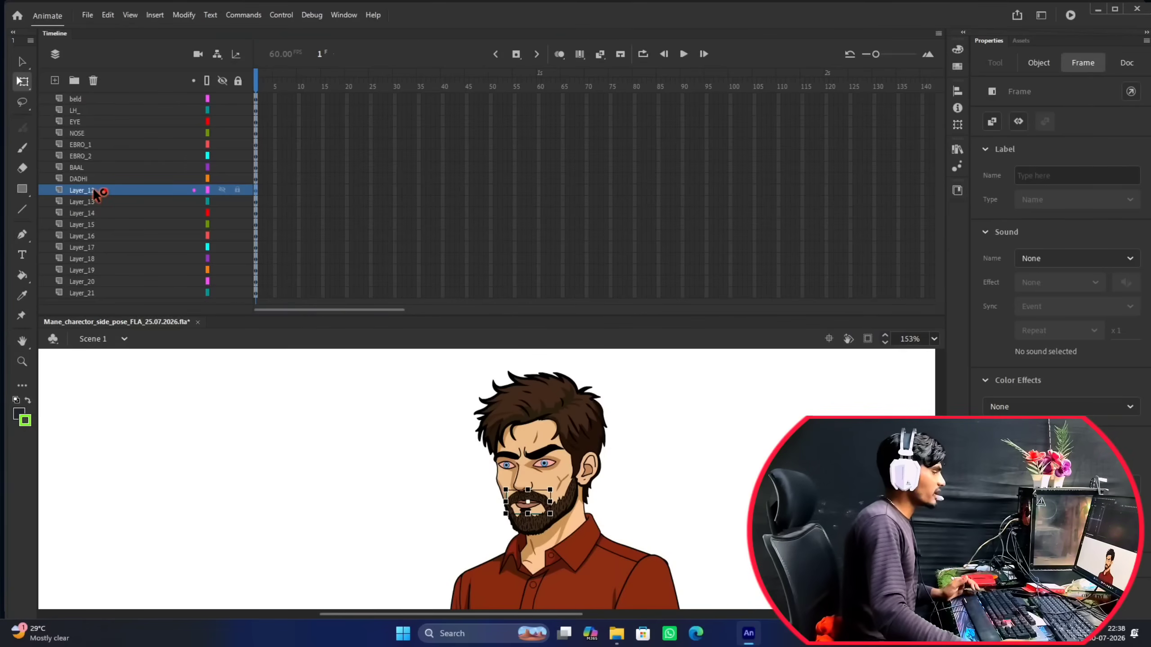
pyautogui.scroll(8, 560, 485)
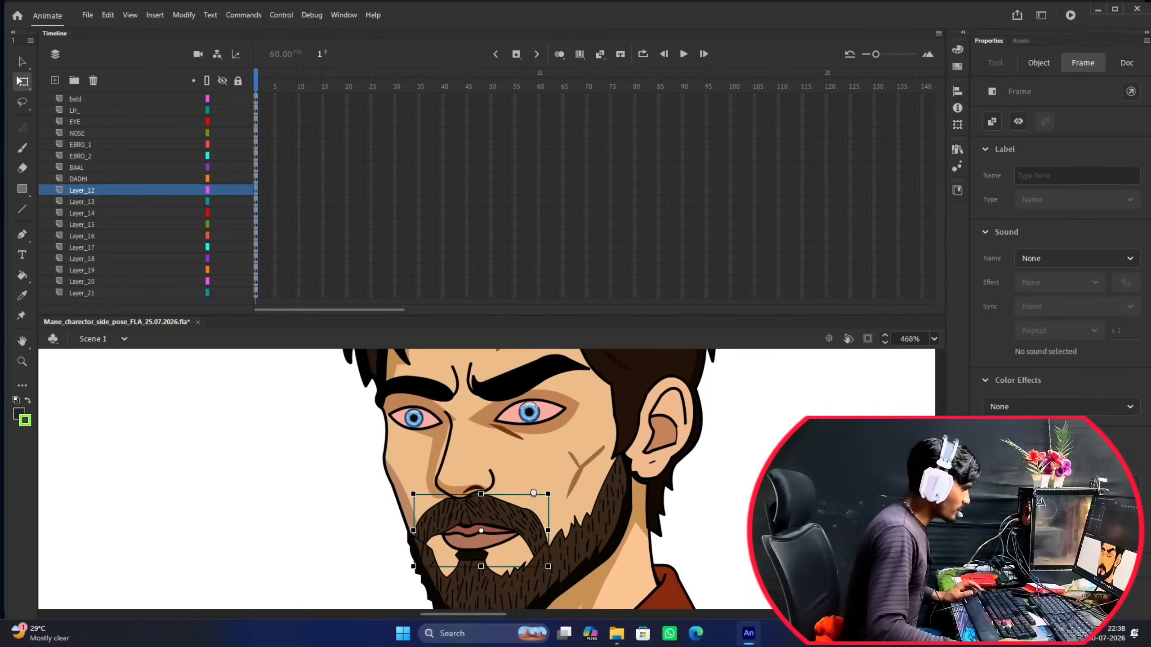
pyautogui.scroll(-4, 512, 490)
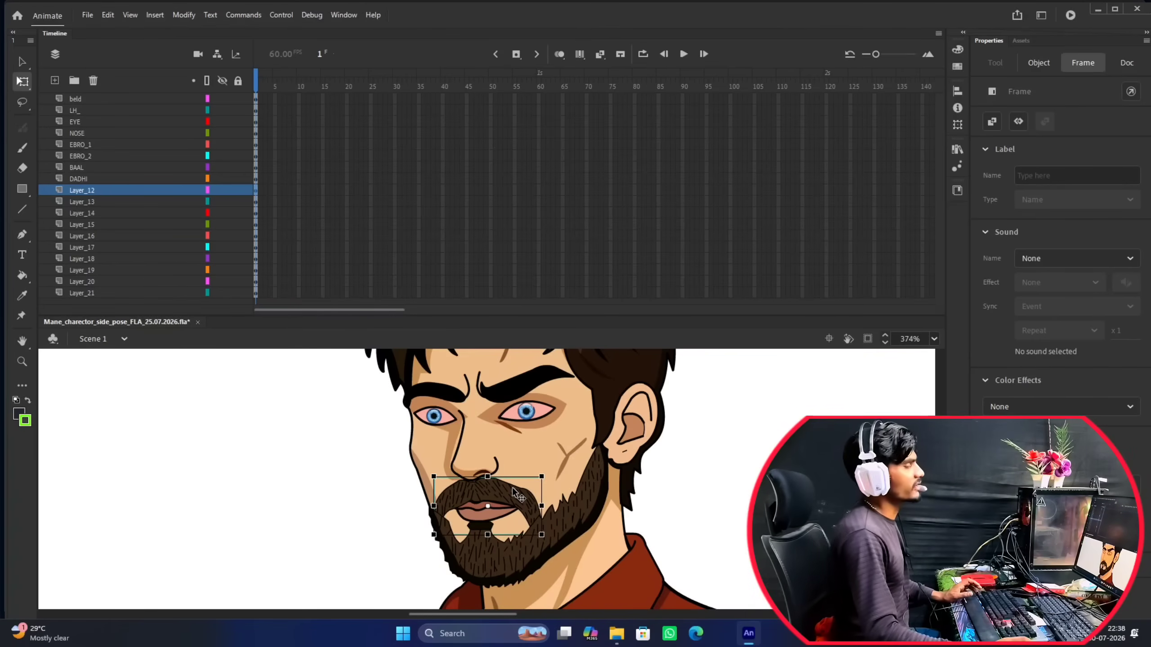
pyautogui.scroll(3, 513, 491)
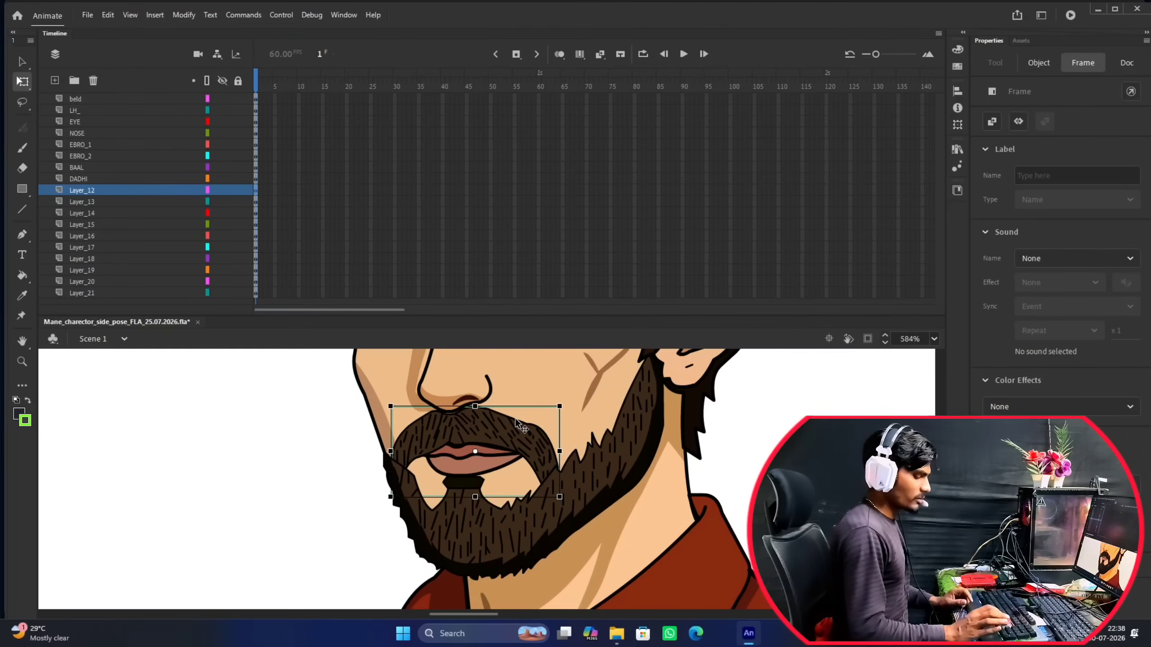
pyautogui.click(515, 419)
pyautogui.press('Right')
pyautogui.press('Right')
pyautogui.press('Right')
pyautogui.press('Right')
pyautogui.press('Right')
pyautogui.press('Right')
pyautogui.press('Right')
pyautogui.press('Right')
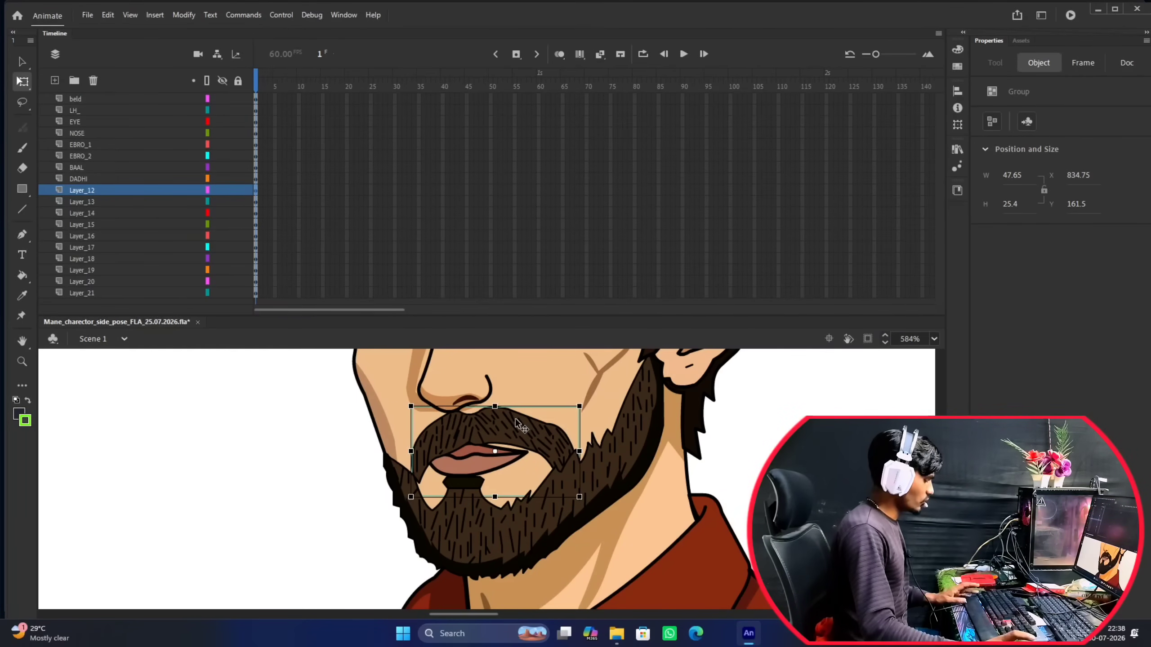
pyautogui.press('Left')
pyautogui.press('Left')
pyautogui.press('Left')
pyautogui.press('Left')
pyautogui.press('Left')
pyautogui.press('Left')
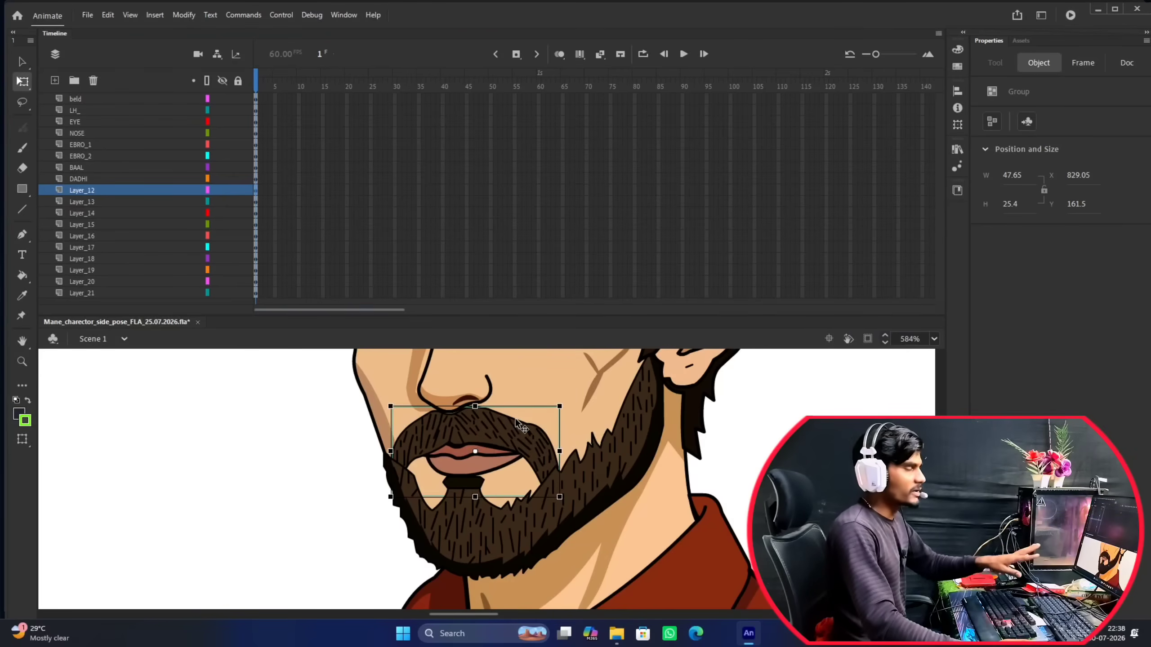
# Rename Layer_12, which holds the character's moustache, as MOCHH.
pyautogui.doubleClick(83, 190)
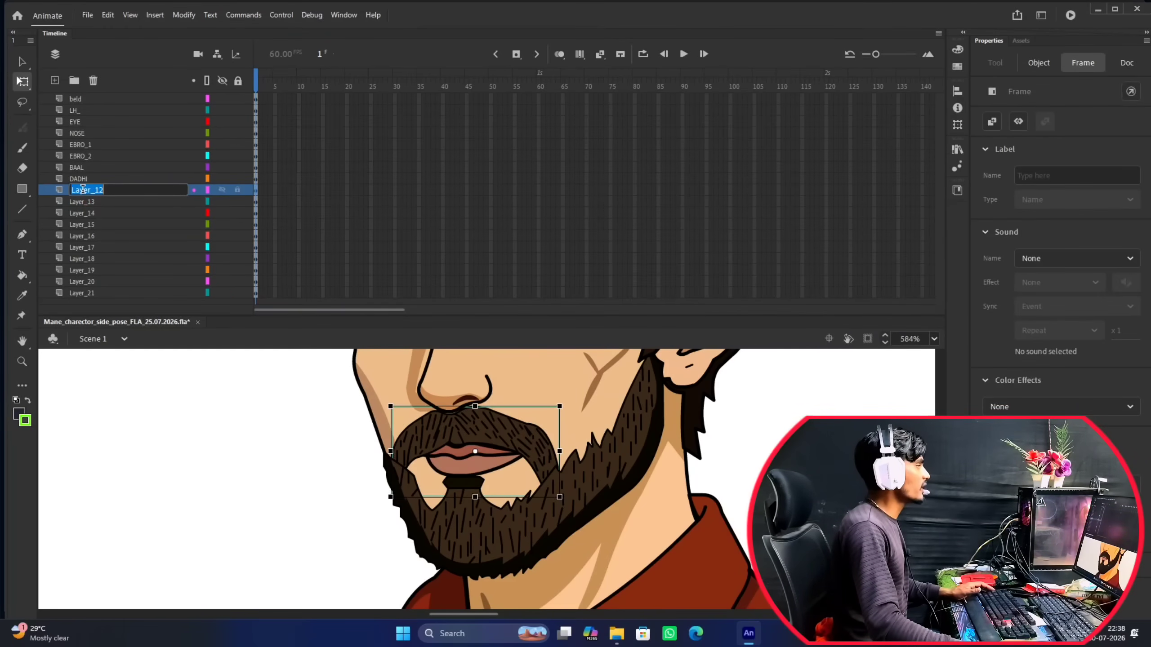
pyautogui.write('MOC')
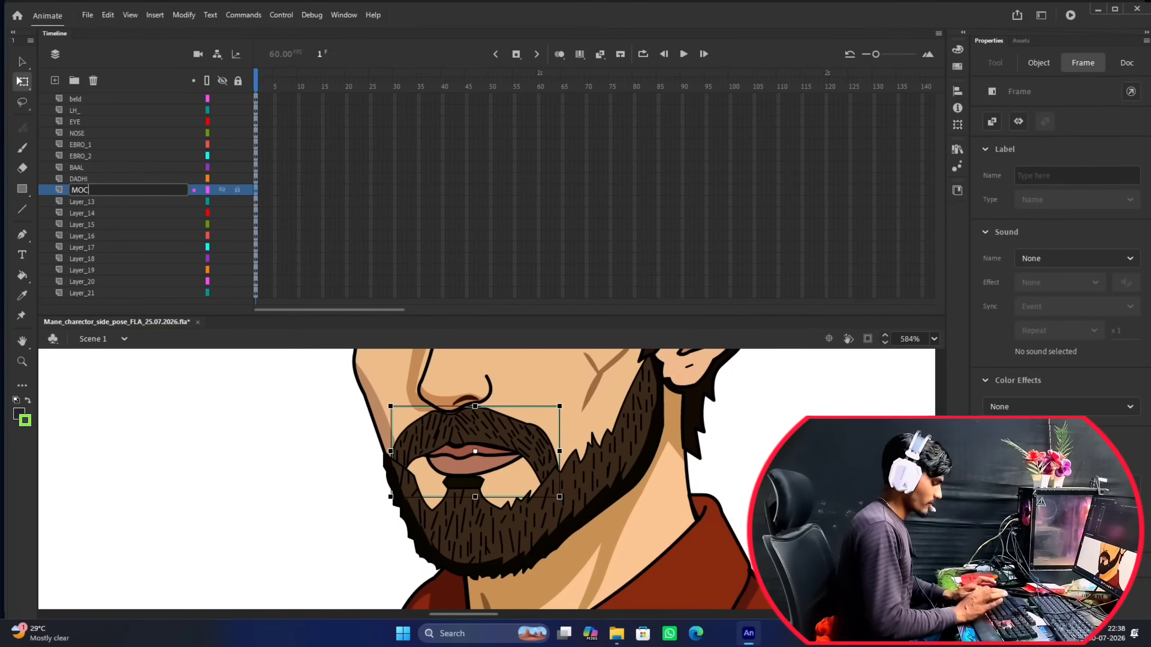
pyautogui.write('HH')
pyautogui.click(86, 194)
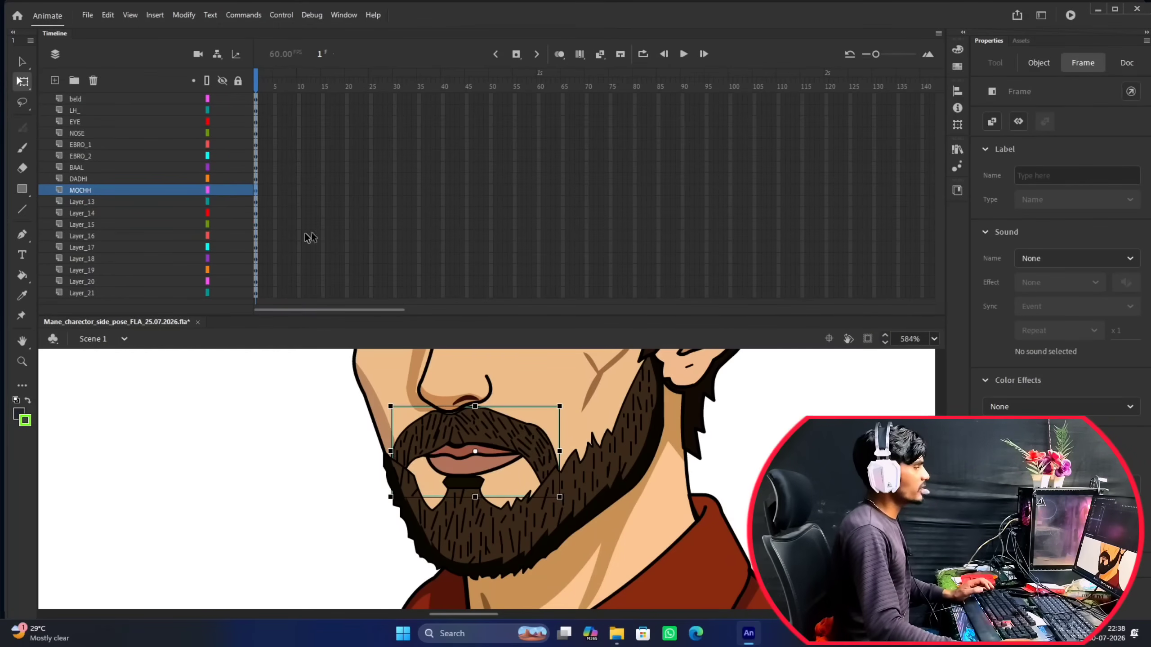
# Identify the mouth on Layer_13 and rename this layer as LIPS.
pyautogui.click(101, 203)
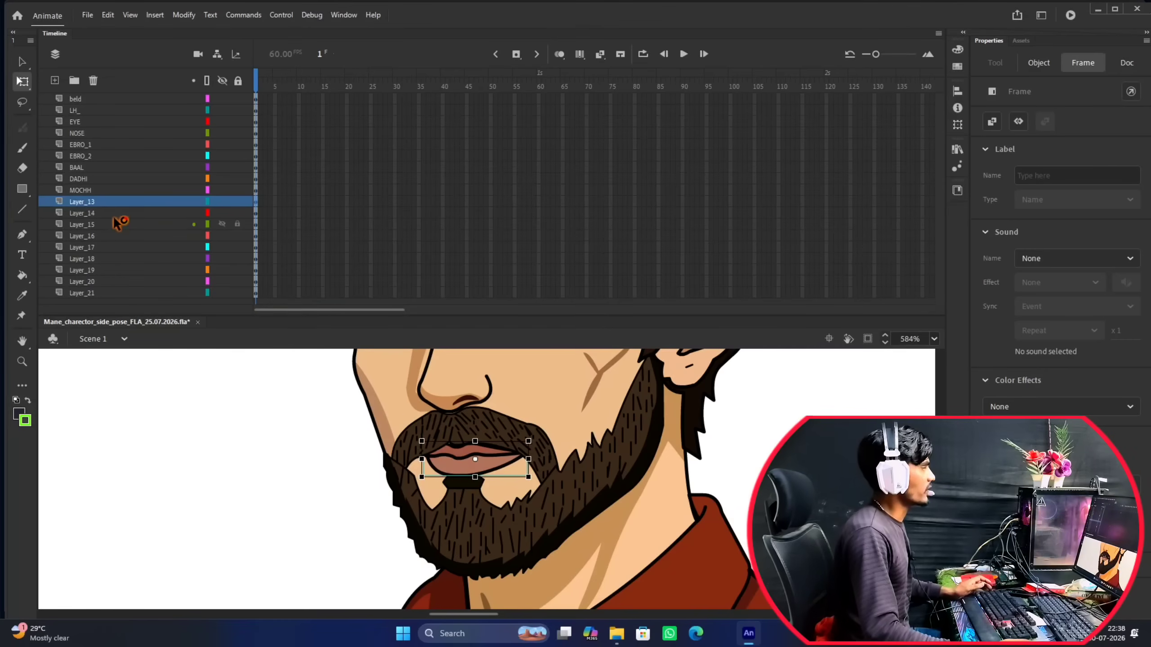
pyautogui.click(101, 202)
pyautogui.doubleClick(92, 201)
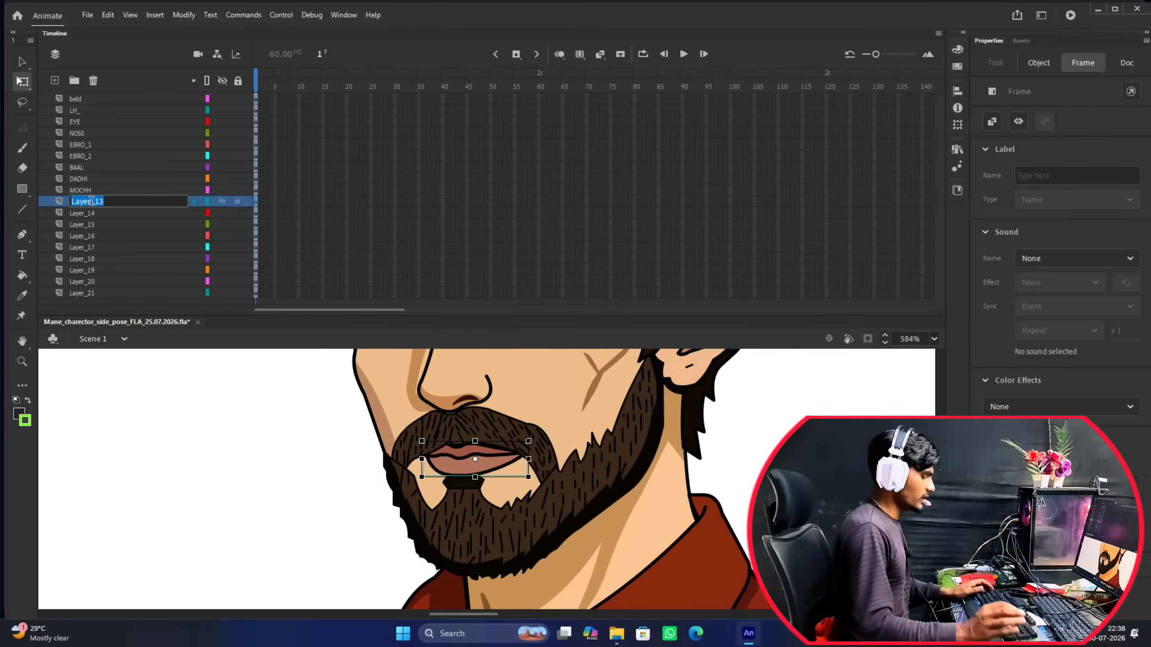
pyautogui.write('LIPS')
pyautogui.click(93, 205)
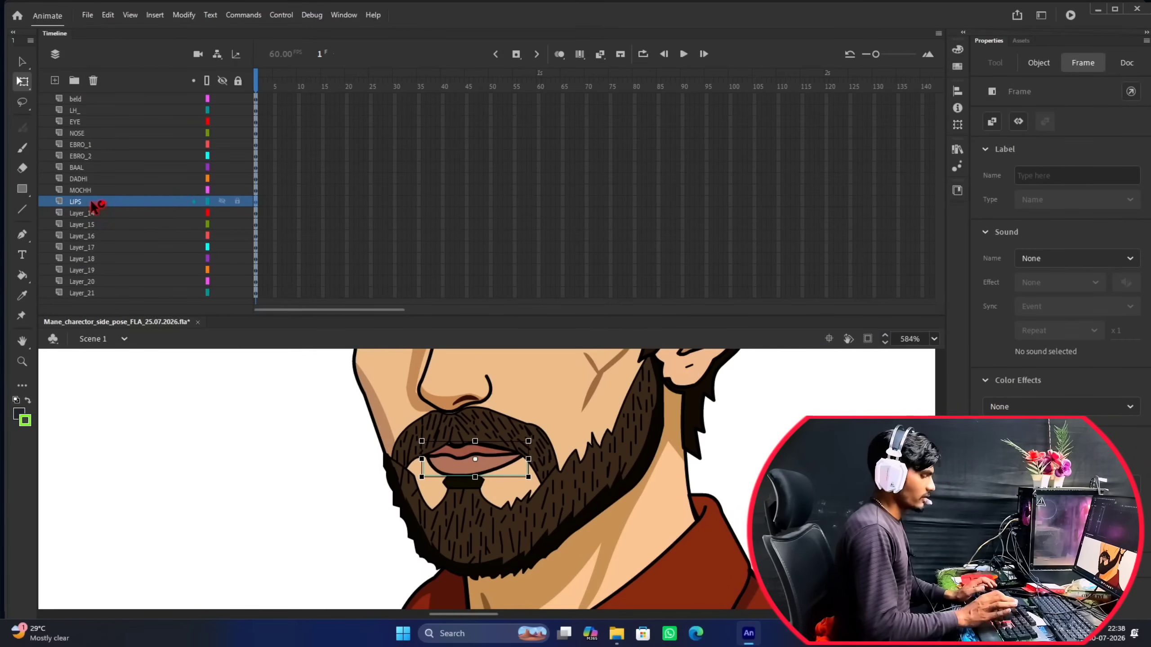
# Move the face group on Layer_14 sideways off the head to identify the part, and restore its original position.
pyautogui.click(92, 215)
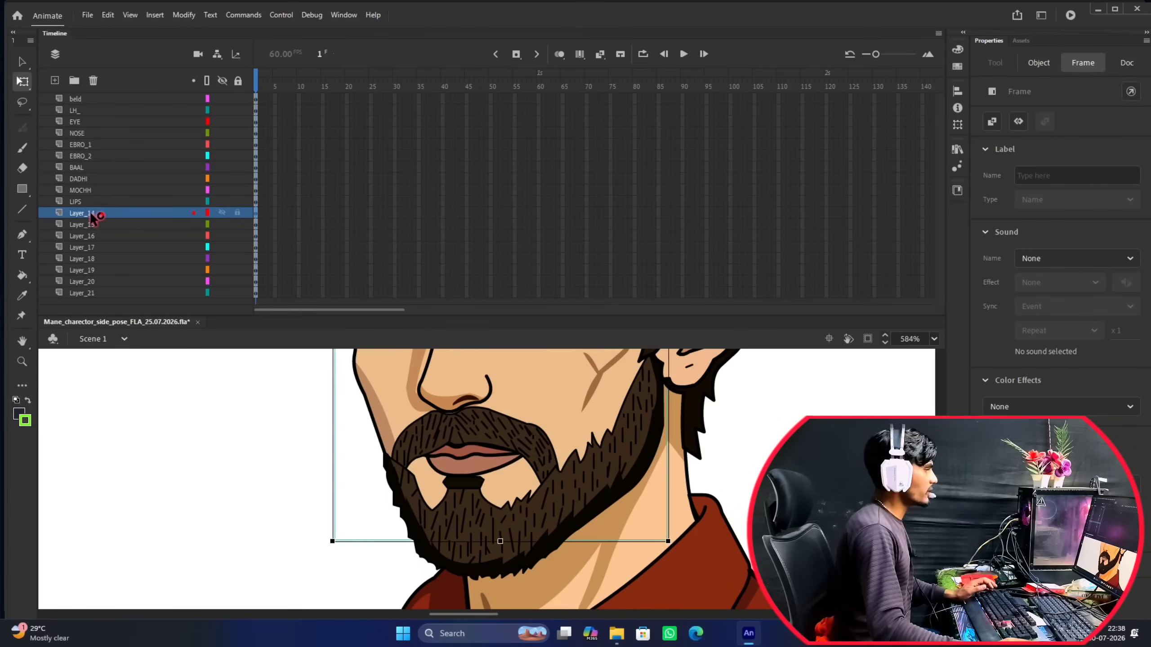
pyautogui.scroll(-6, 584, 467)
pyautogui.moveTo(599, 419); pyautogui.dragTo(532, 451)
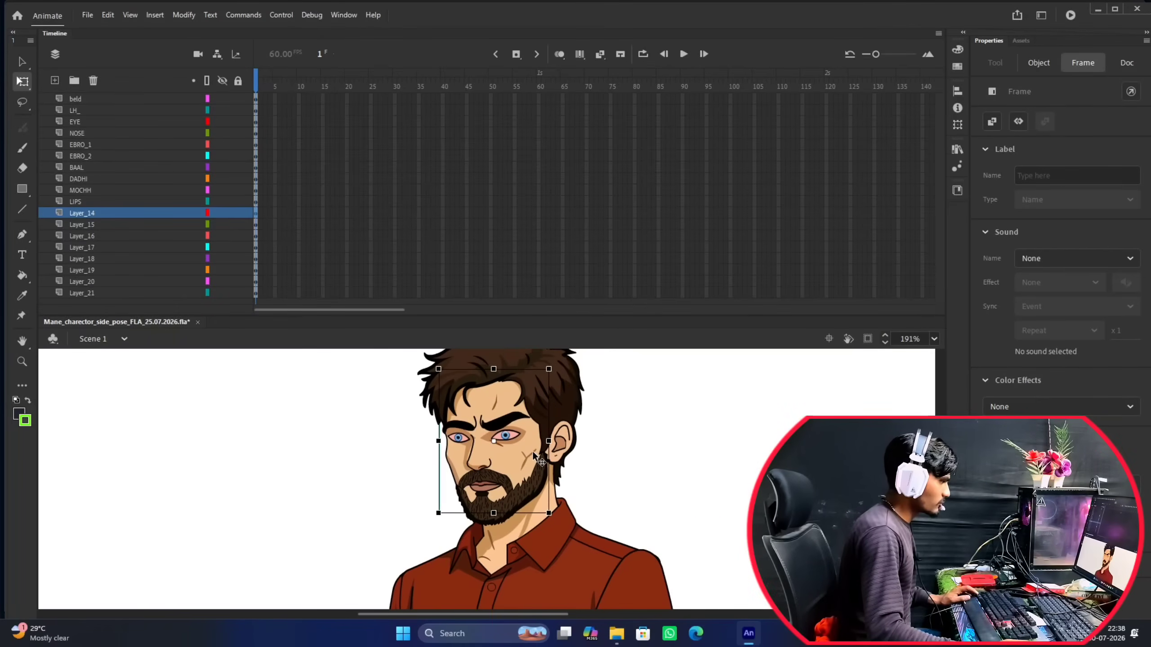
pyautogui.scroll(1, 532, 446)
pyautogui.scroll(-2, 530, 435)
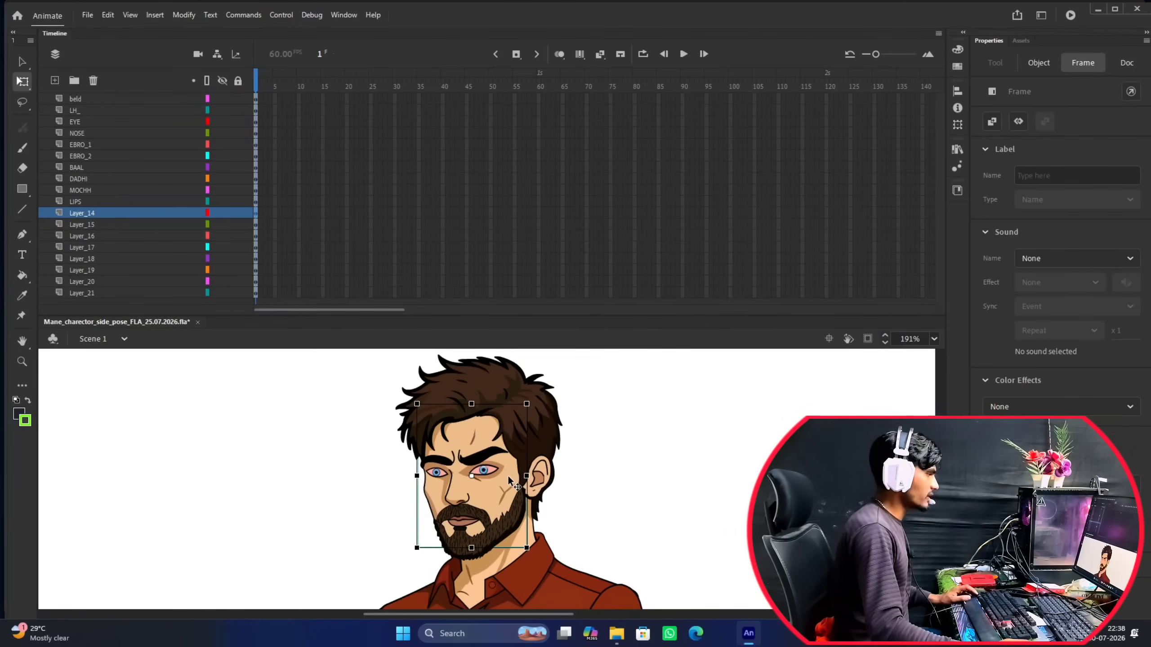
pyautogui.click(512, 483)
pyautogui.press('Right')
pyautogui.press('Right')
pyautogui.press('Right')
pyautogui.press('Right')
pyautogui.press('Right')
pyautogui.press('Right')
pyautogui.press('Right')
pyautogui.press('Right')
pyautogui.press('Right')
pyautogui.press('Right')
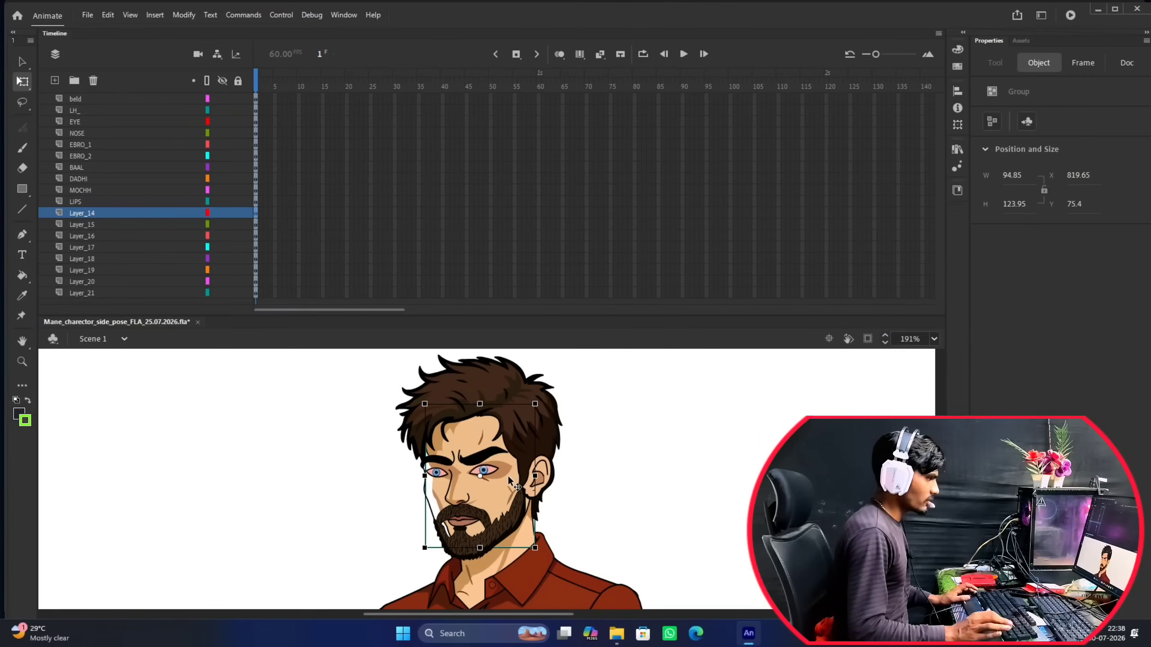
pyautogui.press('Left')
pyautogui.press('Left')
pyautogui.press('Left')
pyautogui.press('Left')
pyautogui.press('Left')
pyautogui.press('Left')
pyautogui.press('Left')
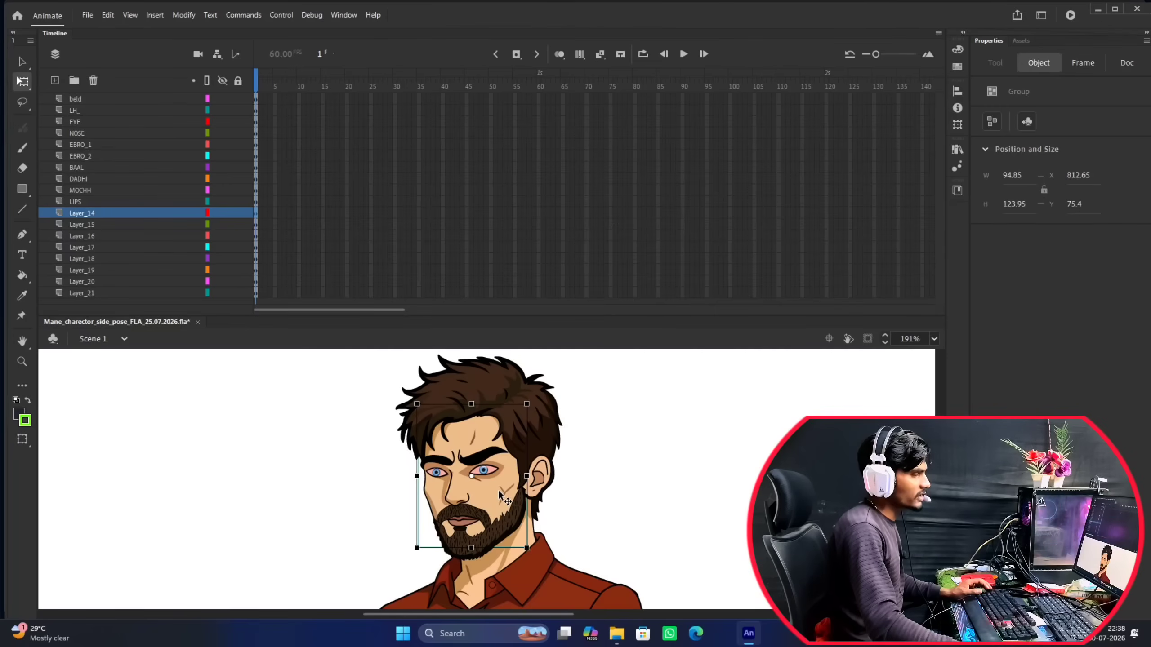
pyautogui.moveTo(498, 490); pyautogui.dragTo(695, 451)
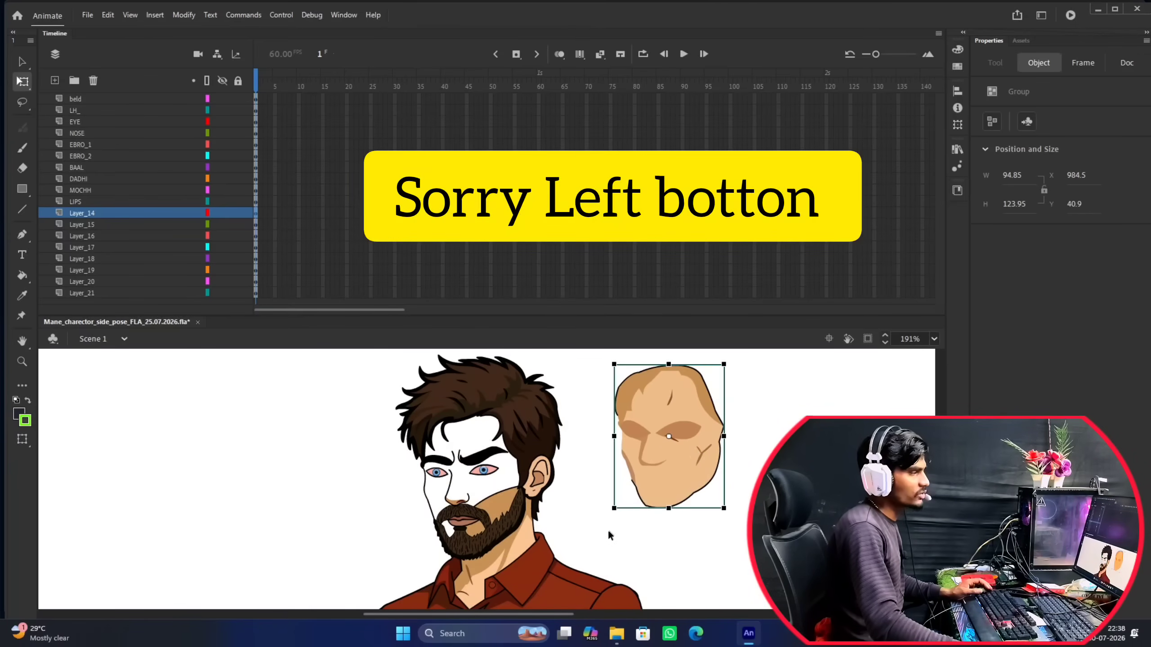
pyautogui.hotkey('ctrl', 'z')
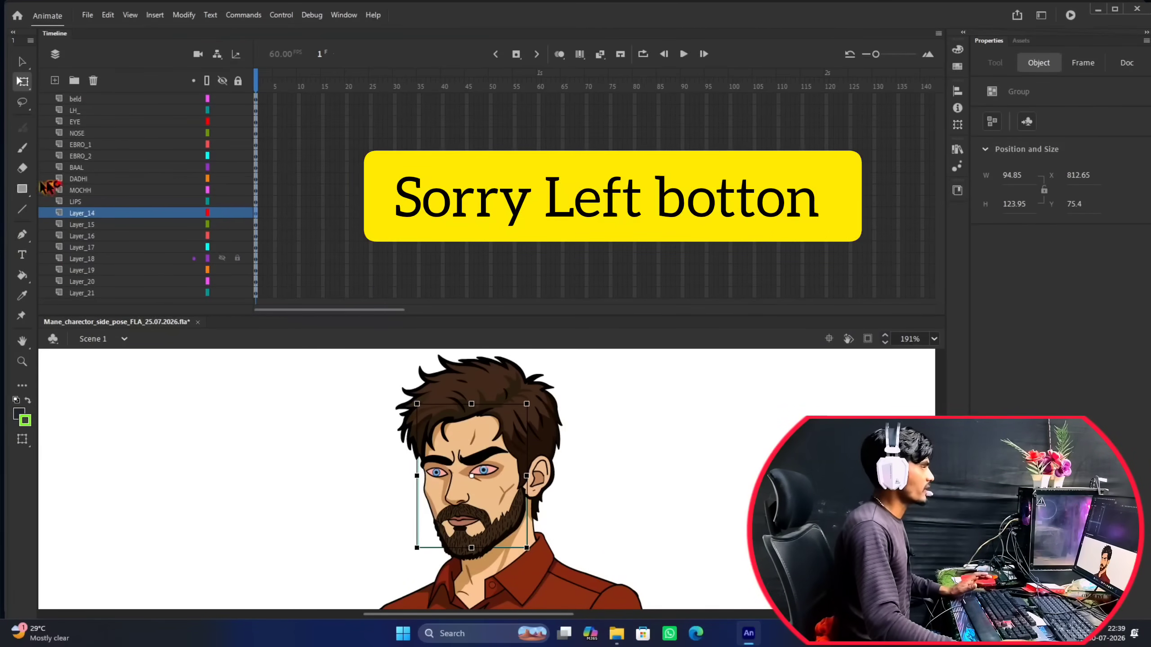
# Rename Layer_14, which holds the character's face shape, as FACE.
pyautogui.doubleClick(80, 212)
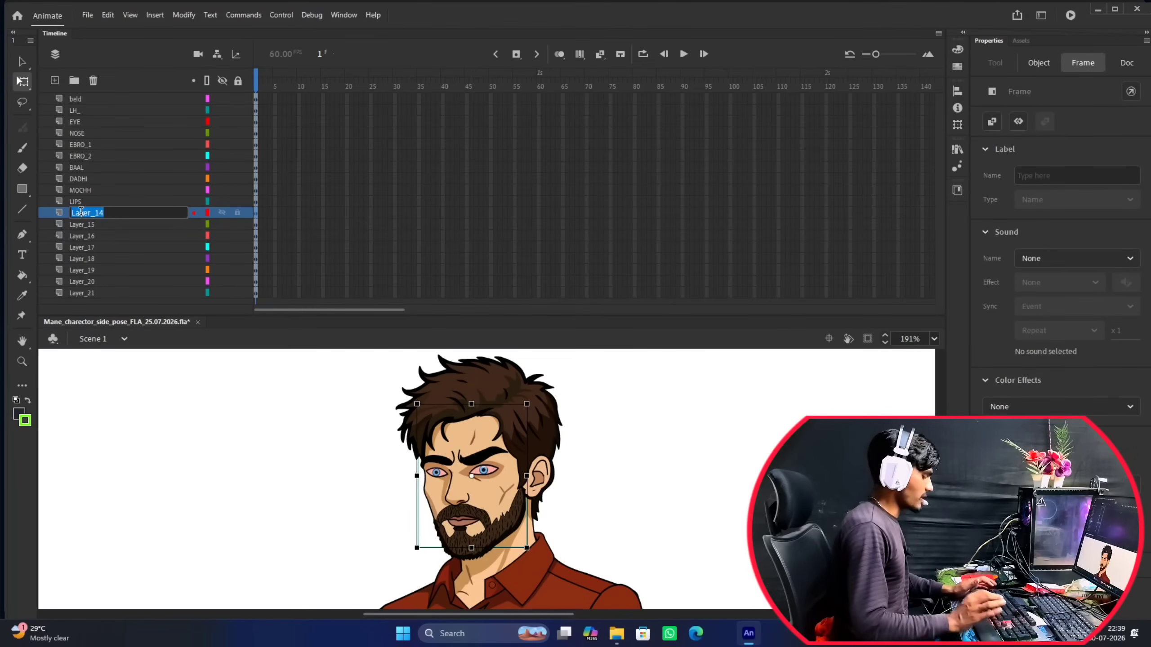
pyautogui.write('FACE')
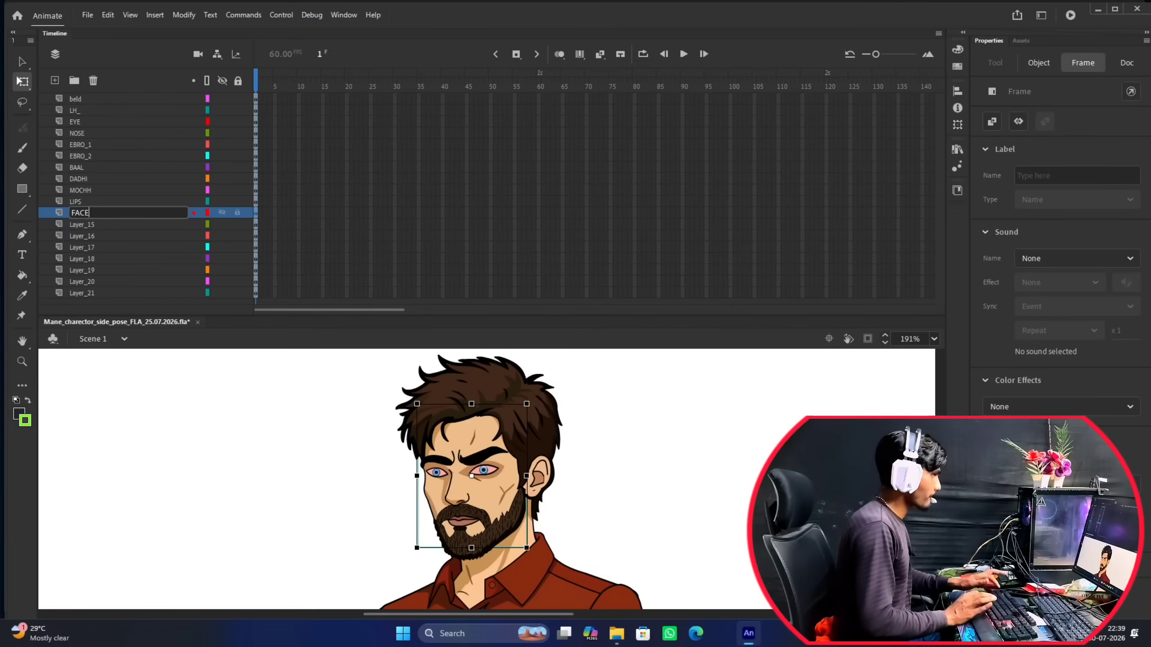
pyautogui.click(84, 216)
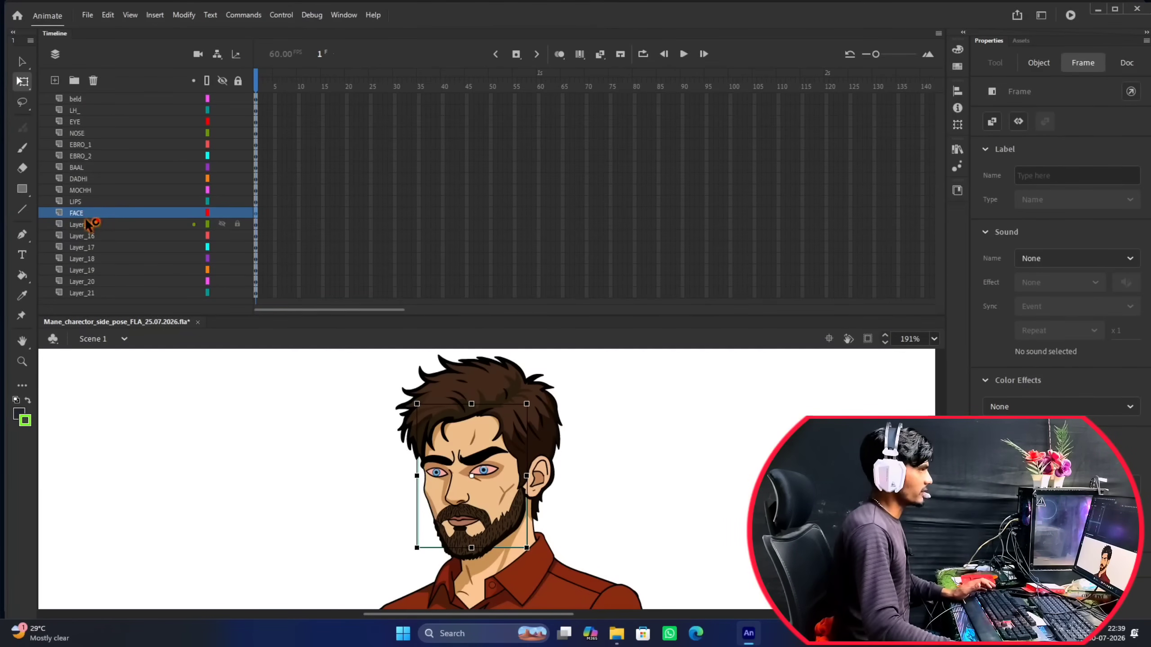
# Move the shirt torso on Layer_15 off the character to identify the part, and undo the move.
pyautogui.click(89, 225)
pyautogui.scroll(-5, 521, 427)
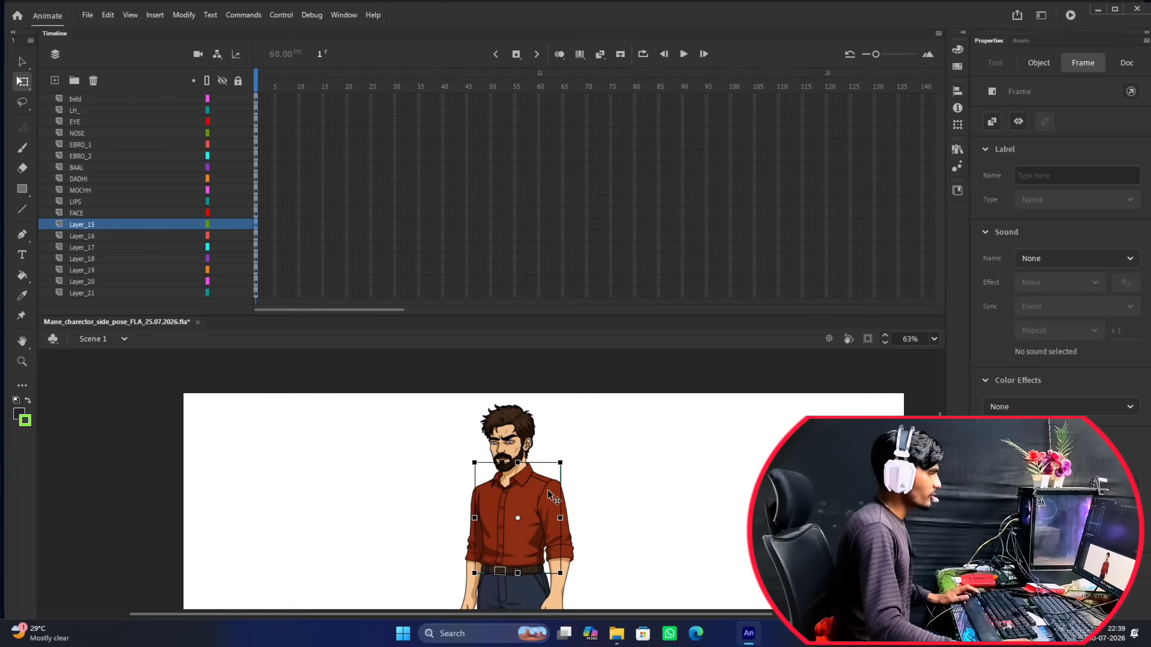
pyautogui.moveTo(543, 491); pyautogui.dragTo(639, 421)
pyautogui.scroll(1, 530, 405)
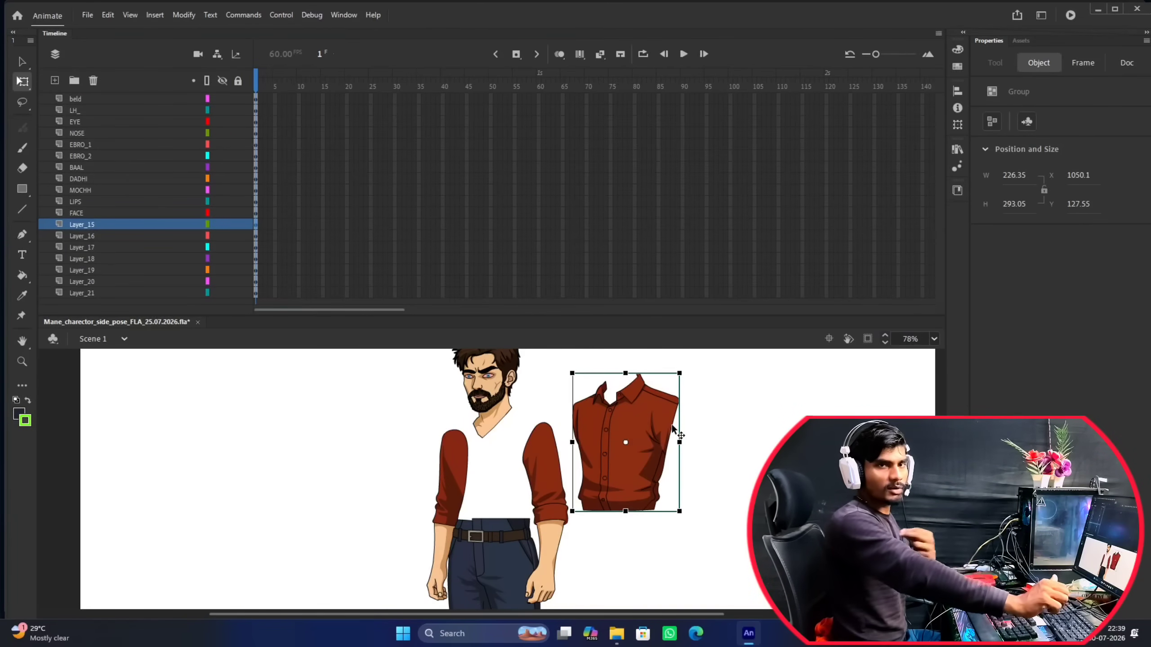
pyautogui.hotkey('ctrl', 'z')
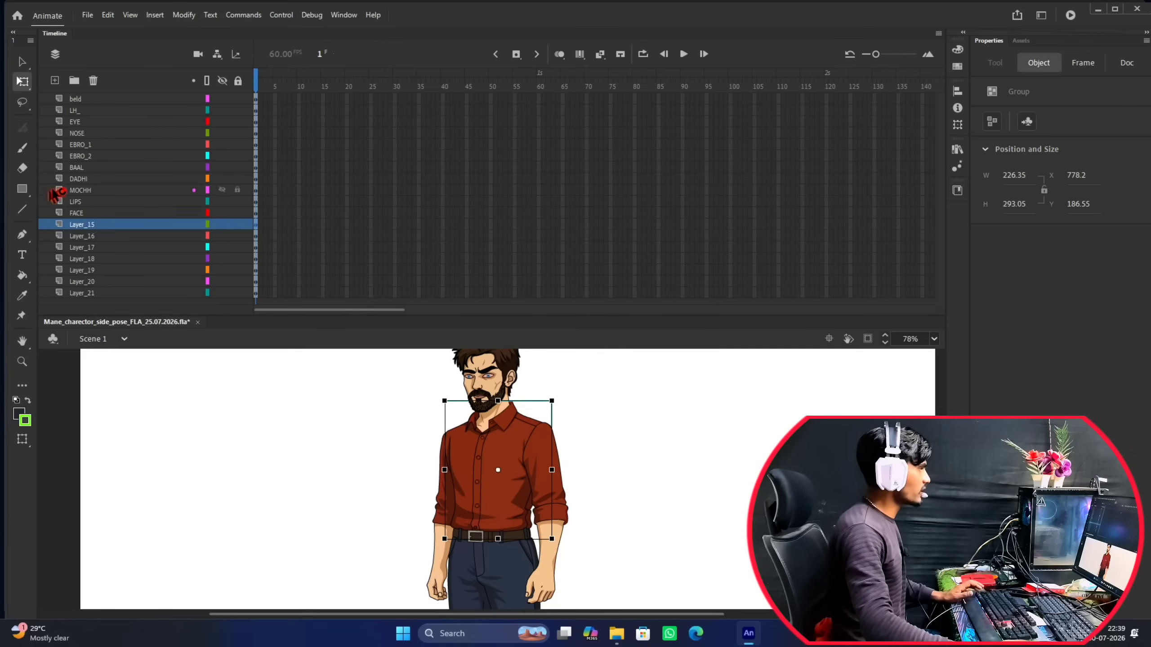
# Rename Layer_15, which holds the character's shirt torso, as BODY.
pyautogui.click(82, 224)
pyautogui.doubleClick(82, 224)
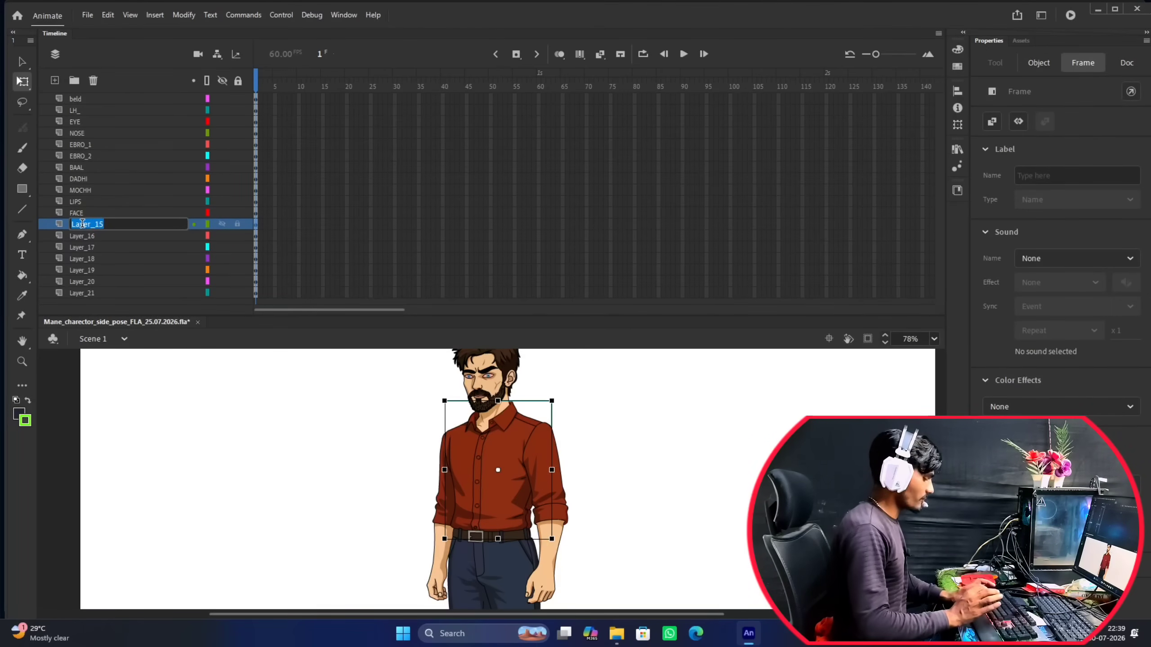
pyautogui.write('BODY')
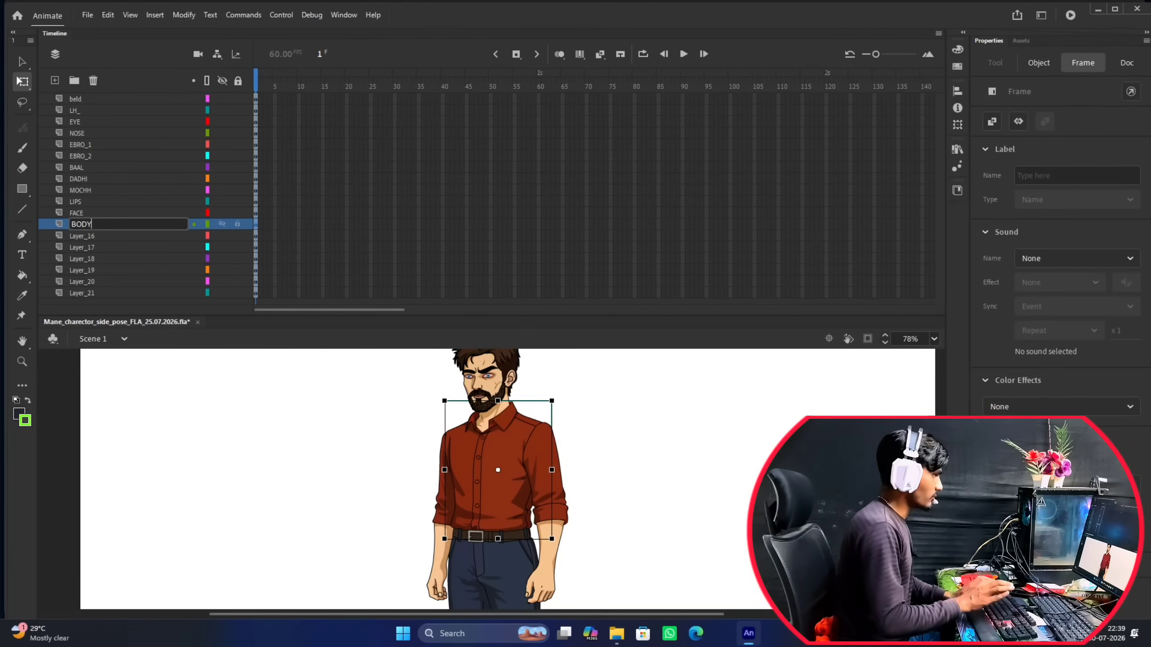
pyautogui.press('Return')
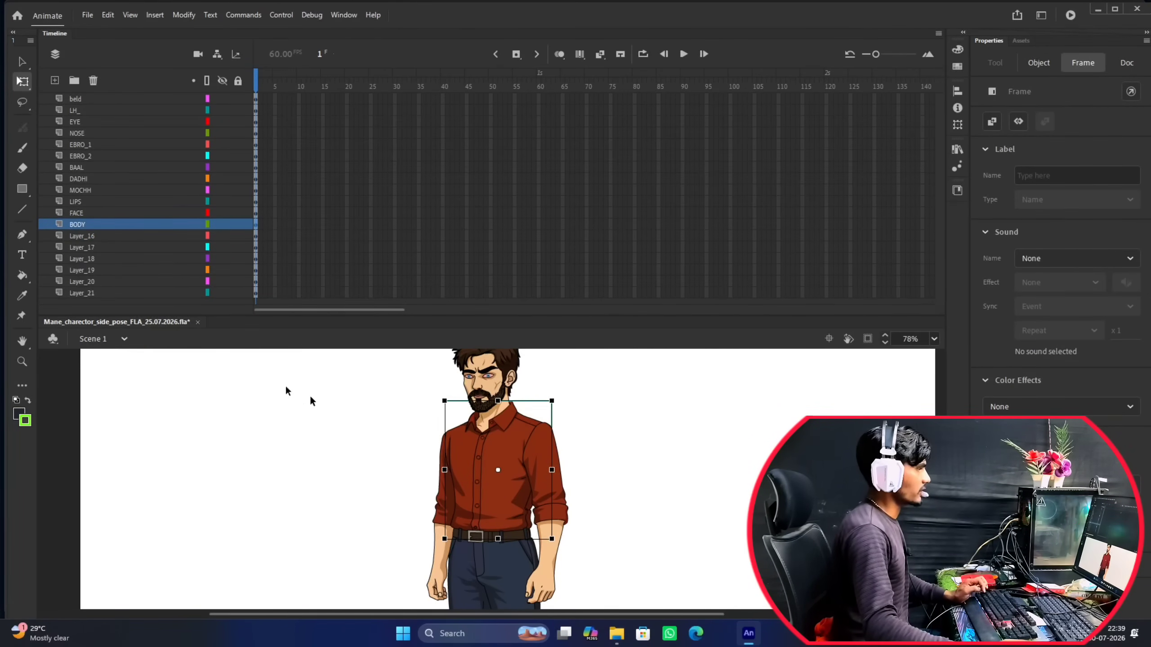
# Identify the trouser leg on Layer_16 and rename this layer as LP1.
pyautogui.click(89, 236)
pyautogui.scroll(-5, 454, 446)
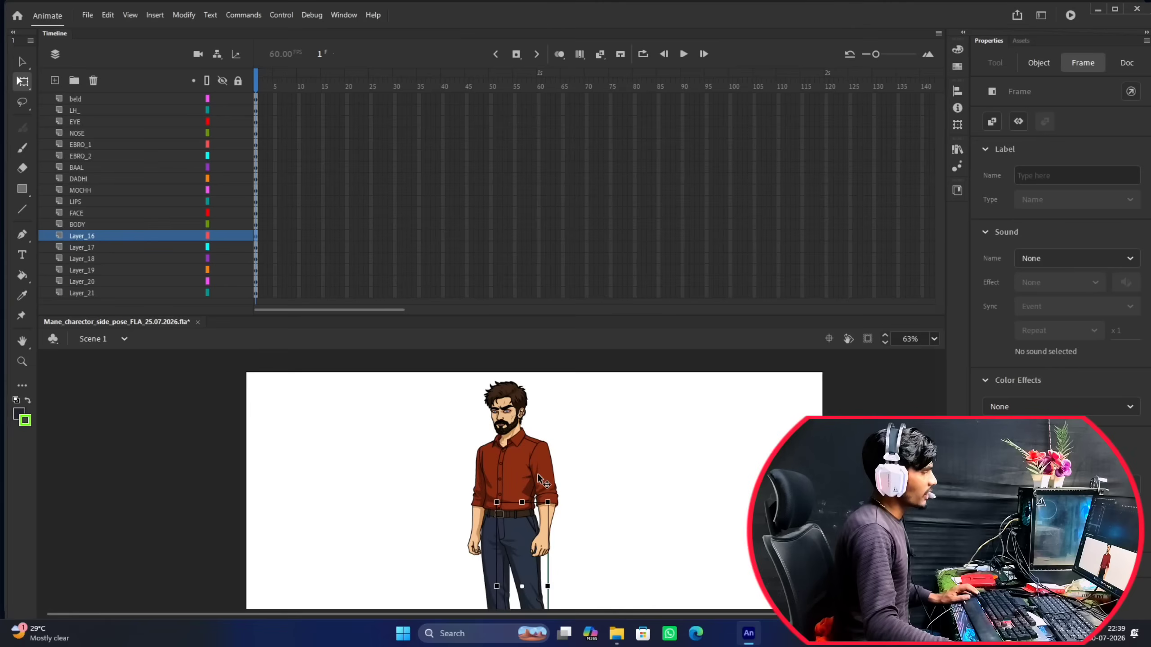
pyautogui.scroll(2, 513, 455)
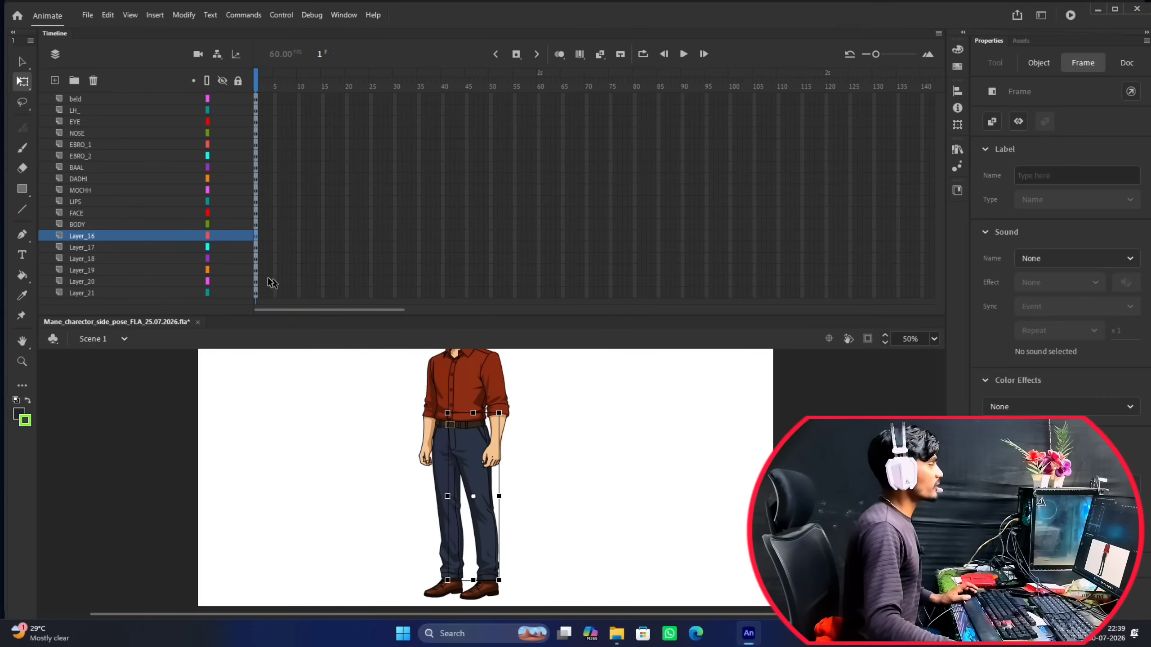
pyautogui.doubleClick(84, 236)
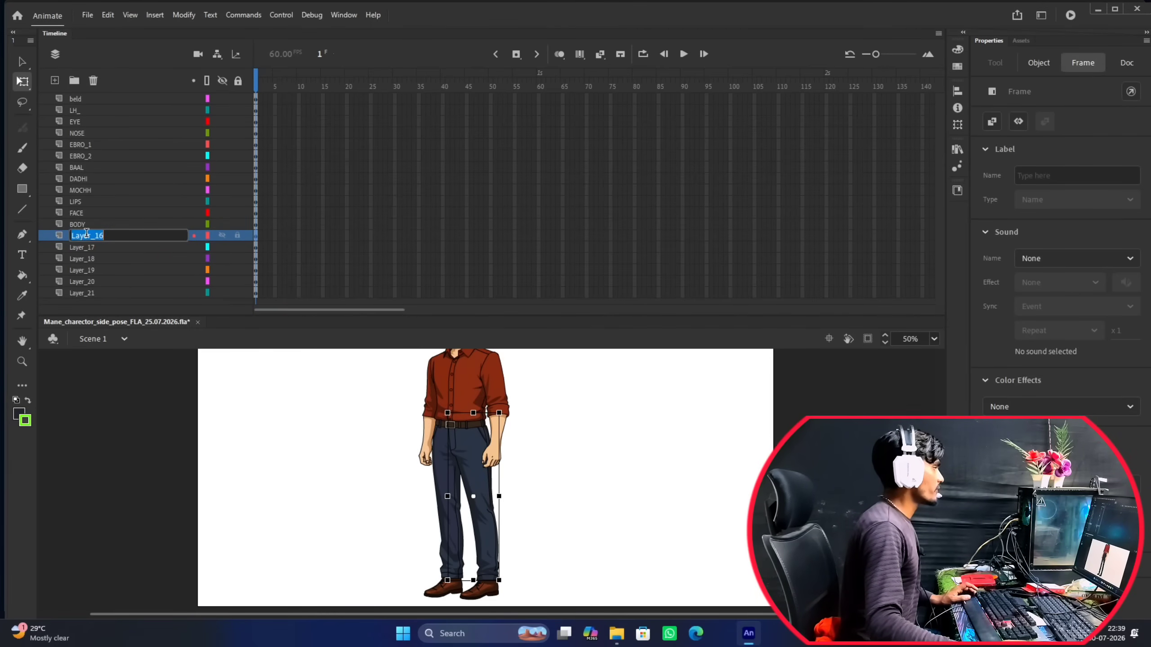
pyautogui.write('LP')
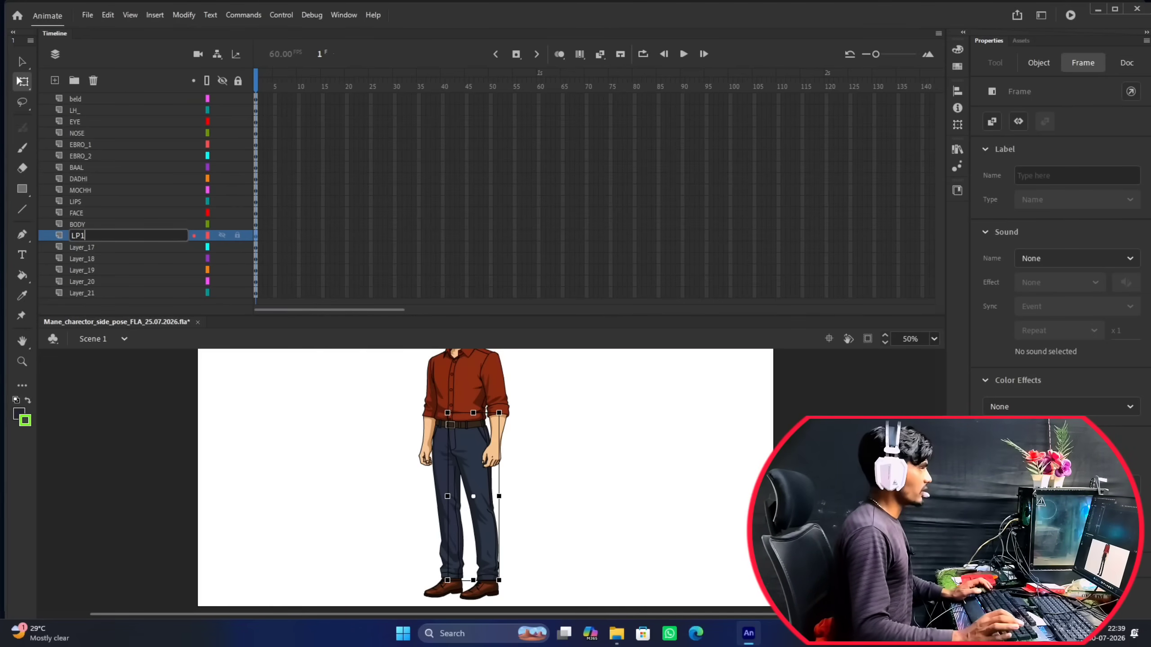
pyautogui.write('1')
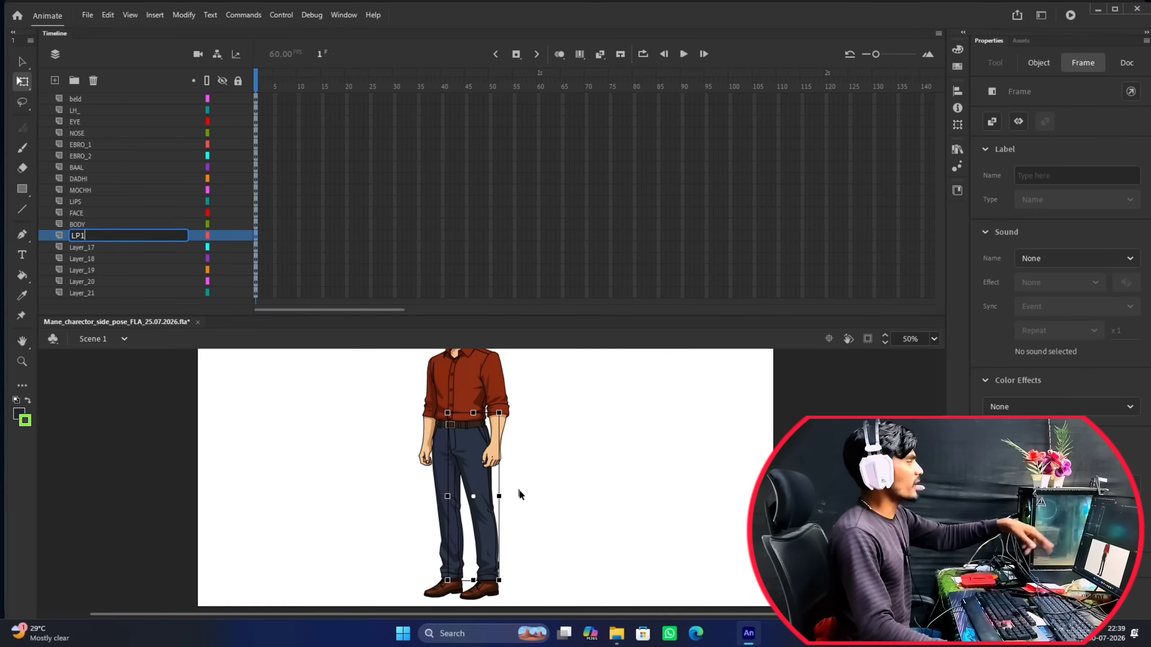
pyautogui.press('Return')
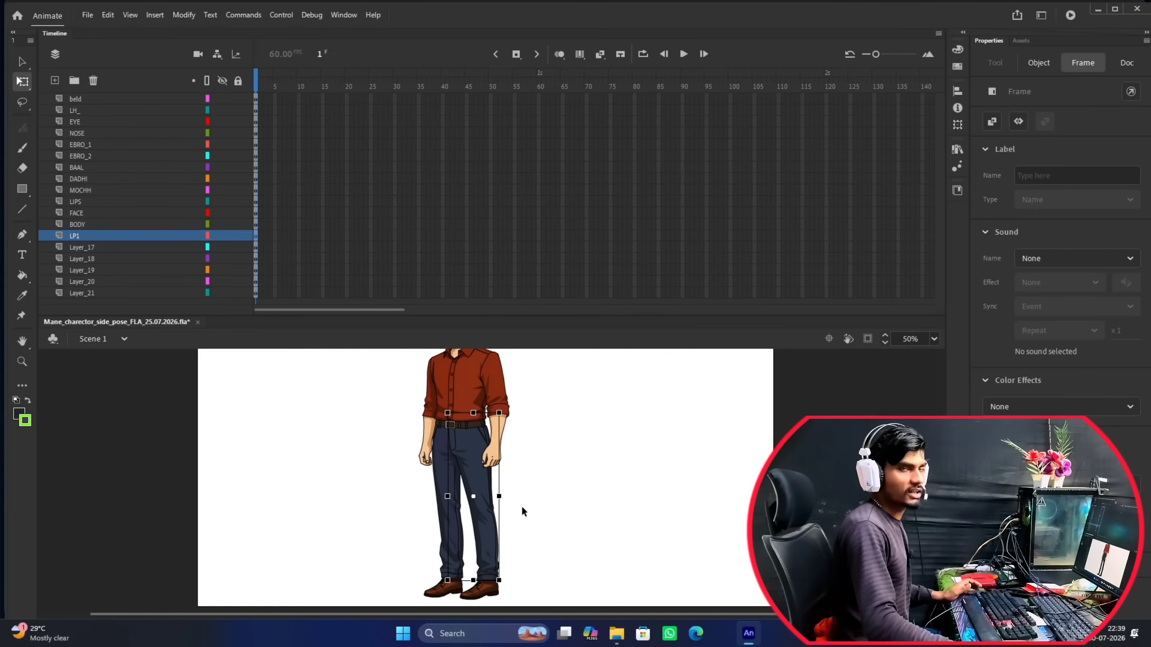
# Rename Layer_17, which holds the character's other trouser leg, as RP1.
pyautogui.click(82, 252)
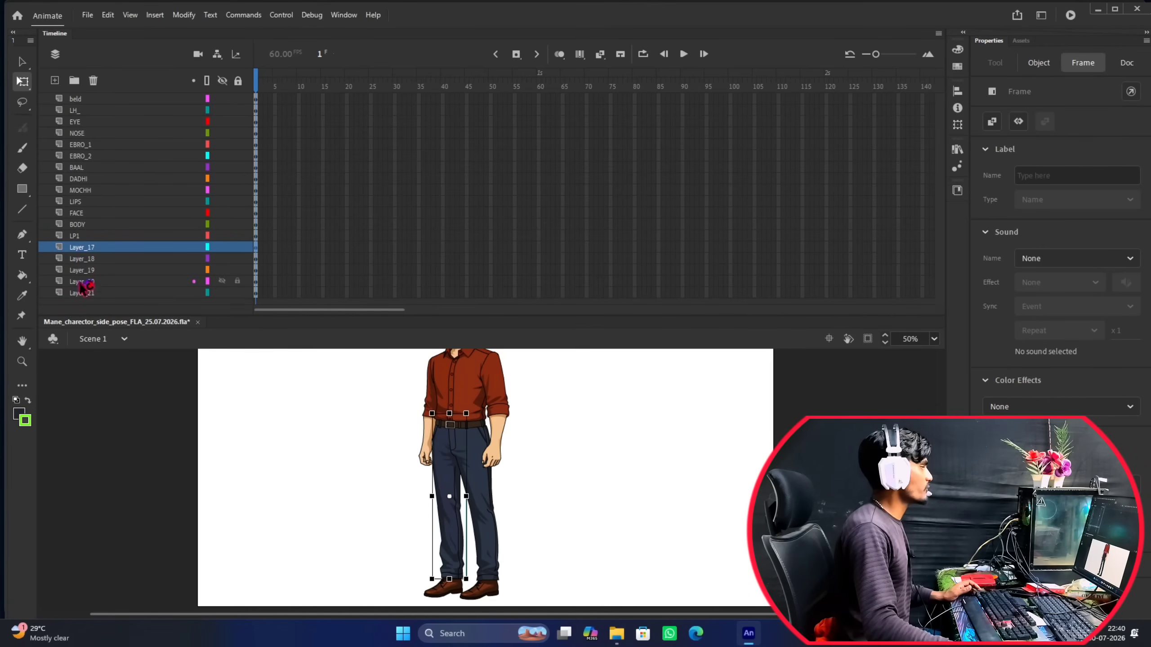
pyautogui.doubleClick(80, 245)
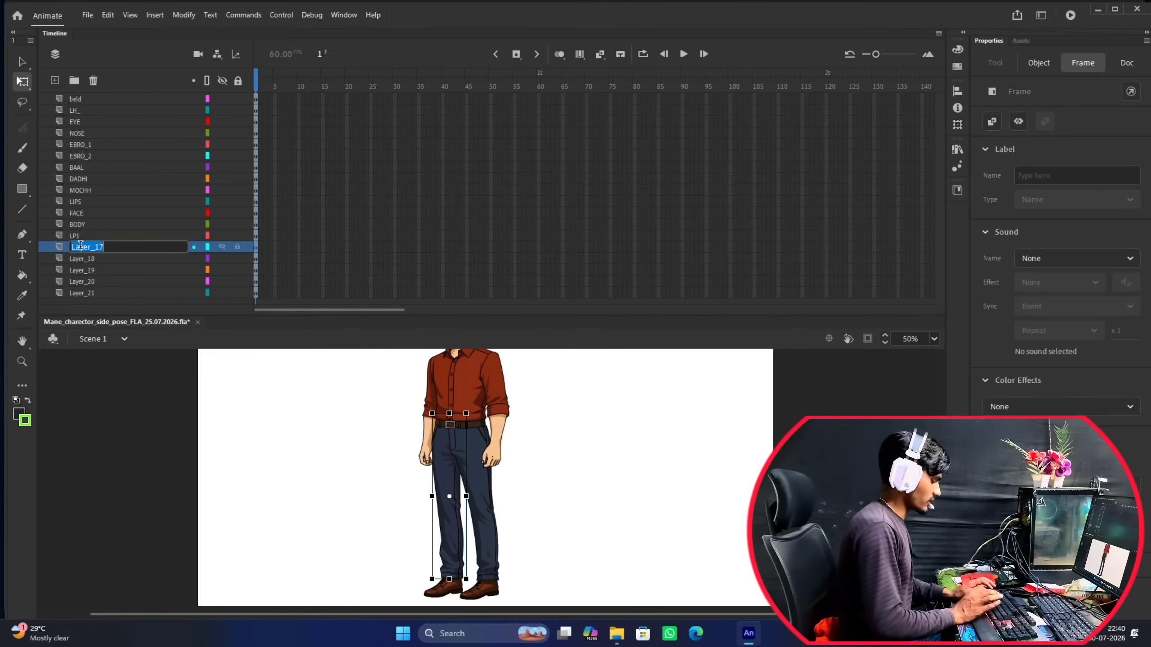
pyautogui.write('RP1')
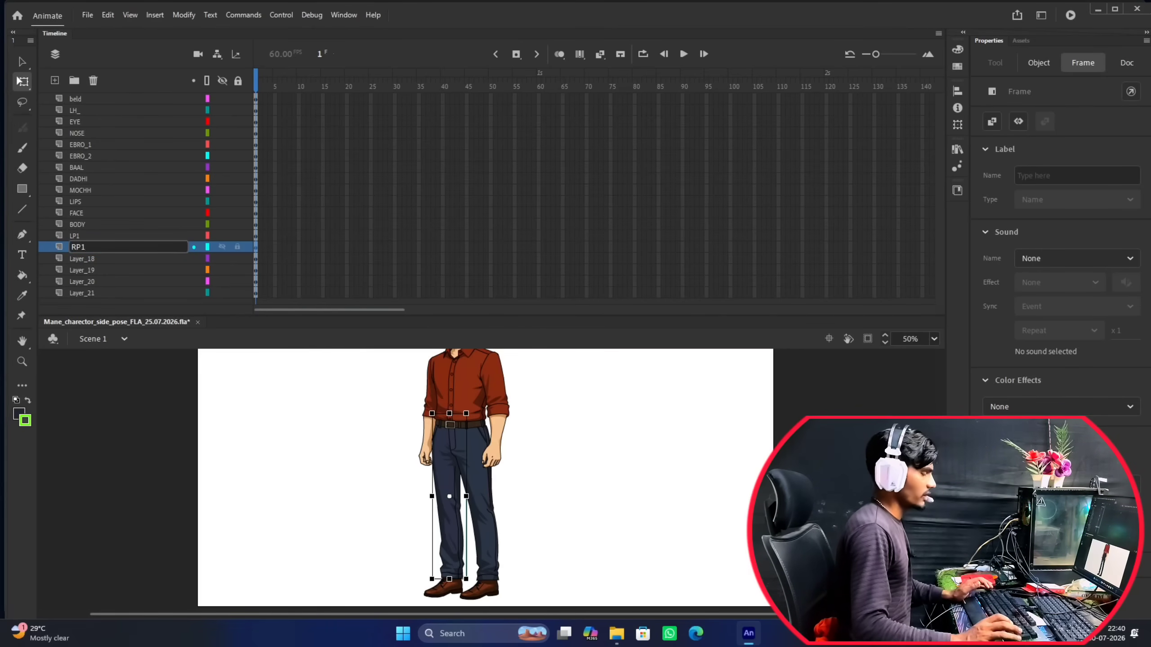
pyautogui.press('Return')
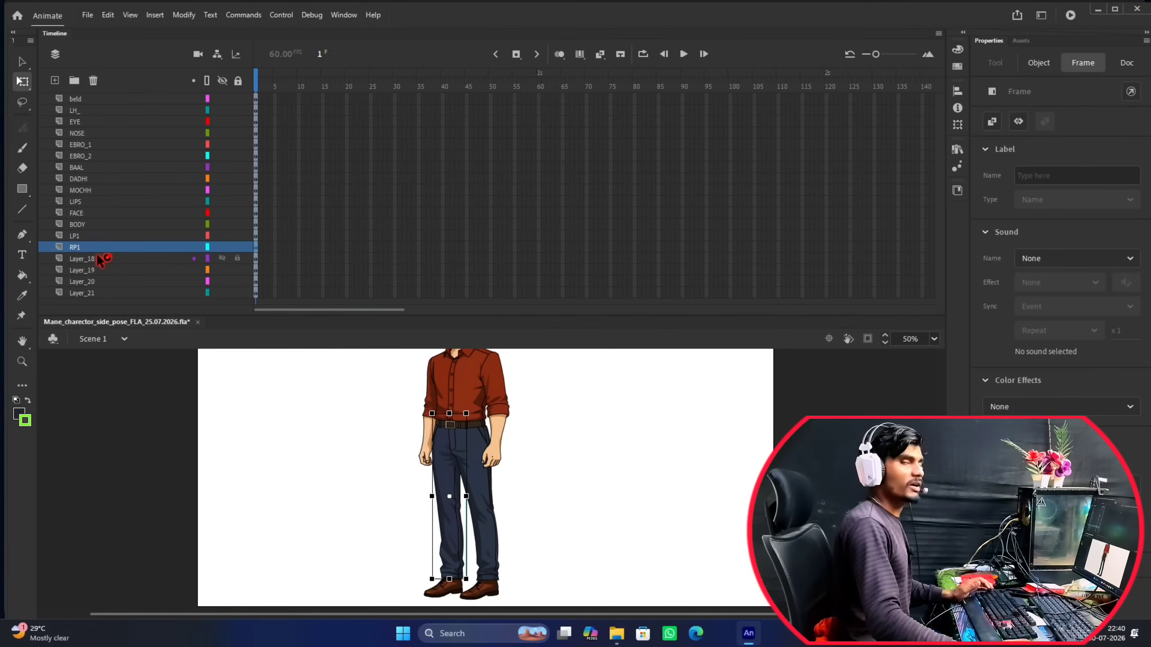
# Identify the shoe on Layer_18 and rename this layer as R_JUTA.
pyautogui.click(97, 259)
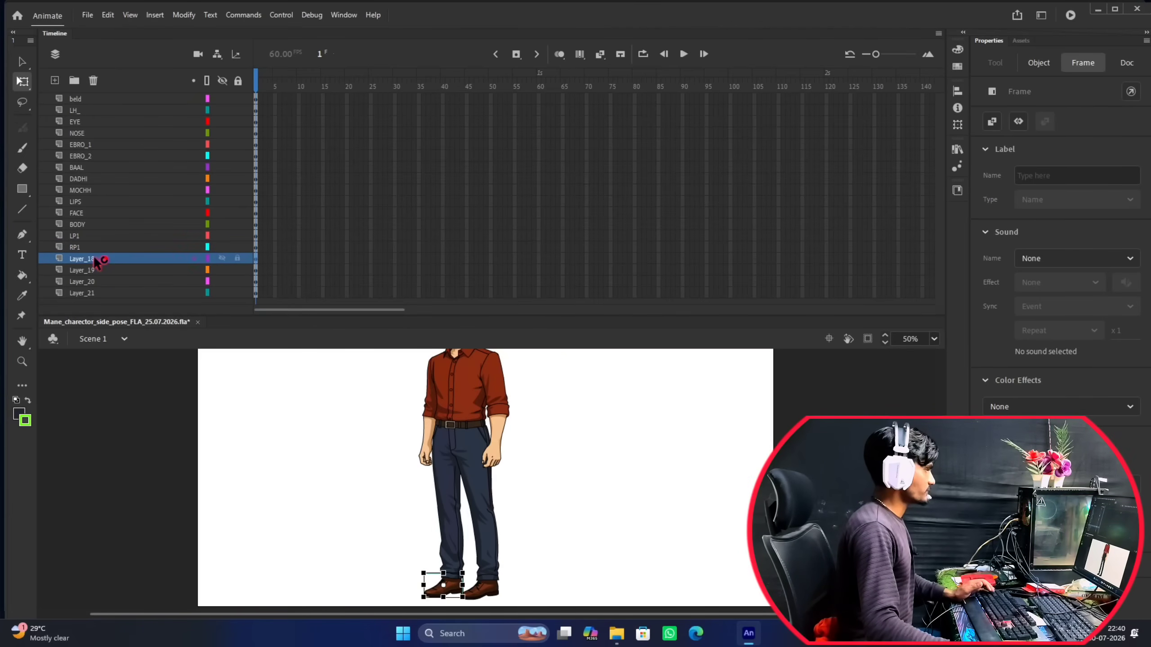
pyautogui.scroll(-5, 408, 453)
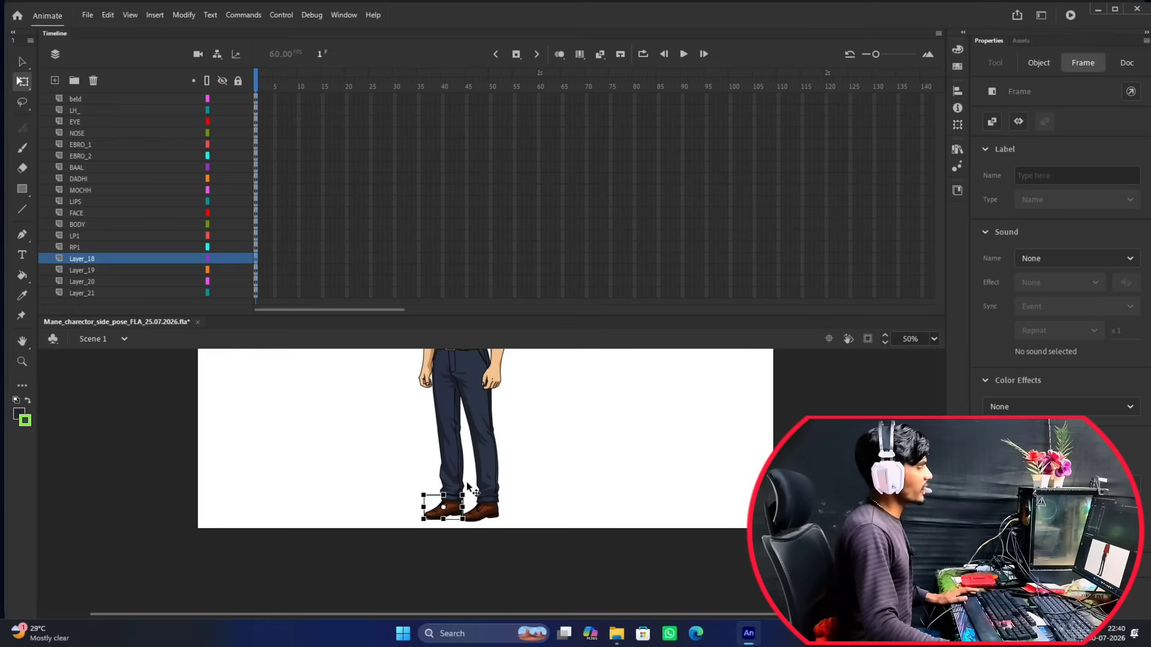
pyautogui.scroll(6, 462, 463)
pyautogui.scroll(2, 483, 409)
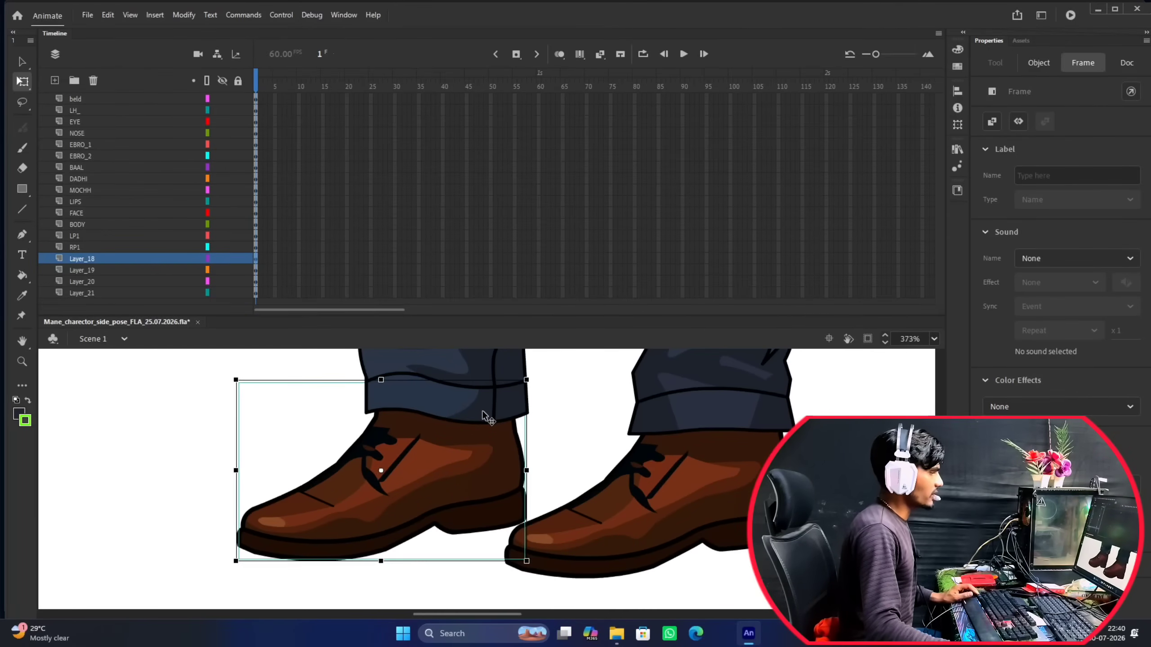
pyautogui.scroll(-8, 472, 401)
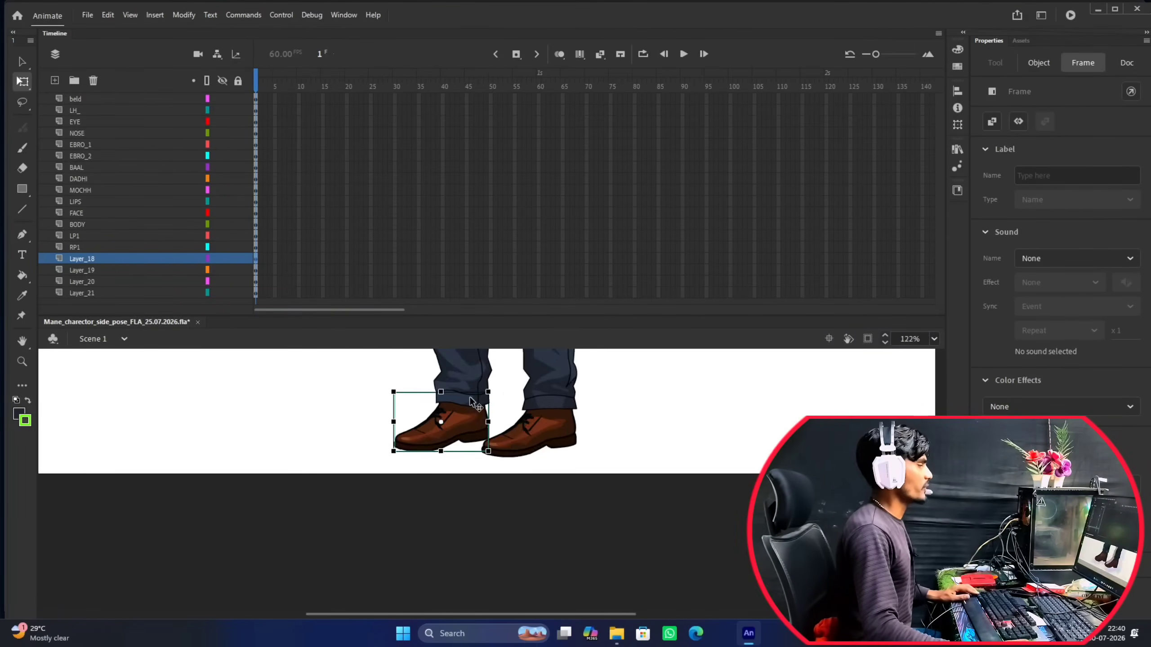
pyautogui.scroll(3, 453, 499)
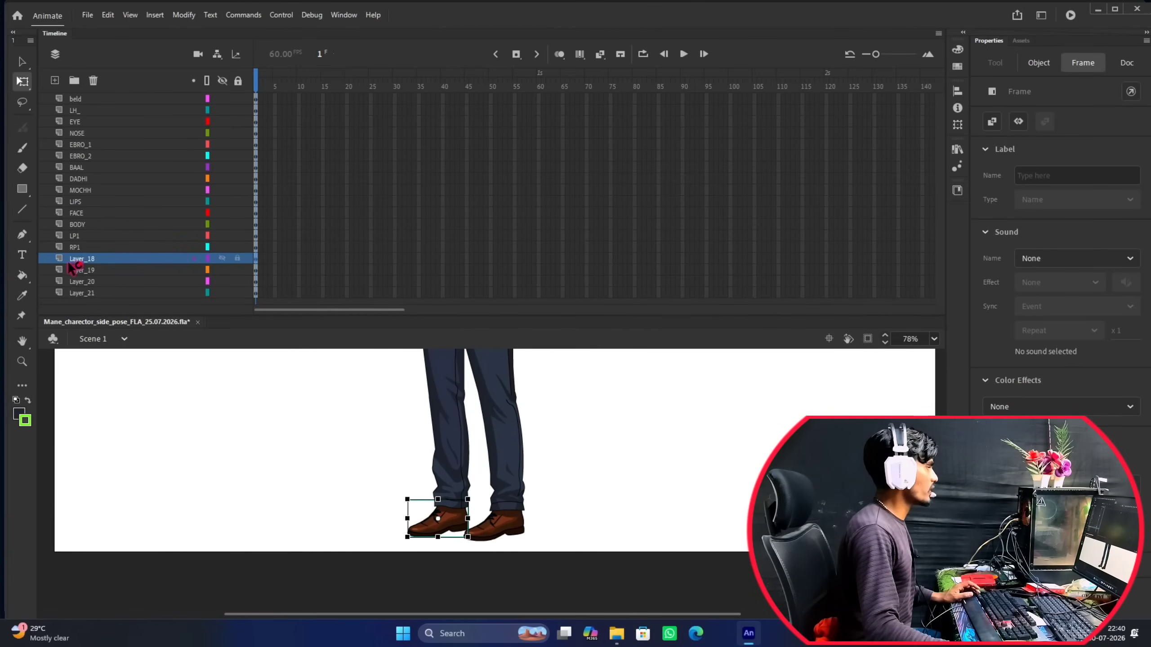
pyautogui.doubleClick(83, 258)
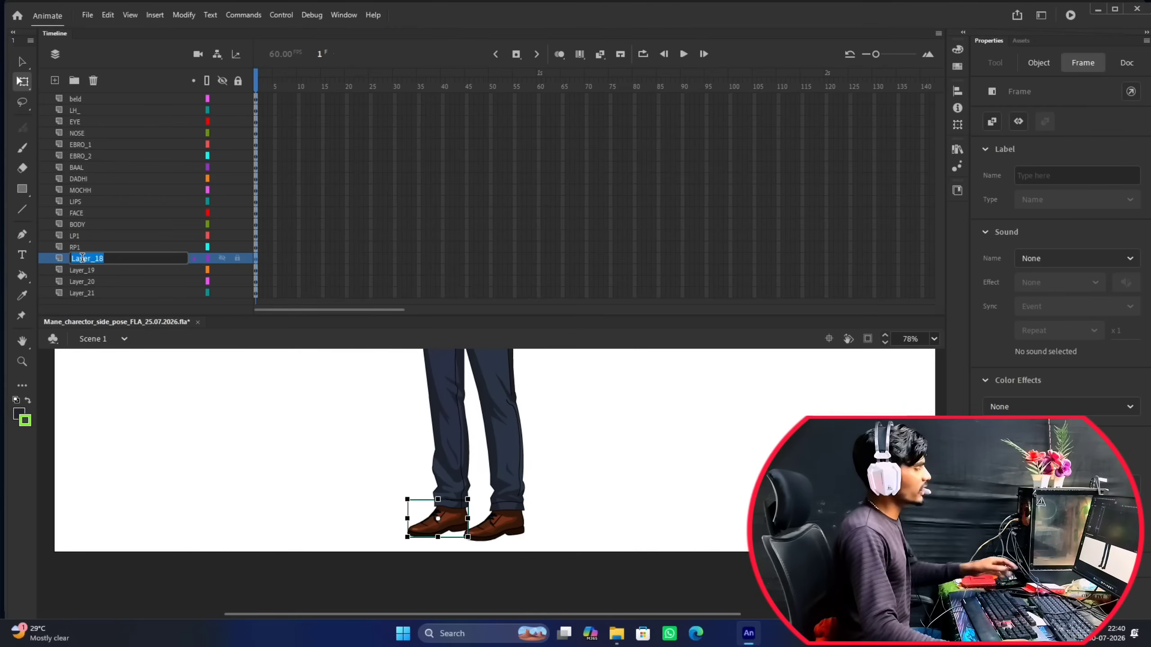
pyautogui.write('R')
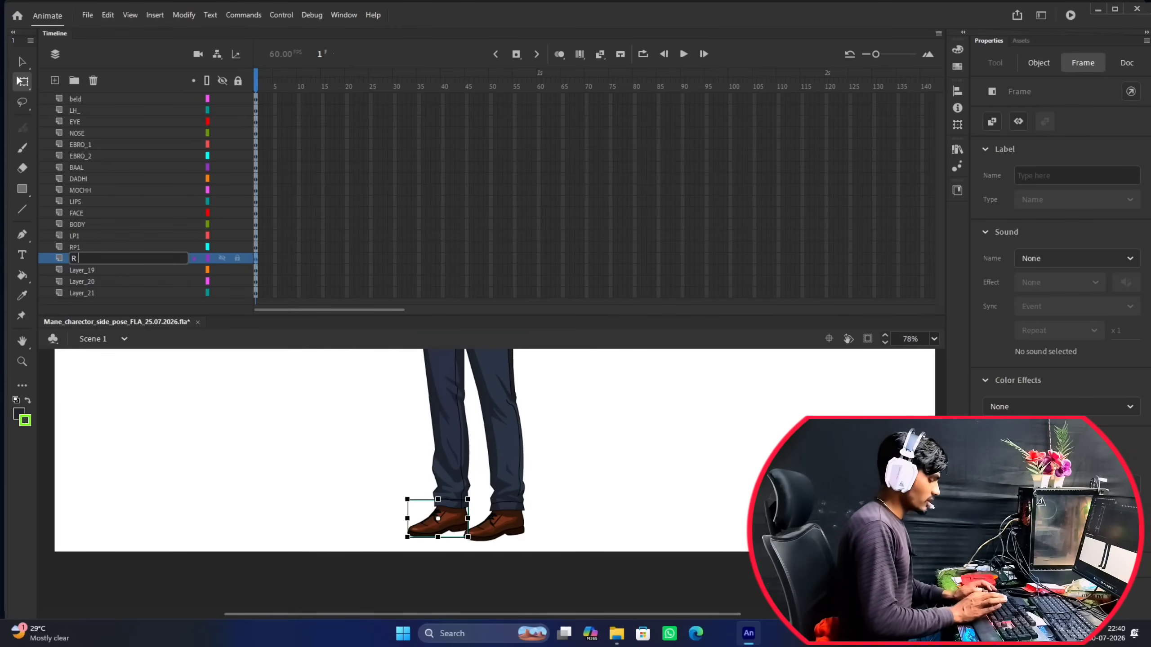
pyautogui.write(' JUTA')
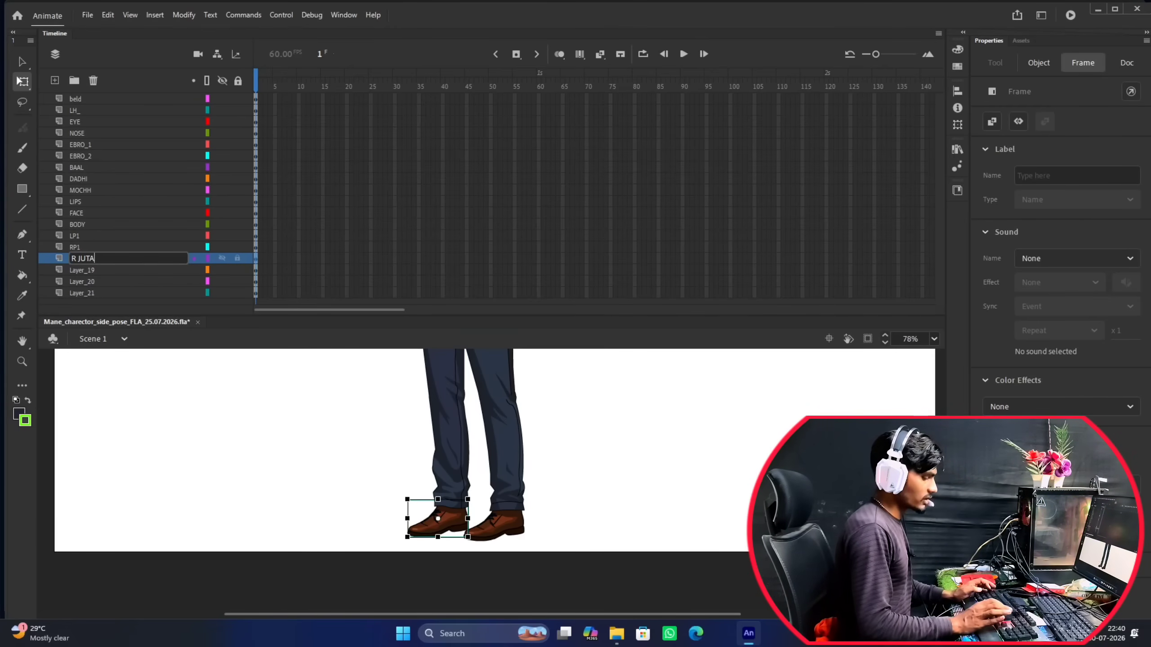
pyautogui.press('Return')
# Rename Layer_19, which holds the character's other shoe, as L_JUTA_.
pyautogui.click(87, 273)
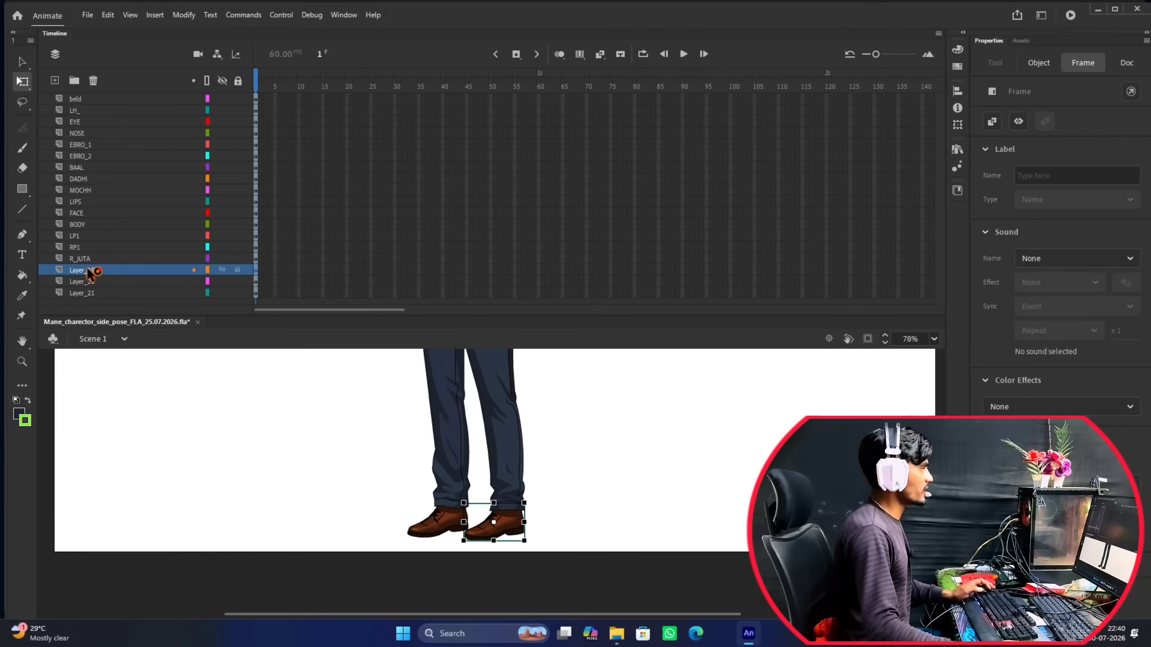
pyautogui.doubleClick(88, 270)
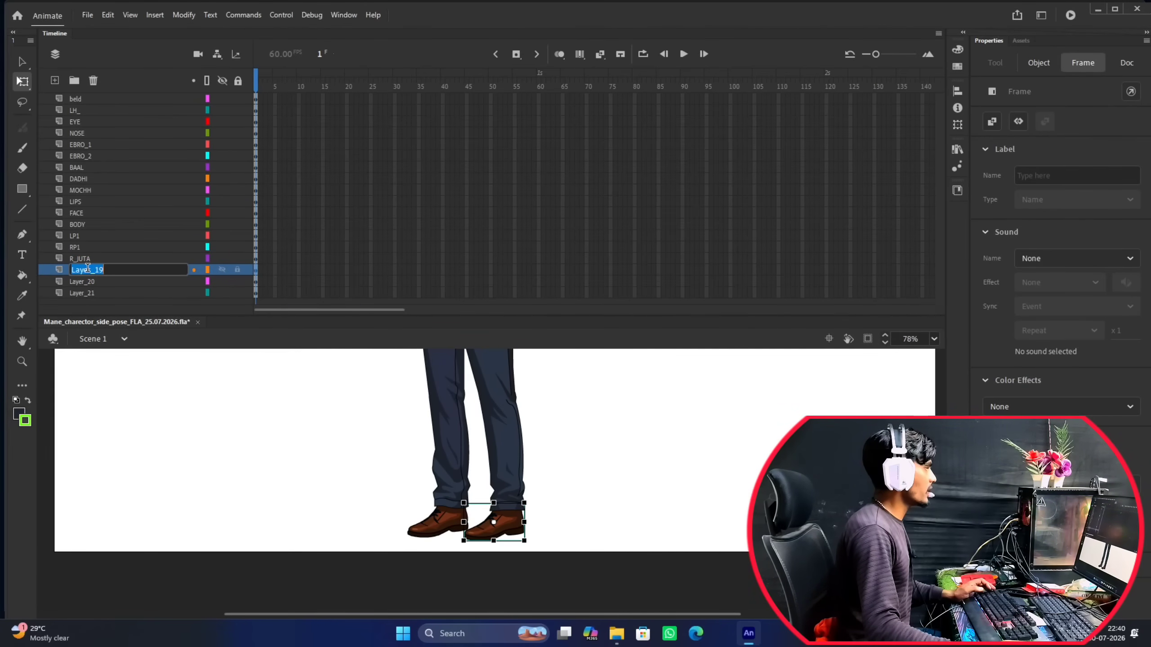
pyautogui.write('L J')
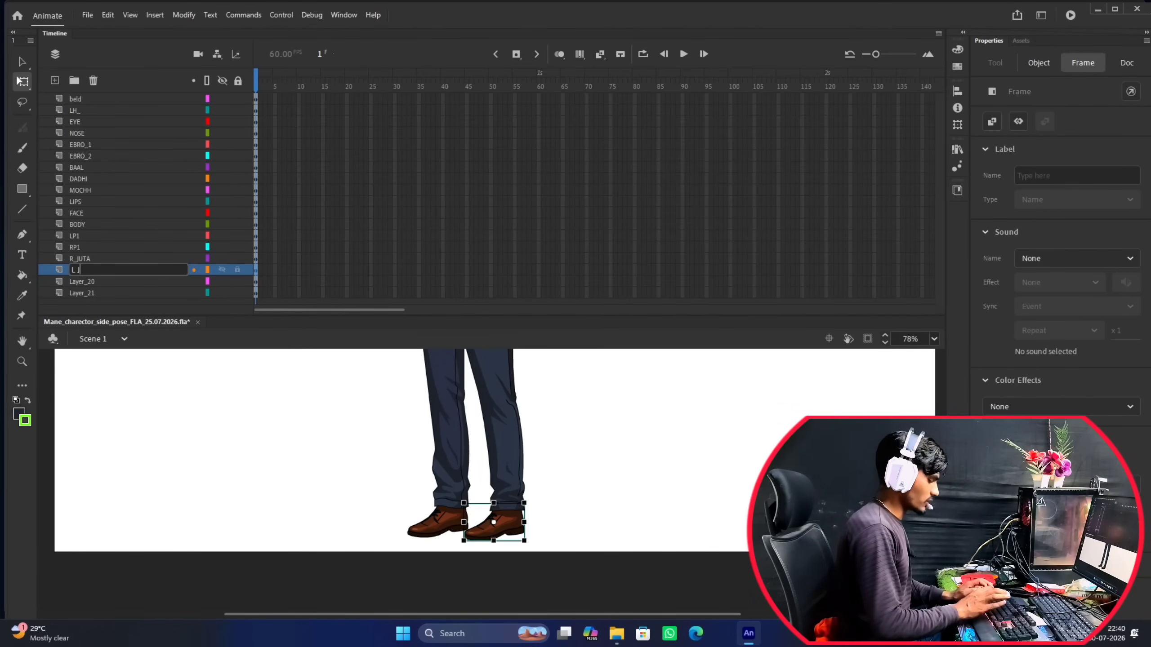
pyautogui.write('UTA_')
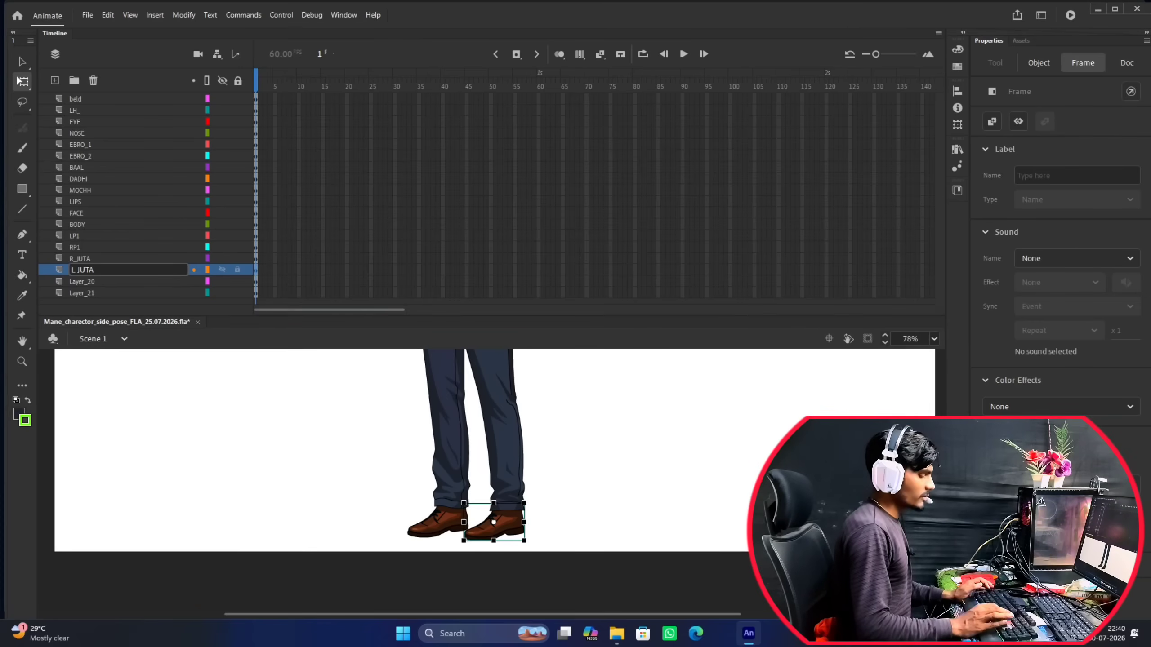
pyautogui.press('Return')
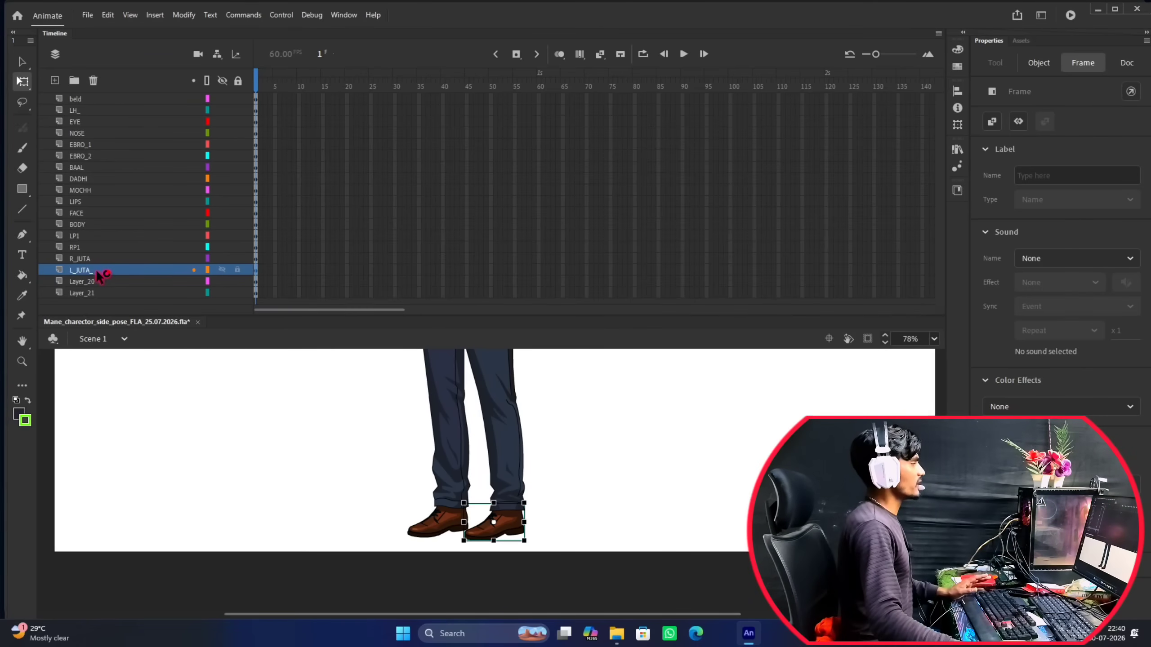
# Identify the arm on Layer_20 and rename this layer as RH.
pyautogui.click(84, 281)
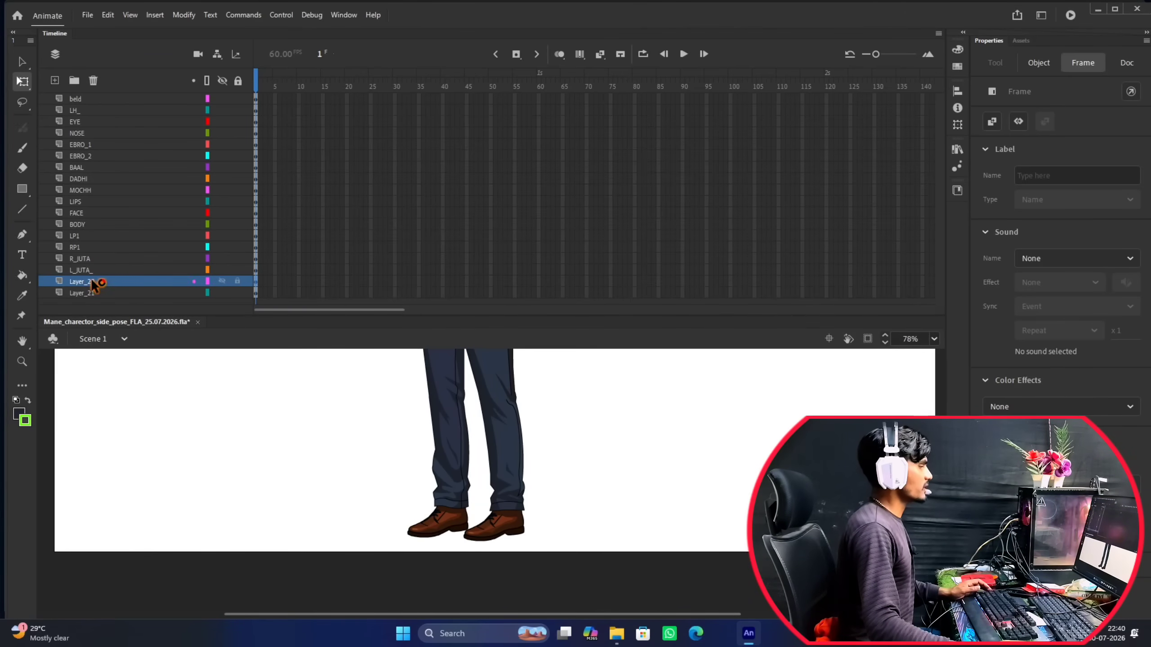
pyautogui.scroll(-9, 487, 409)
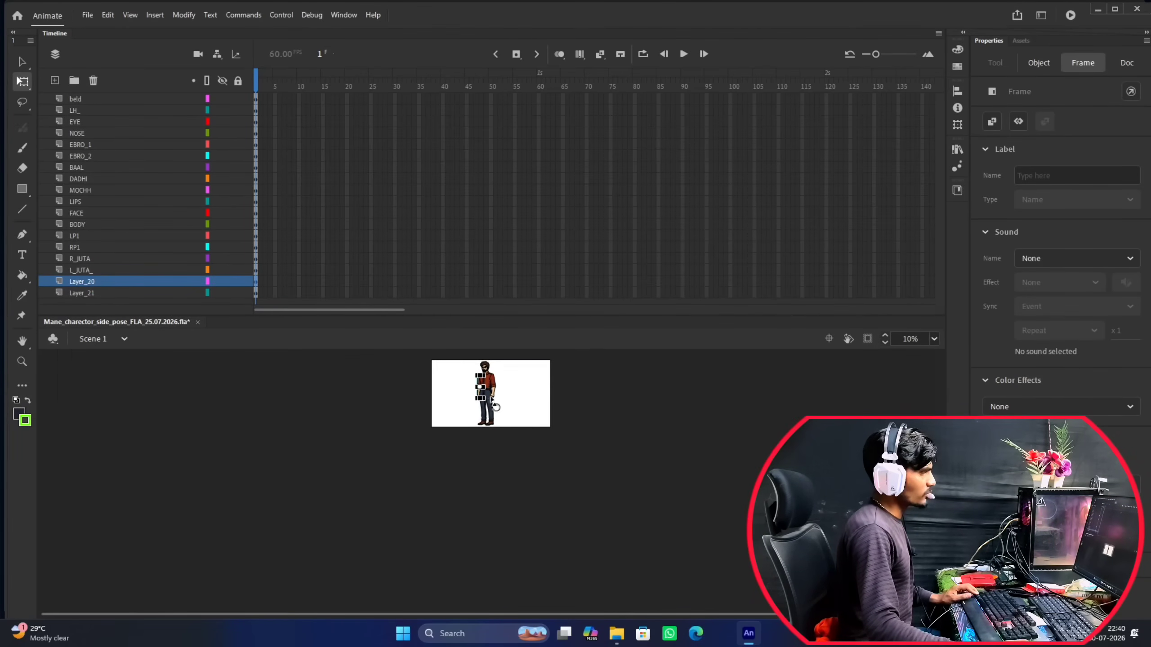
pyautogui.scroll(2, 488, 413)
pyautogui.scroll(8, 485, 438)
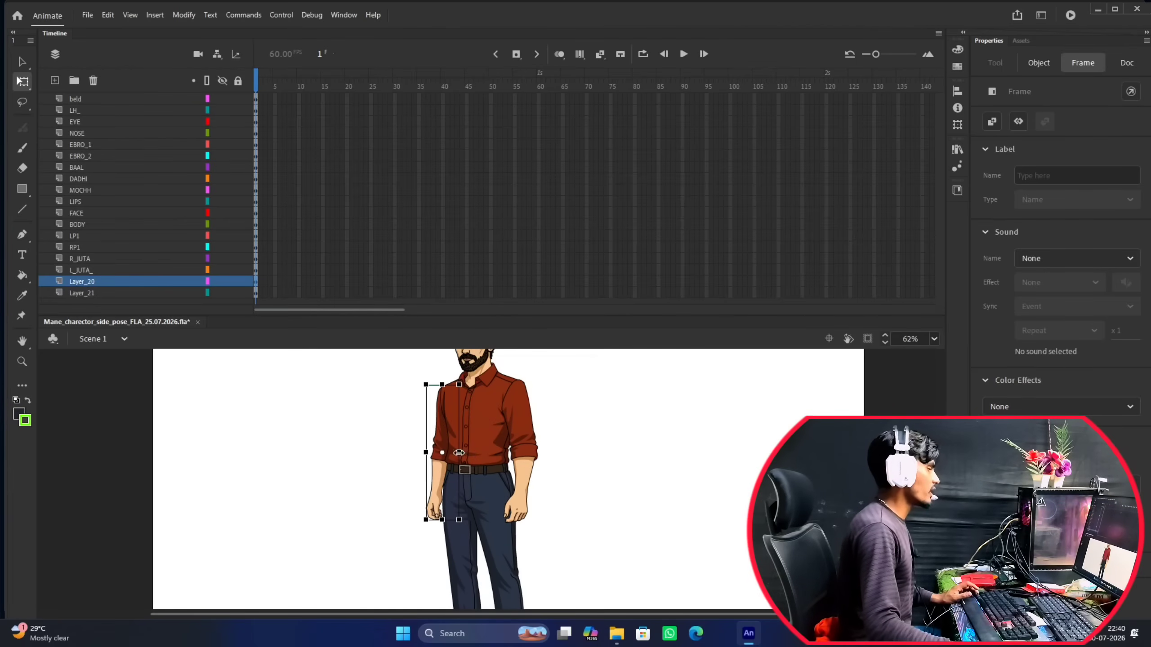
pyautogui.doubleClick(84, 282)
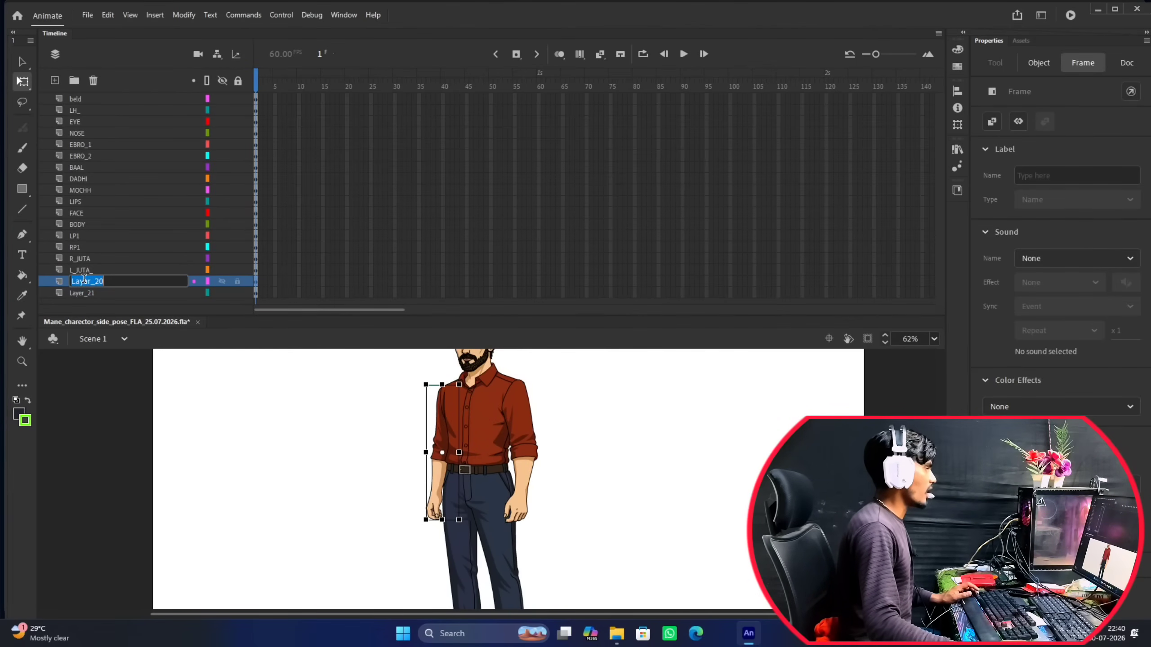
pyautogui.write('RH')
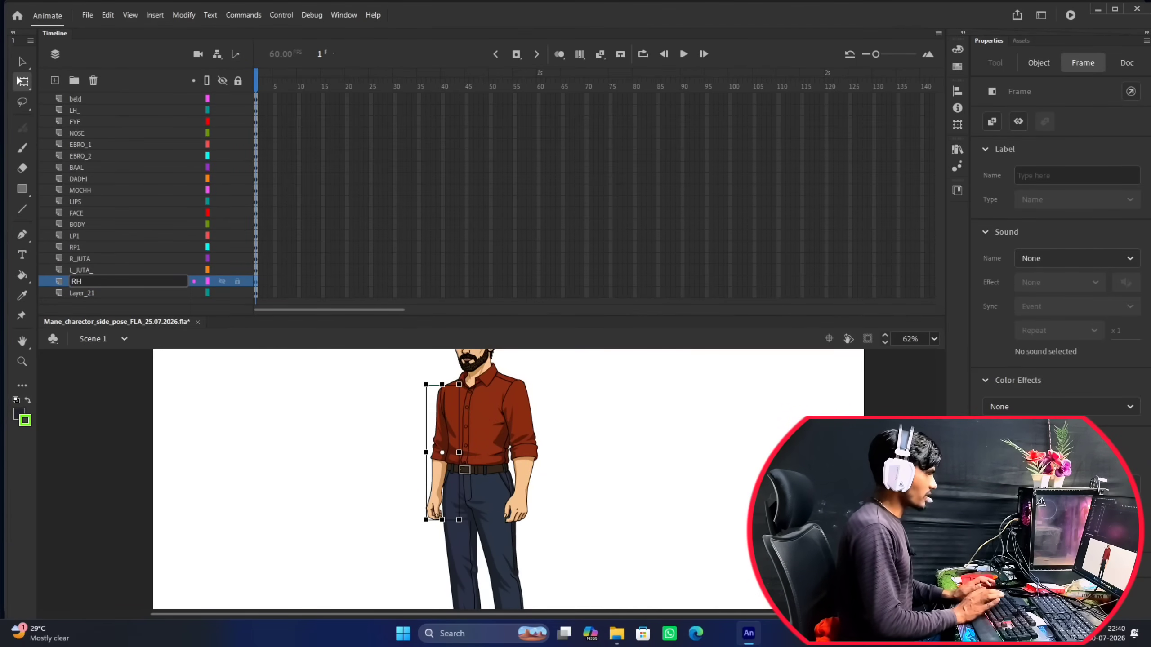
pyautogui.press('Return')
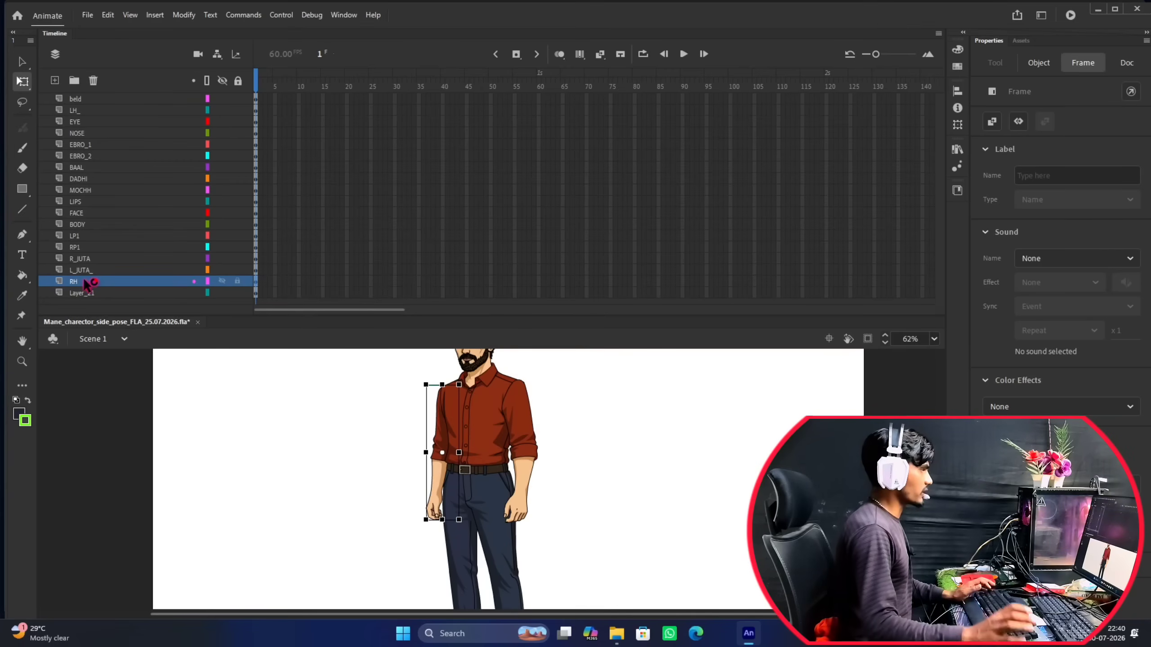
# Identify the neck on Layer_21 and rename this layer as GALA.
pyautogui.click(92, 294)
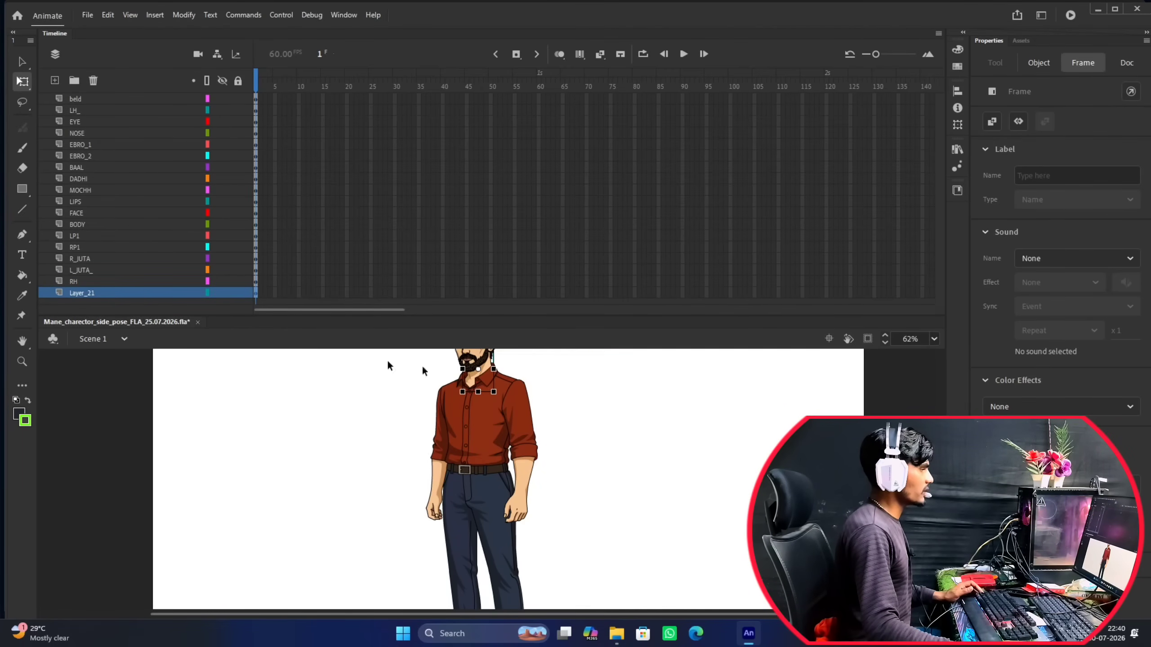
pyautogui.scroll(6, 509, 377)
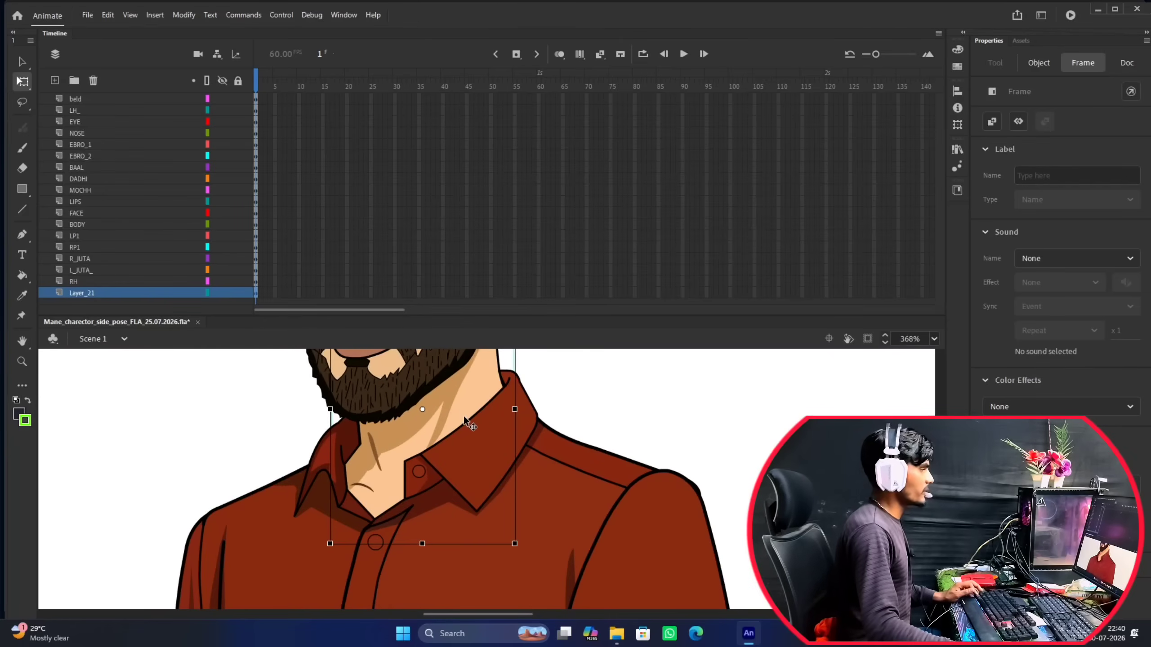
pyautogui.scroll(-4, 464, 412)
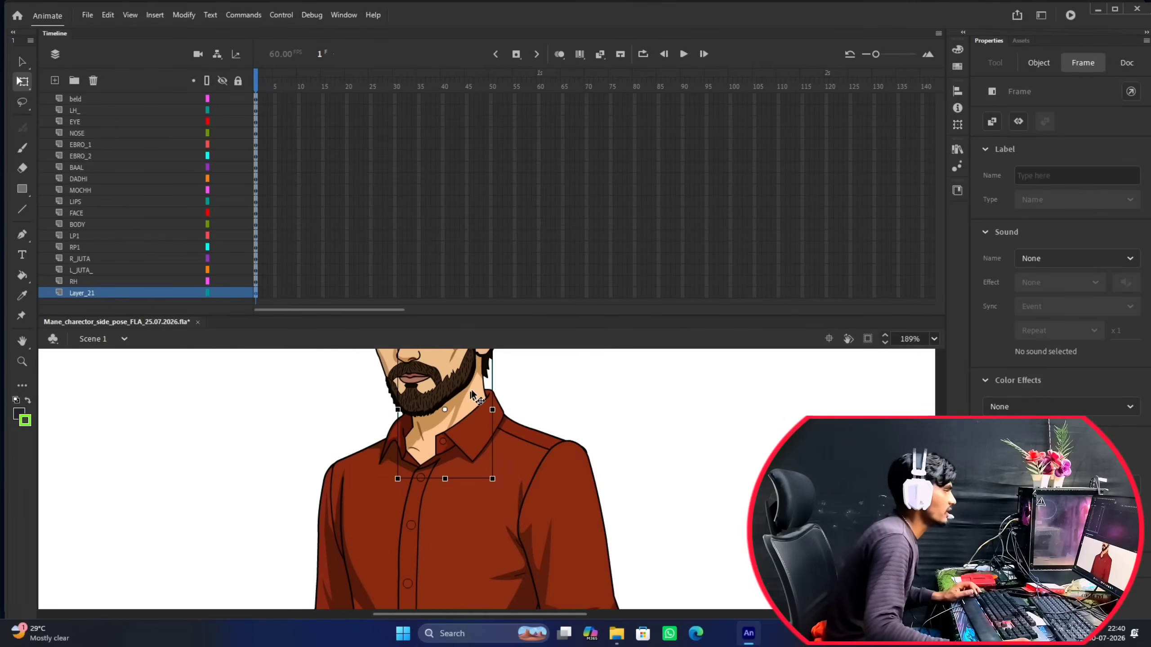
pyautogui.click(593, 404)
pyautogui.hotkey('ctrl', 'z')
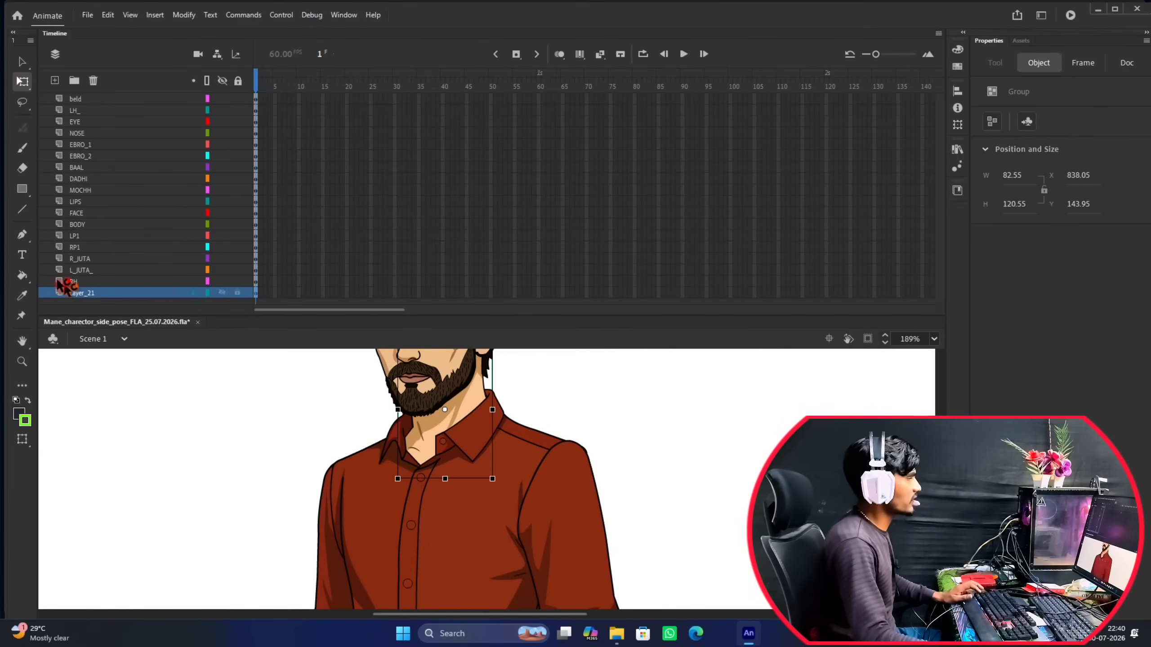
pyautogui.click(74, 295)
pyautogui.doubleClick(84, 292)
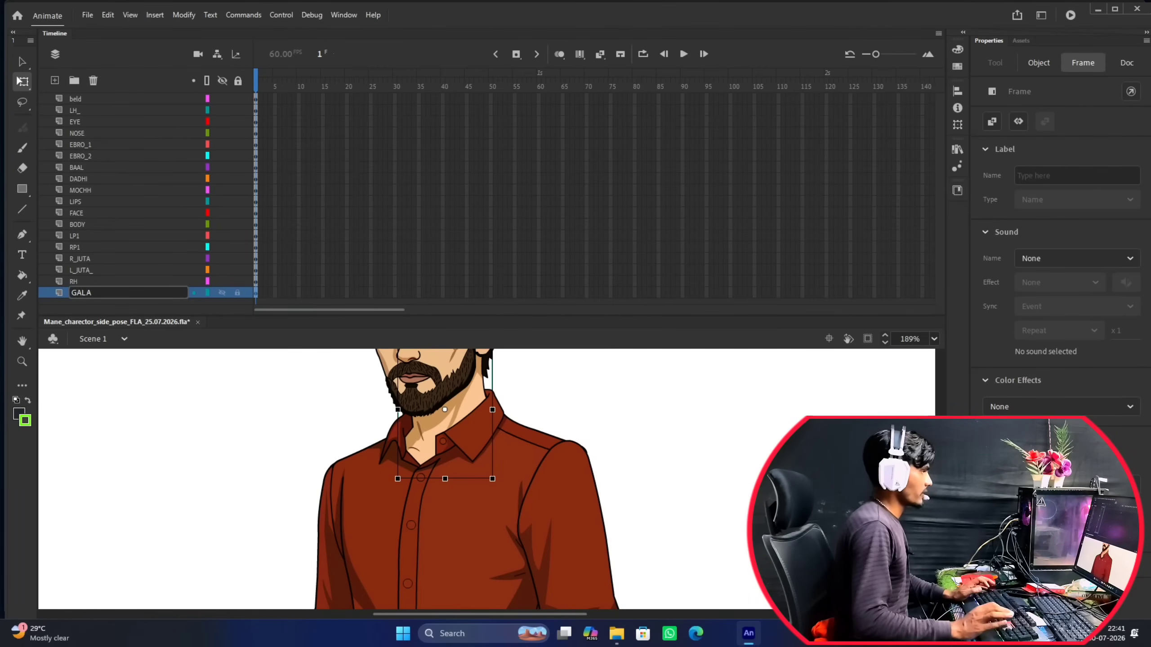
pyautogui.press('Return')
# Shrink the timeline area so the stage shows the whole character, and deselect the neck.
pyautogui.hotkey('ctrl', '2')
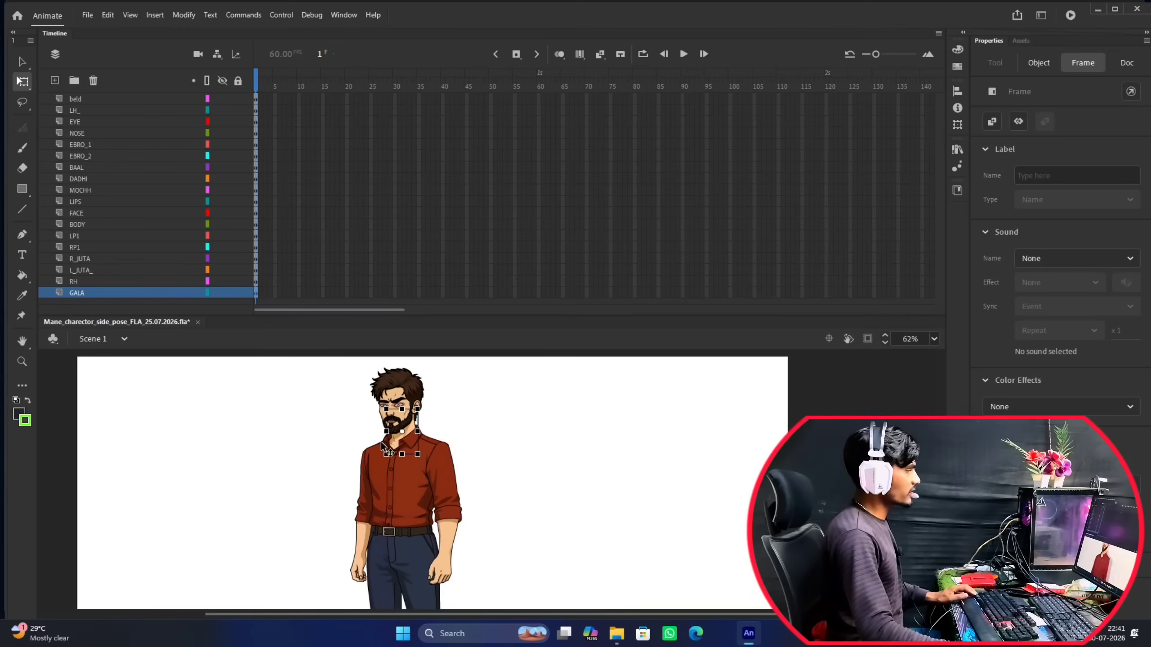
pyautogui.moveTo(436, 318); pyautogui.dragTo(472, 141)
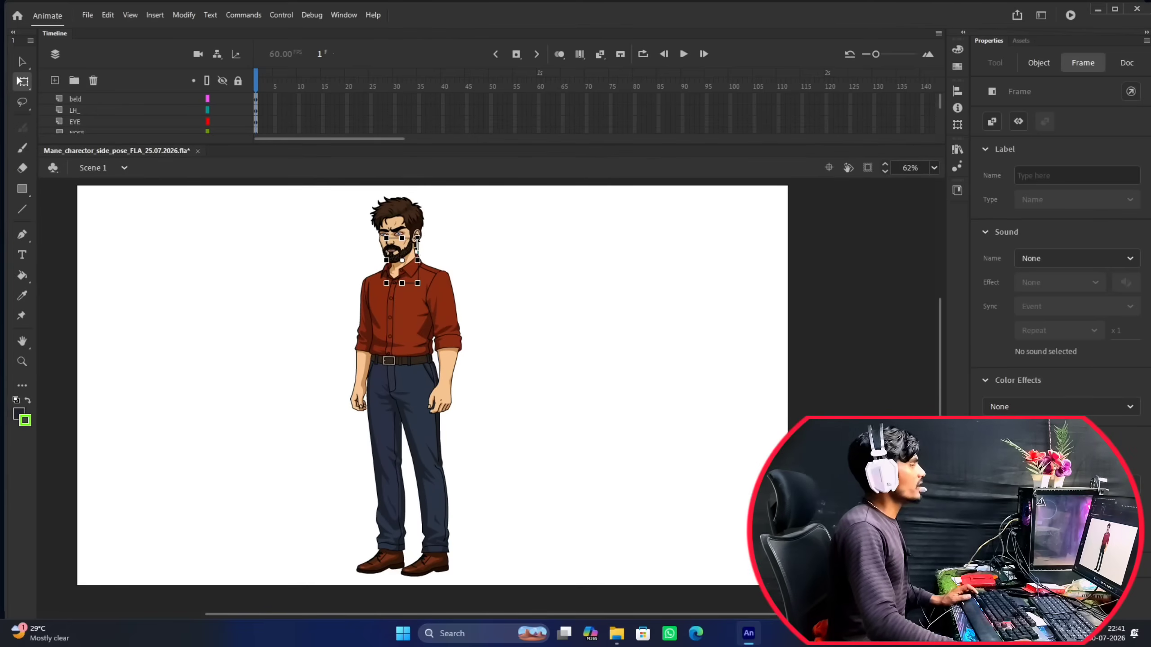
pyautogui.scroll(2, 419, 245)
pyautogui.click(484, 279)
pyautogui.scroll(-2, 407, 277)
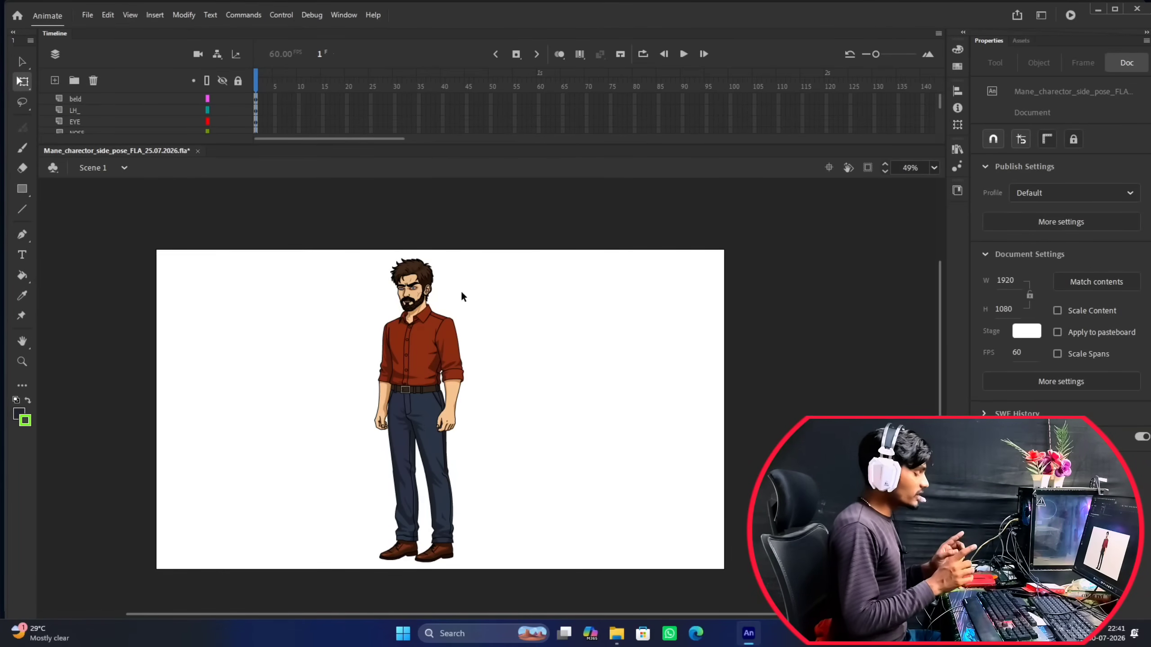
# Create a new folder on drive D from the Save As dialog, open it, and cancel the save.
pyautogui.hotkey('ctrl', 'shift', 's')
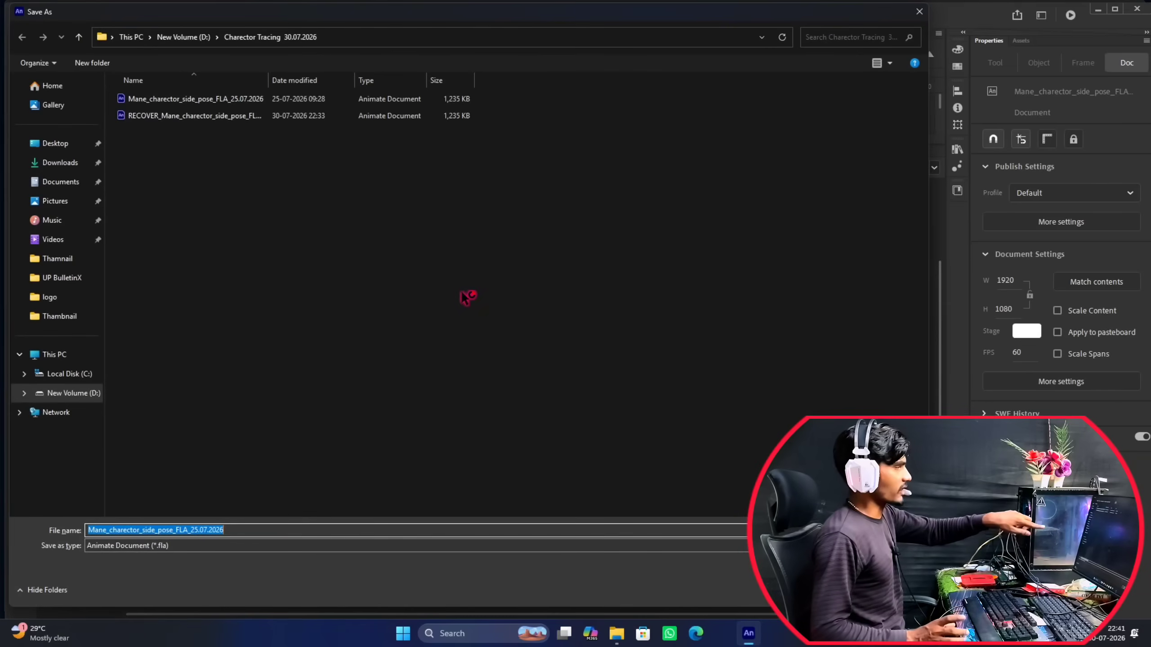
pyautogui.click(45, 354)
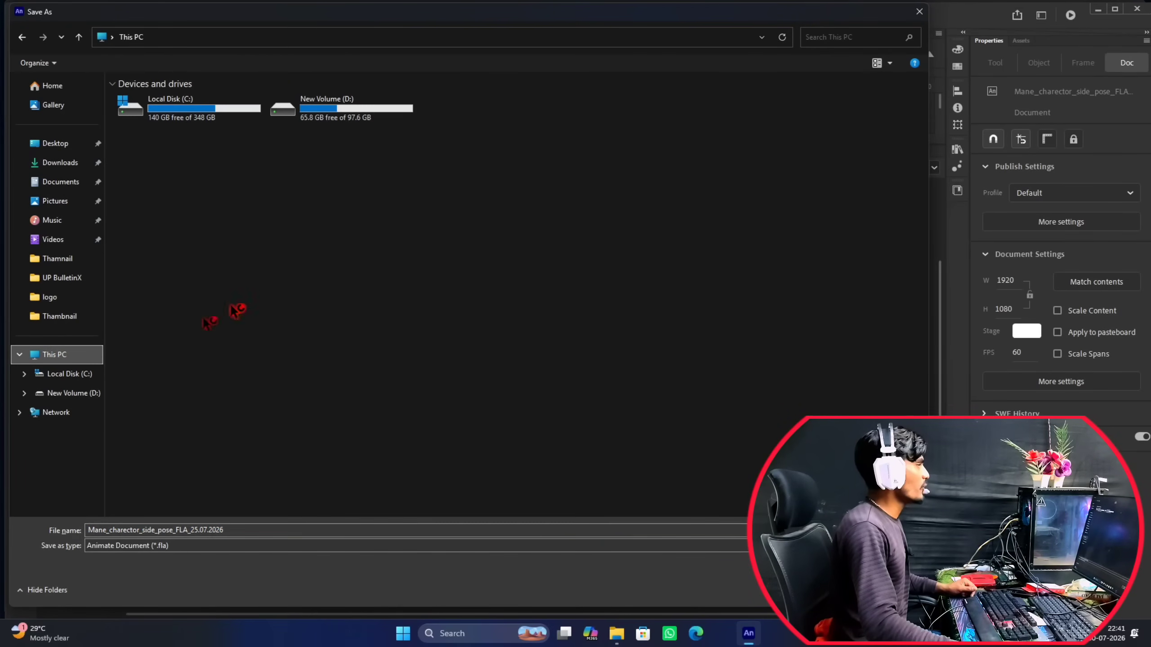
pyautogui.doubleClick(340, 116)
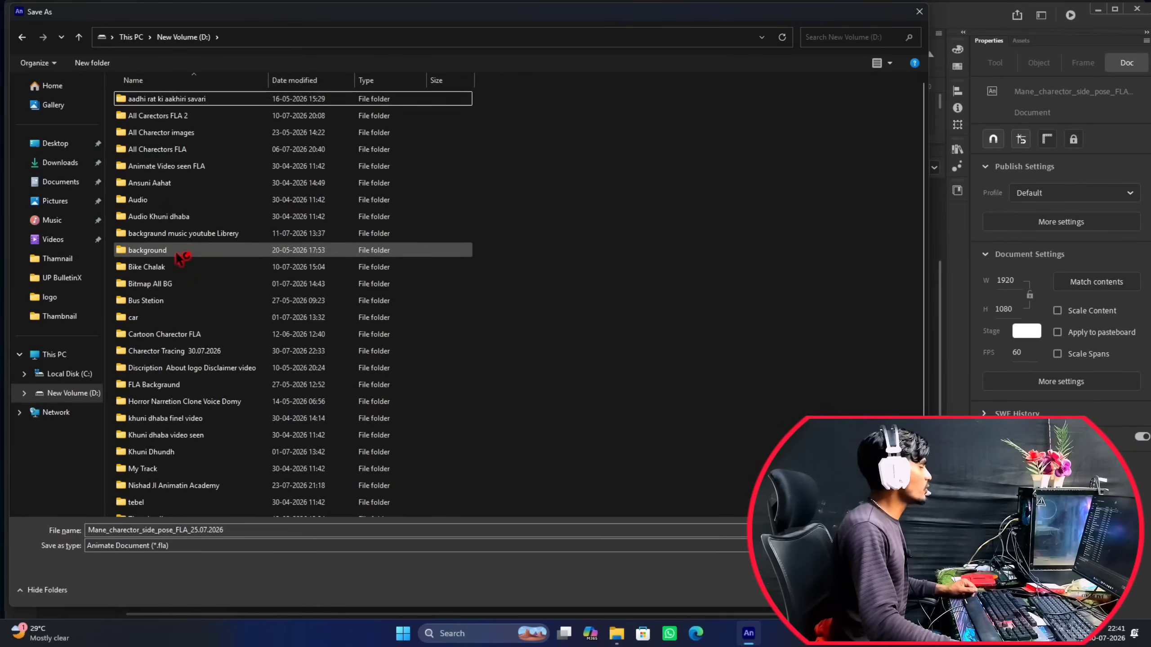
pyautogui.click(90, 64)
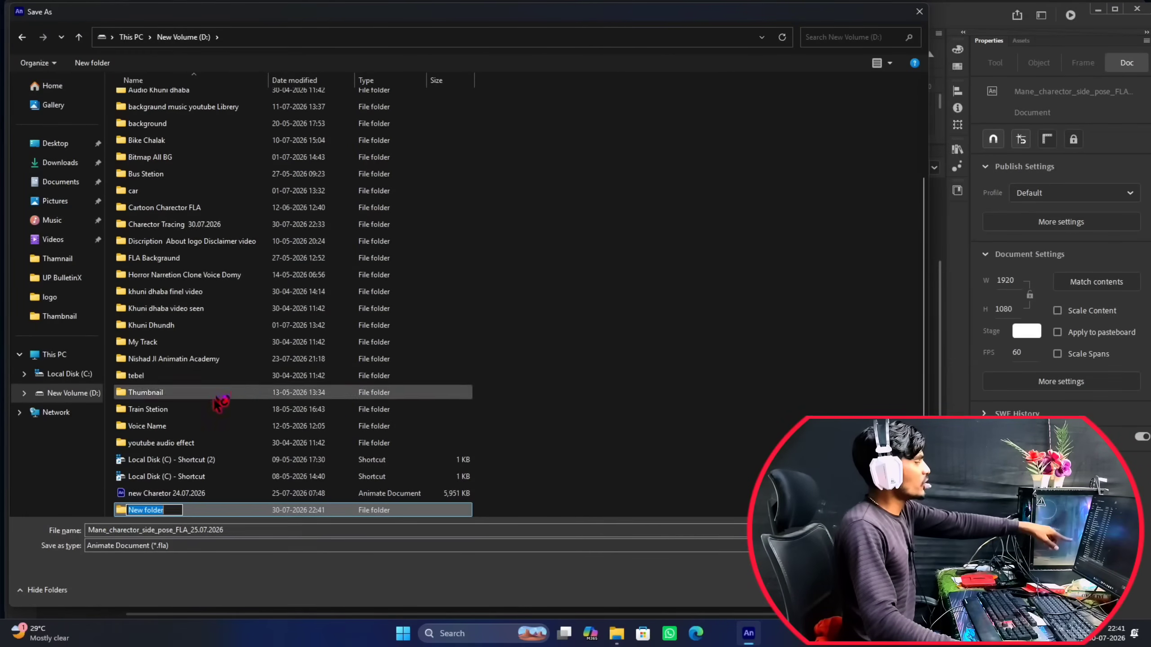
pyautogui.click(483, 304)
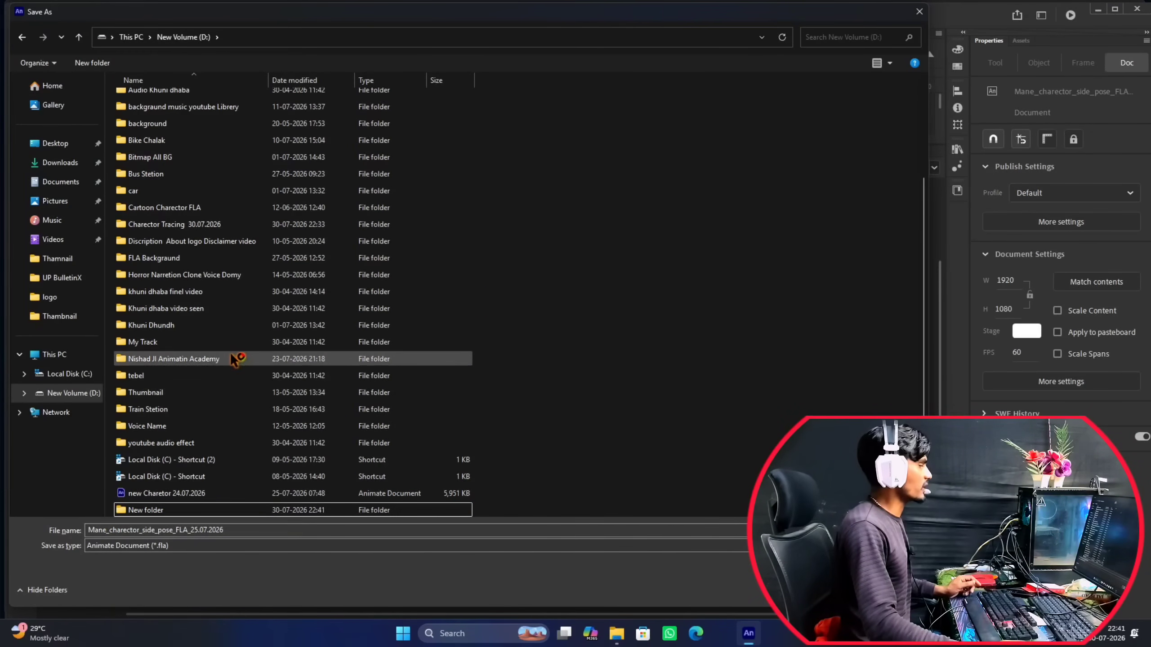
pyautogui.doubleClick(175, 510)
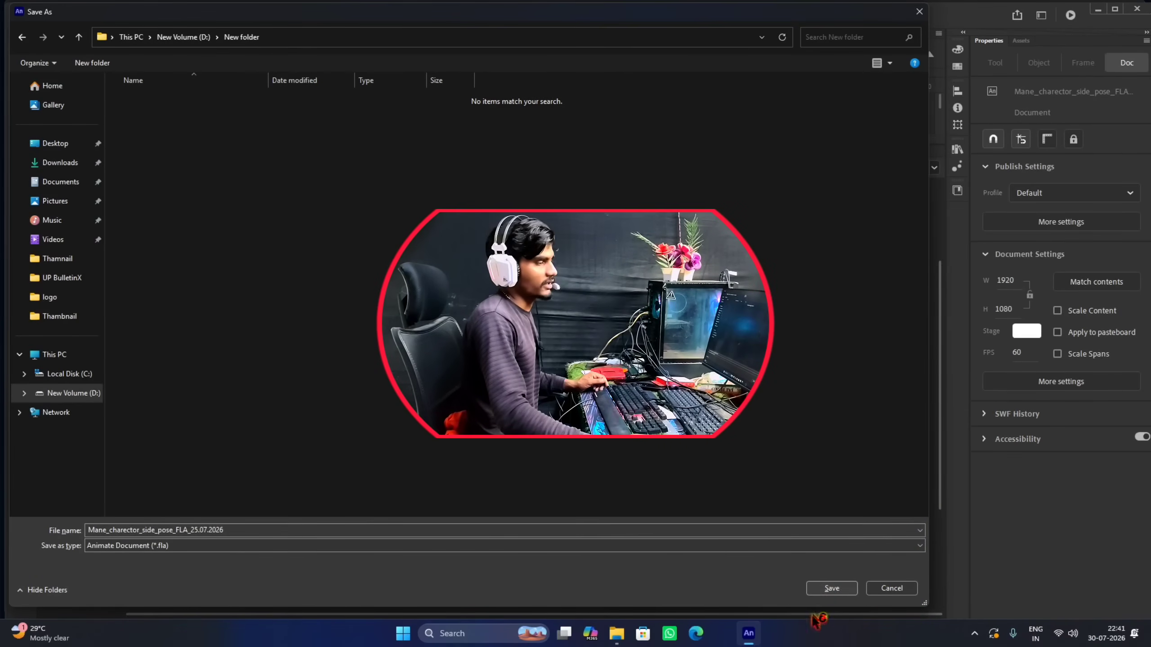
pyautogui.click(891, 588)
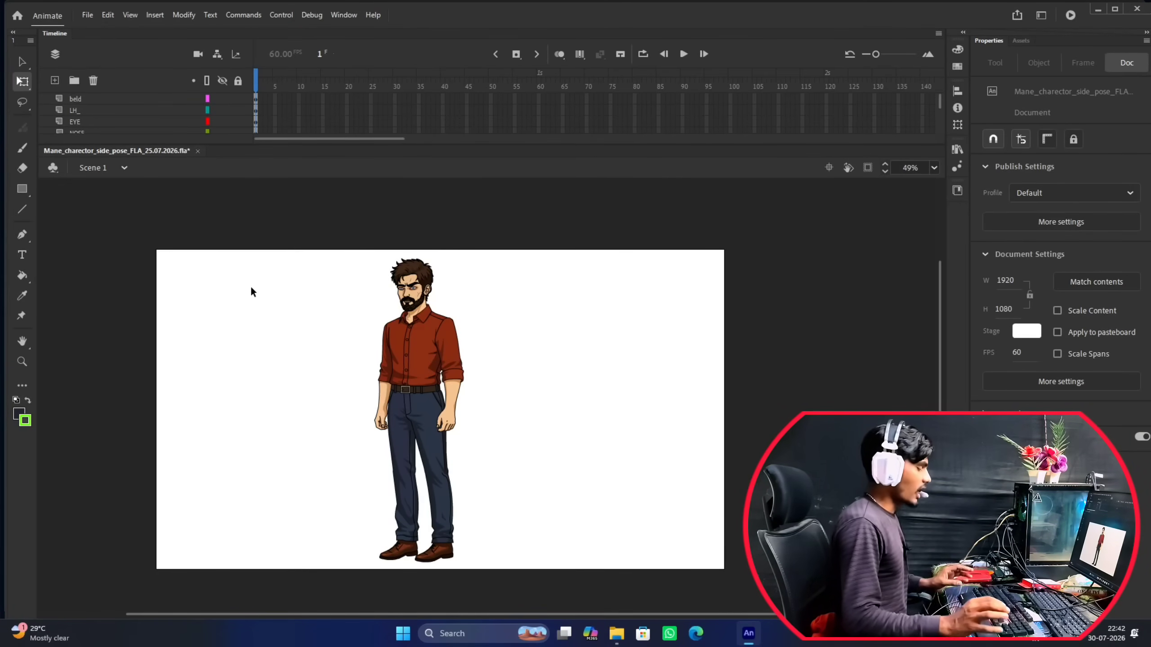
# Save the document under its existing name and enlarge the timeline to list every layer from beld to GALA.
pyautogui.hotkey('ctrl', 's')
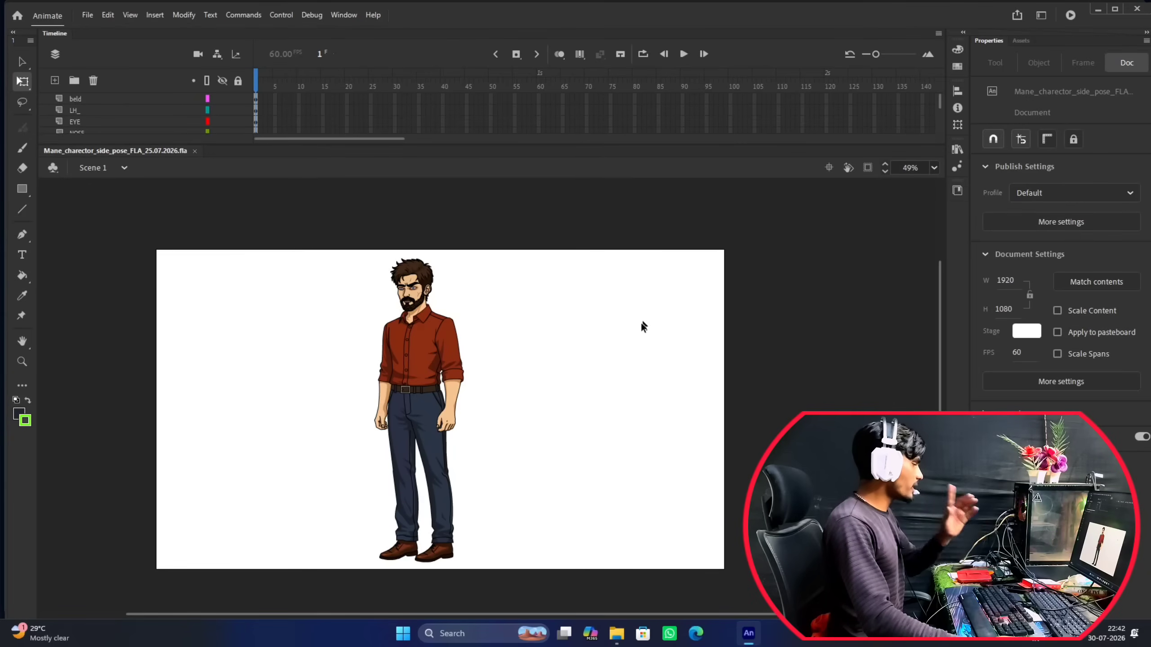
pyautogui.click(934, 169)
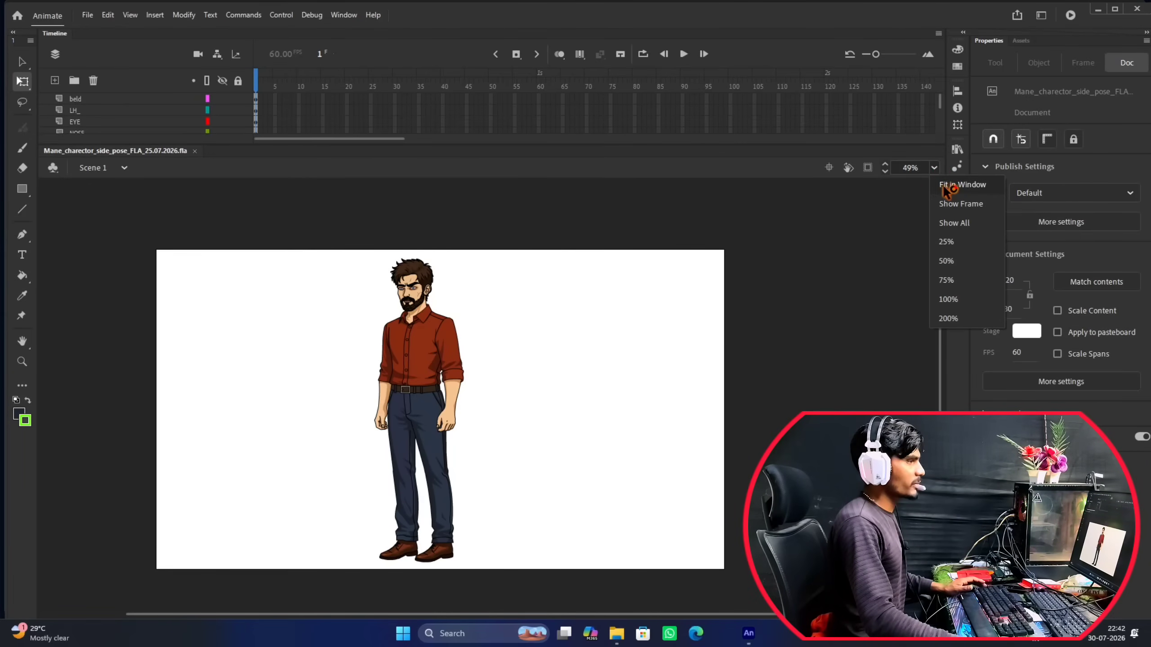
pyautogui.click(950, 186)
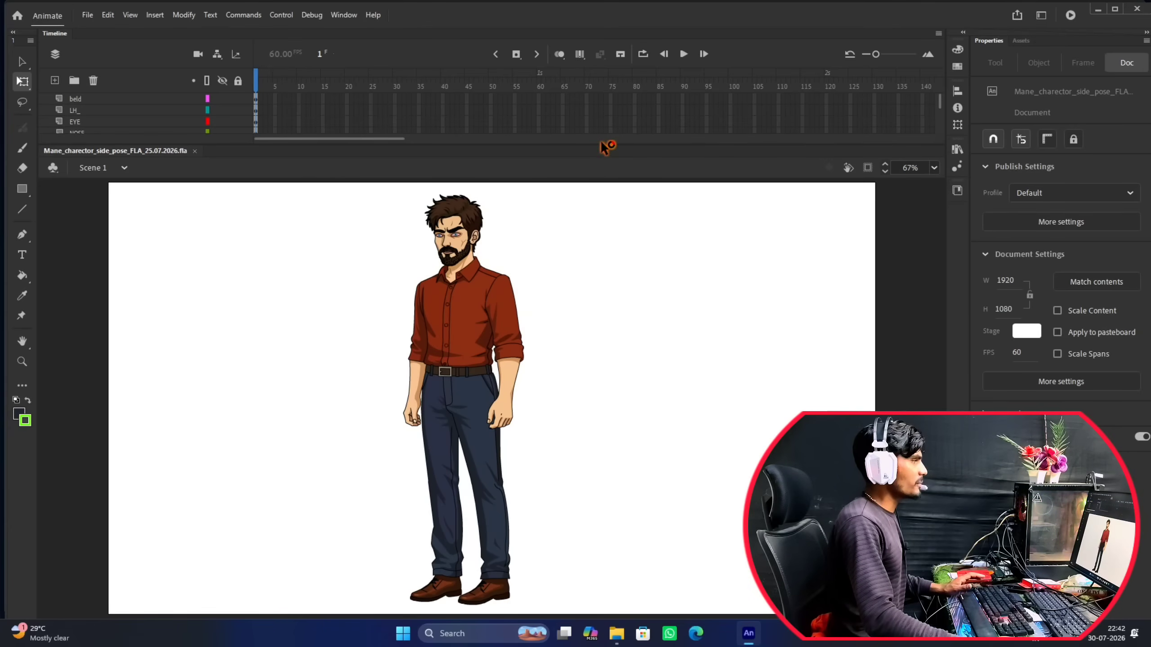
pyautogui.moveTo(601, 144); pyautogui.dragTo(601, 93)
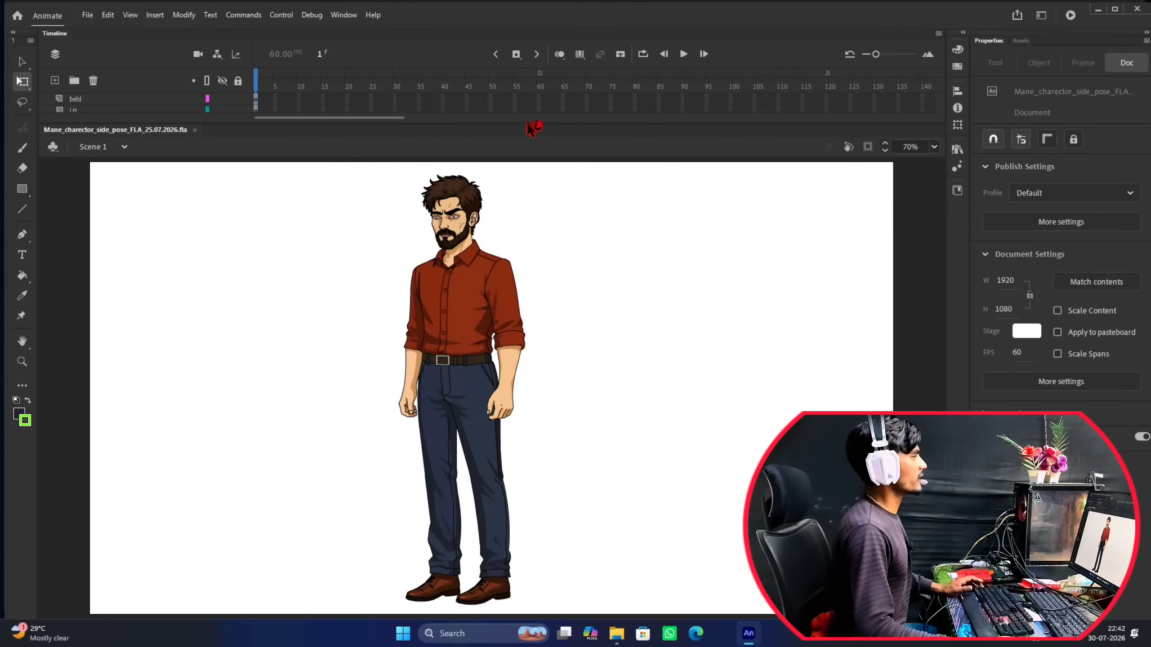
pyautogui.moveTo(527, 123); pyautogui.dragTo(537, 308)
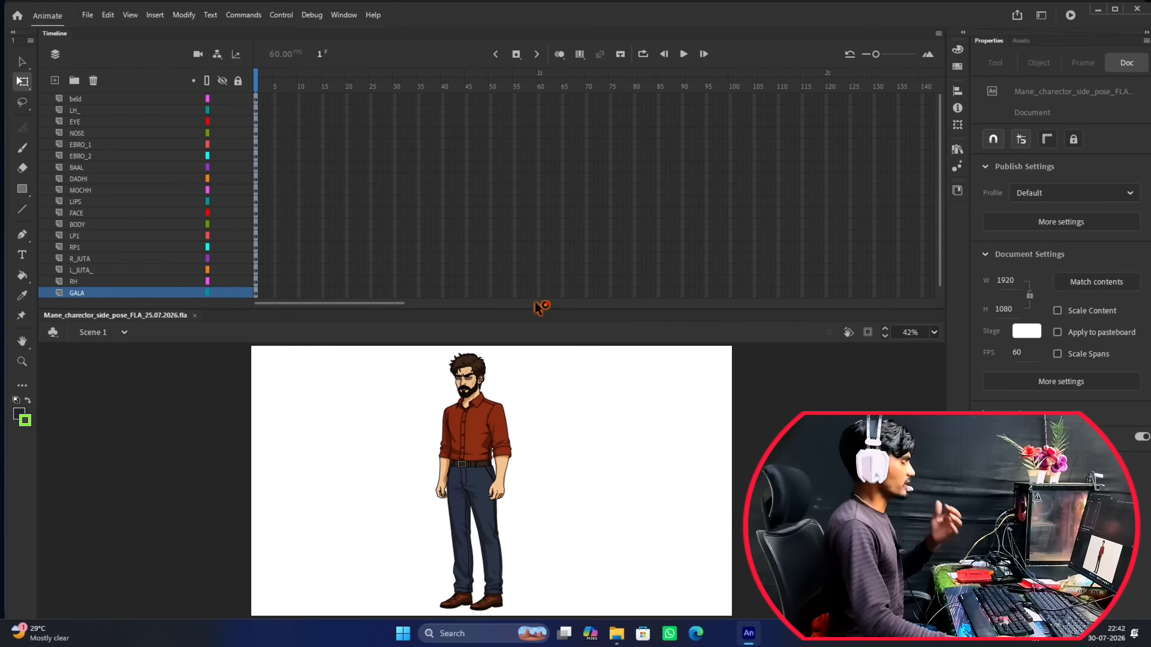
pyautogui.click(96, 101)
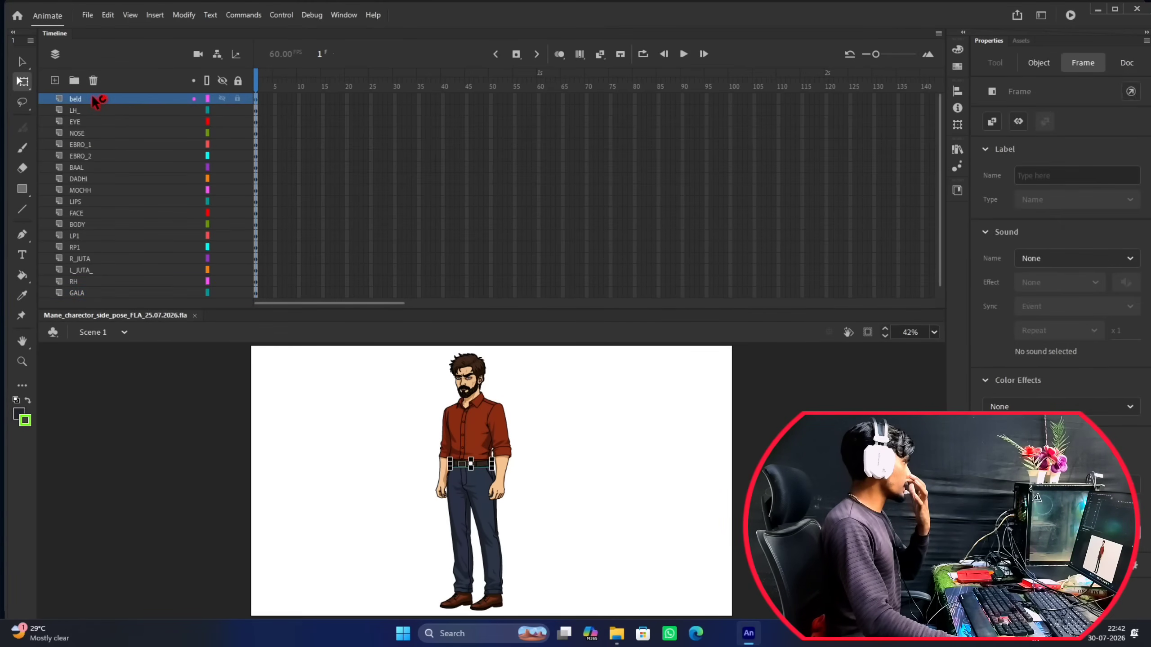
pyautogui.click(669, 420)
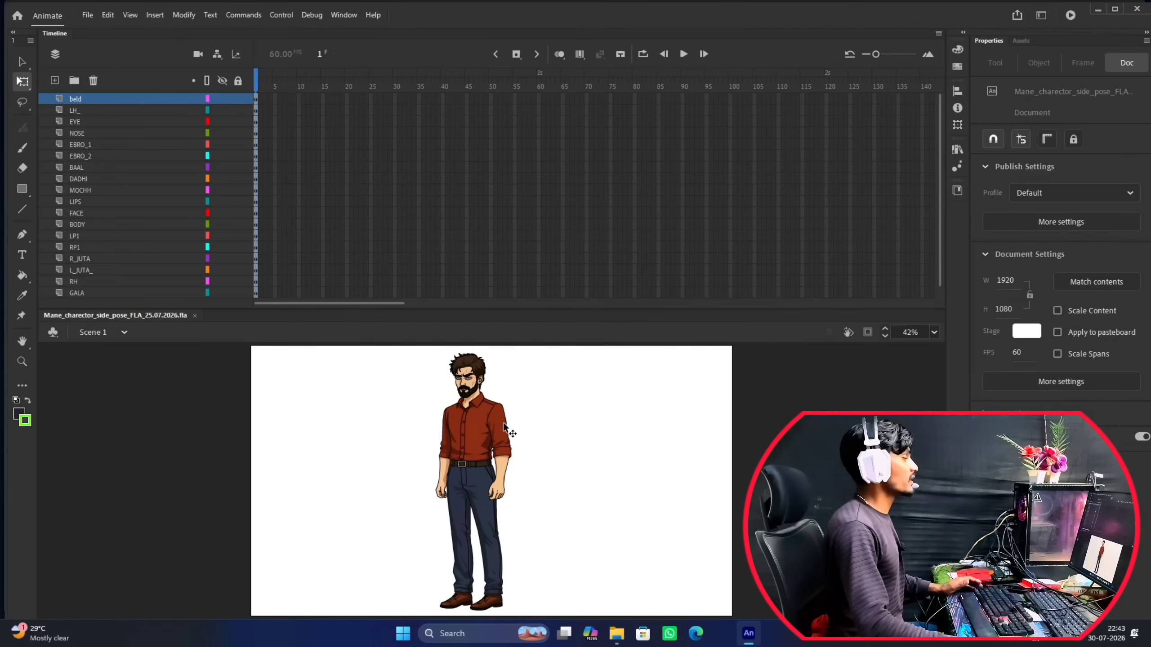
# Identify the hair's layer on the stage and move this BAAL layer to the top of the layer stack.
pyautogui.scroll(5, 503, 423)
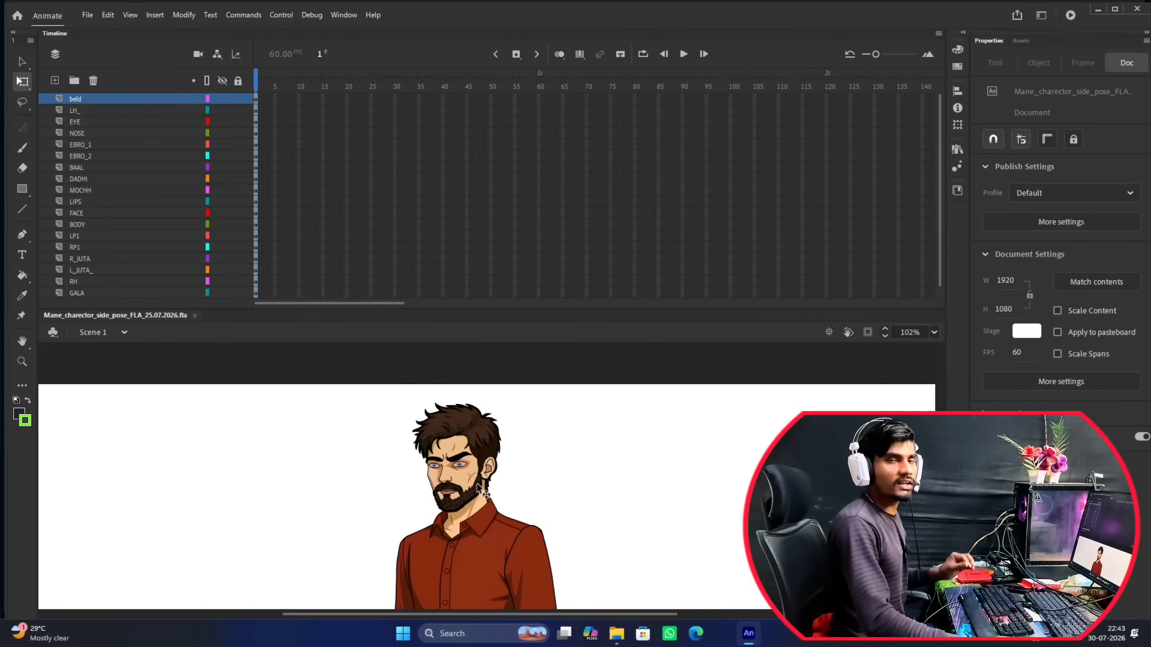
pyautogui.scroll(-2, 497, 472)
pyautogui.moveTo(494, 466); pyautogui.dragTo(455, 396)
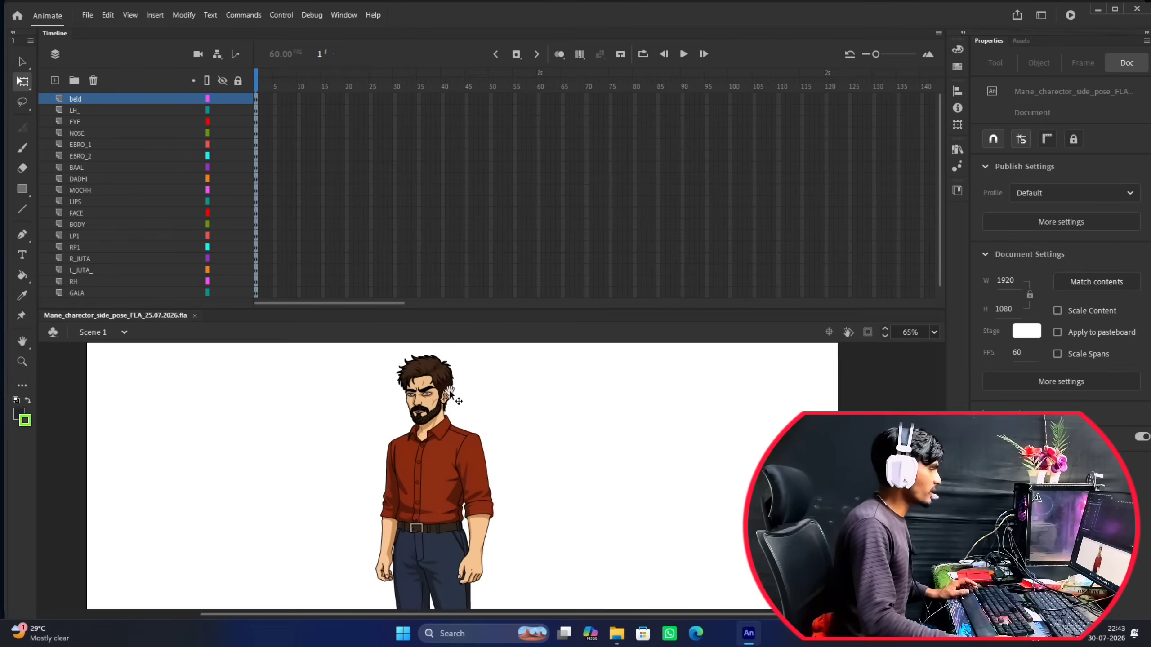
pyautogui.scroll(1, 457, 391)
pyautogui.click(445, 375)
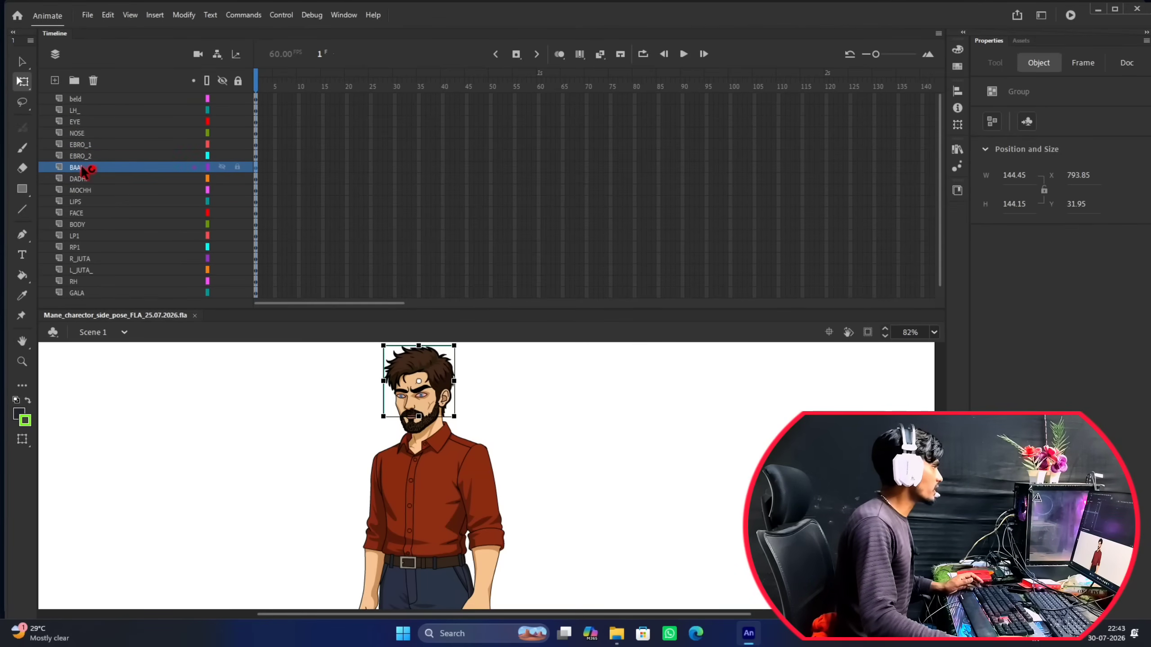
pyautogui.moveTo(89, 167); pyautogui.dragTo(97, 95)
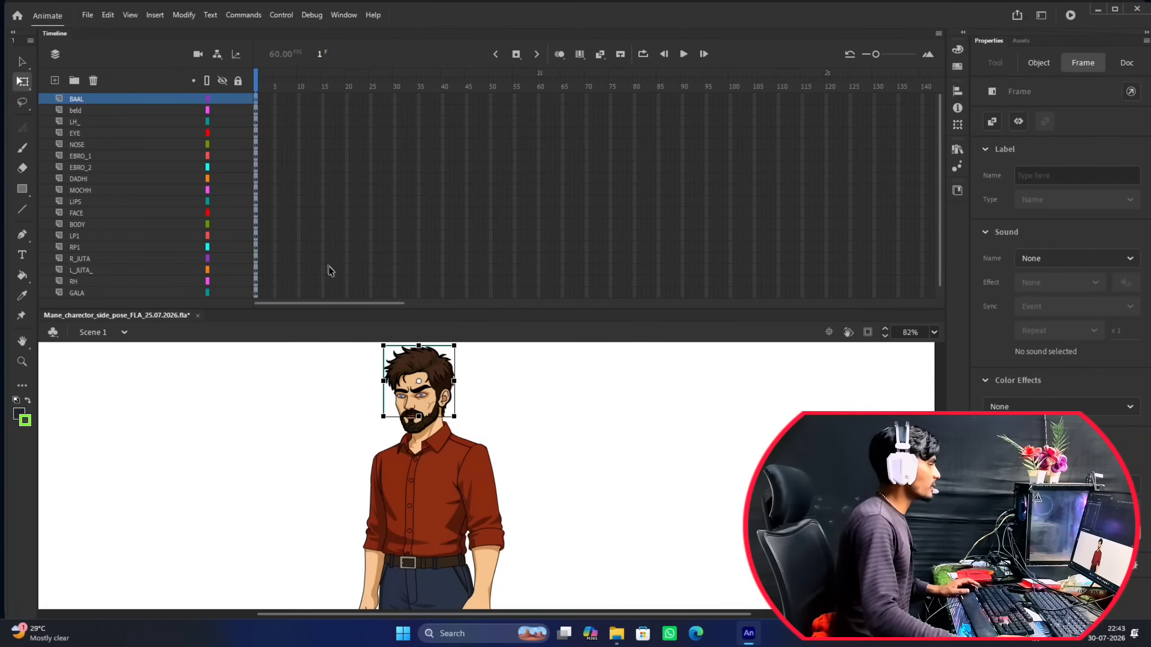
pyautogui.click(509, 397)
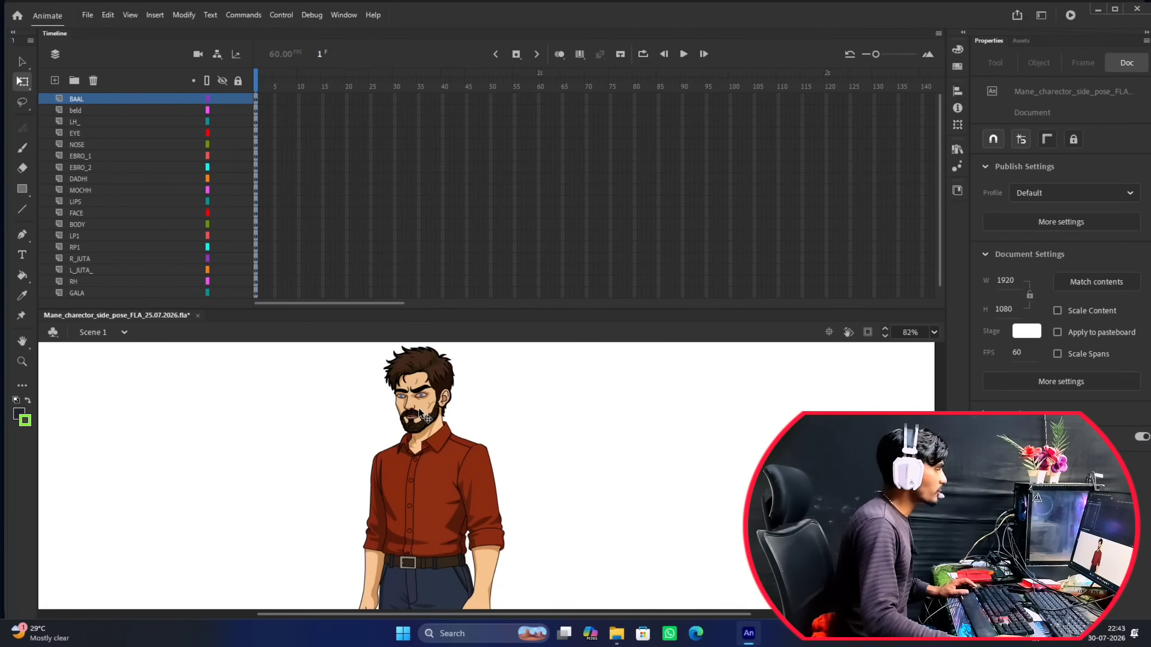
# Select the character's moustache and move its MOCHH layer directly below BAAL.
pyautogui.scroll(3, 419, 408)
pyautogui.click(417, 414)
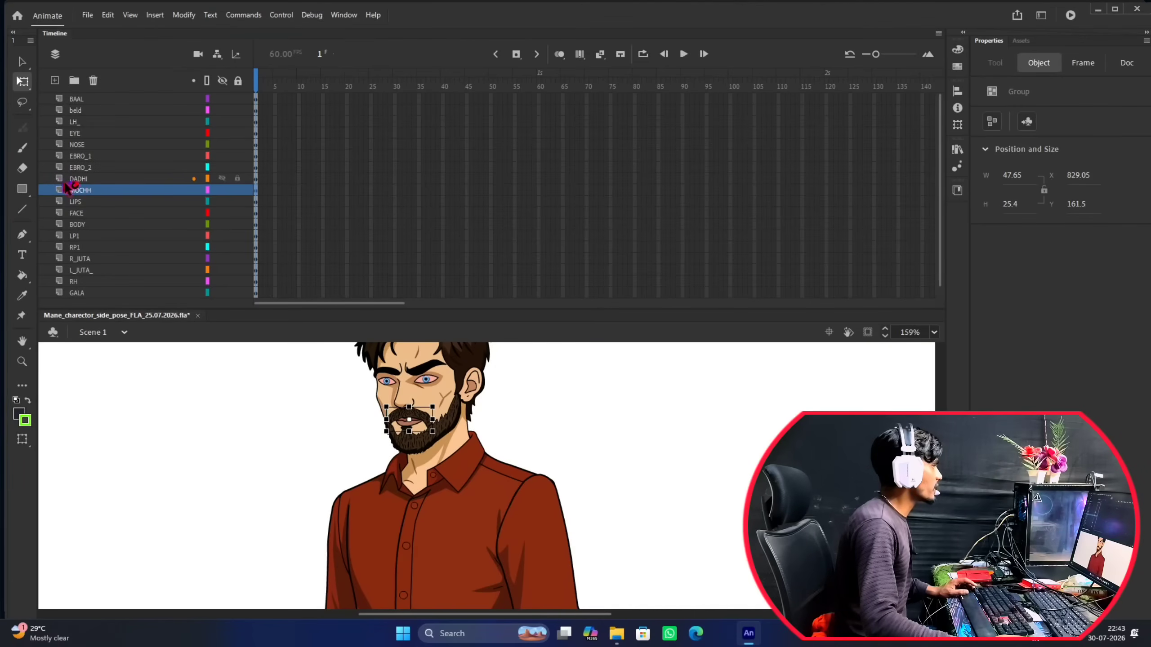
pyautogui.moveTo(79, 190); pyautogui.dragTo(96, 111)
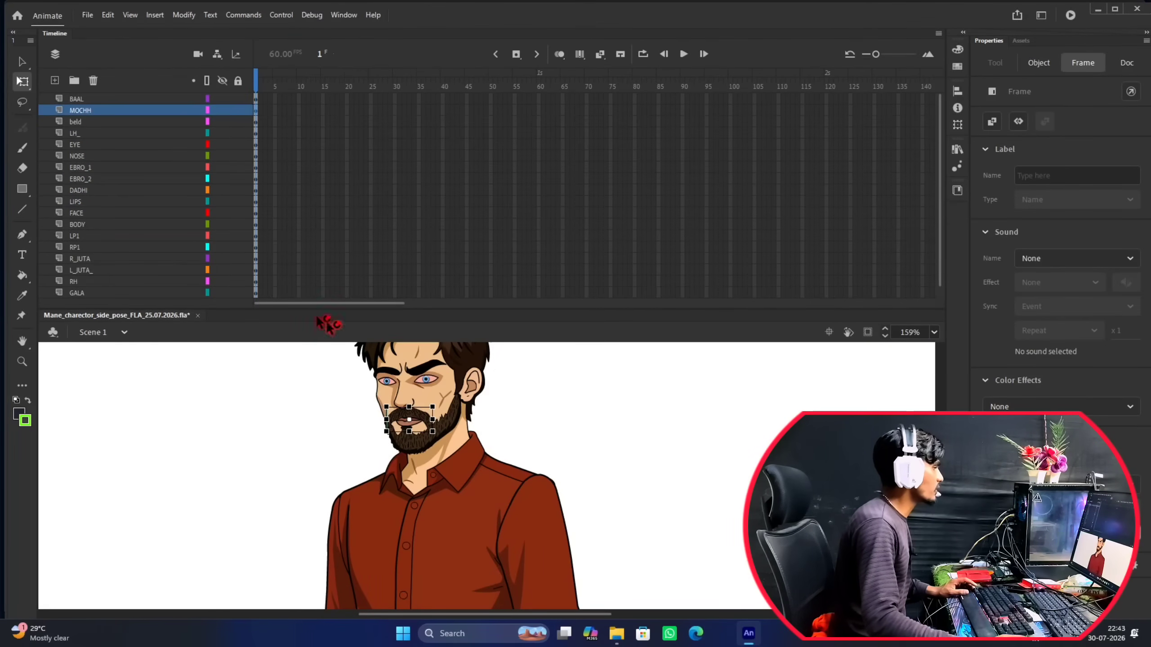
pyautogui.click(525, 399)
# Move the EYE layer directly below MOCHH and check the moustache and eyes on the stage.
pyautogui.click(412, 371)
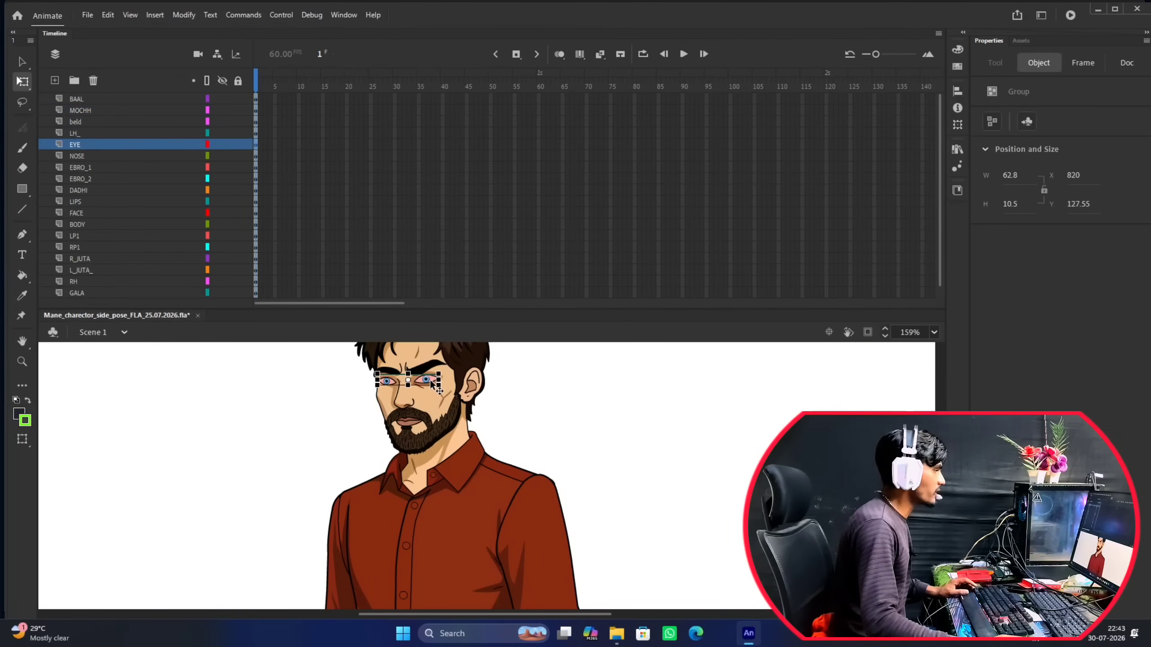
pyautogui.click(97, 151)
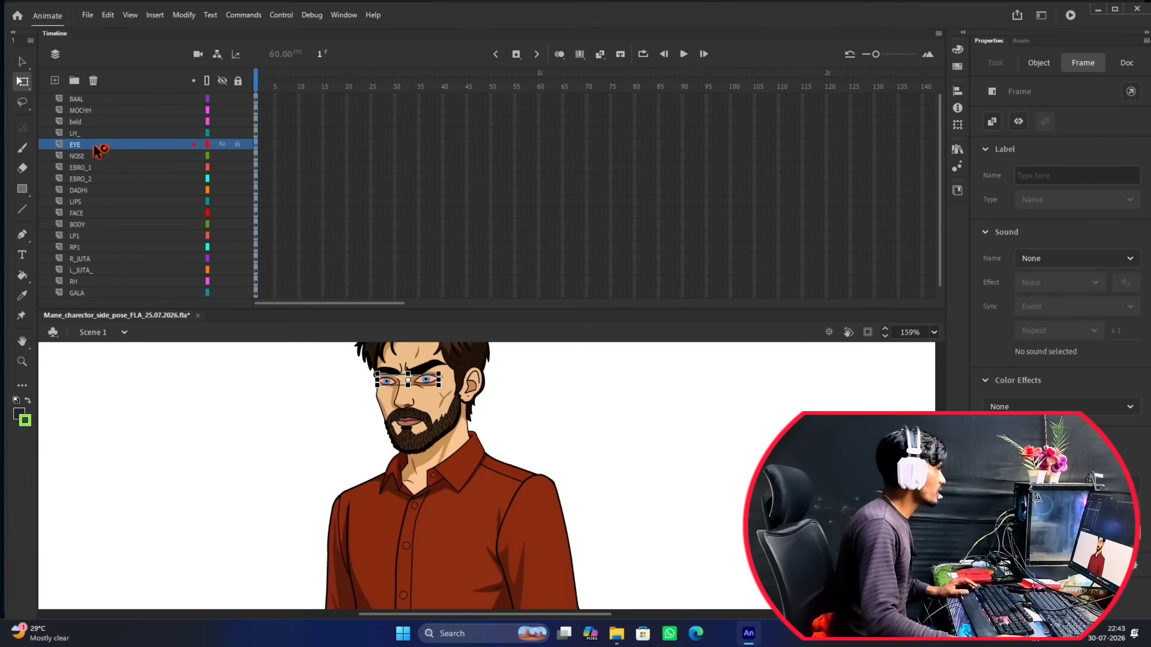
pyautogui.moveTo(96, 146); pyautogui.dragTo(101, 121)
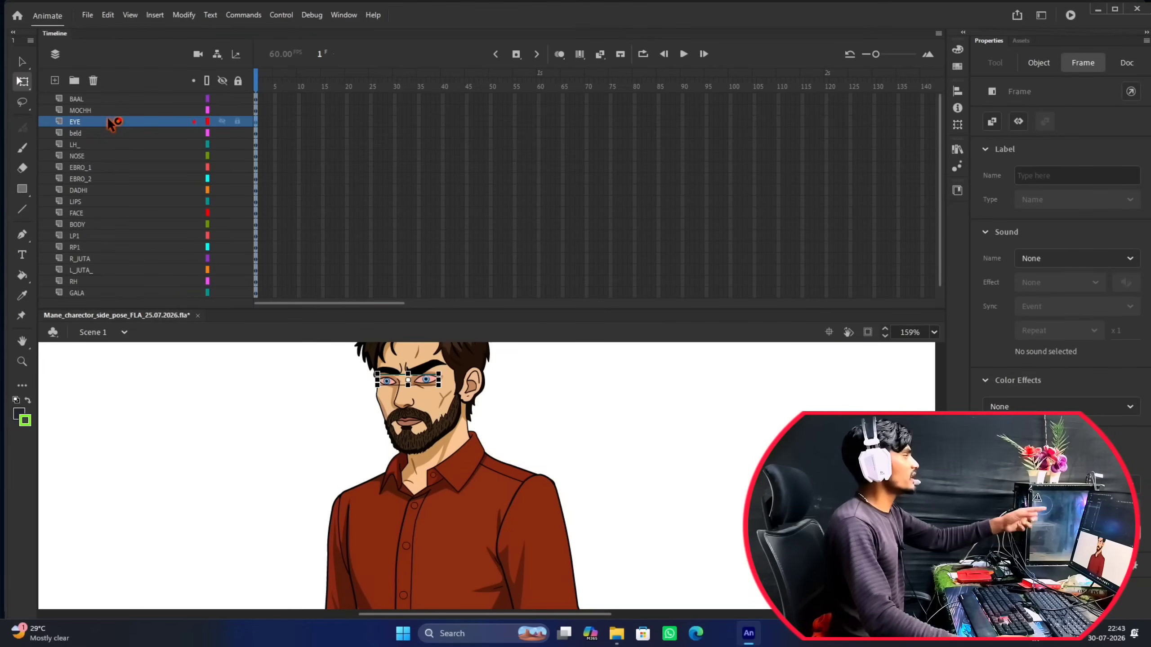
pyautogui.click(419, 421)
pyautogui.click(496, 418)
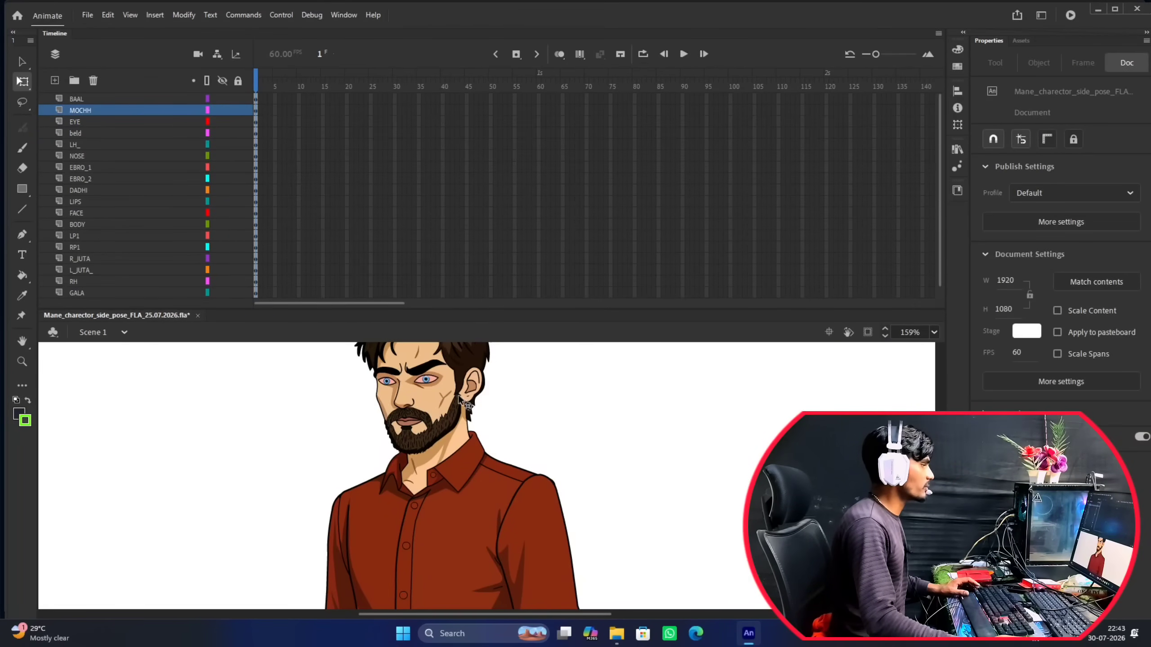
pyautogui.click(423, 382)
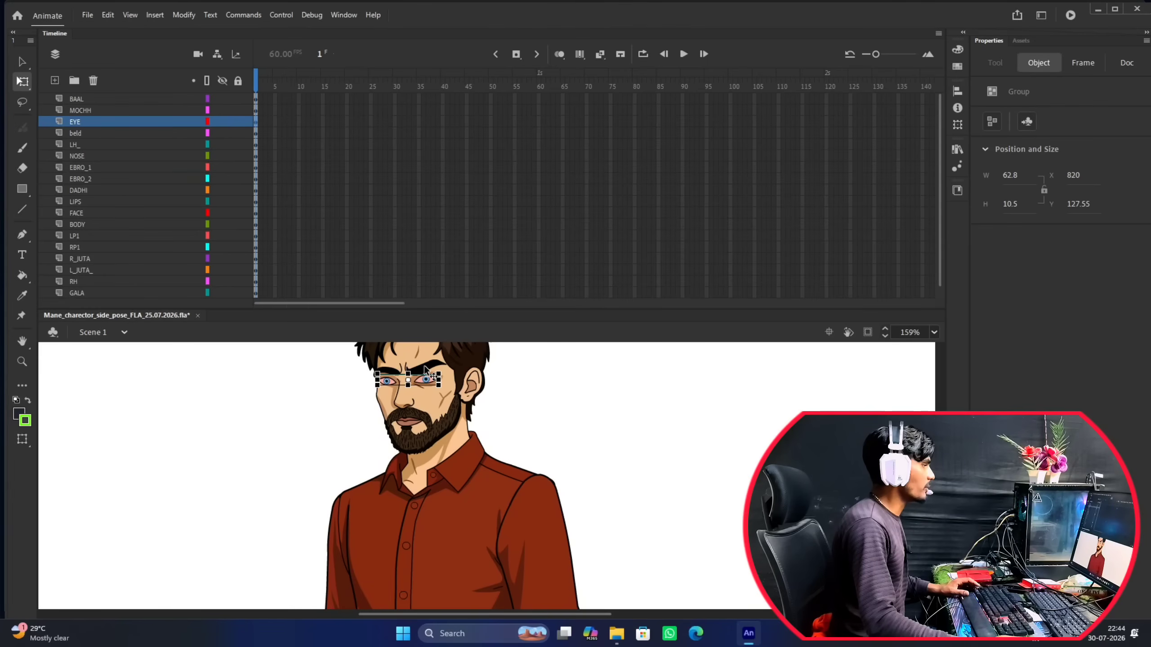
# Move the eyebrow layers so that EBRO_2 sits directly below beld and EBRO_1 directly below EBRO_2.
pyautogui.click(426, 365)
pyautogui.moveTo(90, 179); pyautogui.dragTo(96, 143)
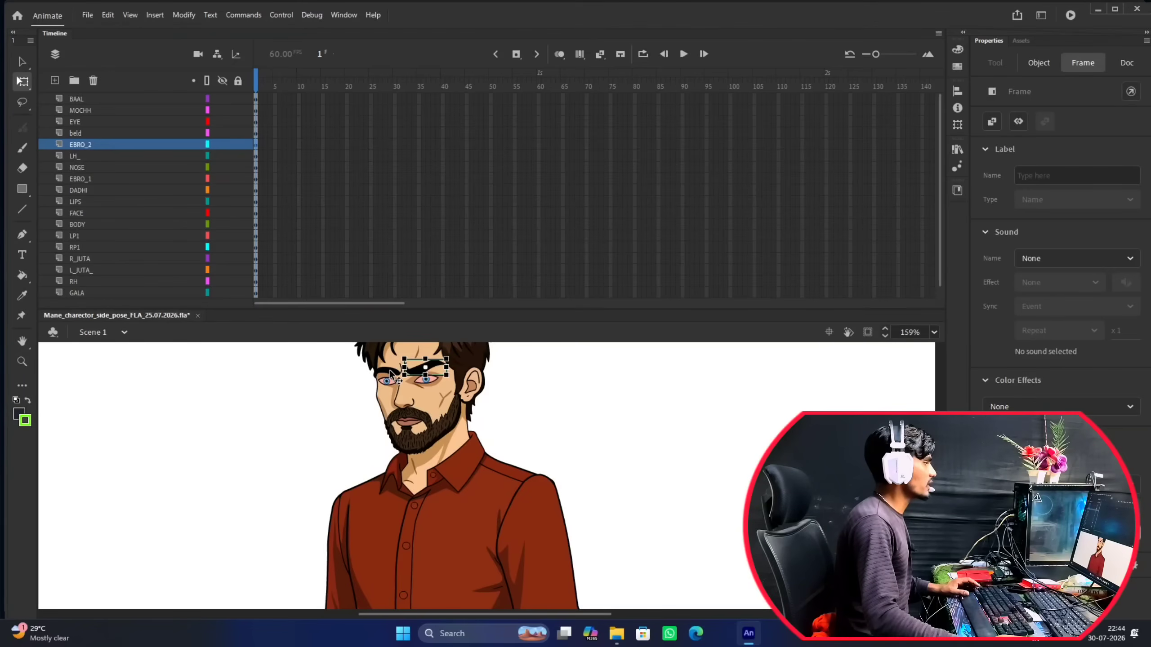
pyautogui.click(389, 370)
pyautogui.moveTo(93, 181); pyautogui.dragTo(97, 158)
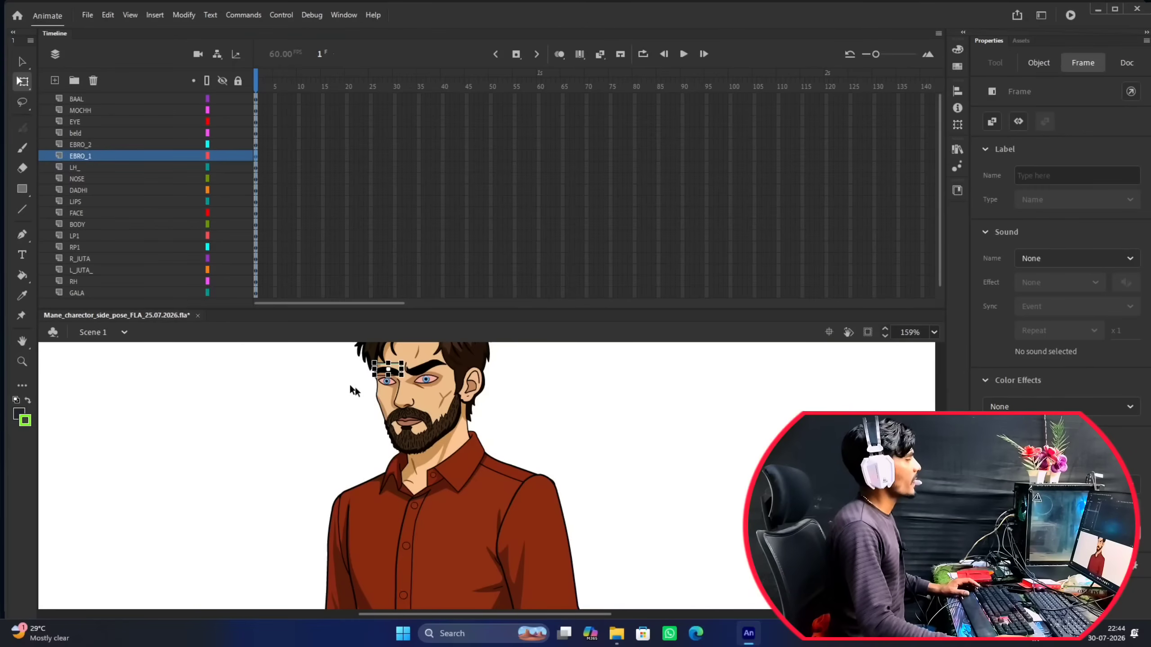
pyautogui.click(514, 405)
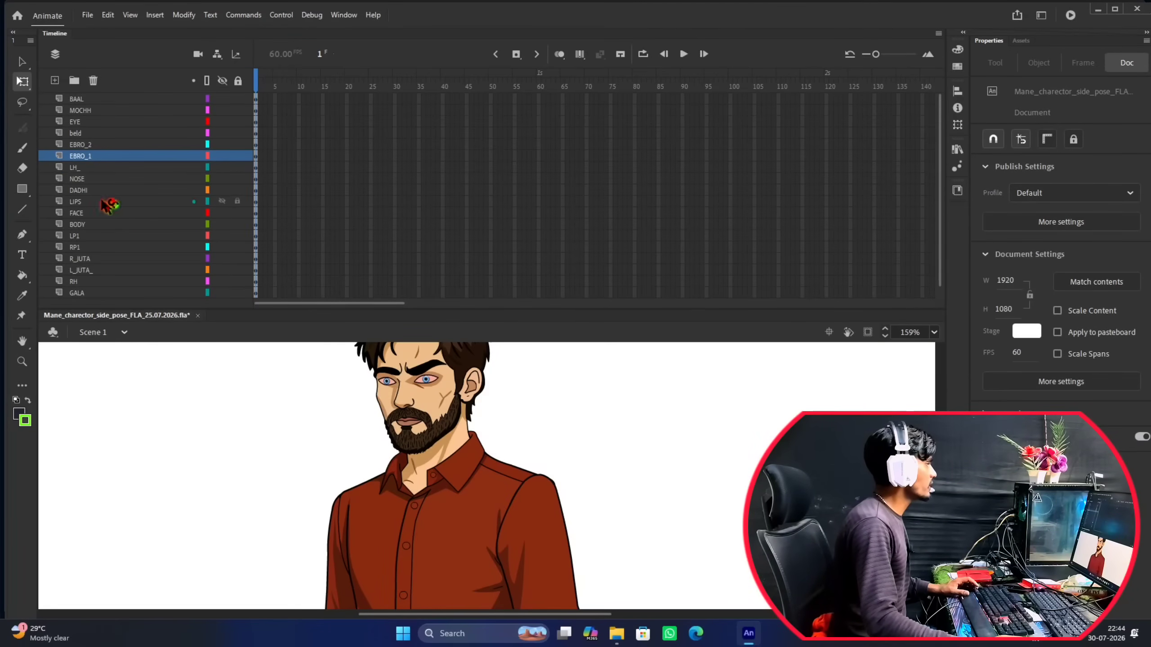
# Place the FACE layer directly below EBRO_1, trying it at the top of the layer stack along the way.
pyautogui.moveTo(86, 217); pyautogui.dragTo(86, 161)
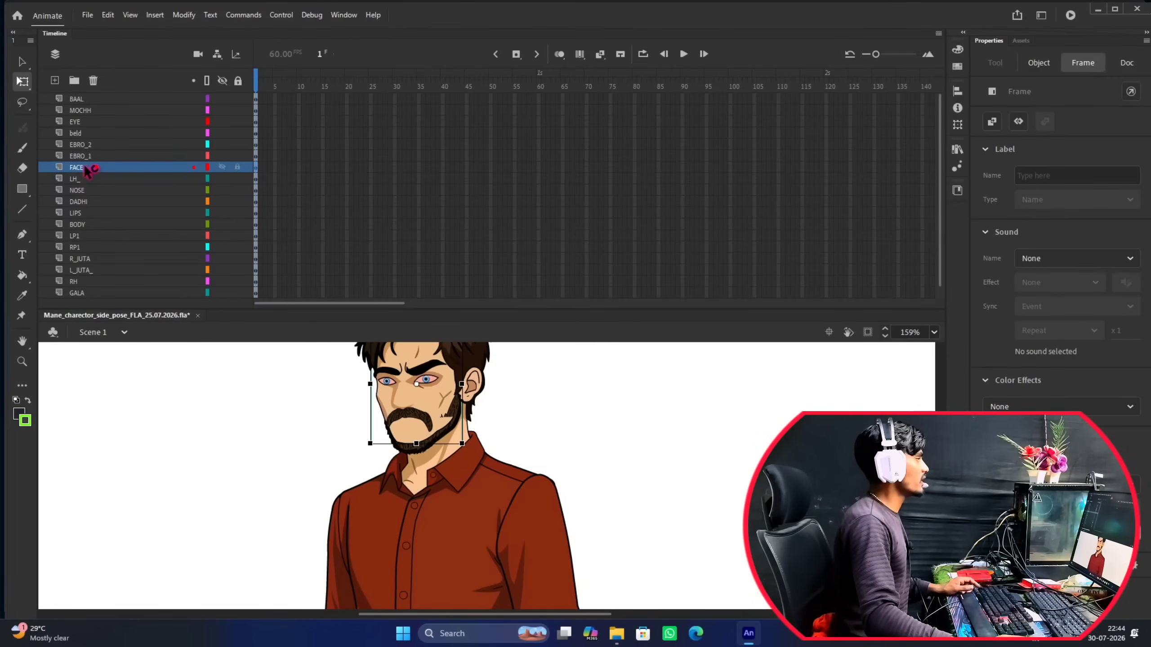
pyautogui.moveTo(89, 172); pyautogui.dragTo(89, 94)
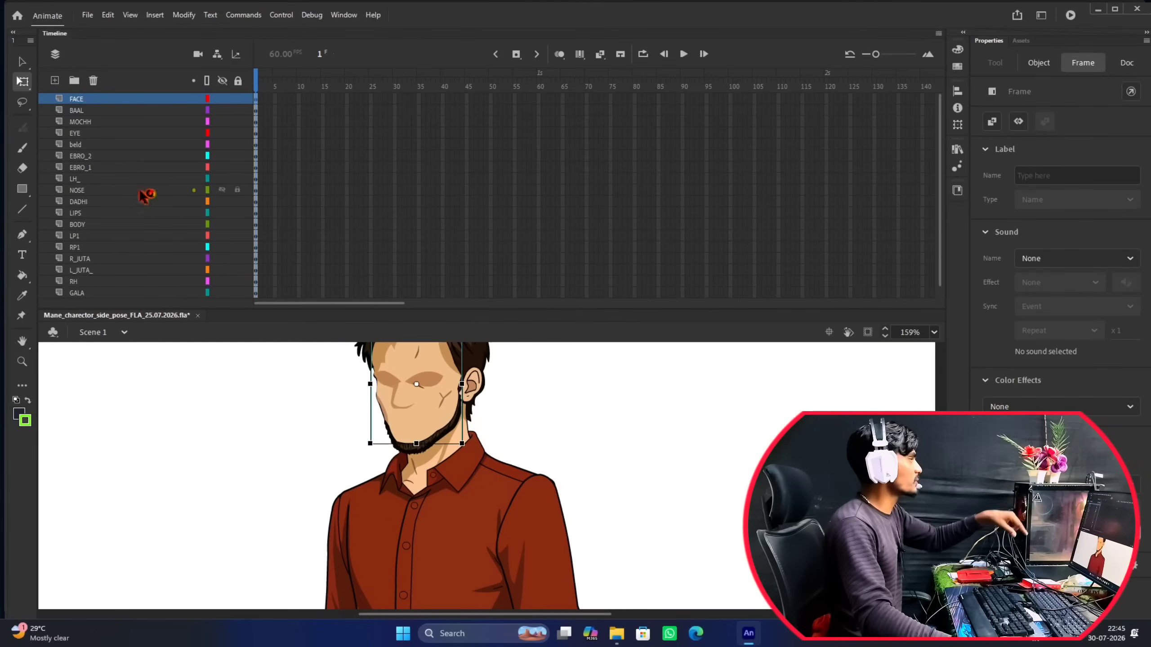
pyautogui.moveTo(97, 104); pyautogui.dragTo(93, 181)
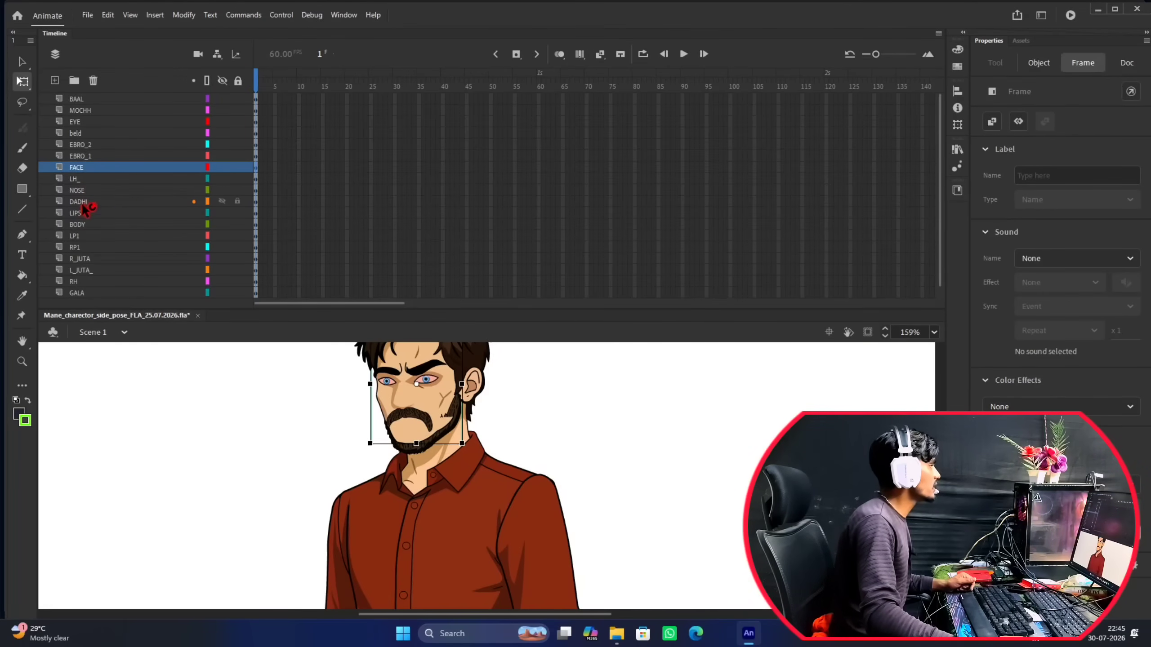
# Move the DADHI beard layer directly above FACE and the LIPS layer between DADHI and FACE.
pyautogui.moveTo(84, 205); pyautogui.dragTo(96, 171)
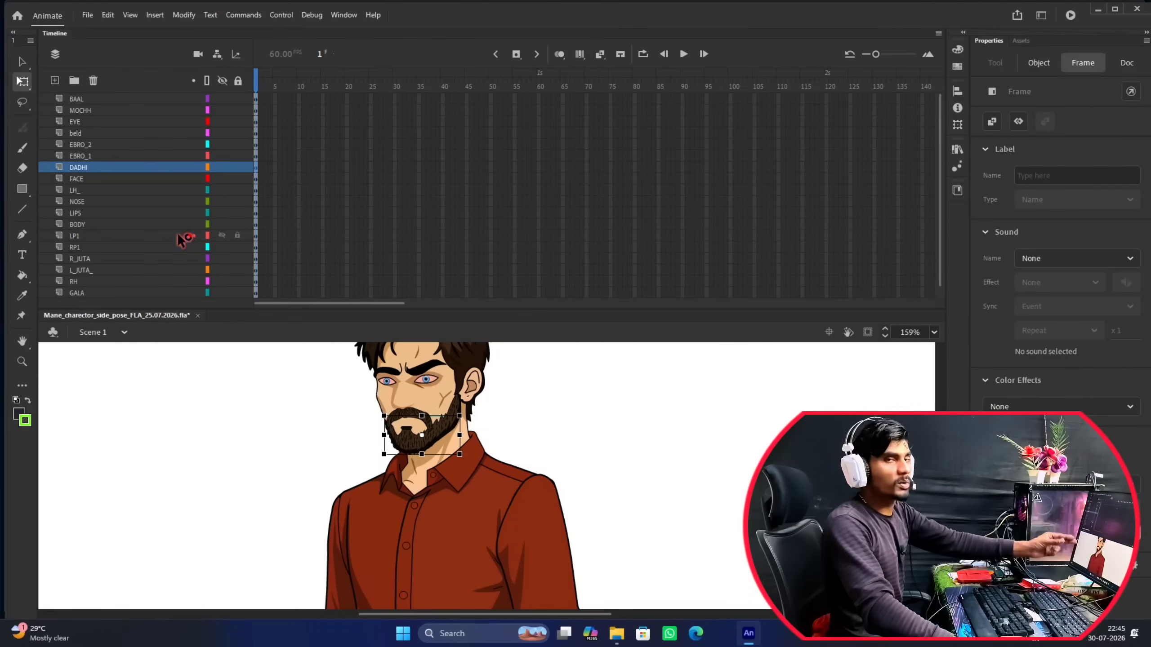
pyautogui.click(77, 214)
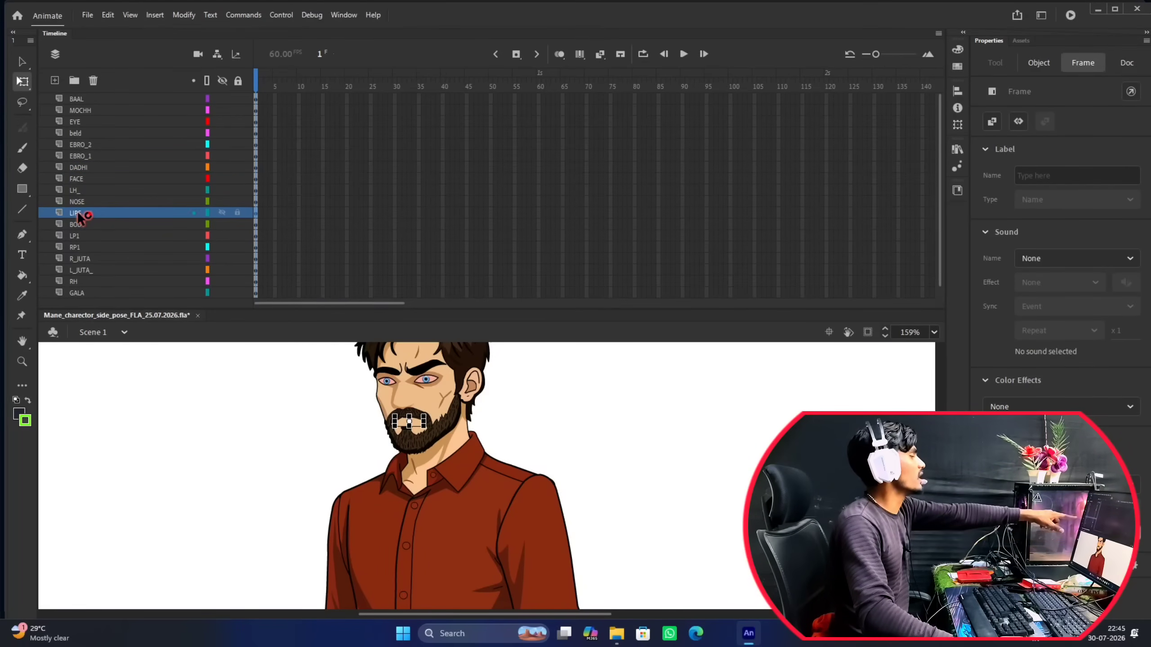
pyautogui.moveTo(80, 217); pyautogui.dragTo(93, 178)
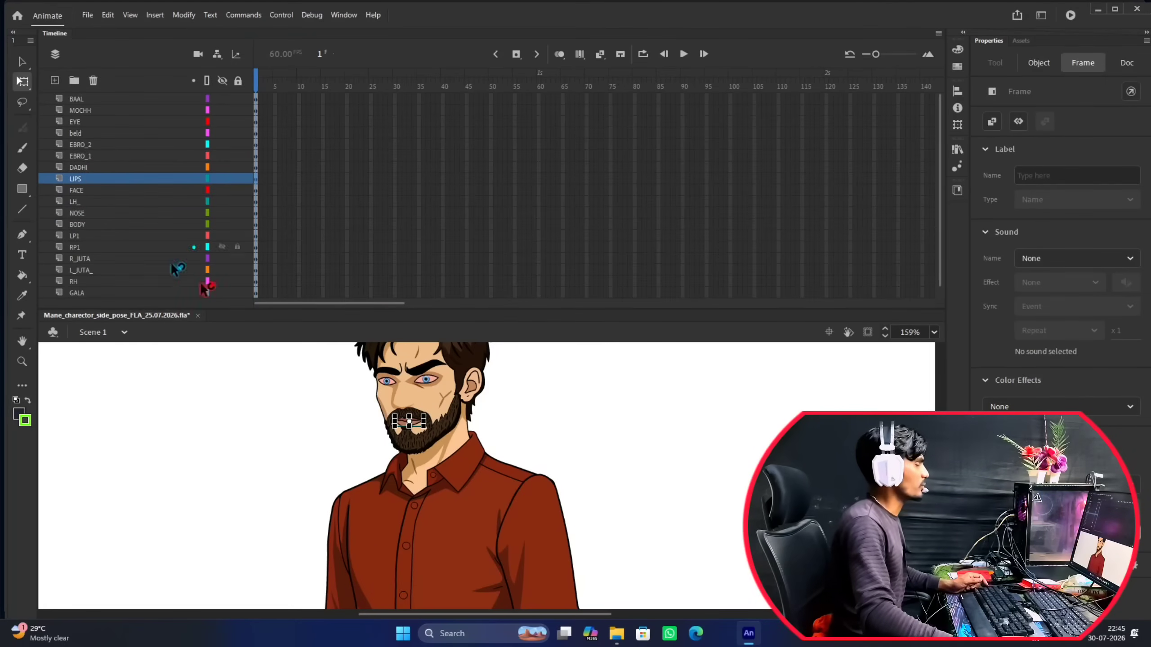
# Move the NOSE layer between LIPS and FACE and check the face on the stage.
pyautogui.click(562, 442)
pyautogui.scroll(4, 390, 376)
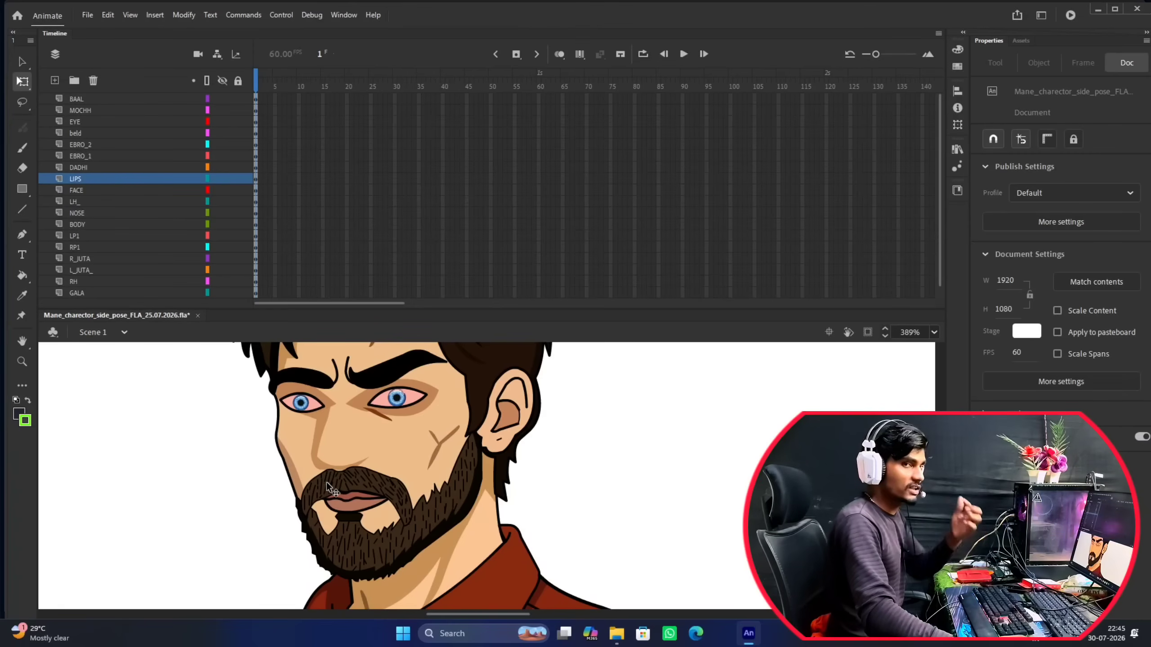
pyautogui.click(82, 214)
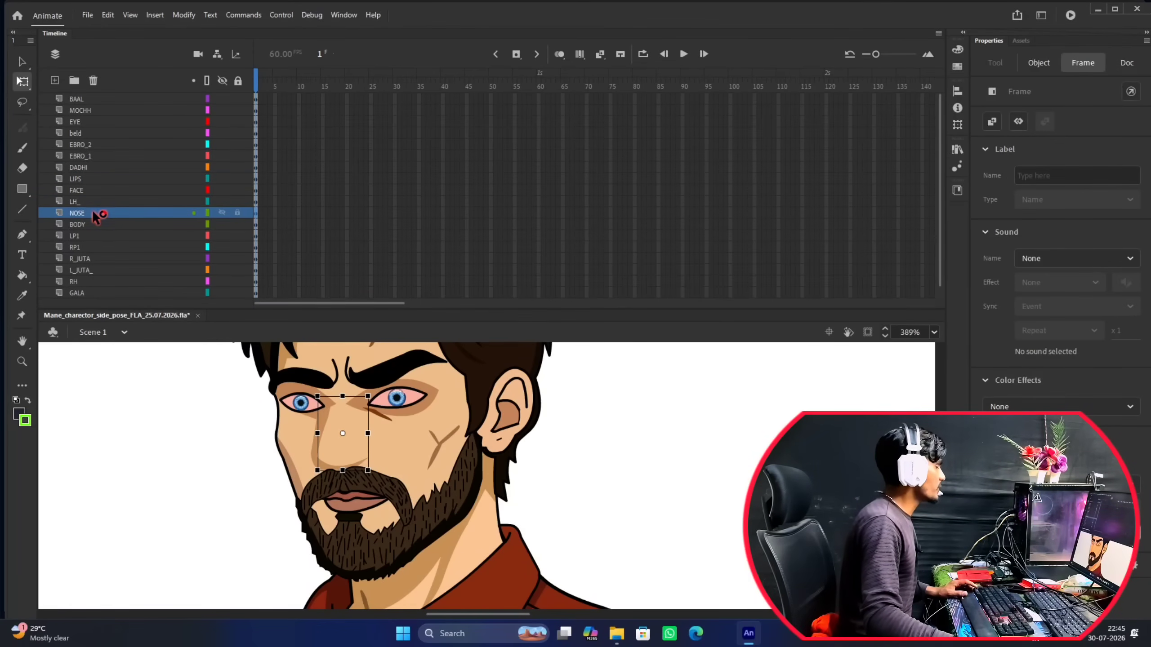
pyautogui.moveTo(96, 217); pyautogui.dragTo(98, 185)
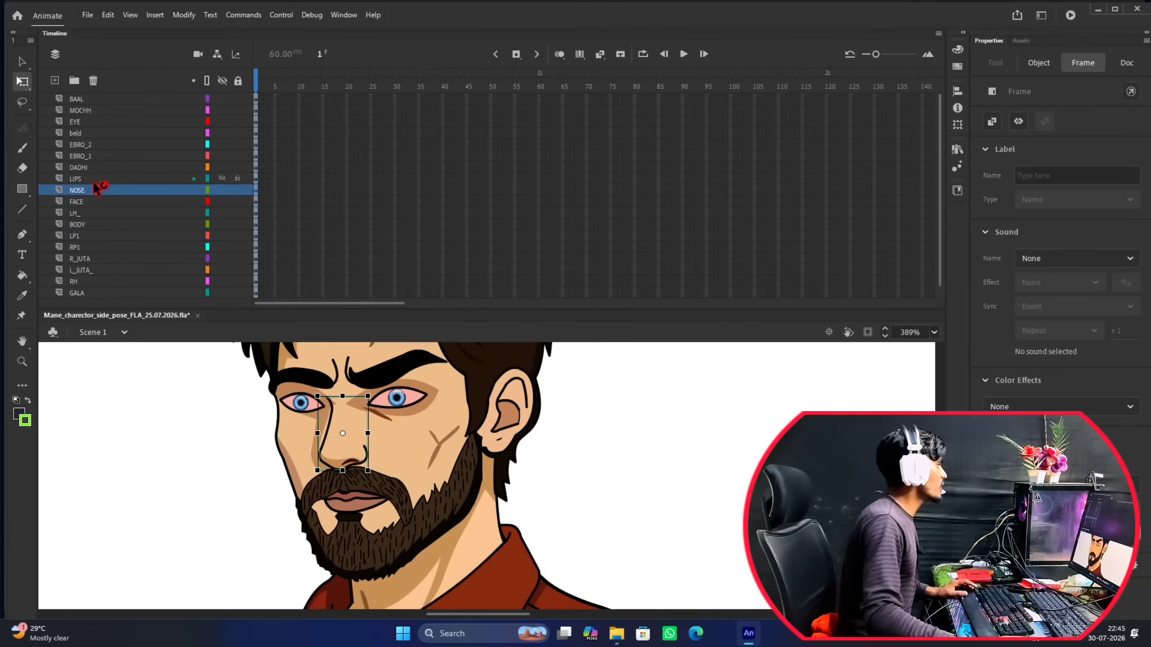
pyautogui.scroll(-5, 494, 480)
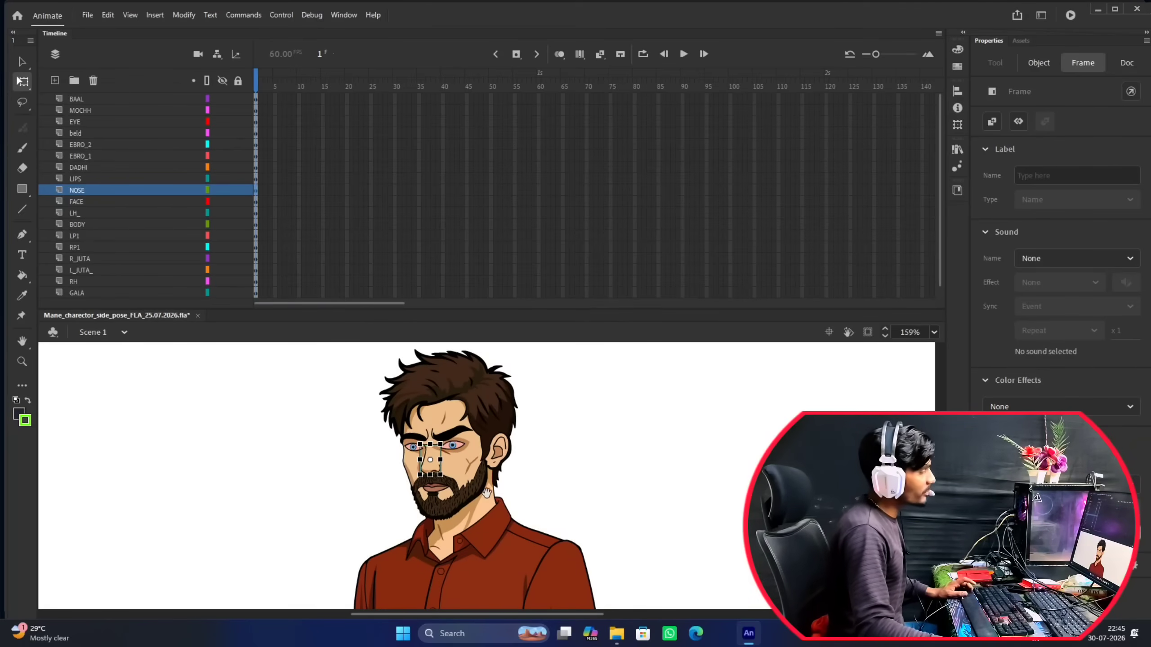
pyautogui.scroll(4, 472, 451)
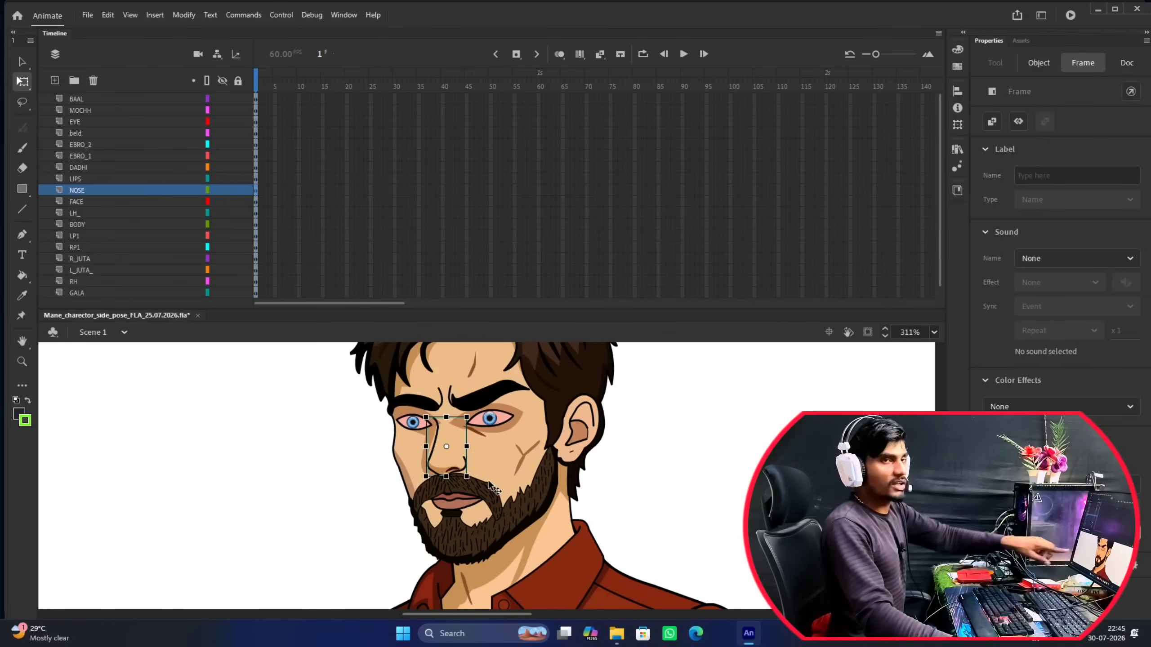
pyautogui.scroll(-4, 494, 470)
pyautogui.click(653, 454)
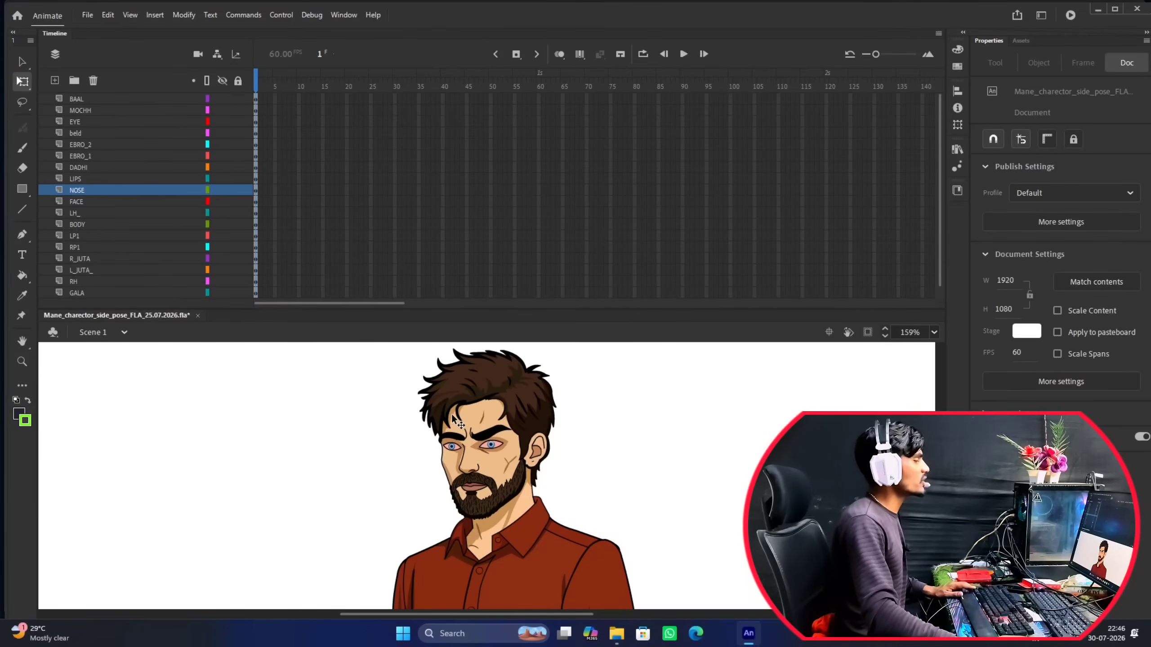
pyautogui.scroll(-2, 475, 438)
pyautogui.scroll(3, 475, 399)
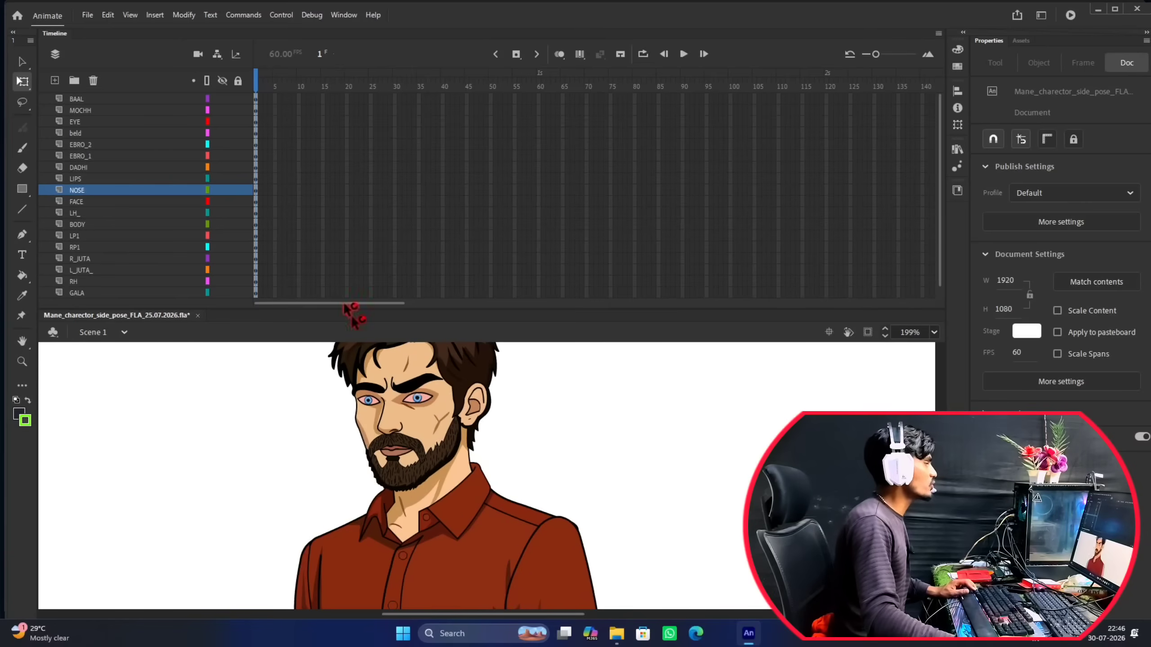
# Try to convert the layers from BAAL to NOSE into a single Graphic symbol named HEAD1.
pyautogui.click(82, 191)
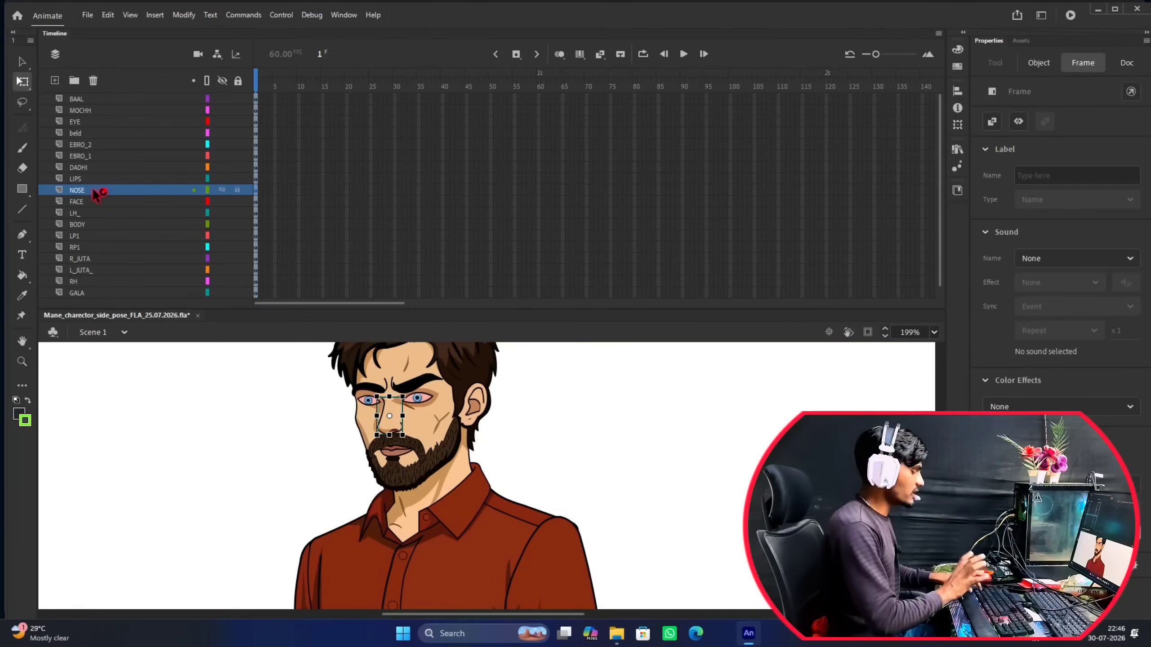
pyautogui.keyDown('shift'); pyautogui.click(84, 103); pyautogui.keyUp('shift')
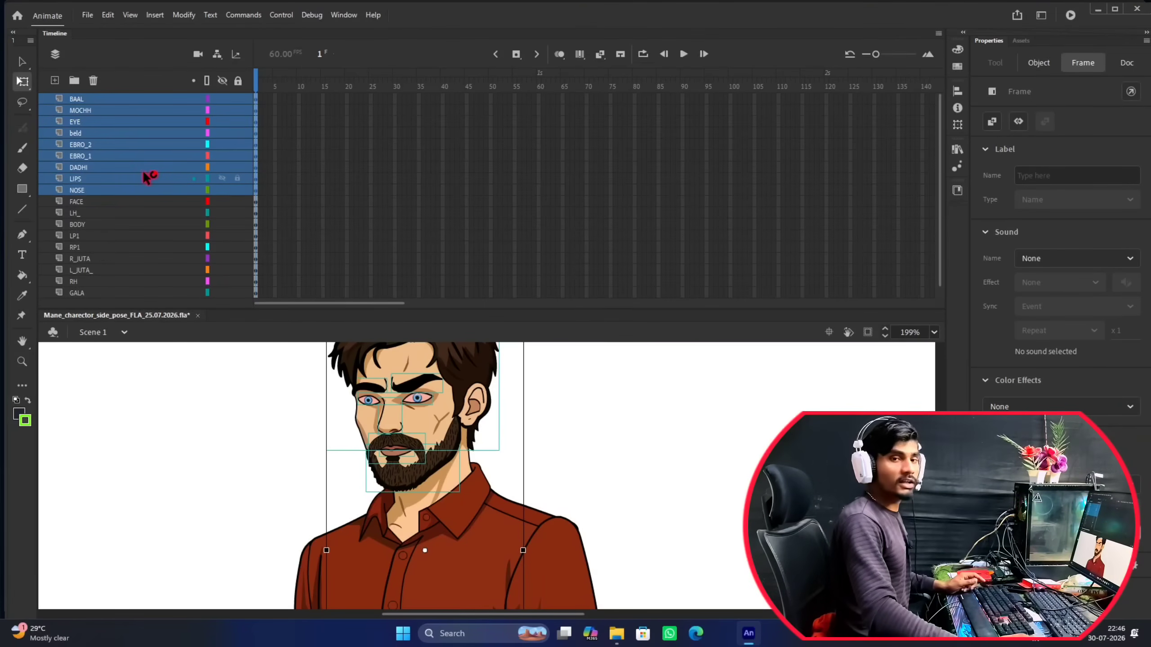
pyautogui.rightClick(132, 147)
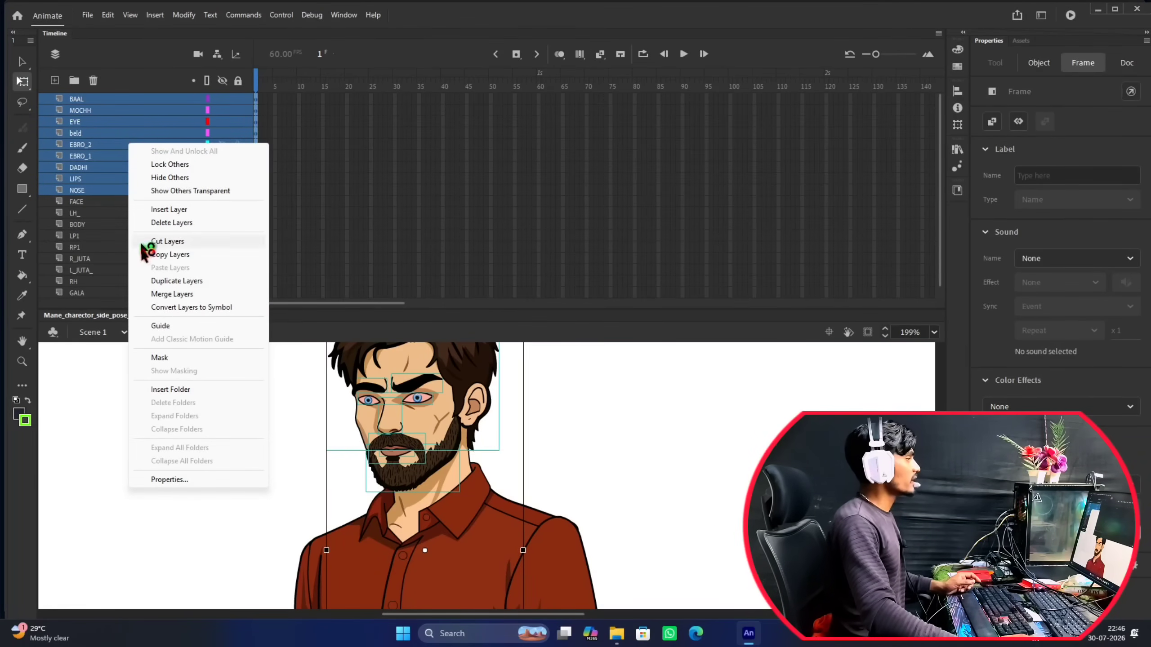
pyautogui.click(206, 308)
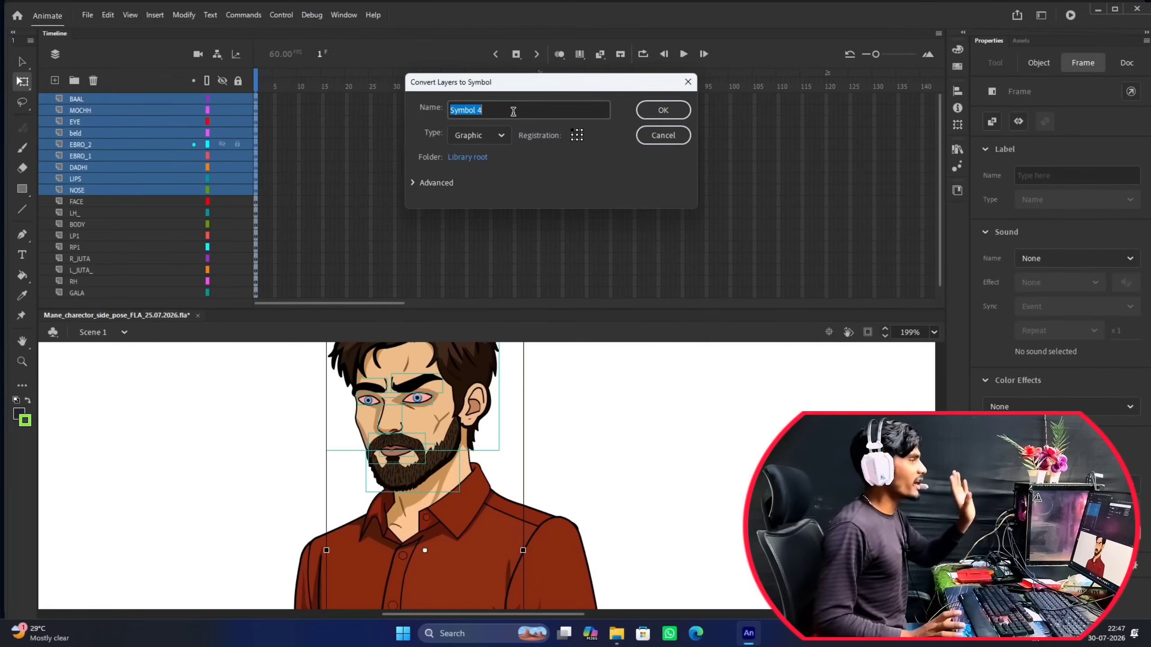
pyautogui.write('HEAD')
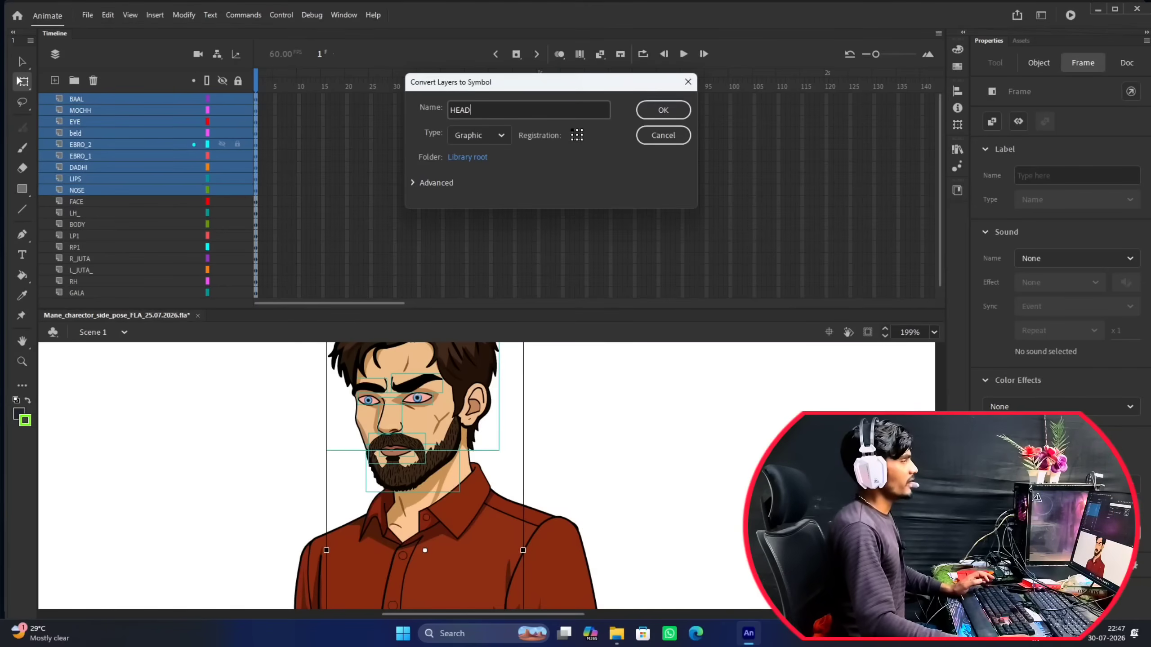
pyautogui.click(502, 138)
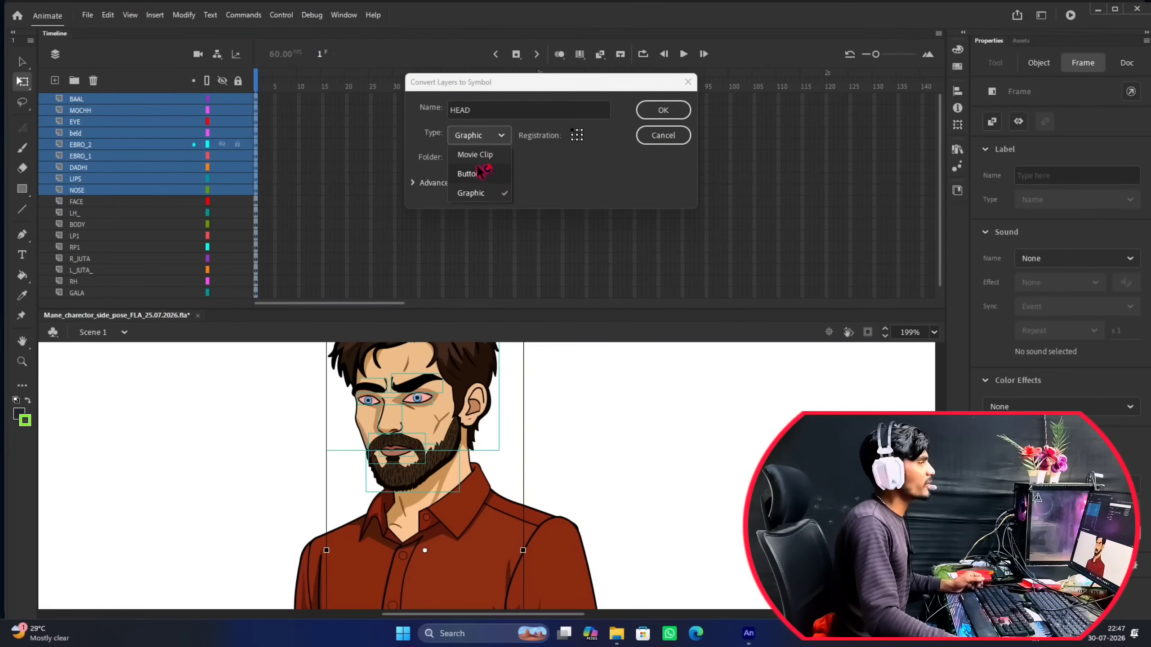
pyautogui.click(498, 138)
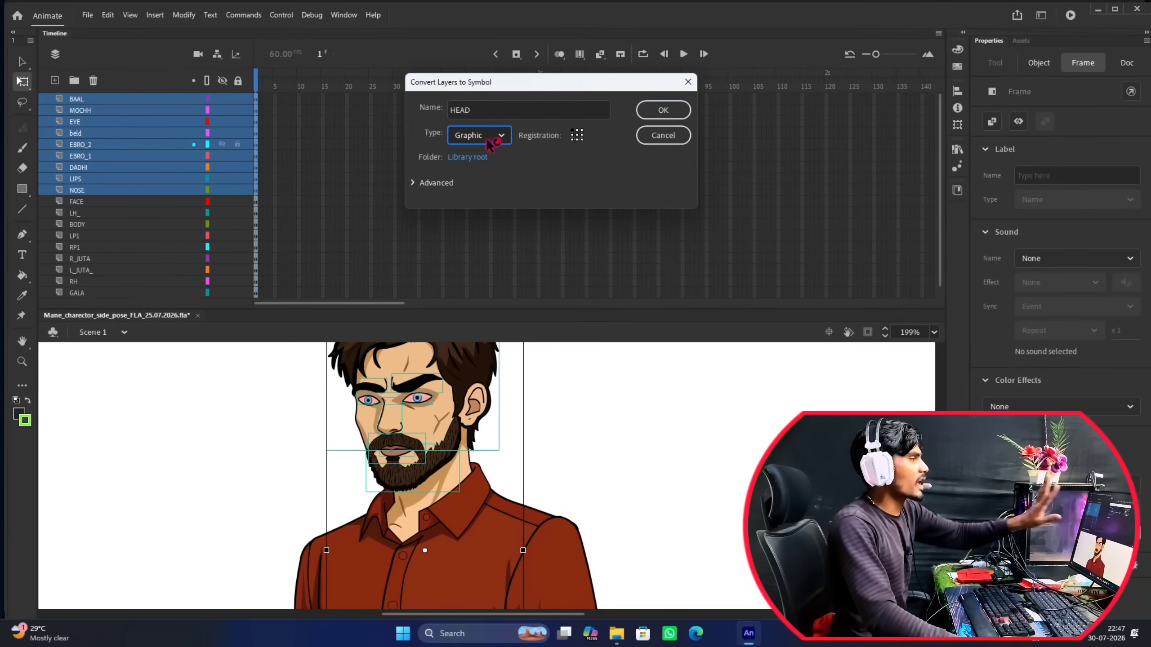
pyautogui.click(670, 115)
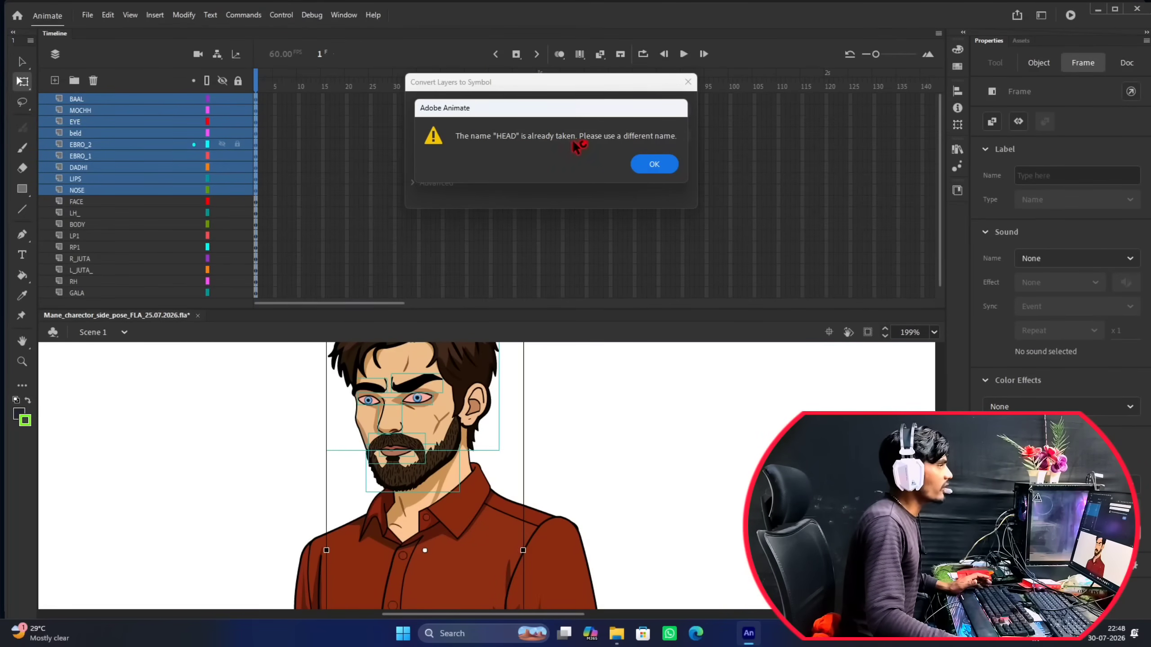
pyautogui.click(655, 168)
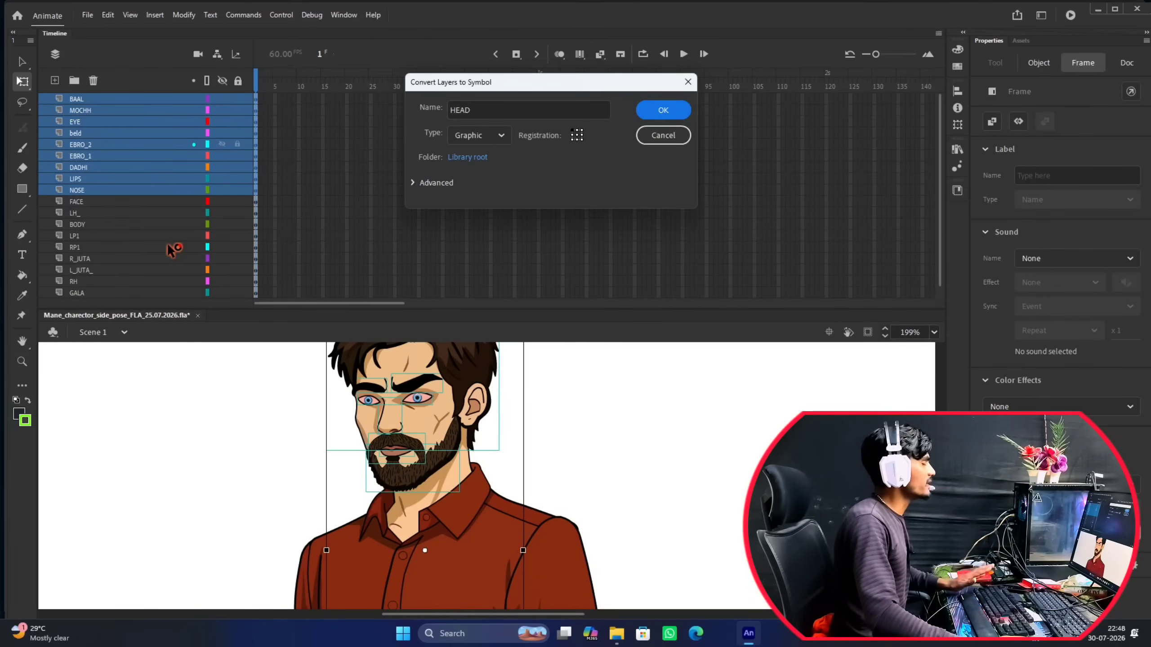
pyautogui.click(471, 109)
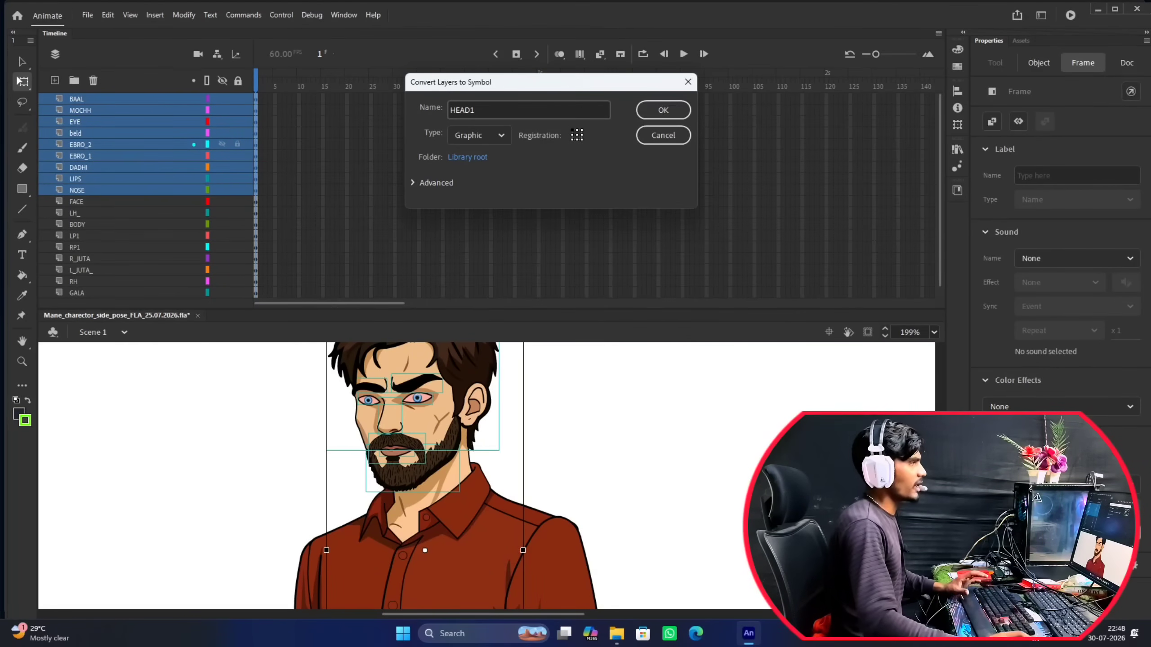
pyautogui.click(674, 109)
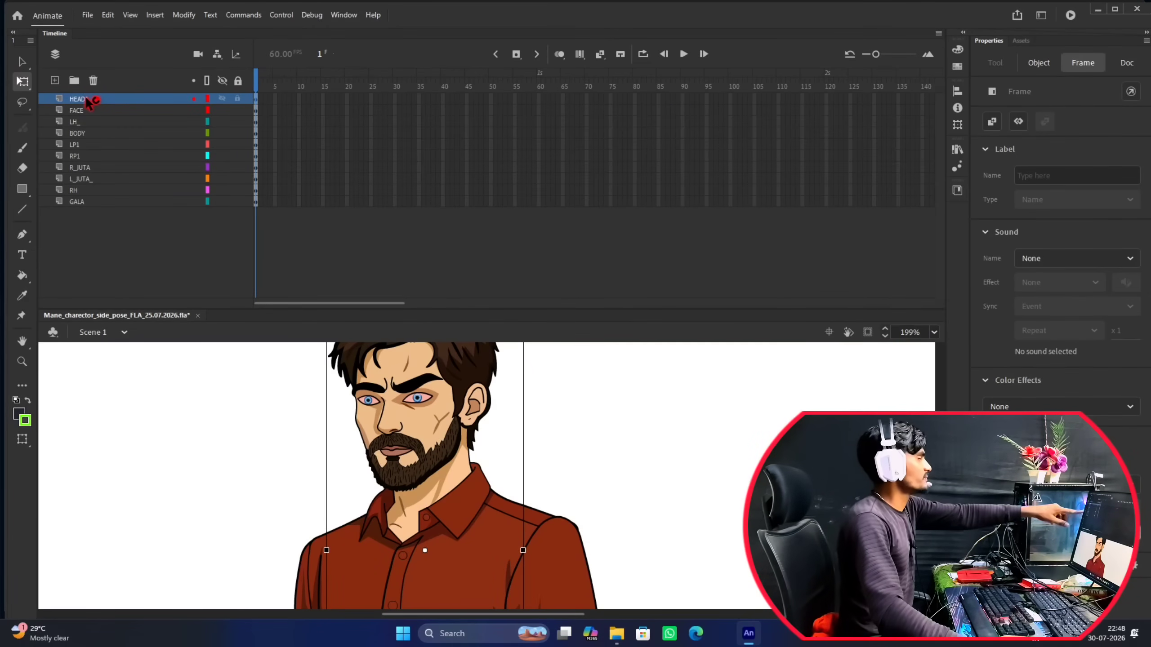
# Pull the HEAD1 symbol away from the body on the stage to check which parts it contains.
pyautogui.scroll(-4, 446, 419)
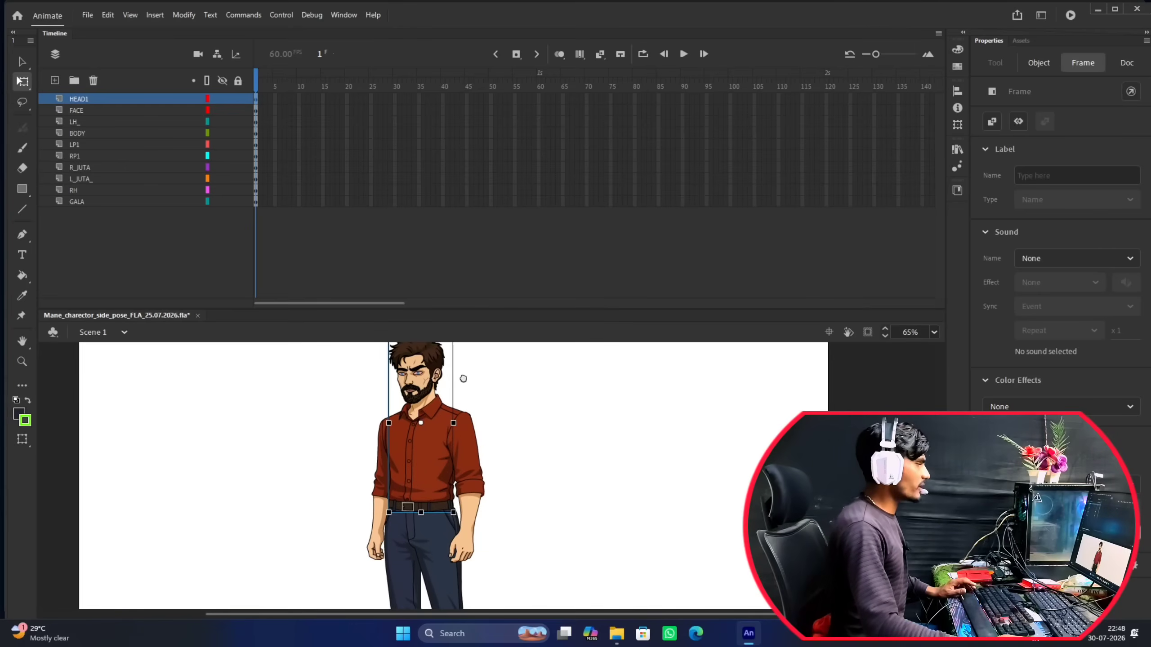
pyautogui.scroll(-3, 435, 464)
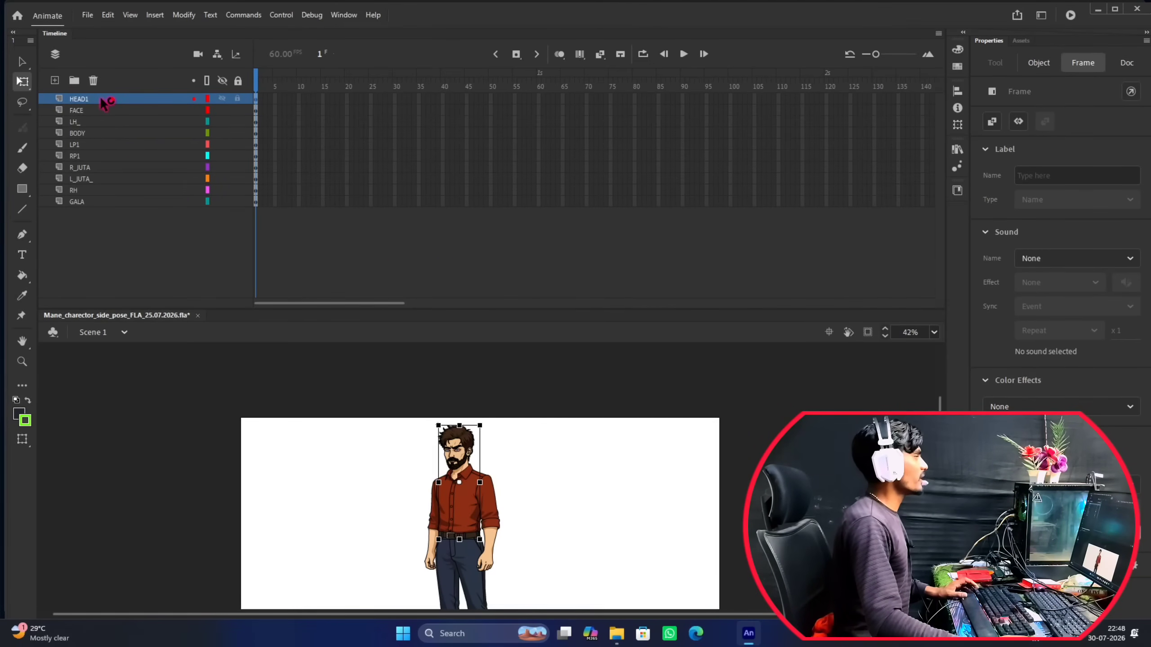
pyautogui.scroll(3, 472, 480)
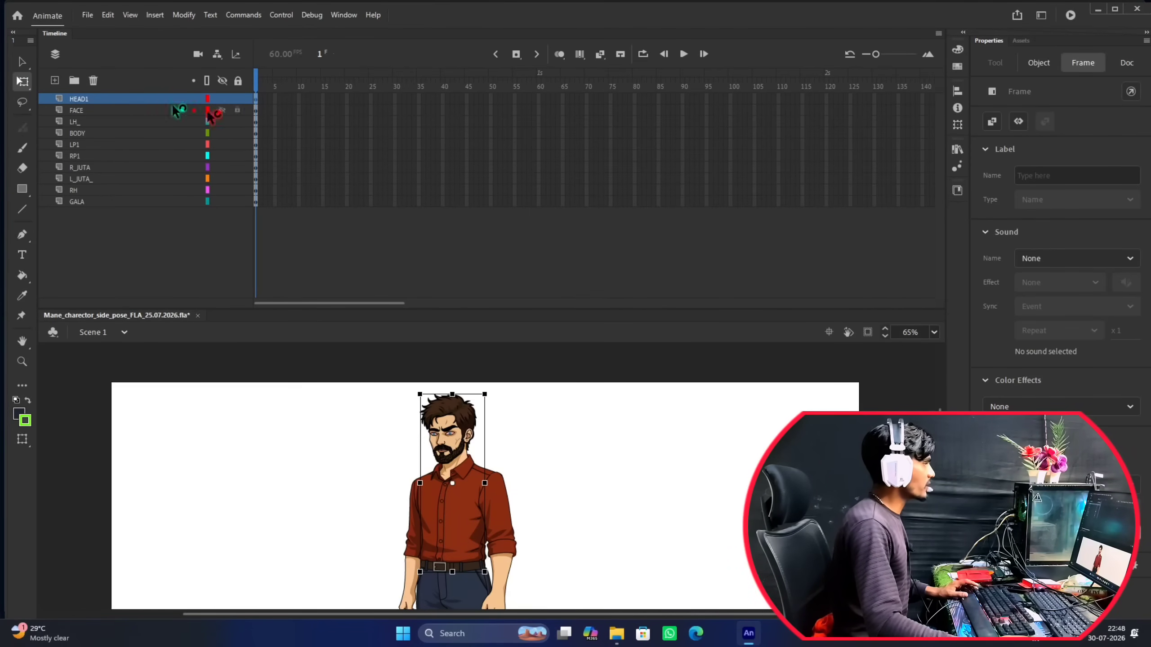
pyautogui.moveTo(460, 417); pyautogui.dragTo(585, 426)
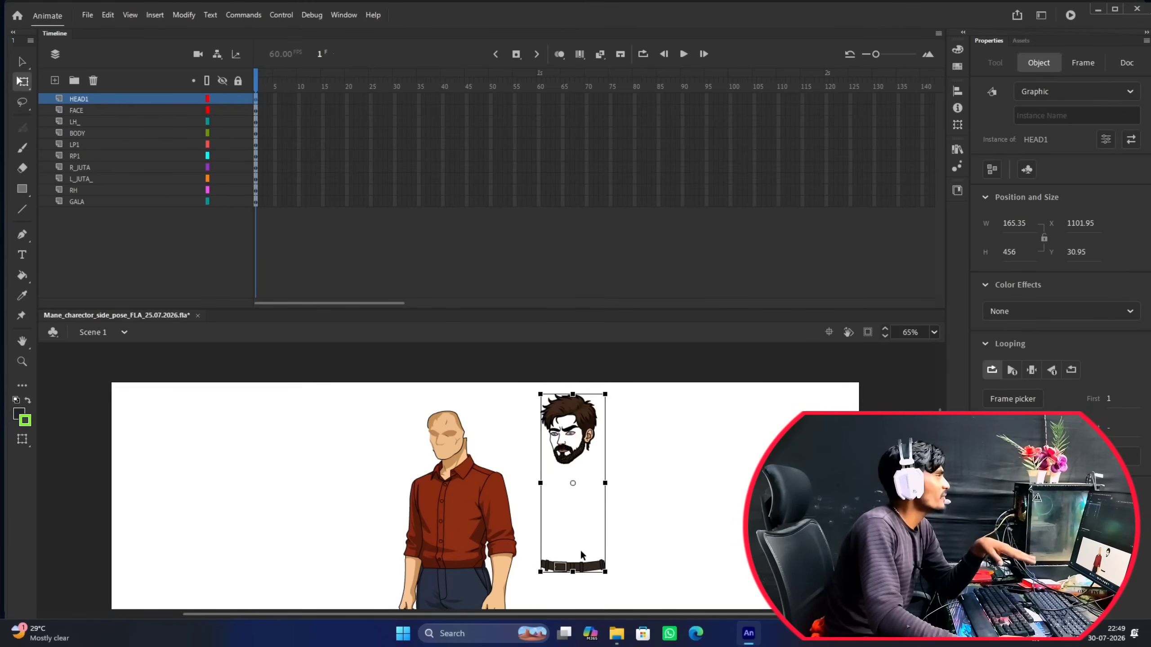
pyautogui.click(84, 112)
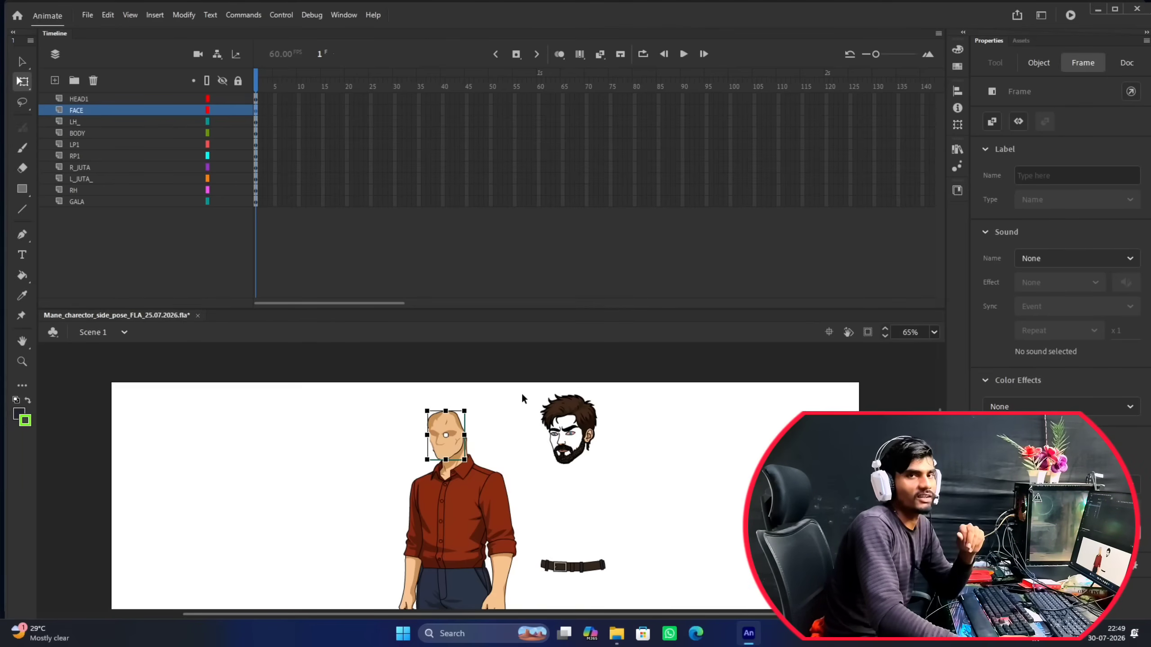
pyautogui.click(584, 415)
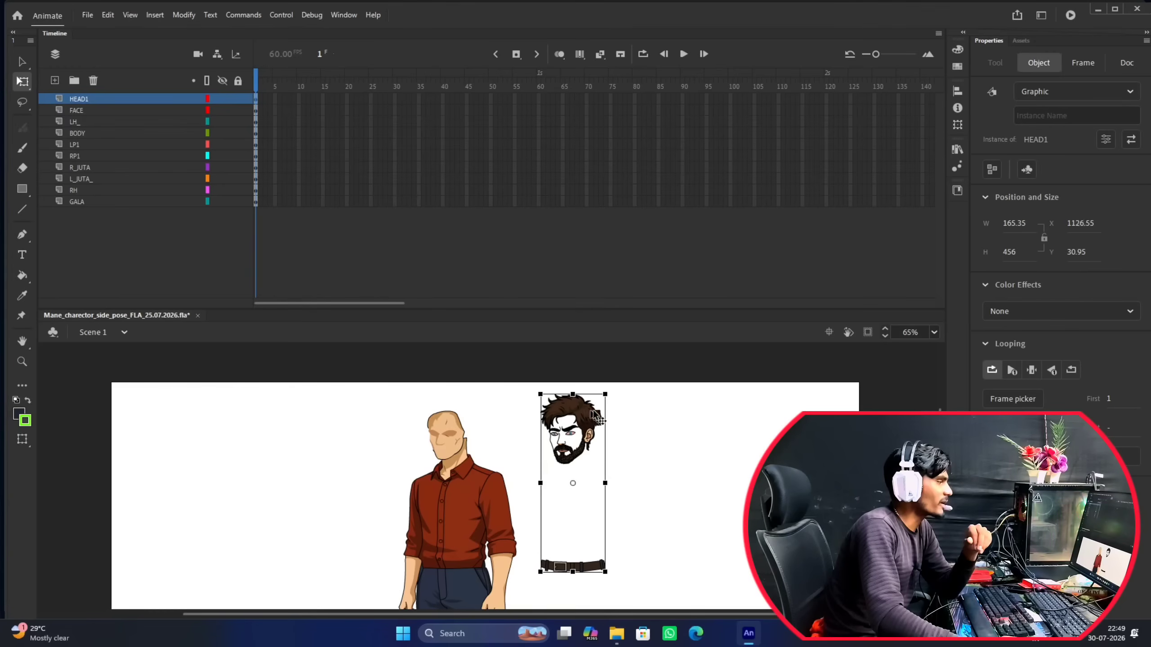
pyautogui.moveTo(584, 415); pyautogui.dragTo(633, 420)
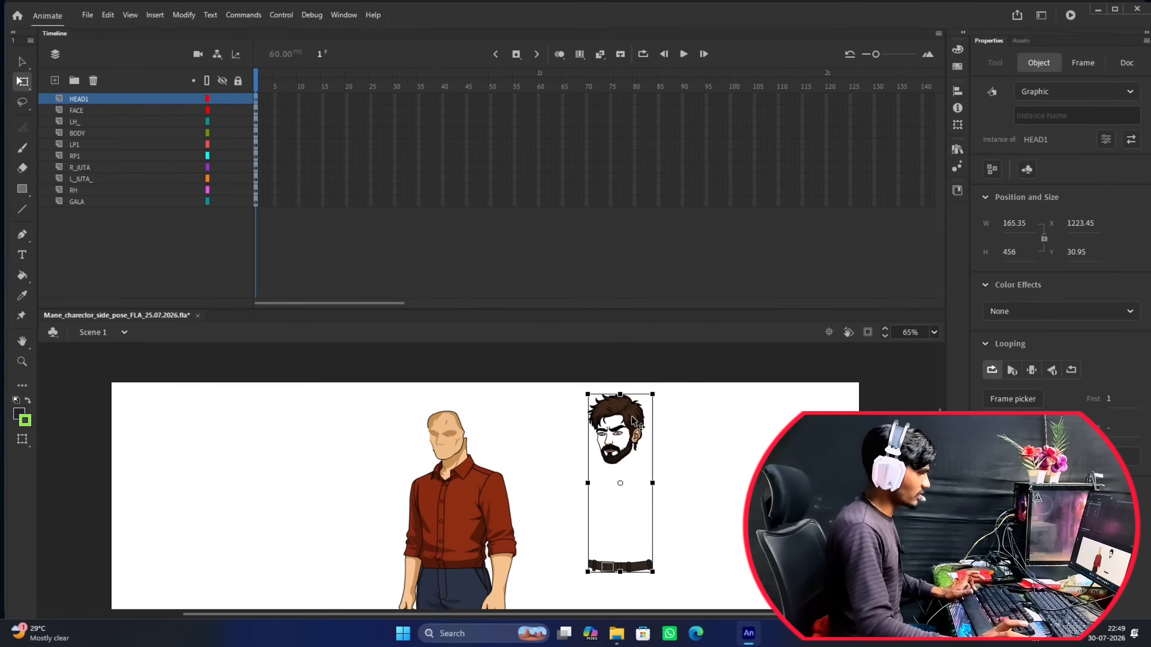
# Undo the moves of the head symbol and the conversion of the layers to a symbol.
pyautogui.hotkey('ctrl', 'z')
pyautogui.hotkey('ctrl', 'z')
pyautogui.hotkey('ctrl', 'z')
pyautogui.hotkey('ctrl', 'z')
pyautogui.hotkey('ctrl', 'z')
pyautogui.hotkey('ctrl', 'z')
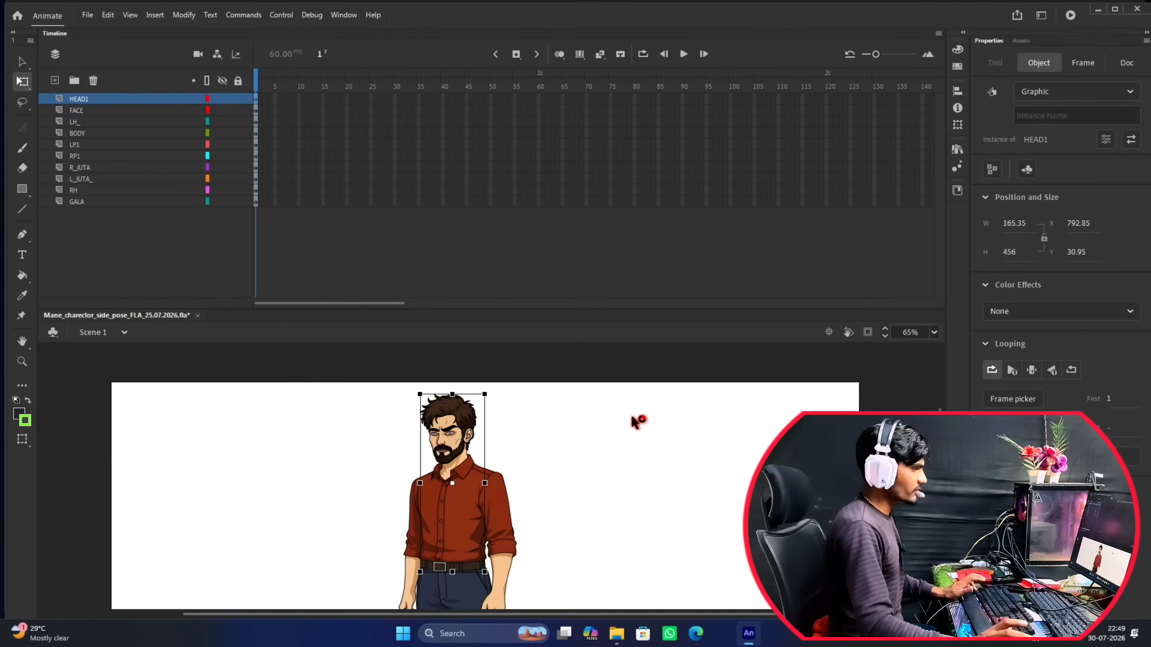
pyautogui.hotkey('ctrl', 'z')
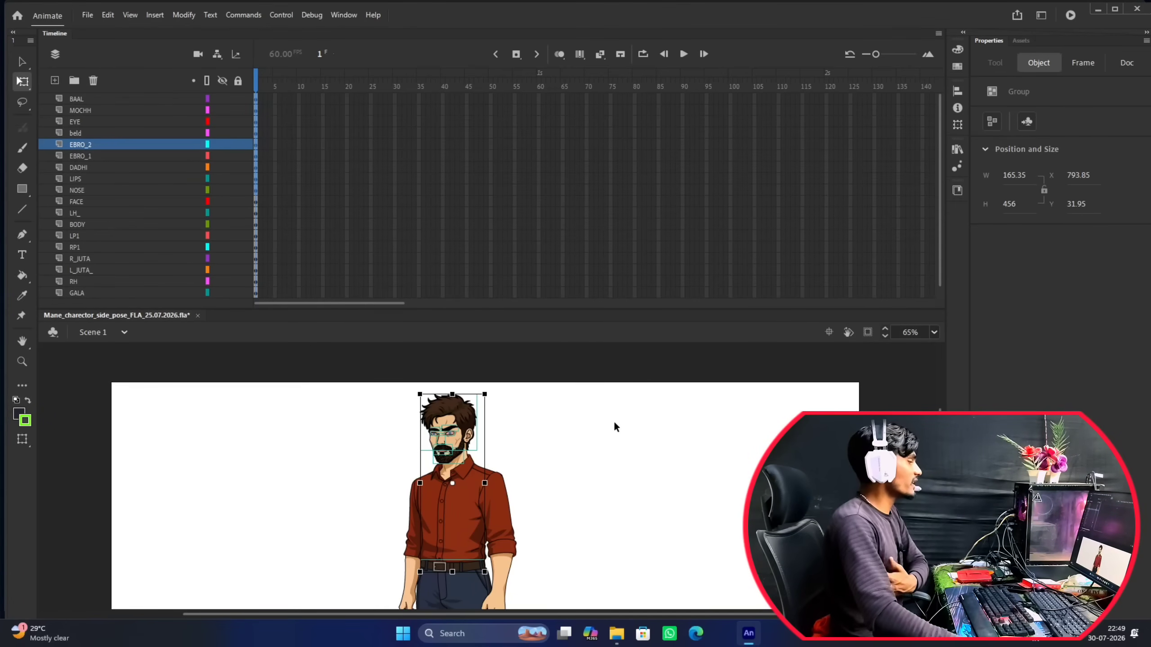
# Move the beld layer out of the head layers to directly below FACE.
pyautogui.click(614, 424)
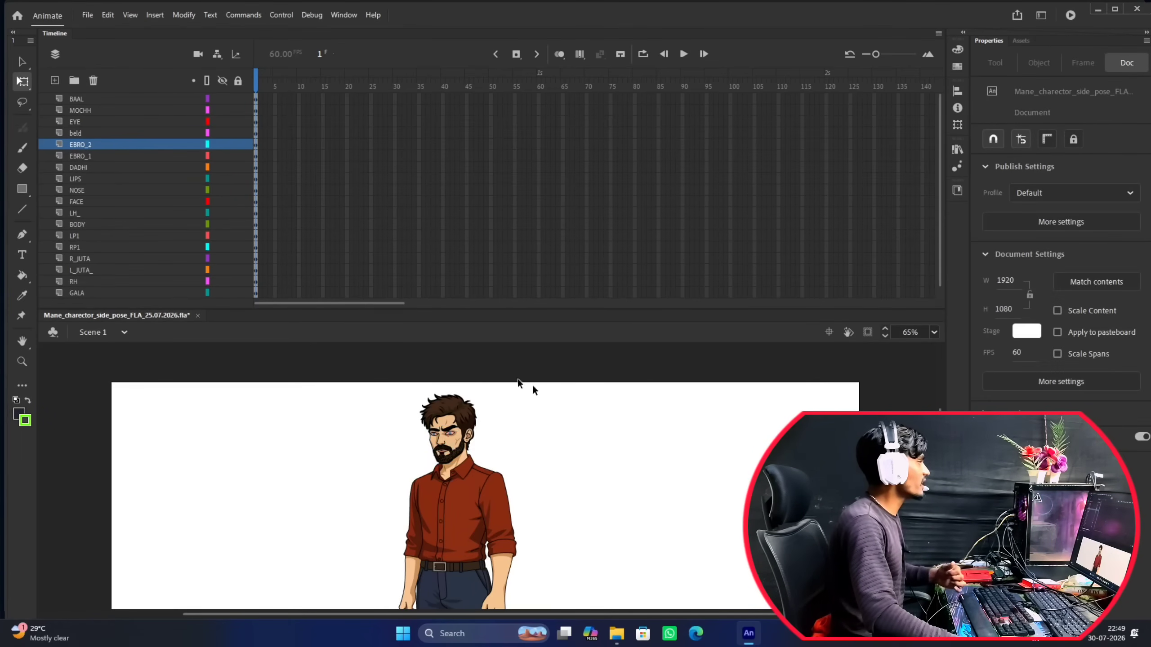
pyautogui.click(80, 133)
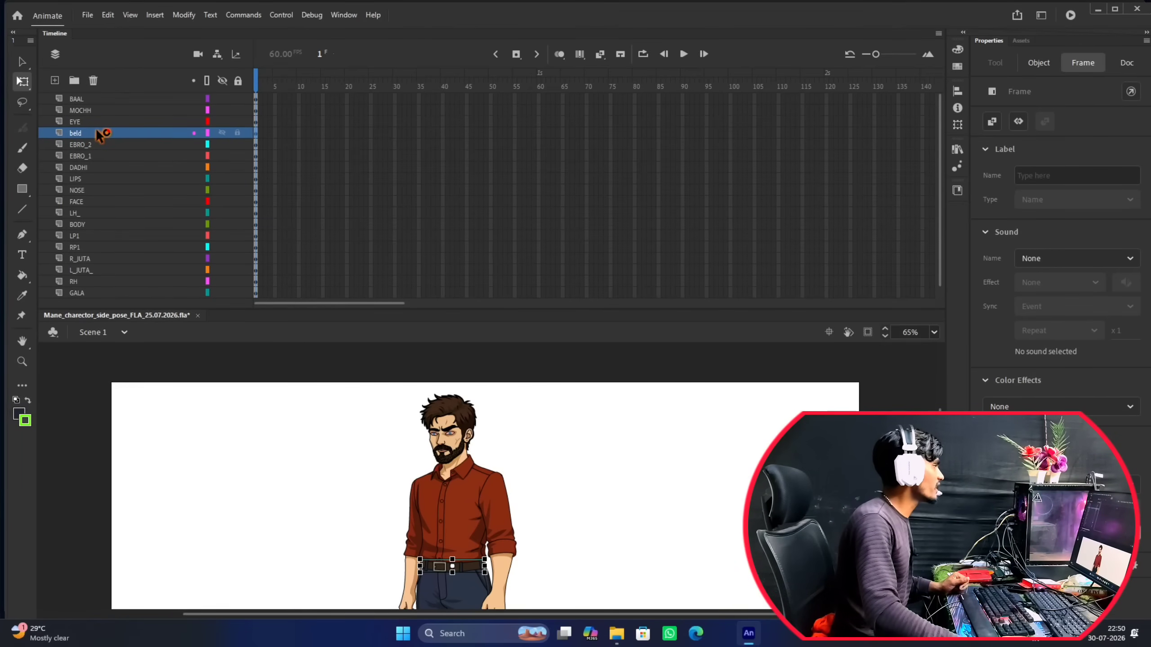
pyautogui.moveTo(101, 134); pyautogui.dragTo(97, 212)
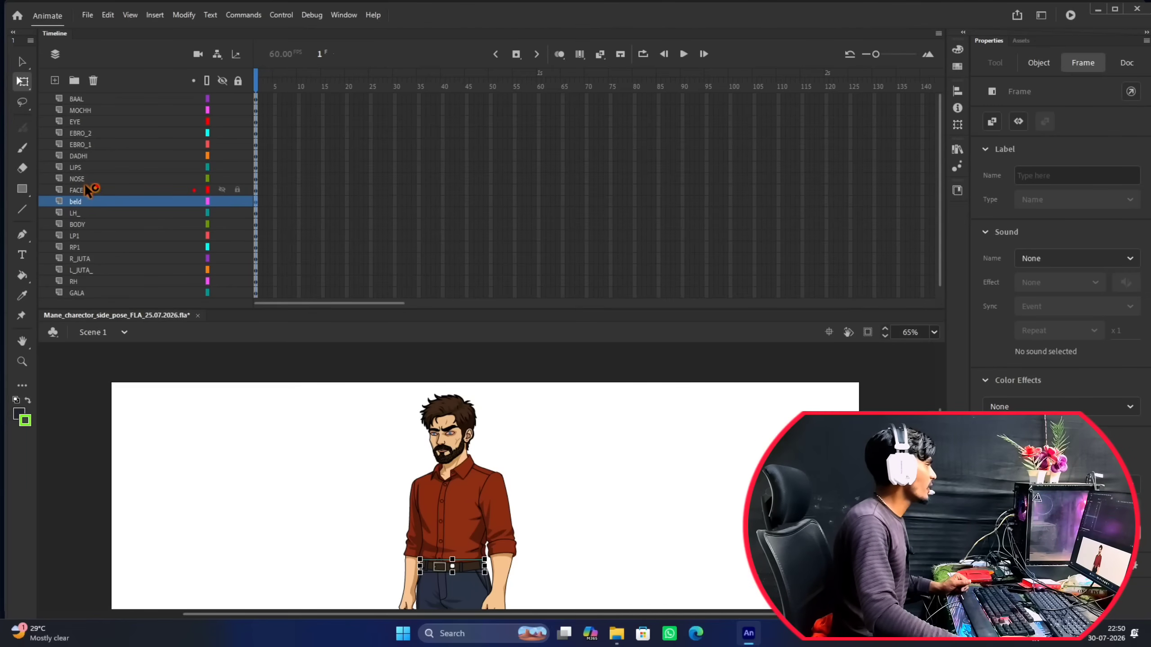
pyautogui.click(88, 191)
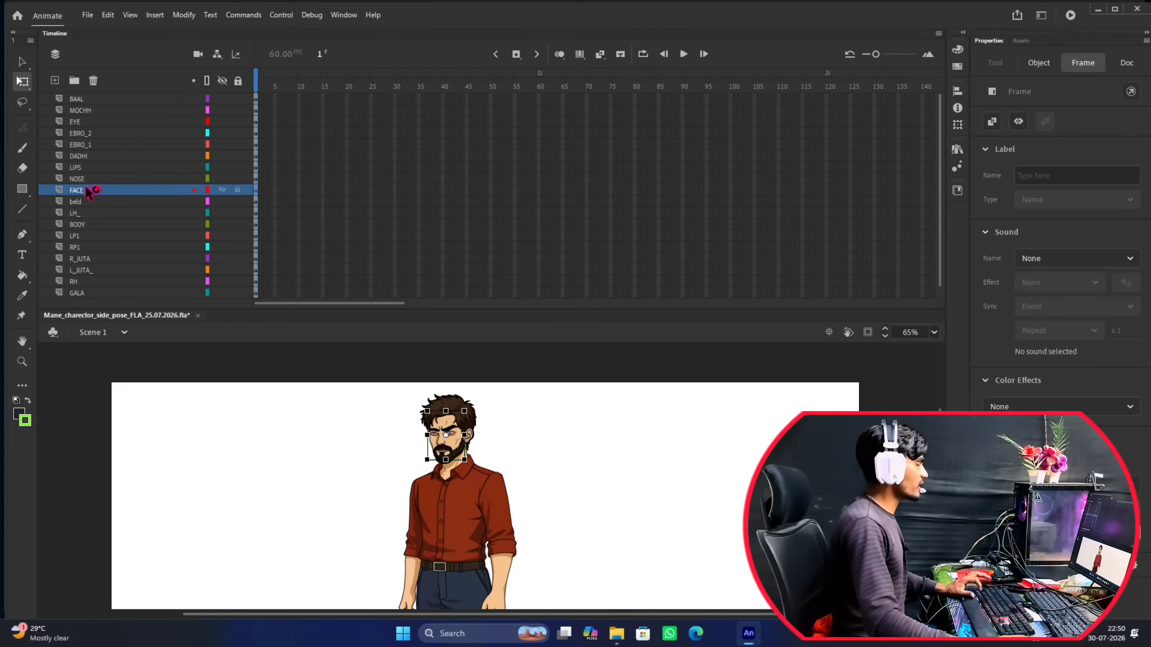
pyautogui.keyDown('shift'); pyautogui.click(100, 102); pyautogui.keyUp('shift')
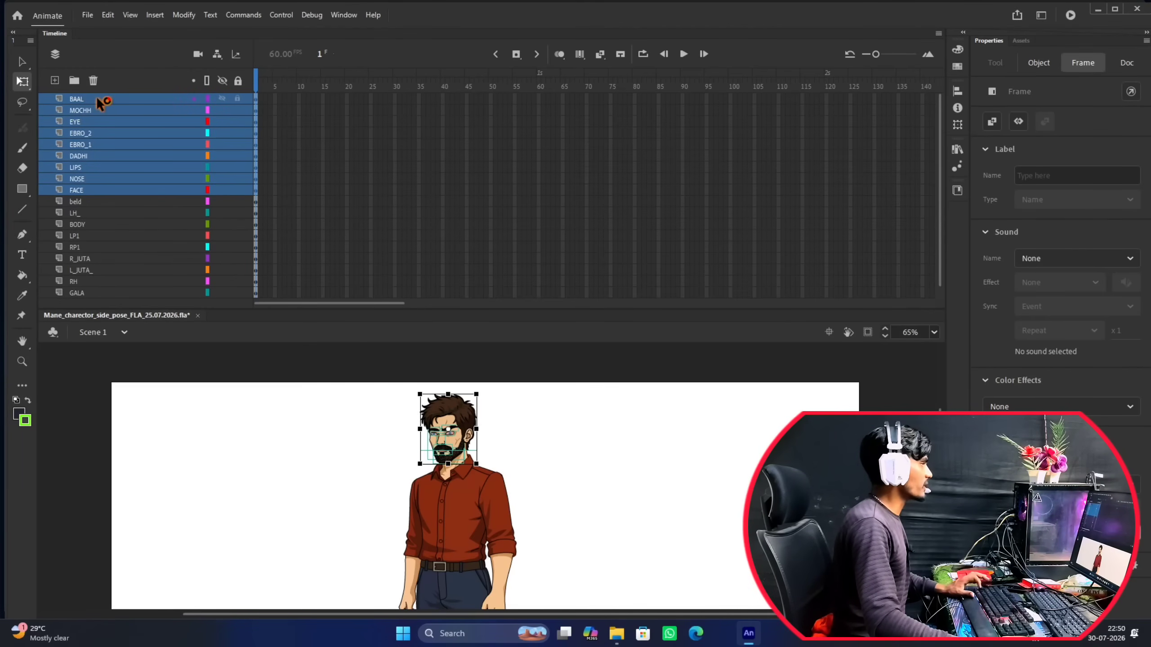
pyautogui.rightClick(455, 436)
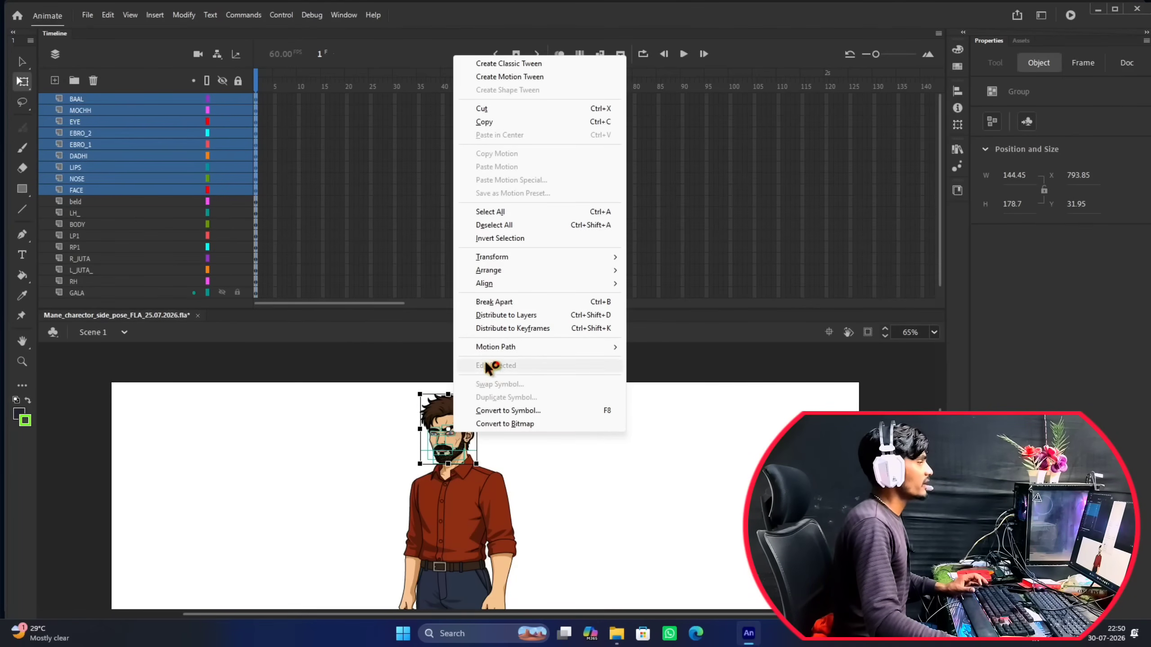
pyautogui.click(358, 428)
pyautogui.click(349, 434)
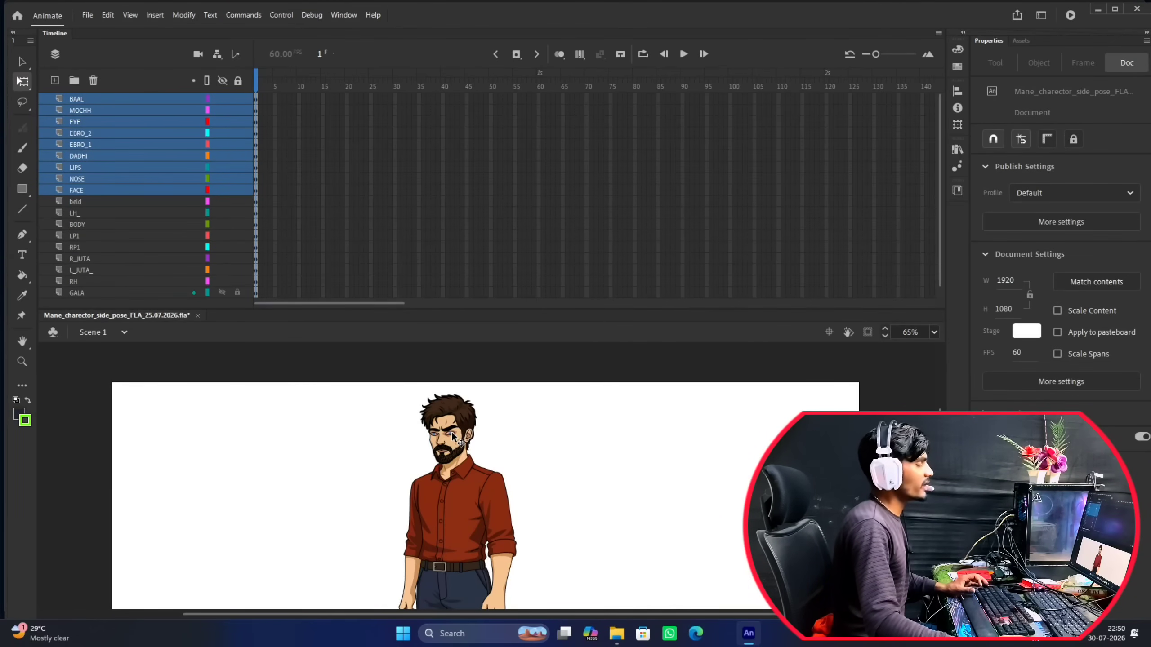
# Convert the layers from BAAL down to FACE into a single Graphic symbol named HEAD 1.
pyautogui.click(86, 178)
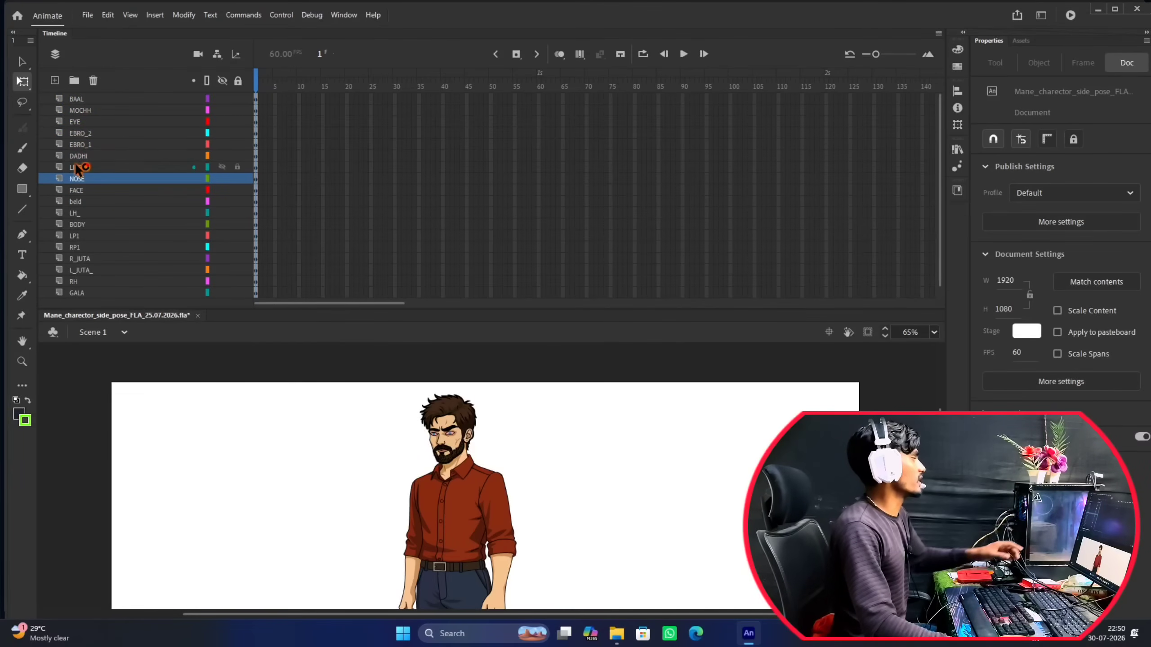
pyautogui.click(93, 193)
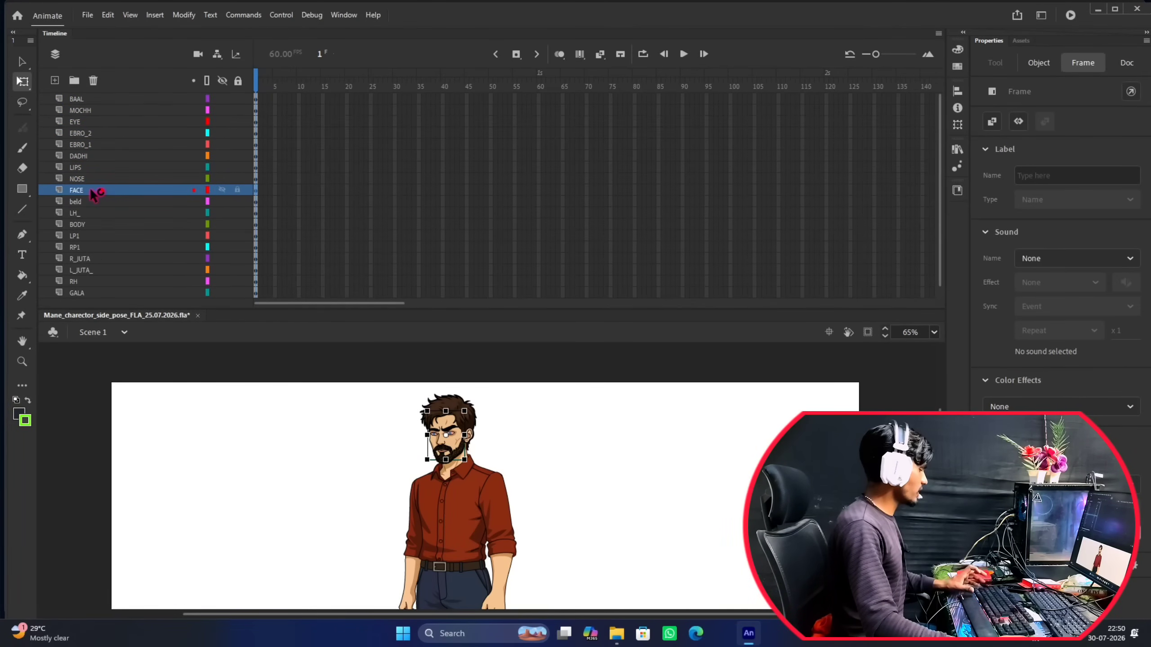
pyautogui.keyDown('shift'); pyautogui.click(94, 101); pyautogui.keyUp('shift')
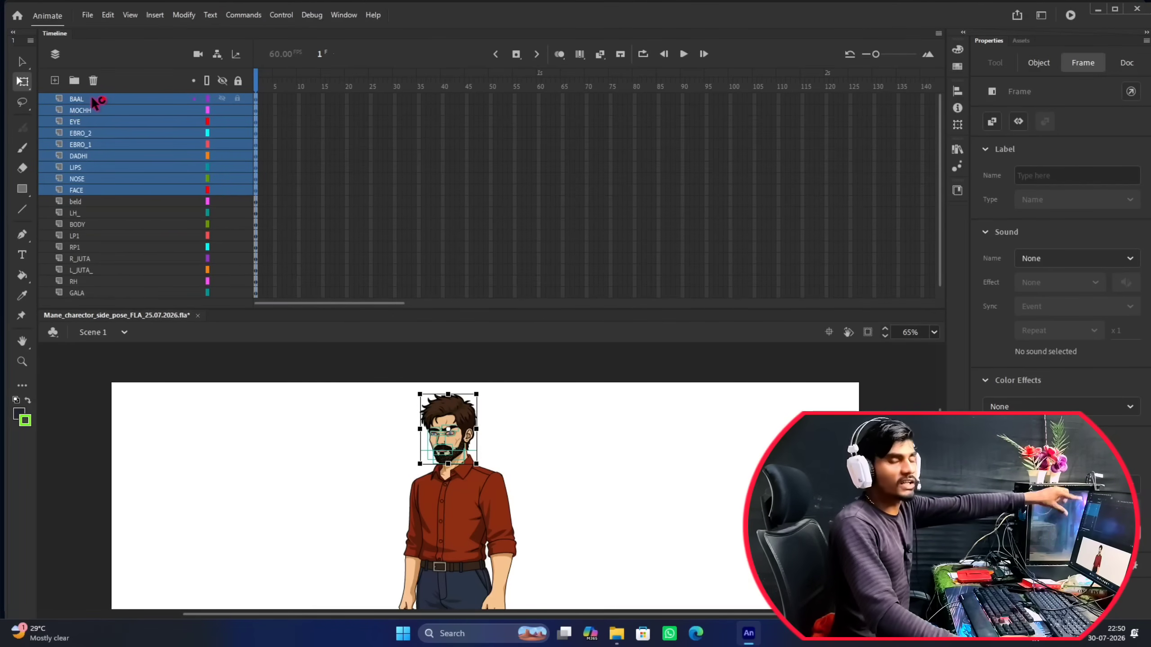
pyautogui.rightClick(126, 128)
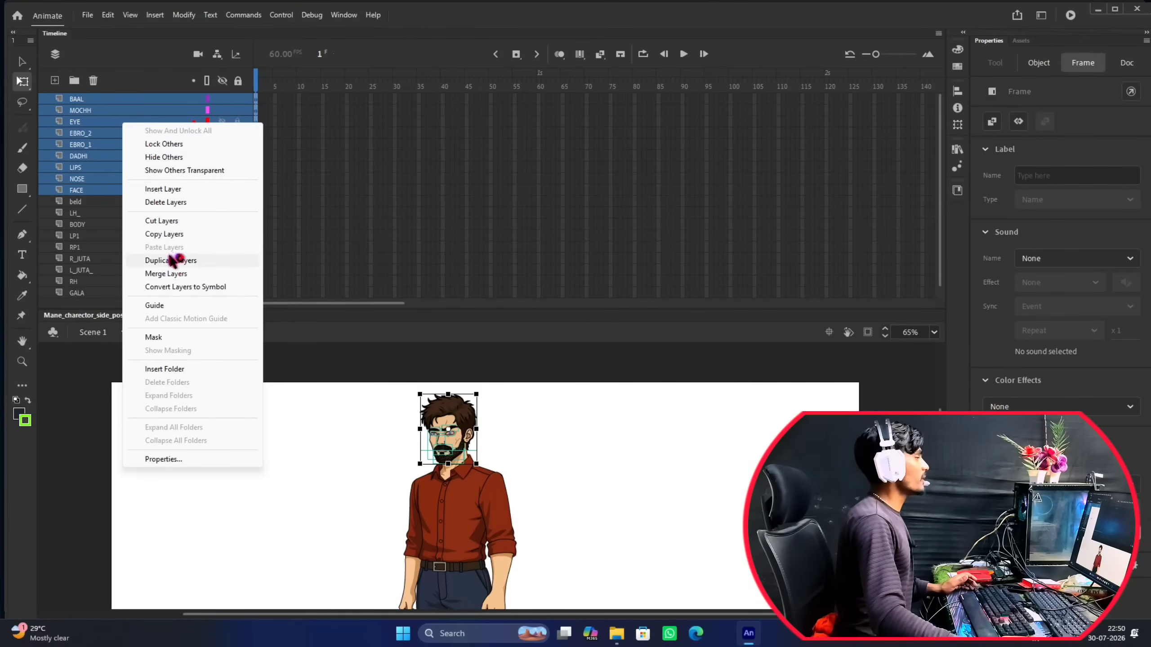
pyautogui.click(196, 287)
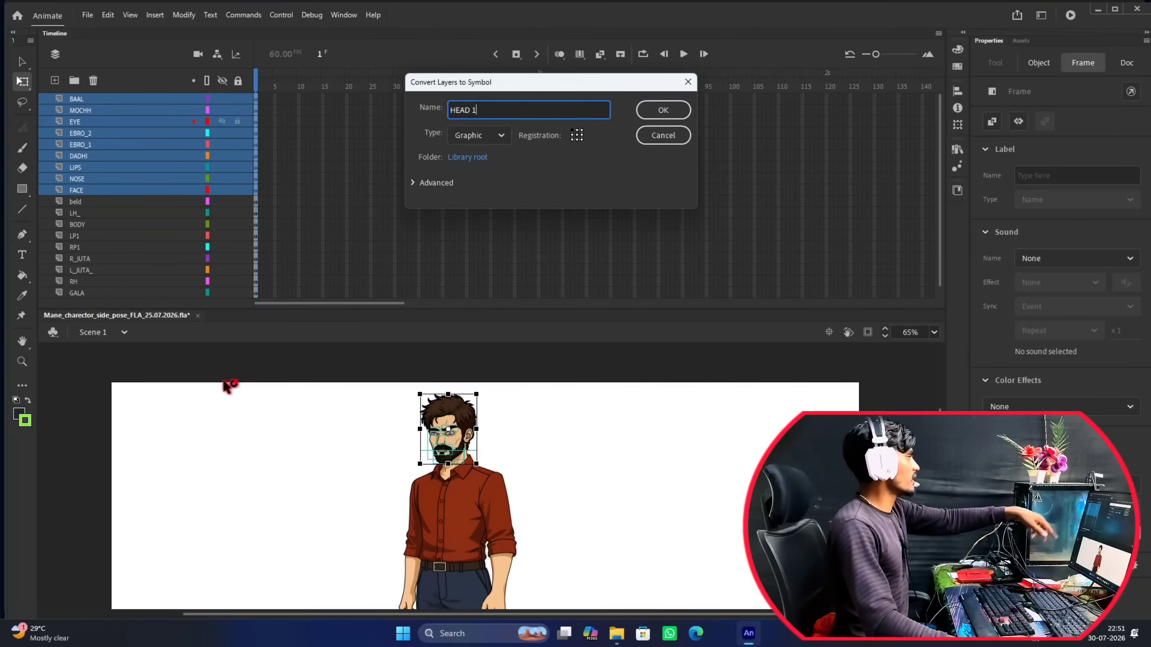
pyautogui.click(663, 110)
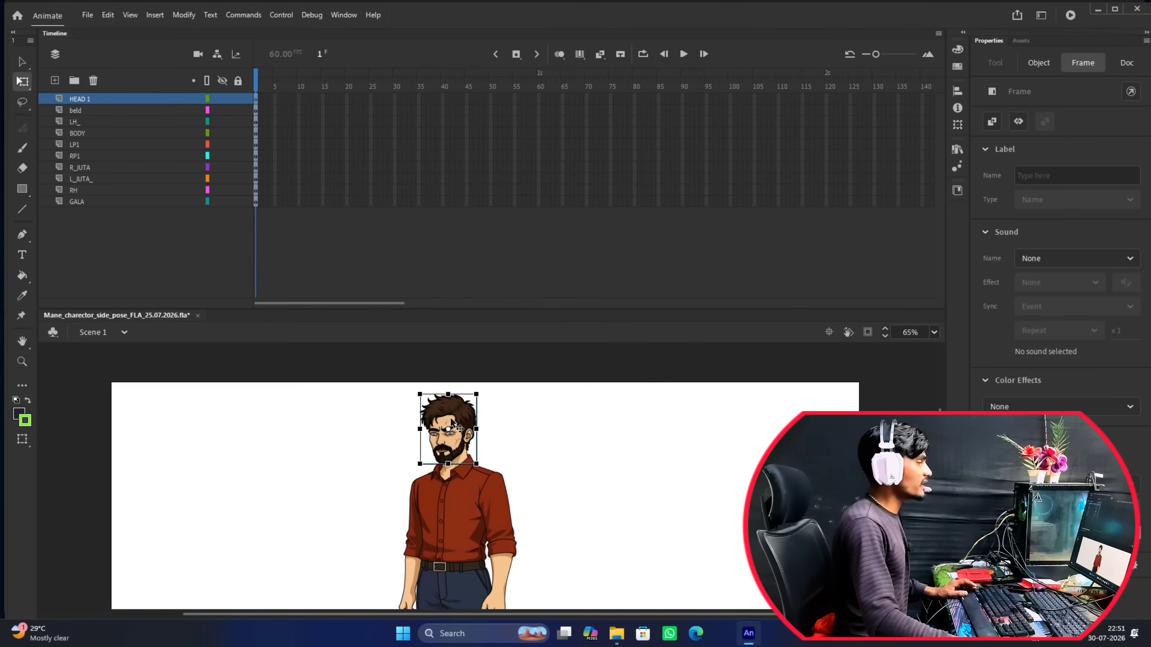
# Give the stage more room and pull the HEAD 1 symbol away from the body to check which parts it contains.
pyautogui.click(504, 304)
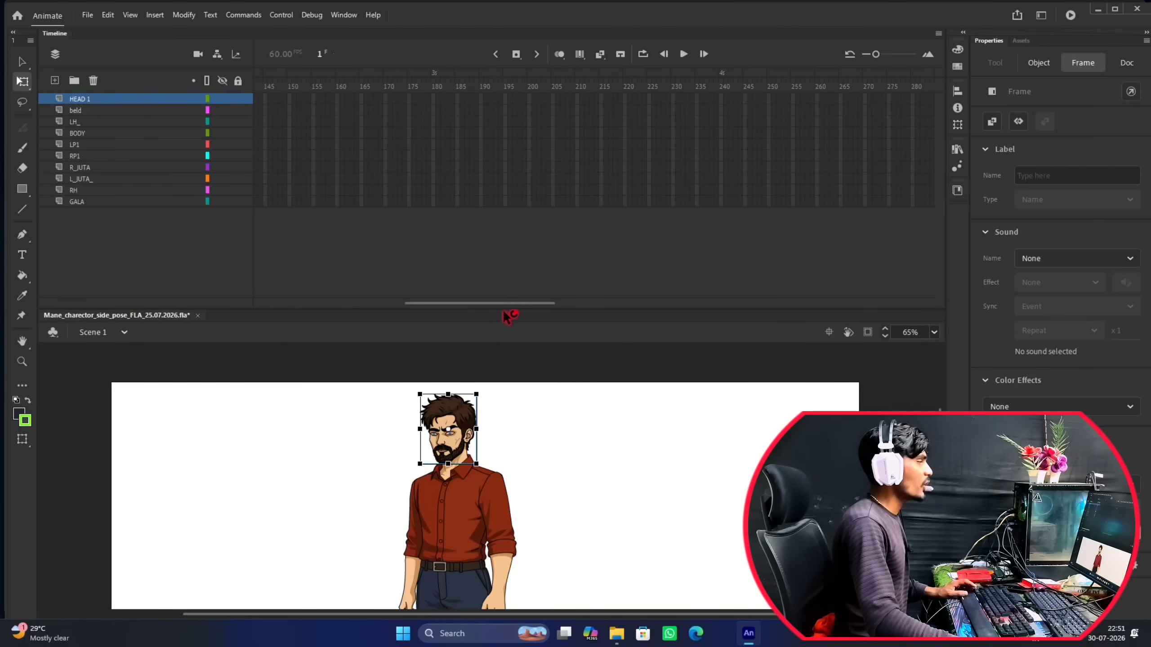
pyautogui.moveTo(504, 310); pyautogui.dragTo(504, 123)
pyautogui.click(562, 296)
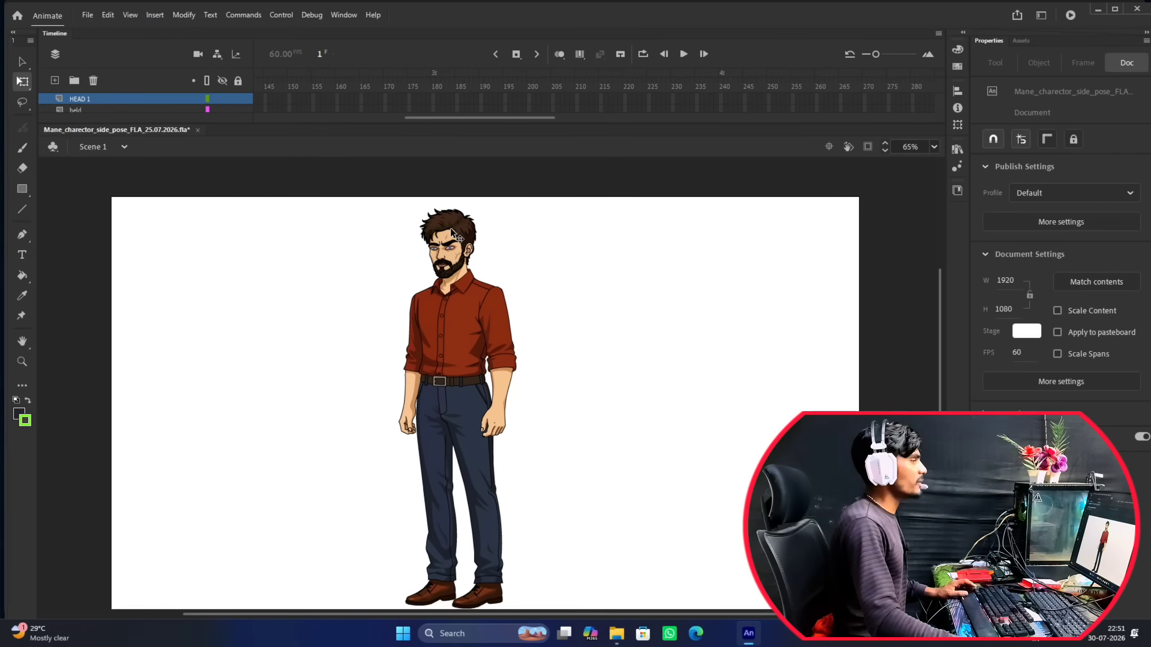
pyautogui.click(451, 240)
pyautogui.doubleClick(455, 238)
pyautogui.doubleClick(504, 229)
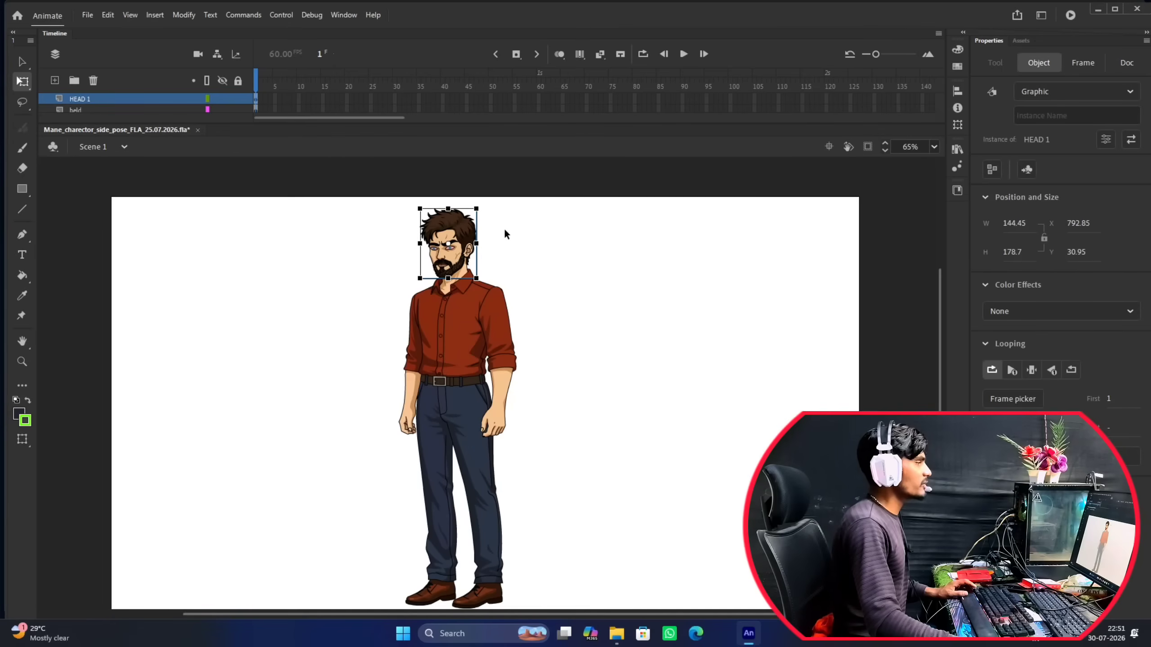
pyautogui.moveTo(469, 238); pyautogui.dragTo(559, 240)
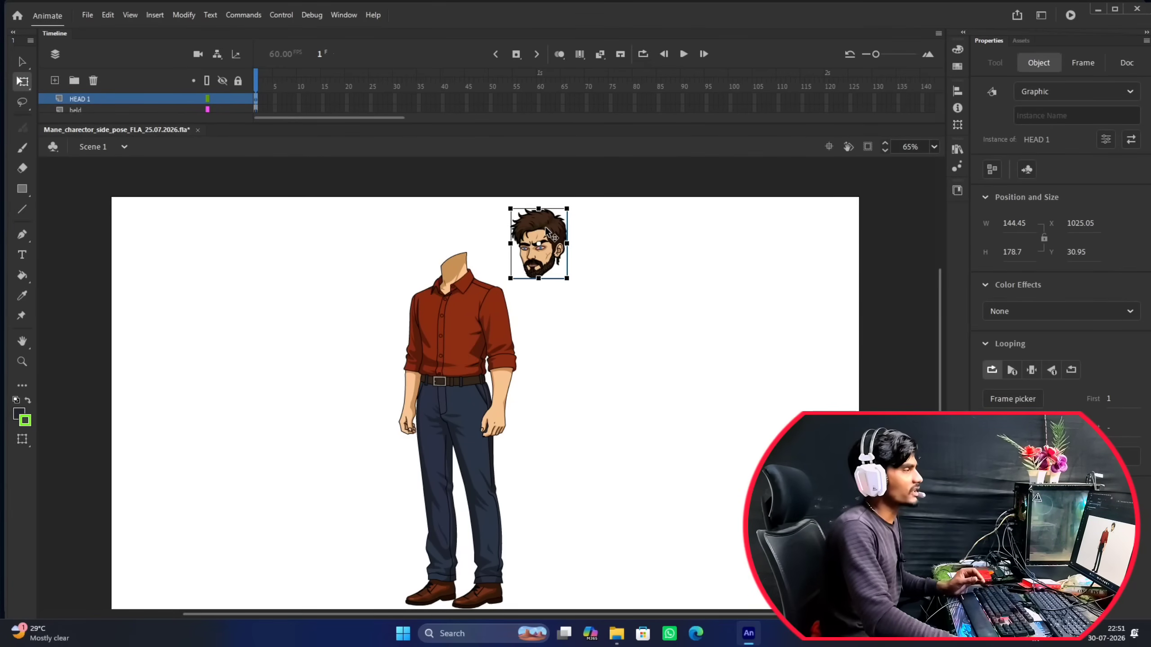
pyautogui.moveTo(547, 230); pyautogui.dragTo(596, 343)
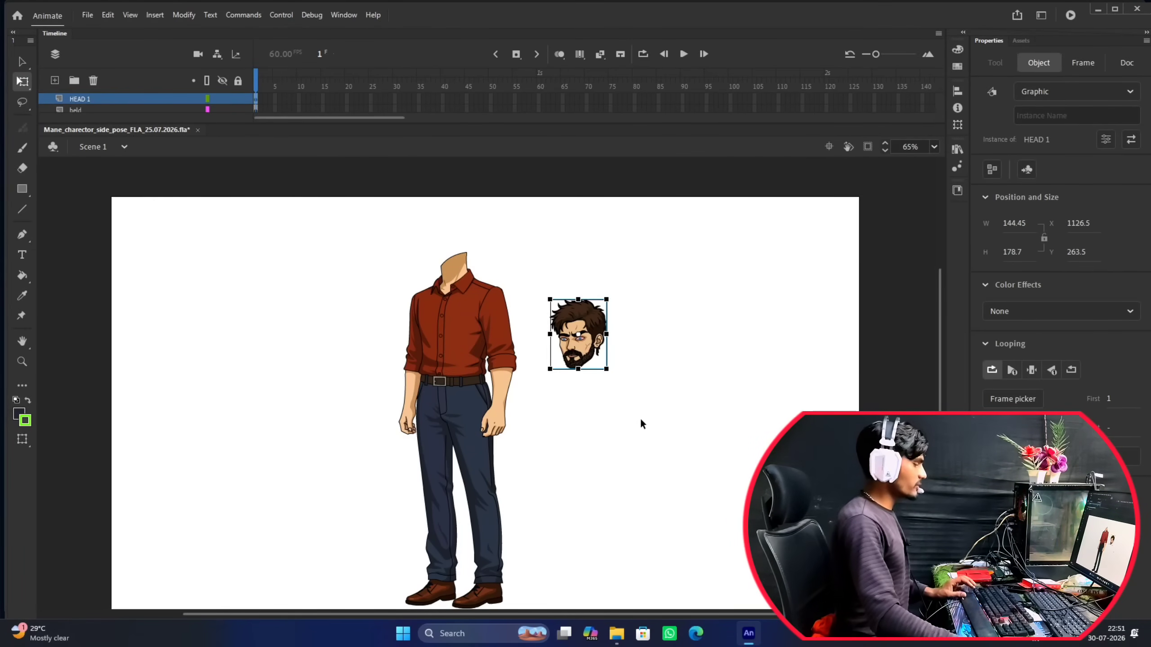
# Undo the moves of the HEAD 1 symbol and deselect it.
pyautogui.hotkey('ctrl', 'z')
pyautogui.hotkey('ctrl', 'z')
pyautogui.hotkey('ctrl', 'z')
pyautogui.hotkey('ctrl', 'z')
pyautogui.hotkey('ctrl', 'z')
pyautogui.hotkey('ctrl', 'z')
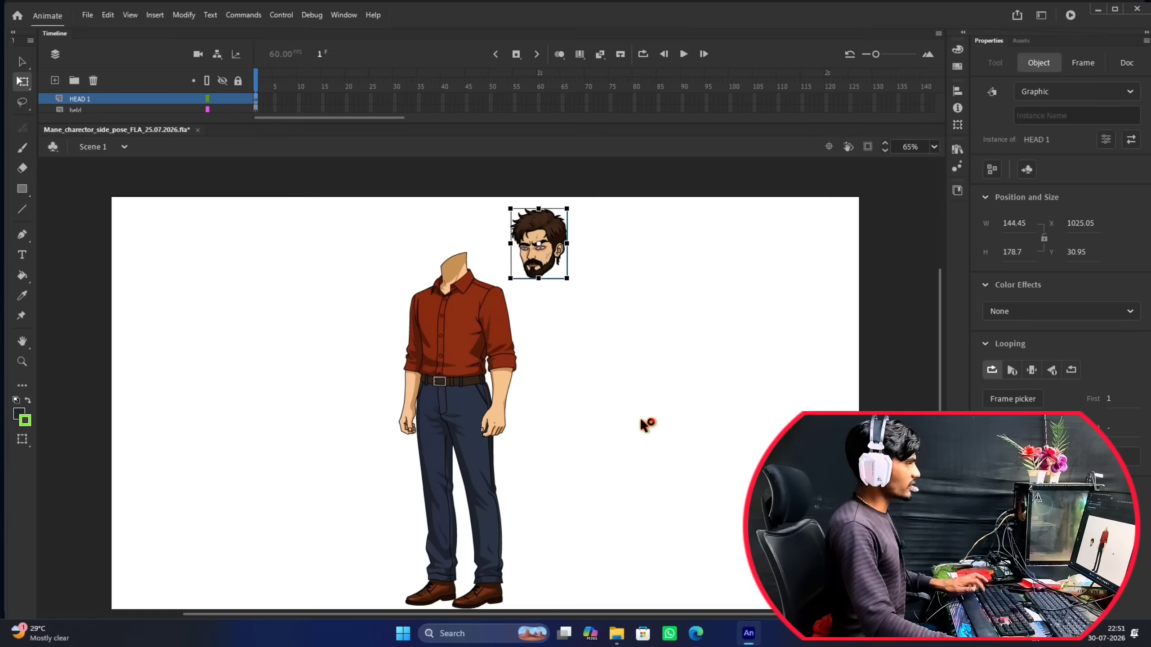
pyautogui.hotkey('ctrl', 'z')
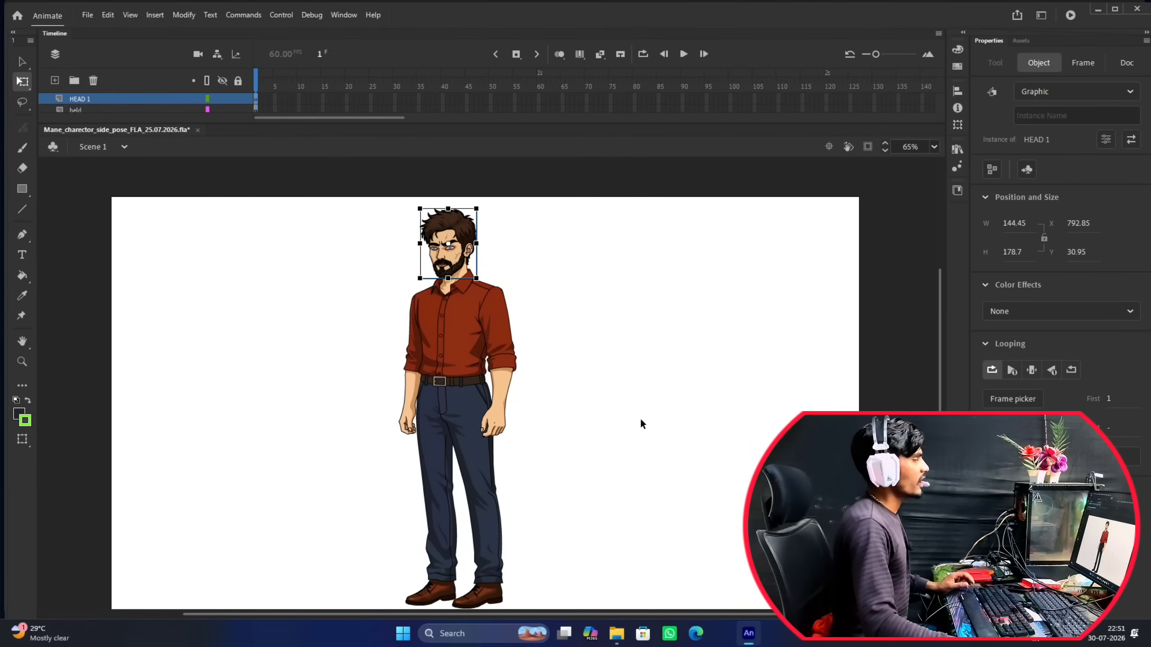
pyautogui.click(641, 421)
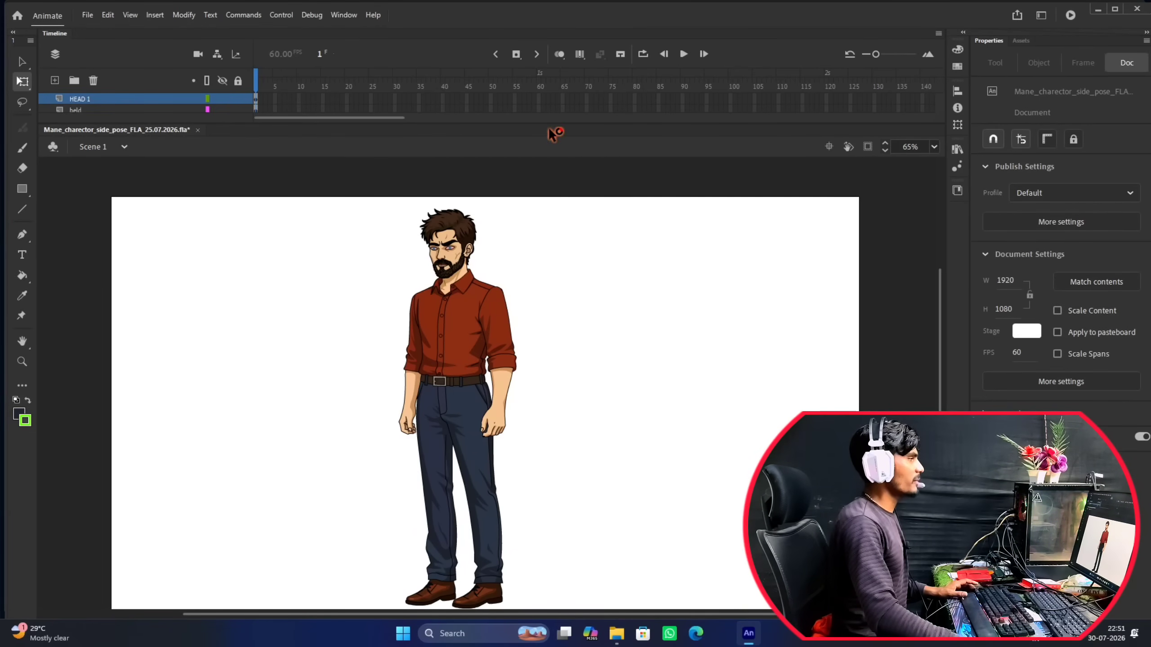
# Enlarge the timeline to show all layers, and examine the character from the full figure to close-ups of the face and arm.
pyautogui.moveTo(551, 123); pyautogui.dragTo(572, 226)
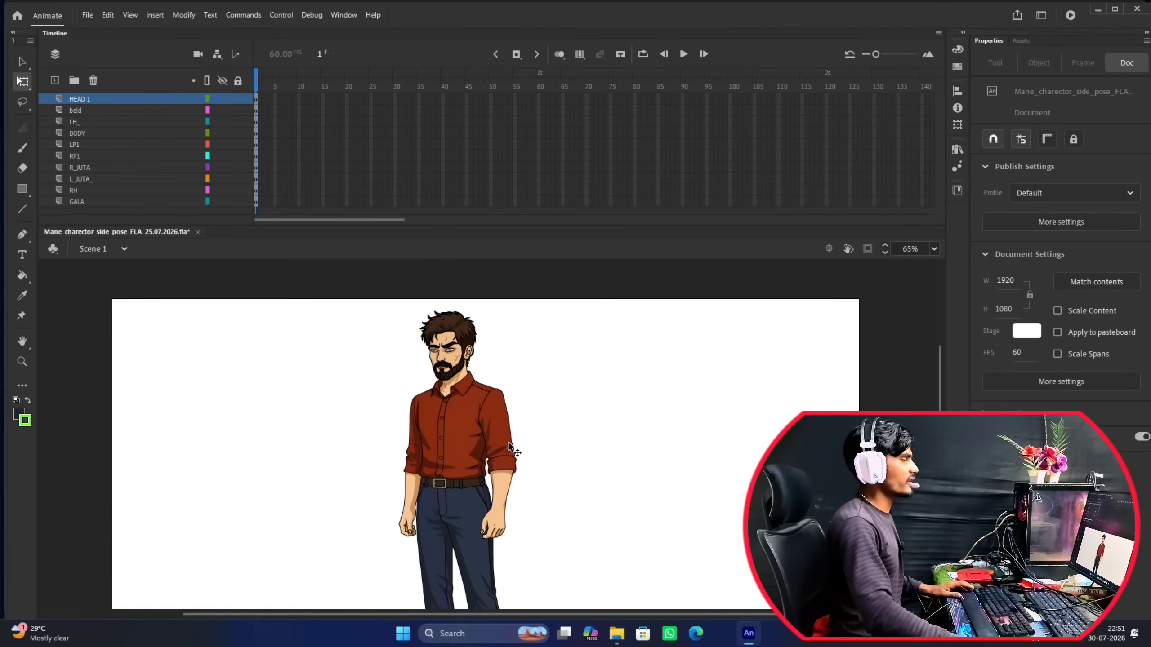
pyautogui.scroll(-3, 508, 441)
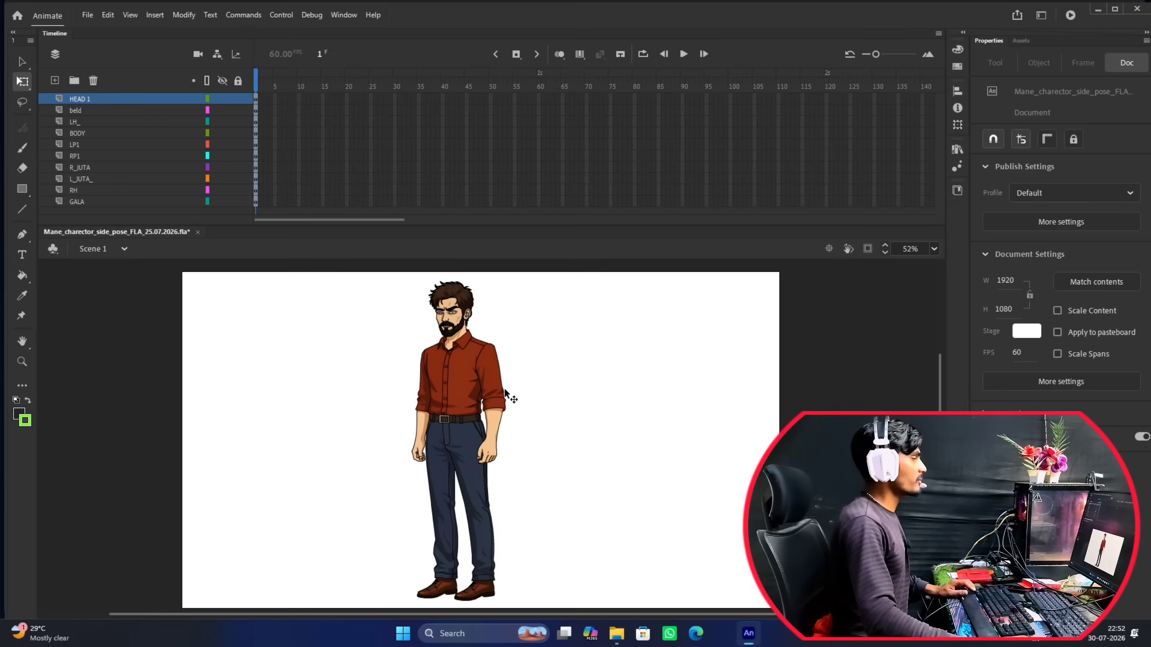
pyautogui.scroll(-1, 500, 381)
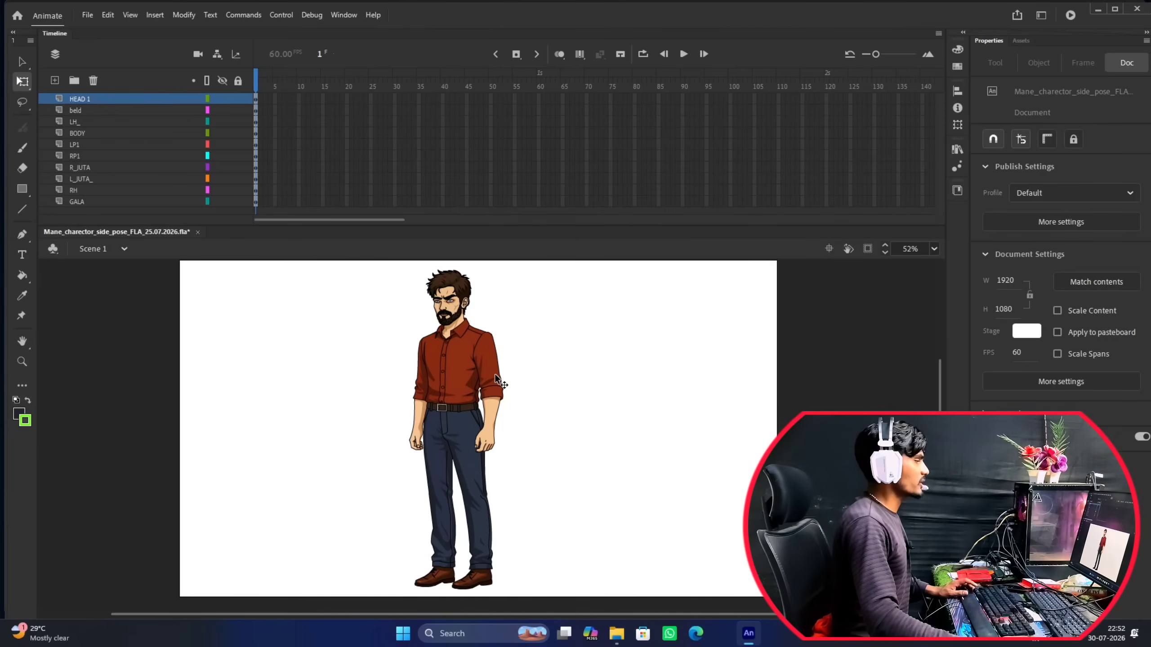
pyautogui.scroll(1, 495, 374)
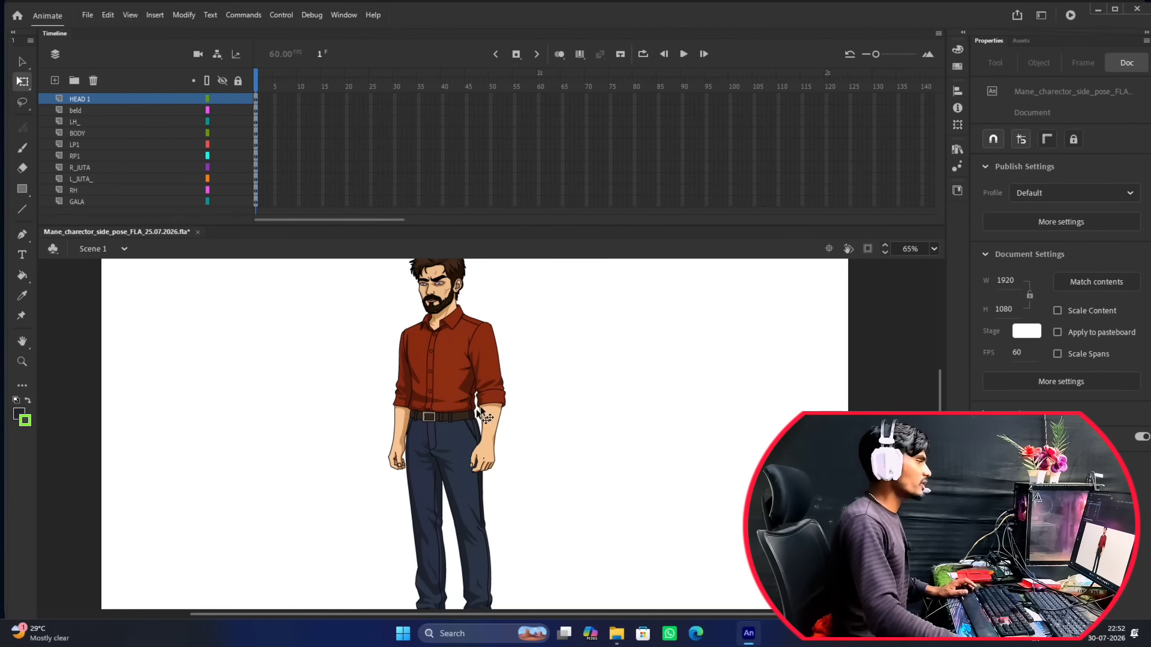
pyautogui.scroll(-1, 481, 434)
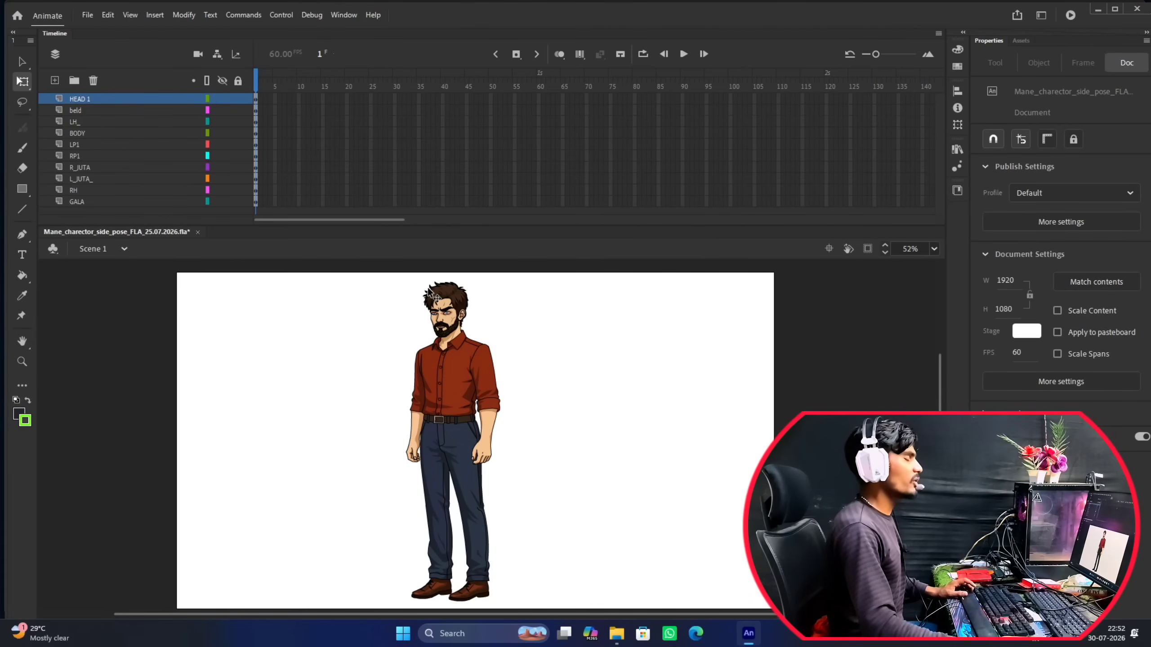
pyautogui.scroll(2, 430, 297)
pyautogui.scroll(4, 470, 318)
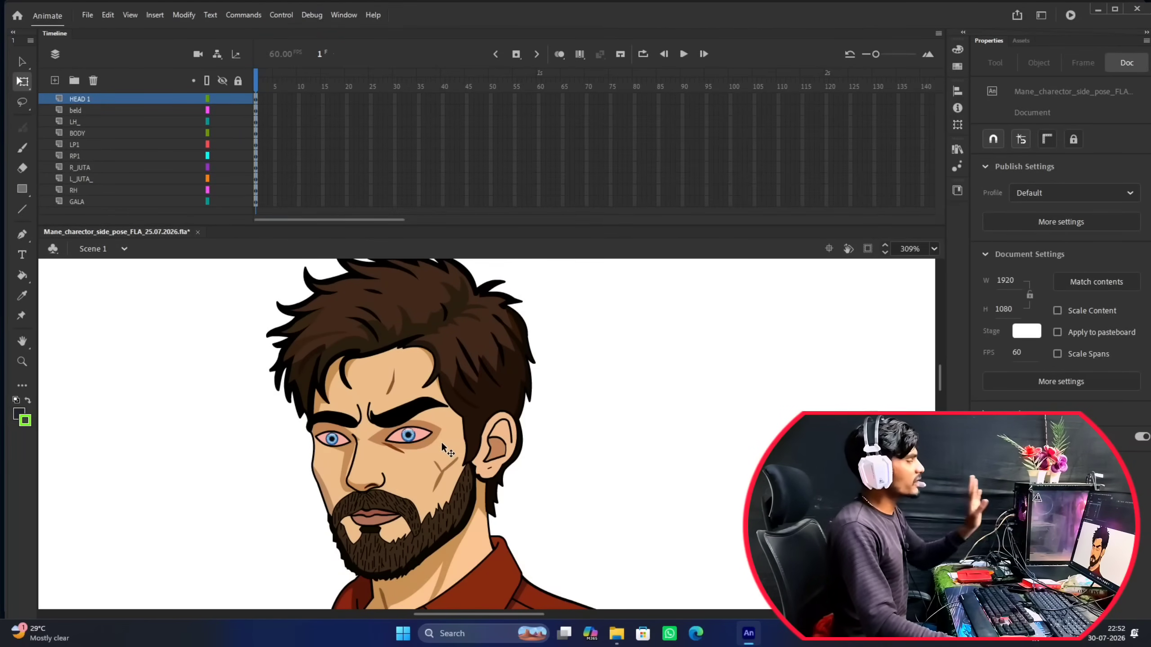
pyautogui.scroll(-1, 464, 414)
pyautogui.scroll(-4, 464, 414)
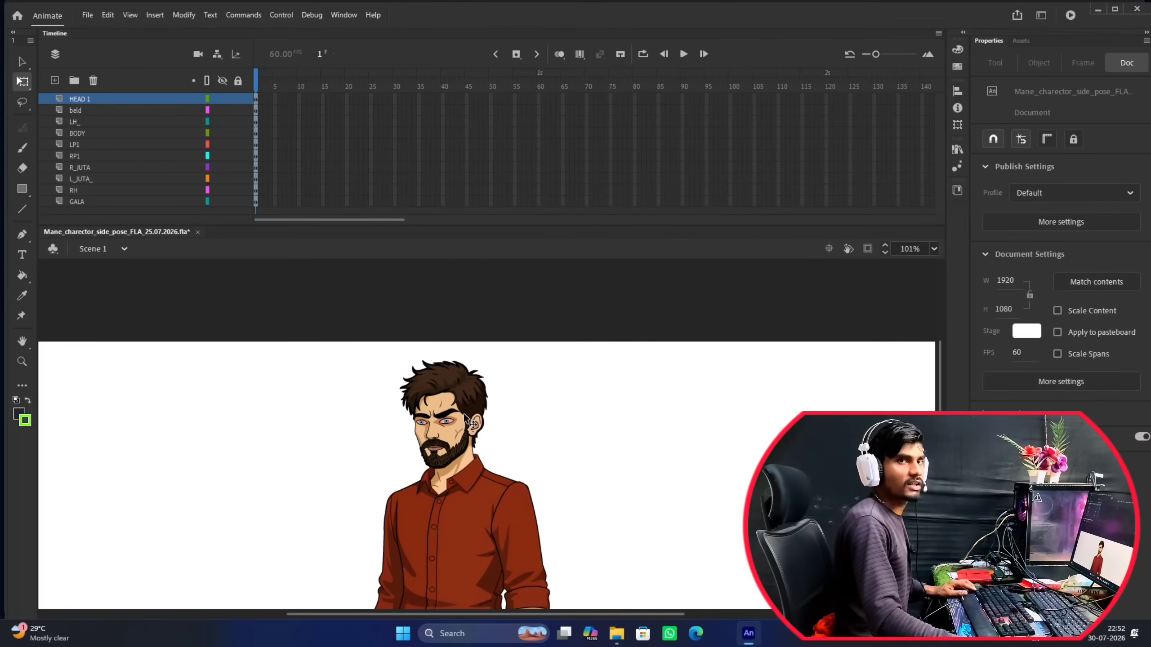
pyautogui.scroll(1, 463, 415)
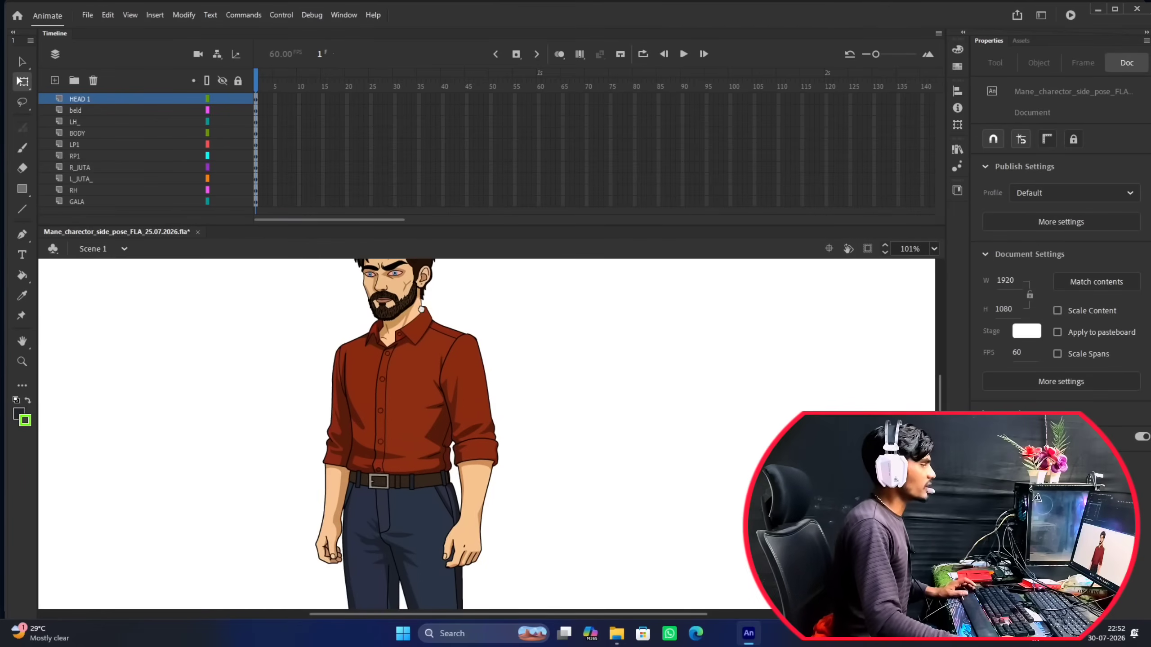
pyautogui.scroll(1, 473, 379)
# Select the arm group on the LH_ layer on the stage.
pyautogui.click(470, 378)
pyautogui.scroll(-3, 468, 373)
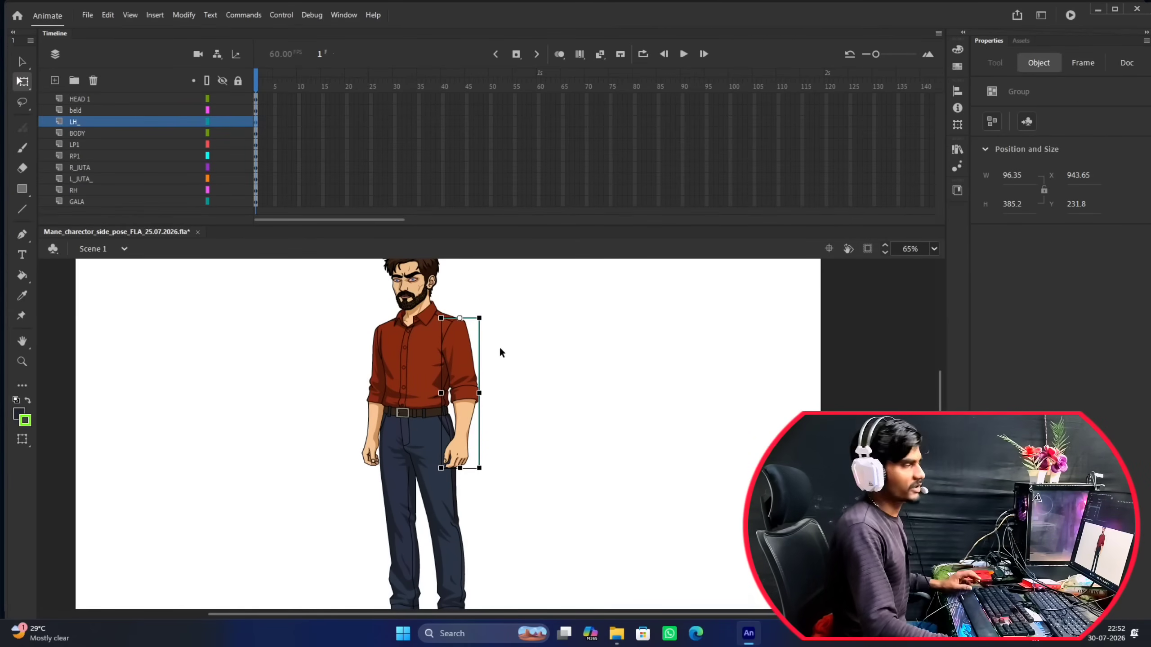
pyautogui.scroll(-2, 501, 352)
pyautogui.scroll(2, 498, 363)
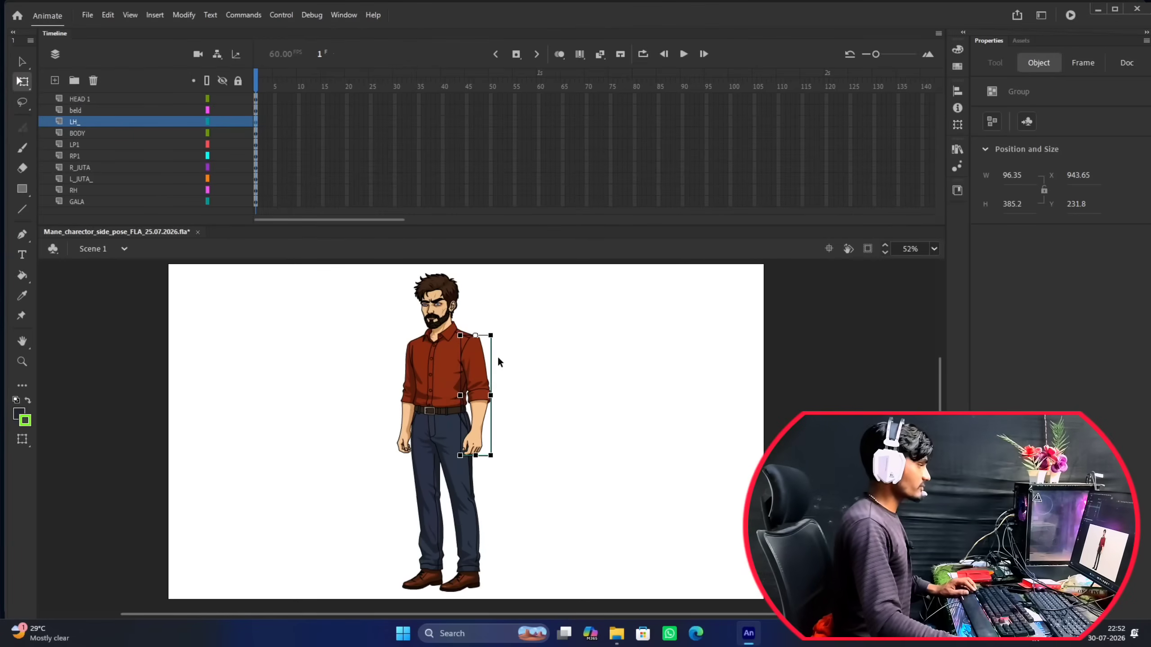
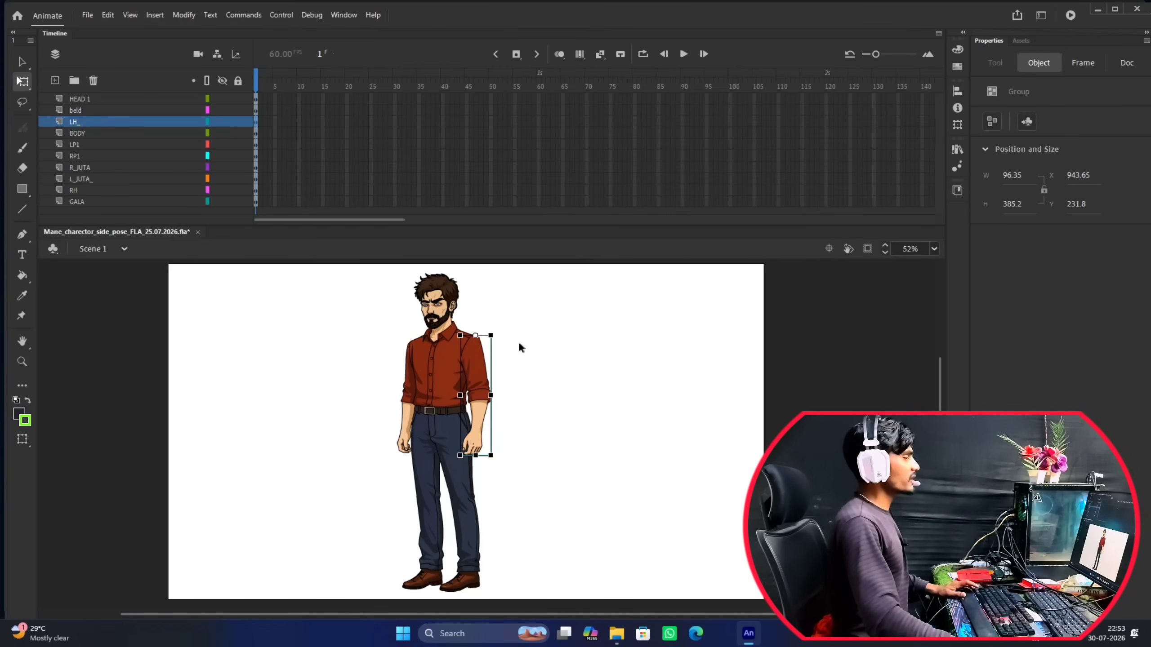
pyautogui.click(524, 426)
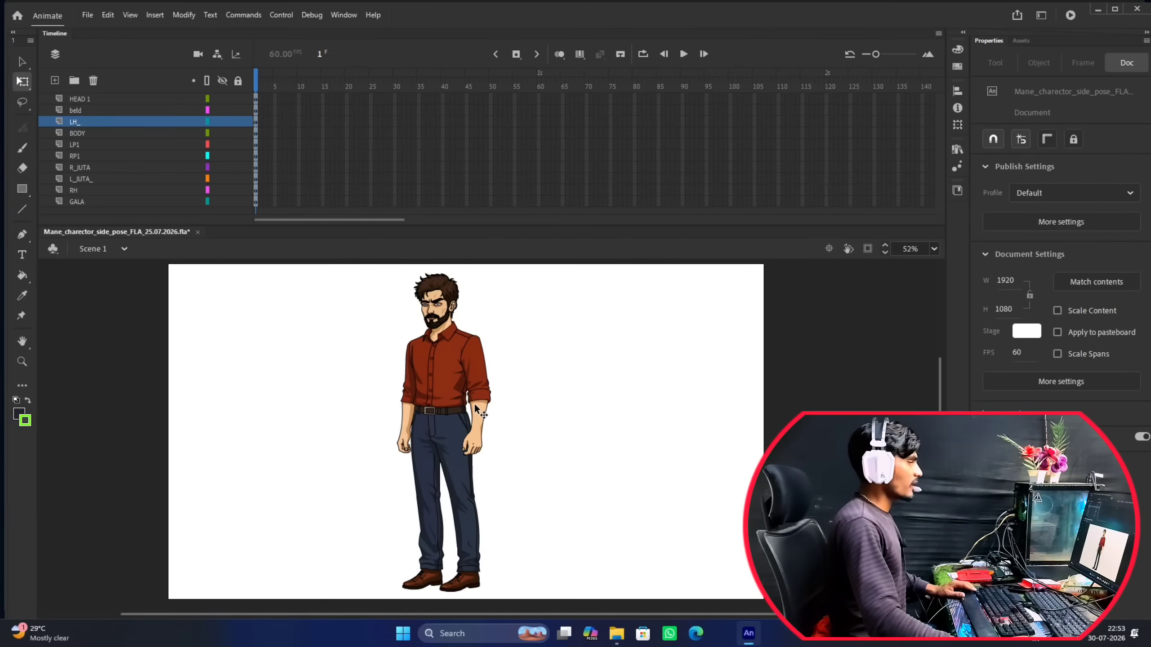
pyautogui.scroll(-2, 499, 394)
pyautogui.scroll(2, 502, 373)
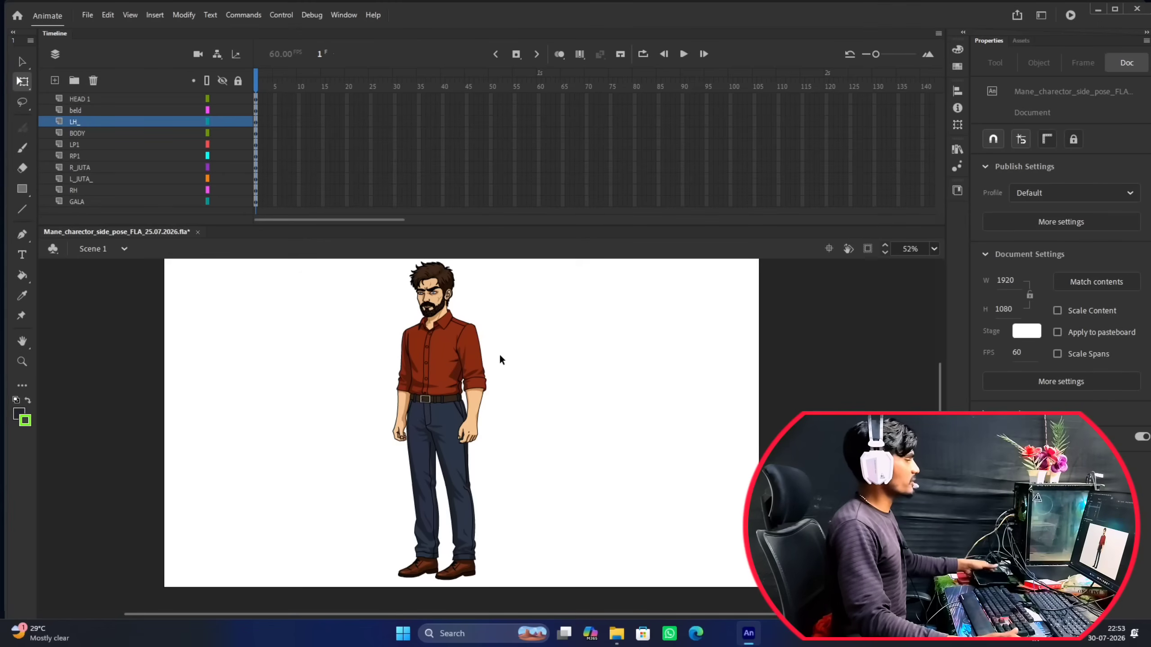
pyautogui.scroll(2, 448, 315)
pyautogui.scroll(-4, 513, 340)
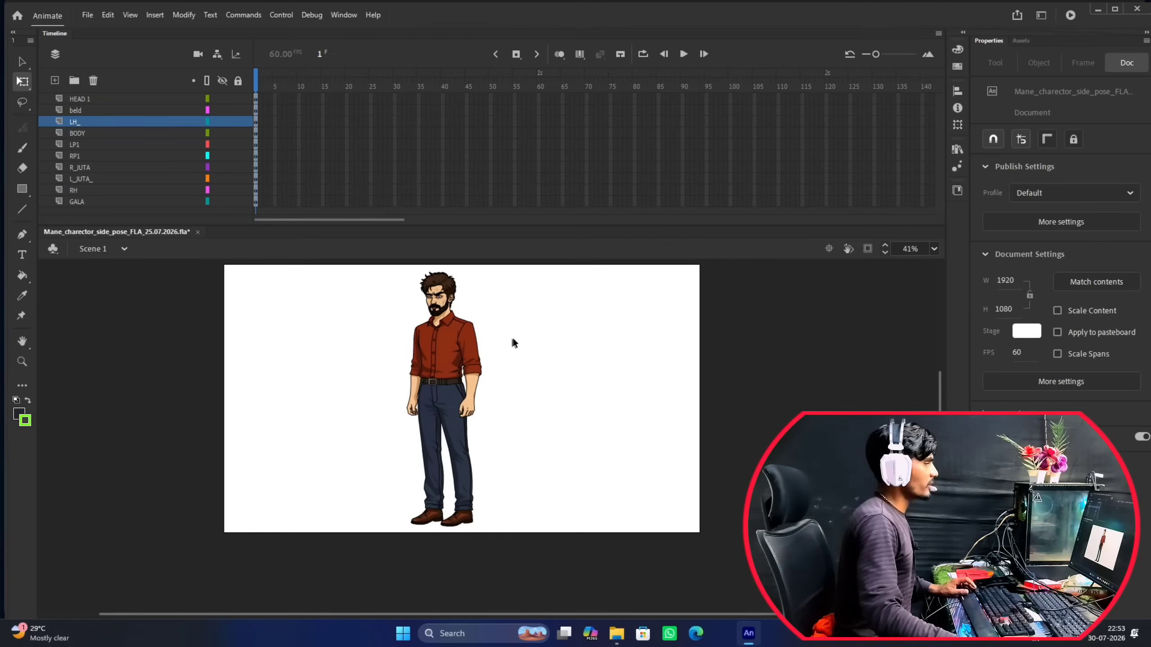
pyautogui.moveTo(513, 338); pyautogui.dragTo(500, 327)
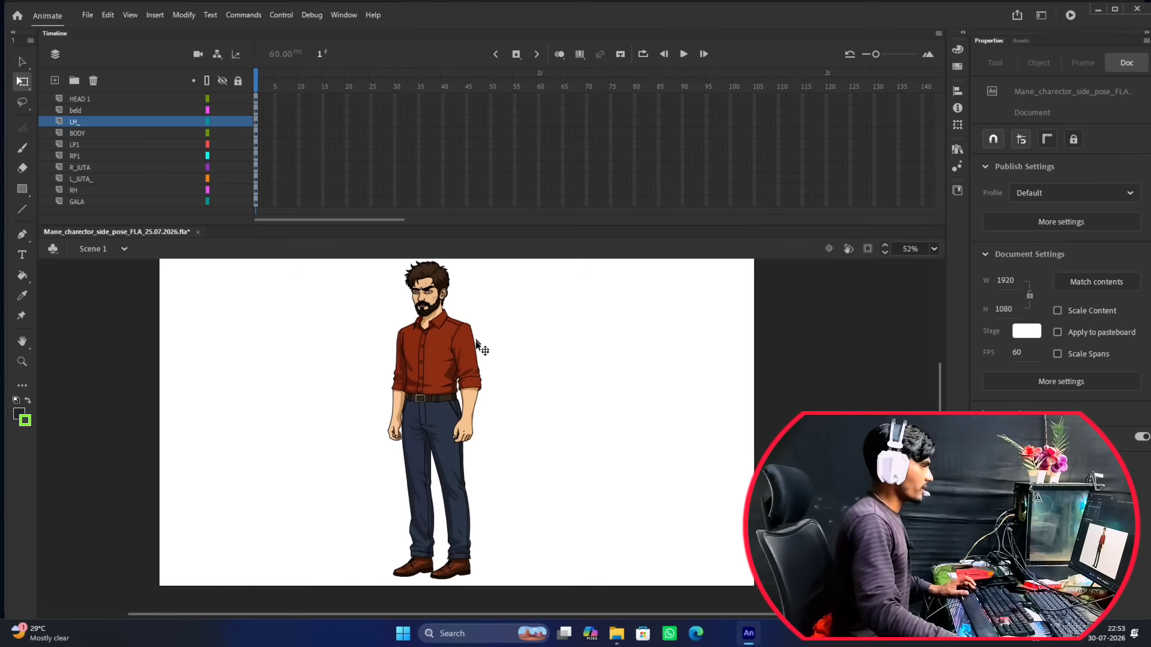
# Pull the arm group on the LH_ layer away from the body to show it as a separate part, and undo the move.
pyautogui.scroll(3, 476, 328)
pyautogui.click(466, 360)
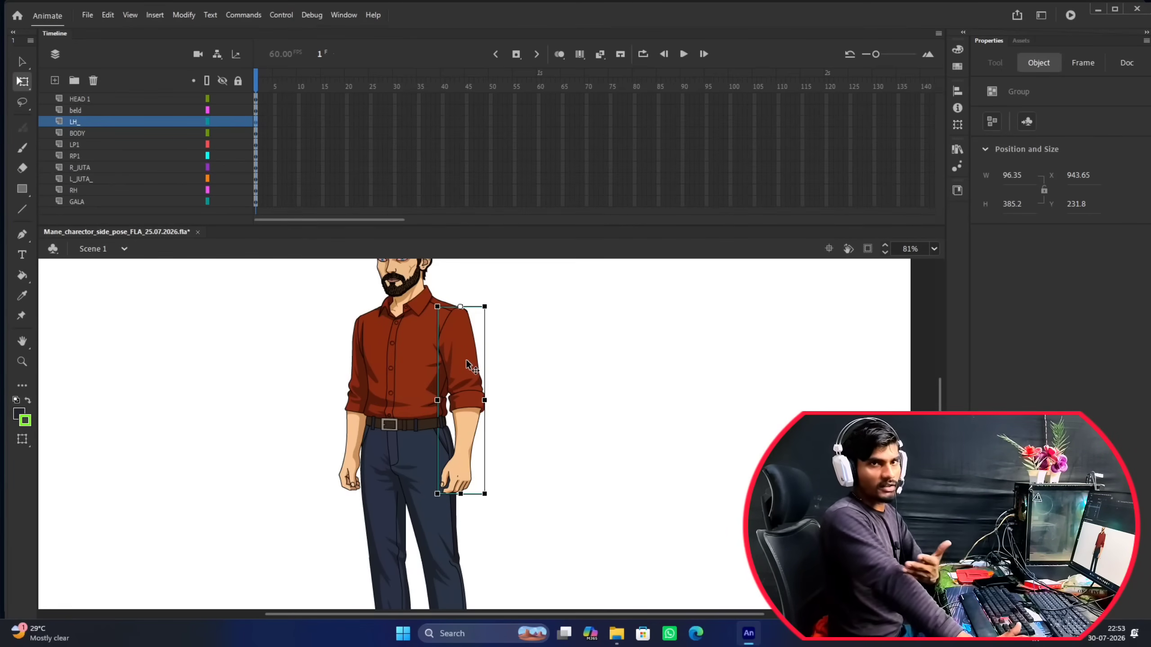
pyautogui.moveTo(465, 361); pyautogui.dragTo(532, 355)
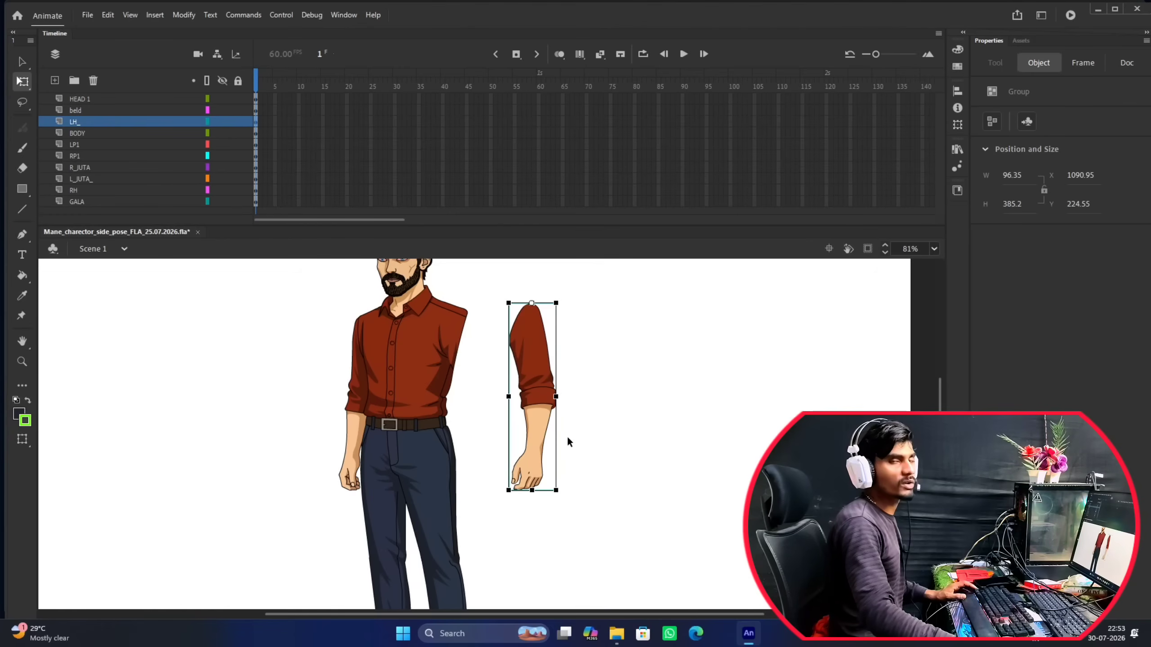
pyautogui.hotkey('ctrl', 'z')
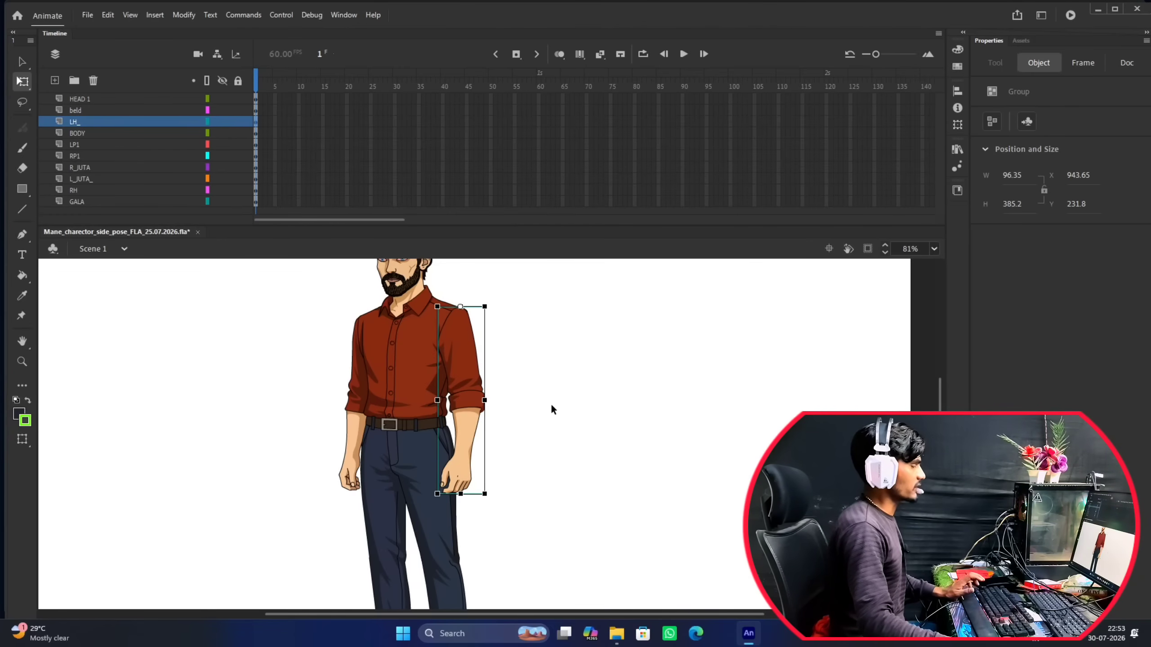
# Shrink the timeline to give the stage more room, and deselect the arm group.
pyautogui.scroll(-3, 537, 379)
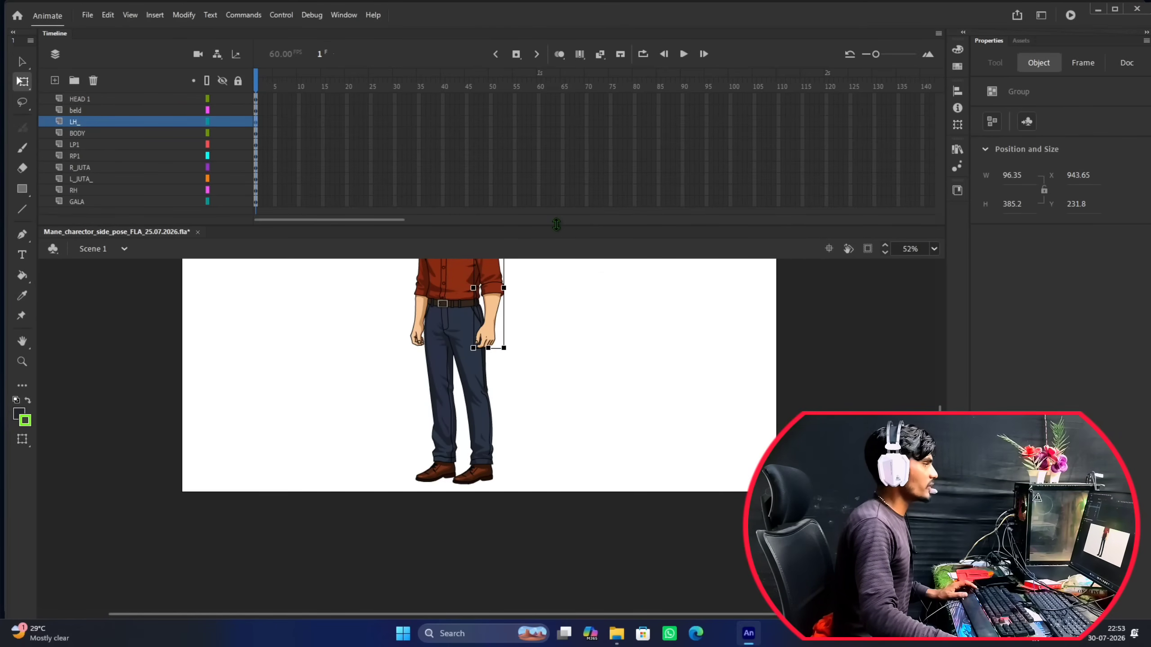
pyautogui.moveTo(556, 224); pyautogui.dragTo(557, 122)
pyautogui.scroll(3, 581, 239)
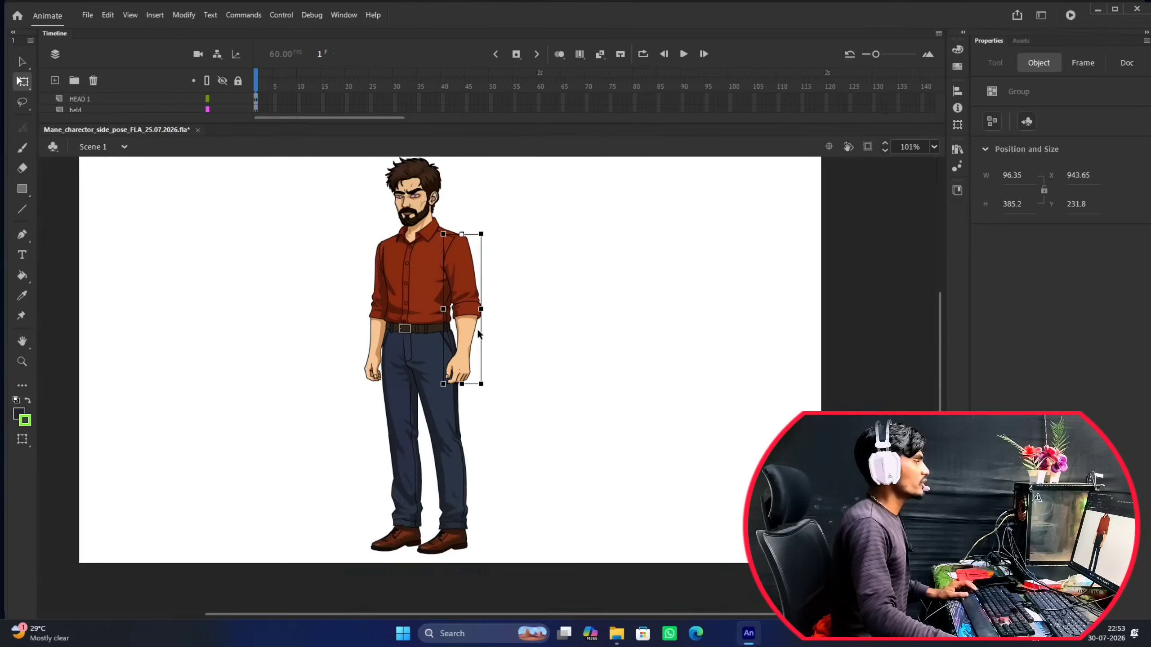
pyautogui.scroll(-4, 478, 334)
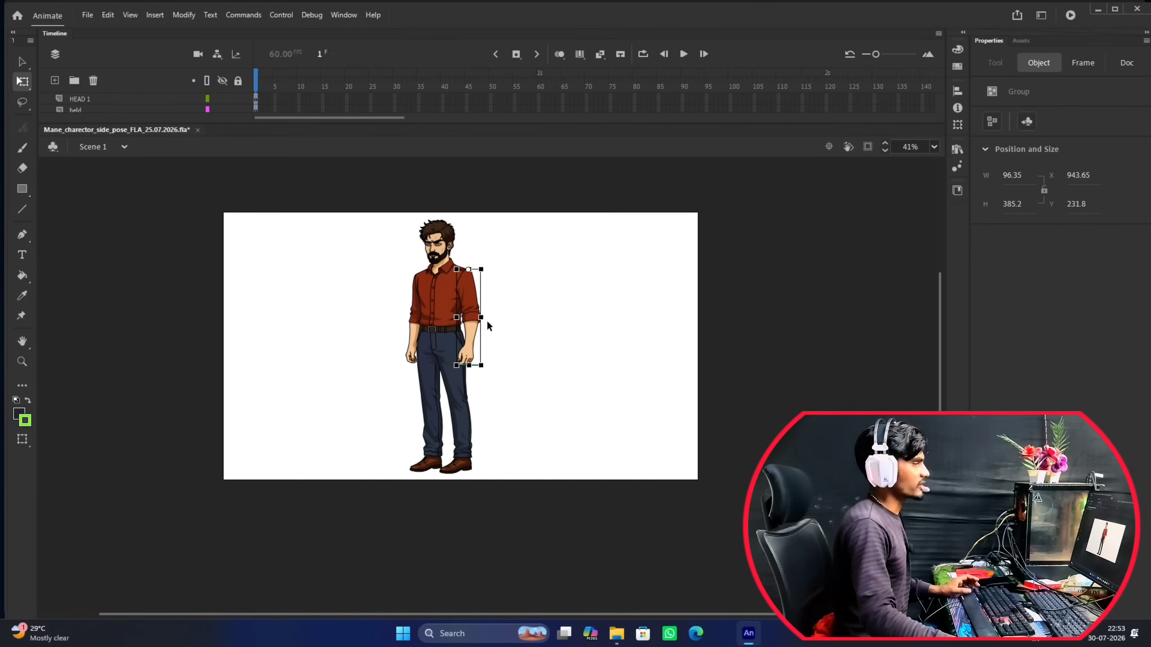
pyautogui.click(486, 320)
# Select the LH_ arm, the trouser legs and the RH arm in turn to check which layer each group belongs to.
pyautogui.scroll(5, 486, 320)
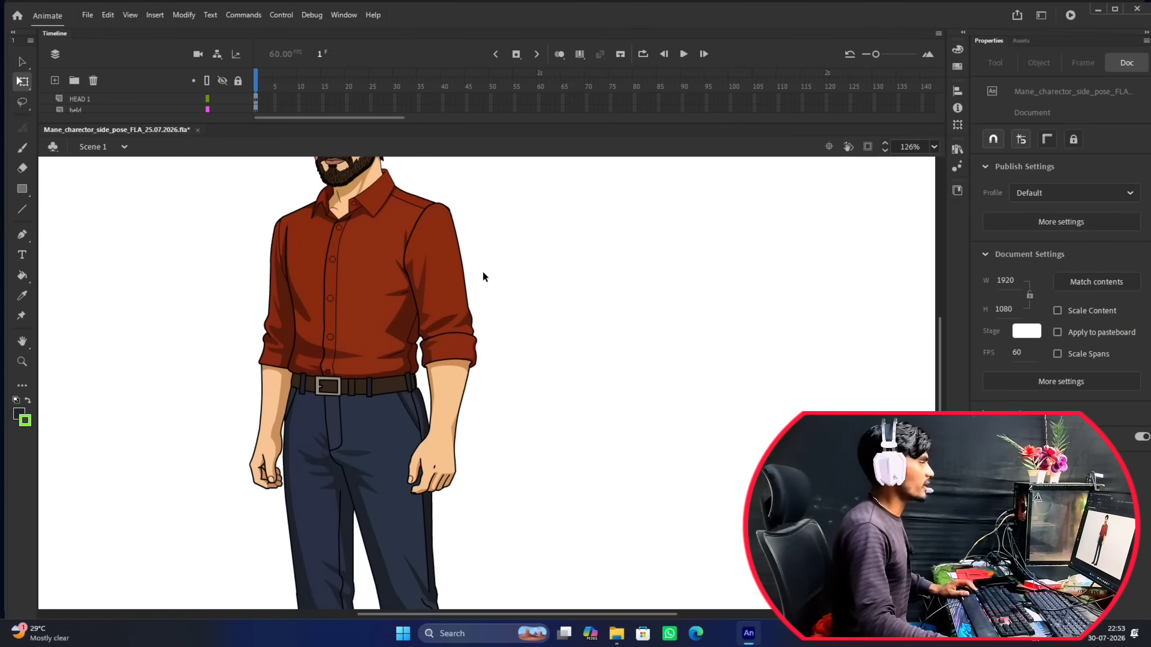
pyautogui.click(434, 254)
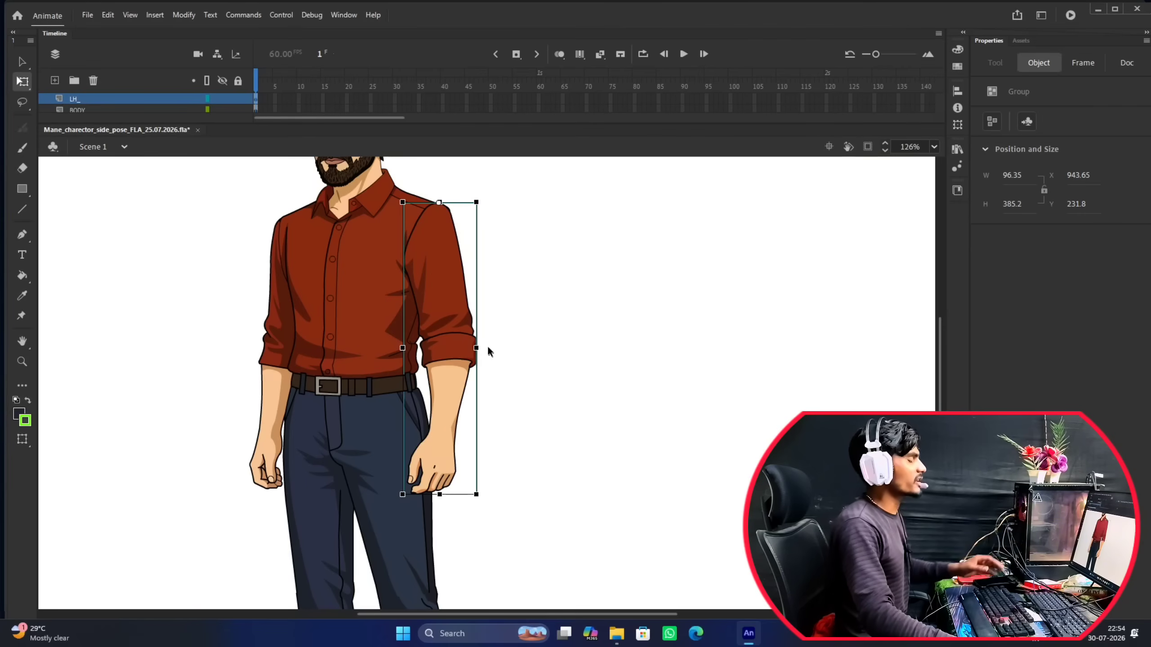
pyautogui.scroll(-2, 487, 342)
pyautogui.scroll(-2, 489, 347)
pyautogui.scroll(3, 460, 375)
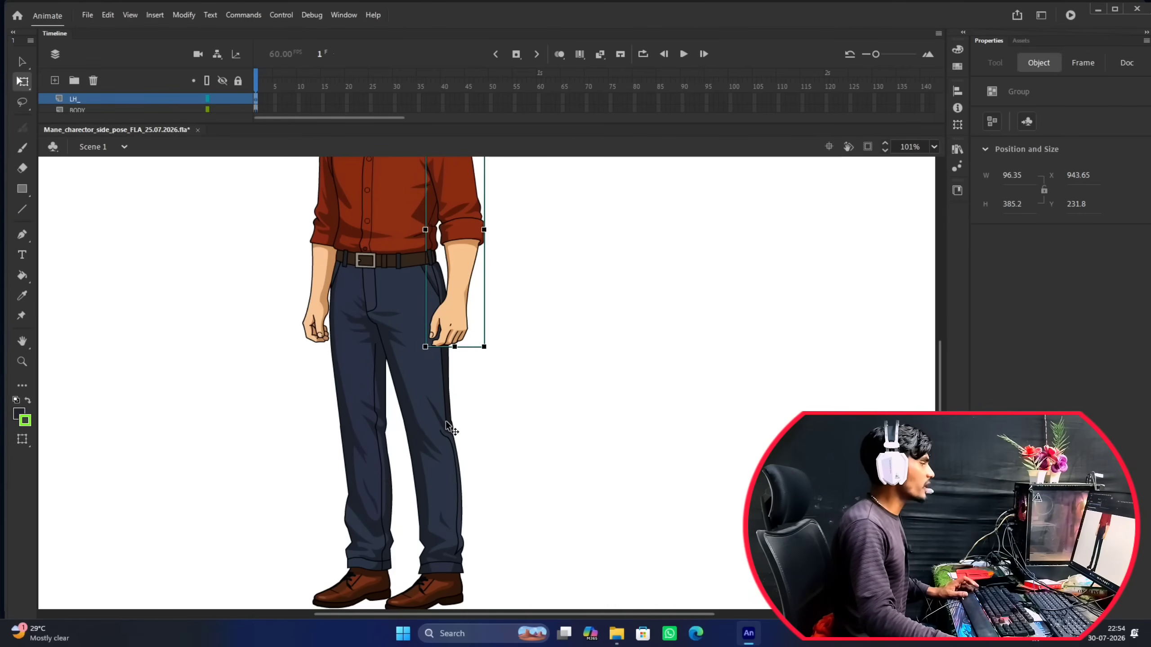
pyautogui.click(388, 443)
pyautogui.click(376, 435)
pyautogui.scroll(-3, 504, 321)
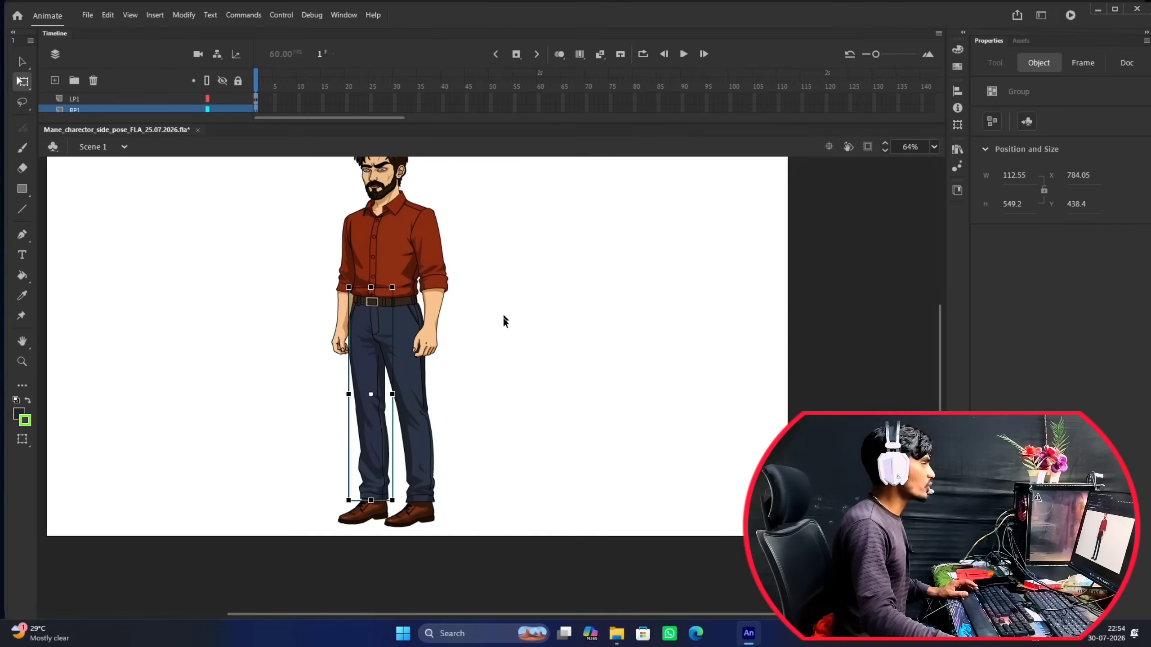
pyautogui.scroll(3, 444, 361)
pyautogui.click(303, 303)
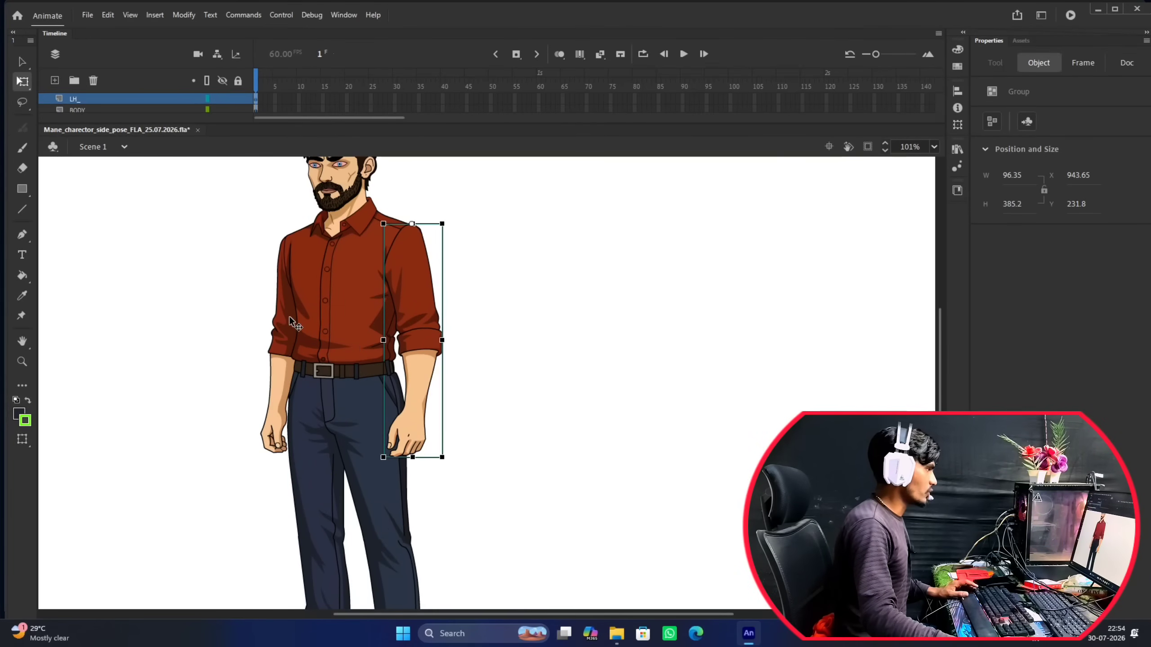
pyautogui.scroll(-3, 411, 302)
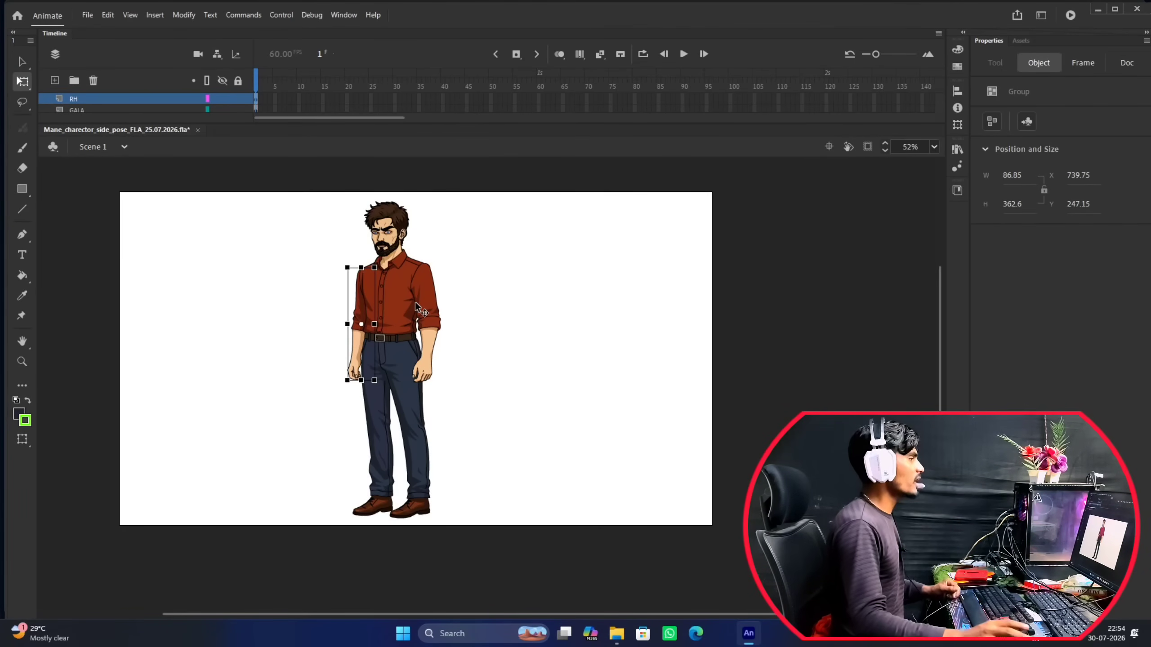
# Select the LH_ arm group again, examine the character from full figure to face close-up, and clear the selection.
pyautogui.scroll(2, 427, 303)
pyautogui.click(553, 317)
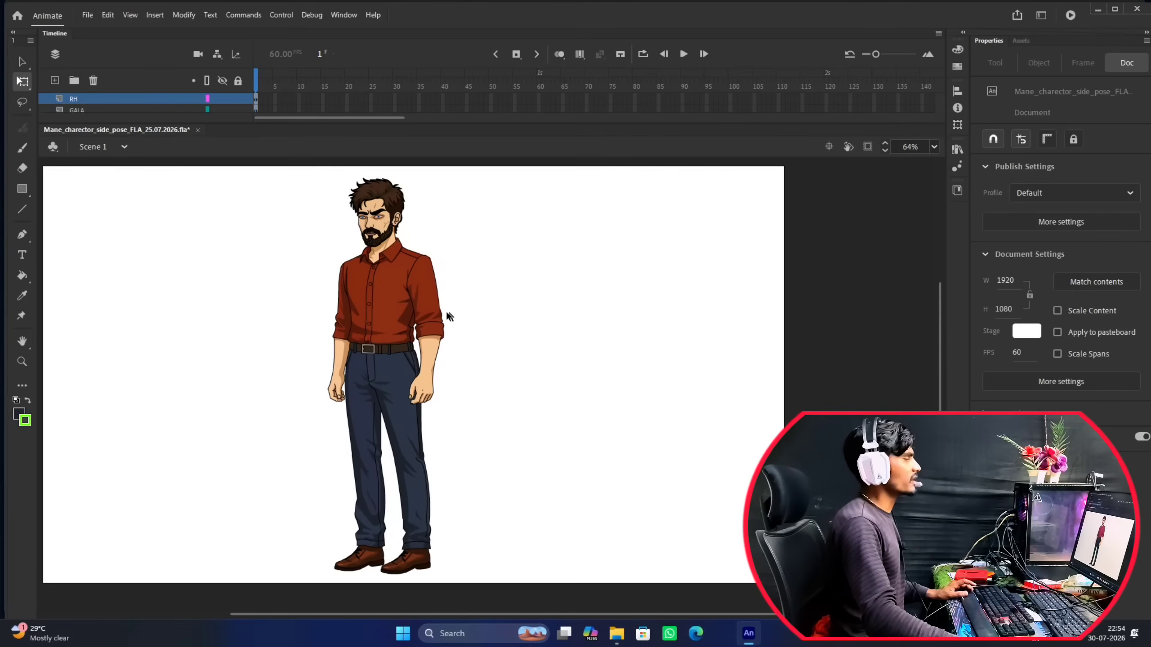
pyautogui.click(427, 332)
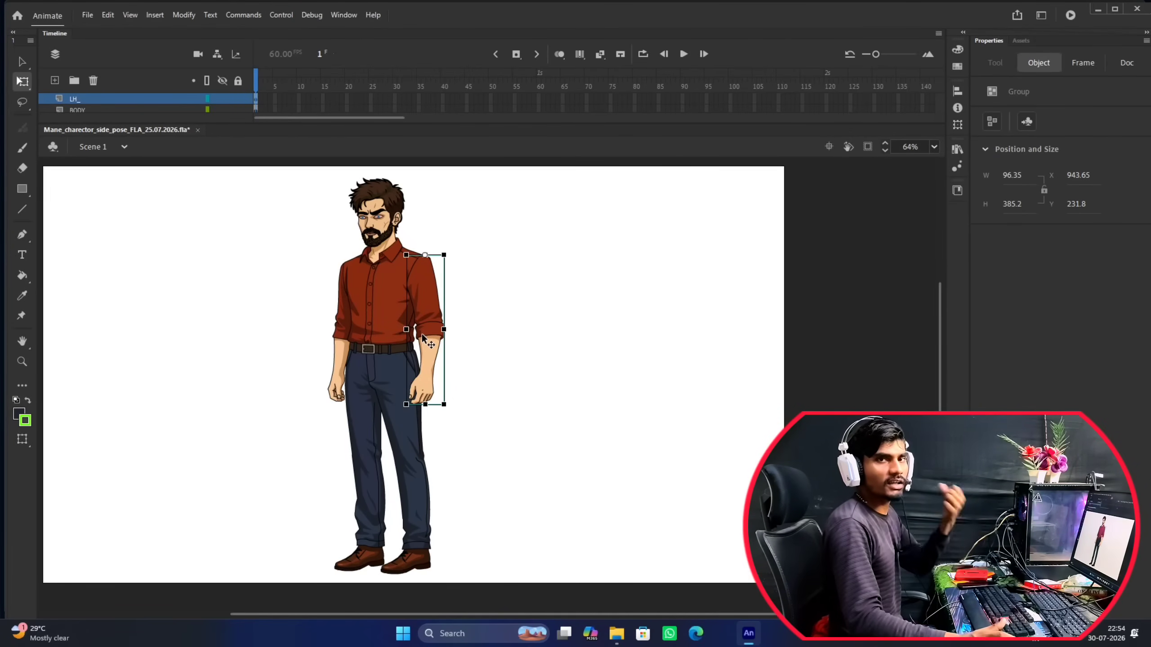
pyautogui.scroll(-2, 440, 325)
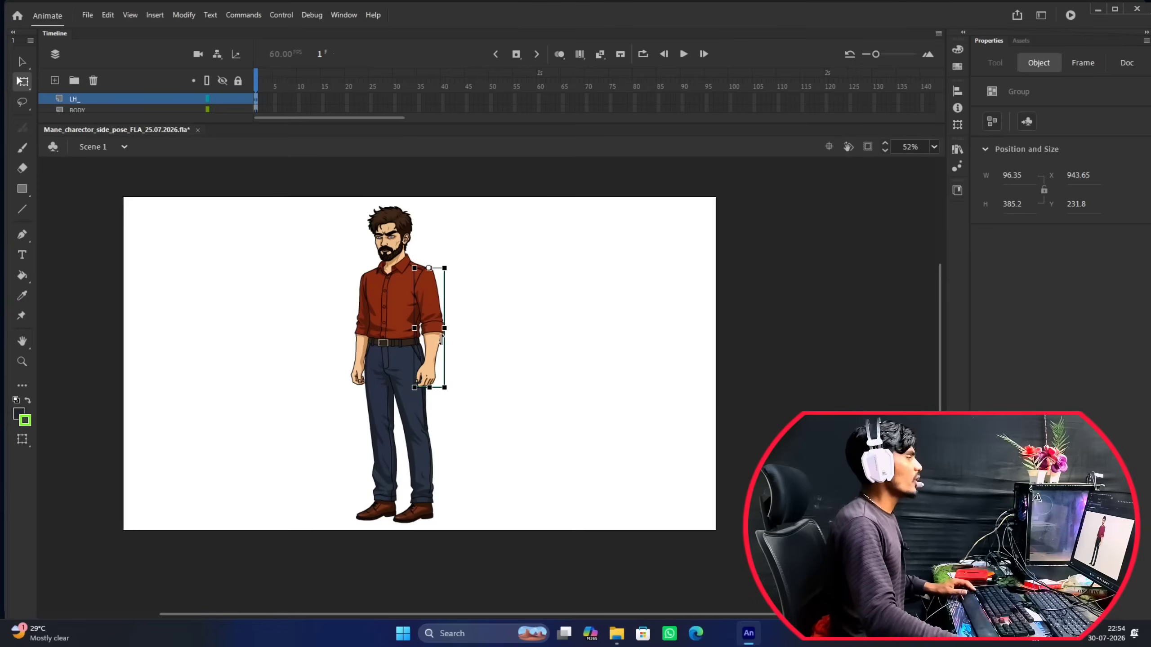
pyautogui.scroll(2, 440, 349)
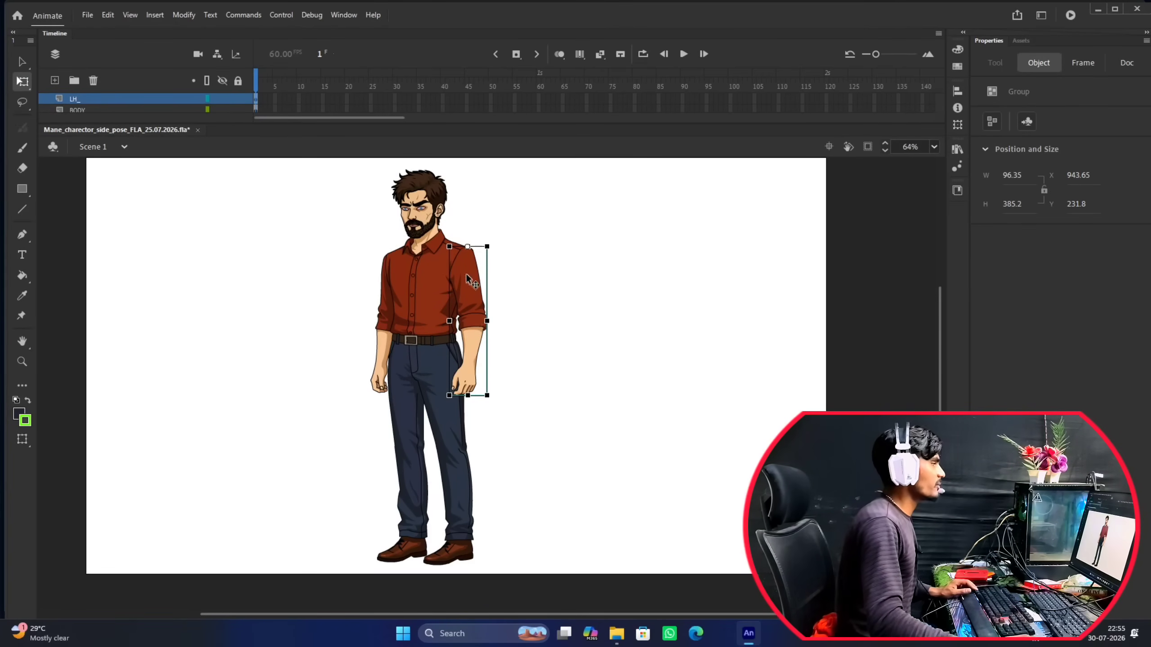
pyautogui.scroll(1, 473, 282)
pyautogui.scroll(-3, 464, 269)
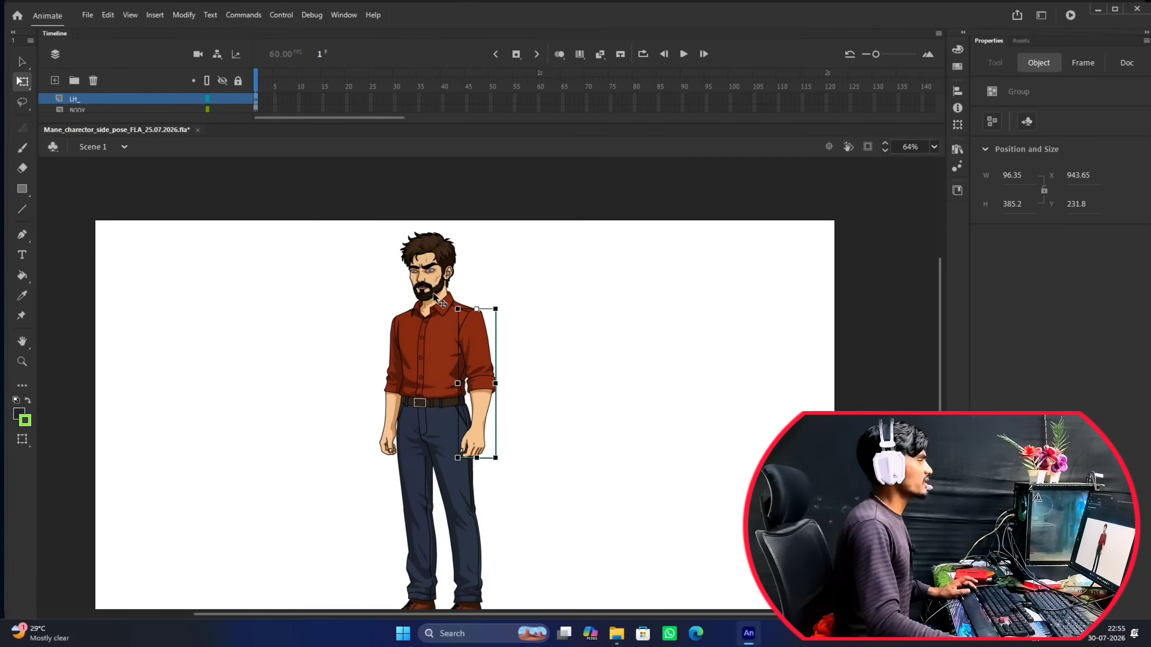
pyautogui.scroll(6, 433, 275)
pyautogui.scroll(-6, 433, 276)
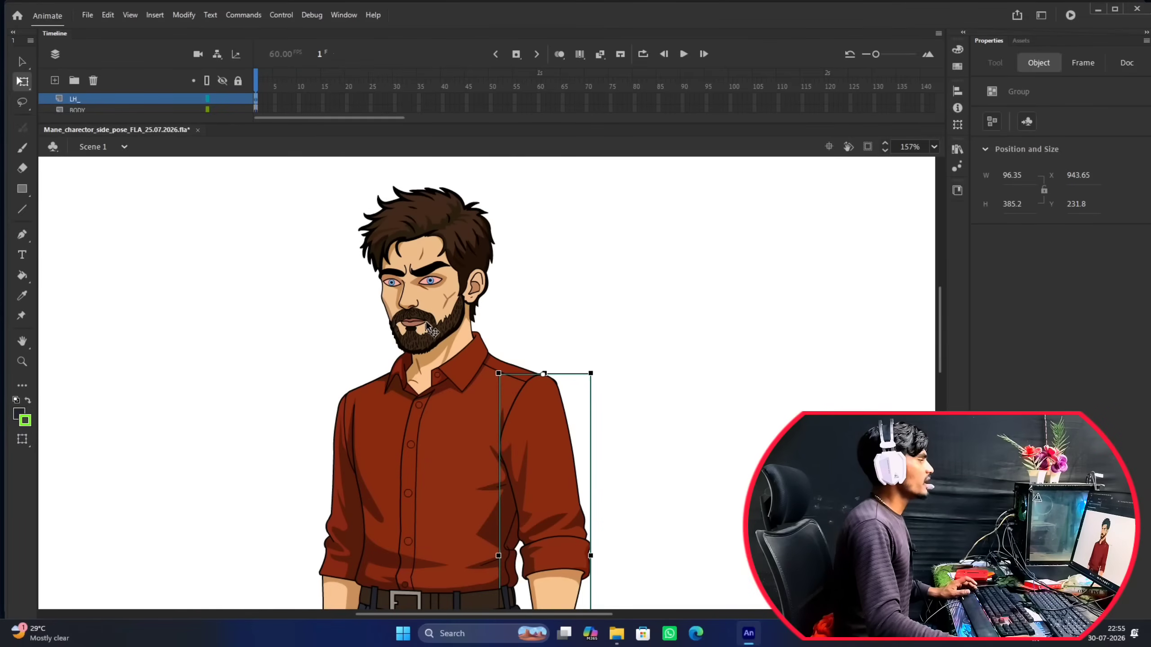
pyautogui.scroll(-1, 476, 398)
pyautogui.scroll(1, 497, 353)
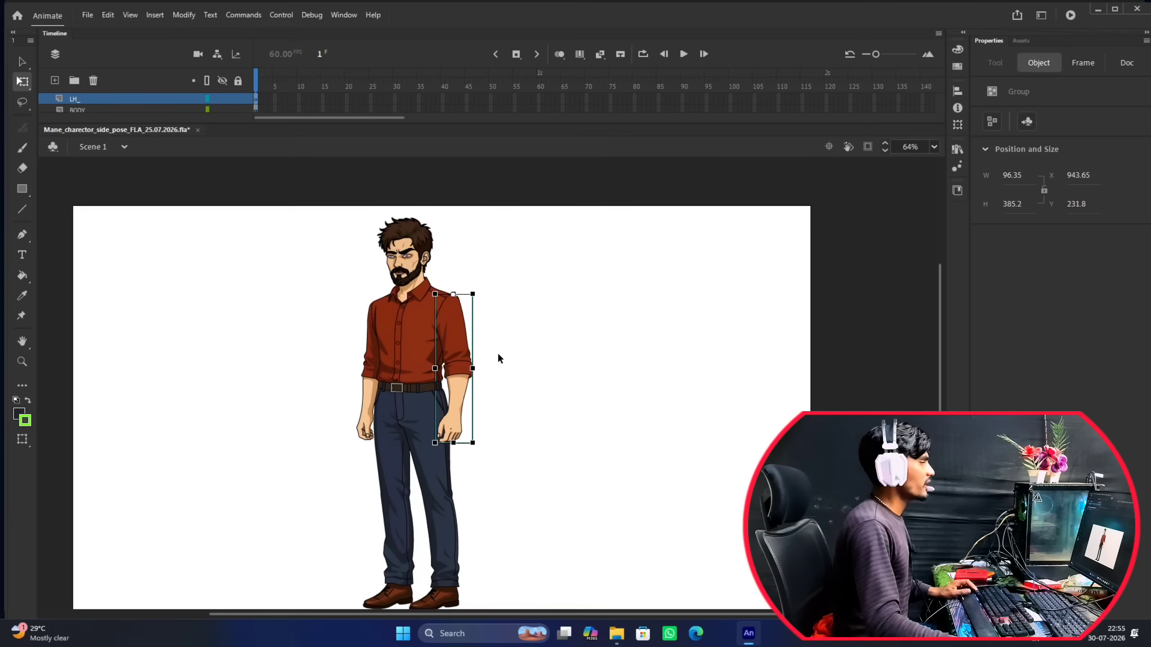
pyautogui.click(505, 344)
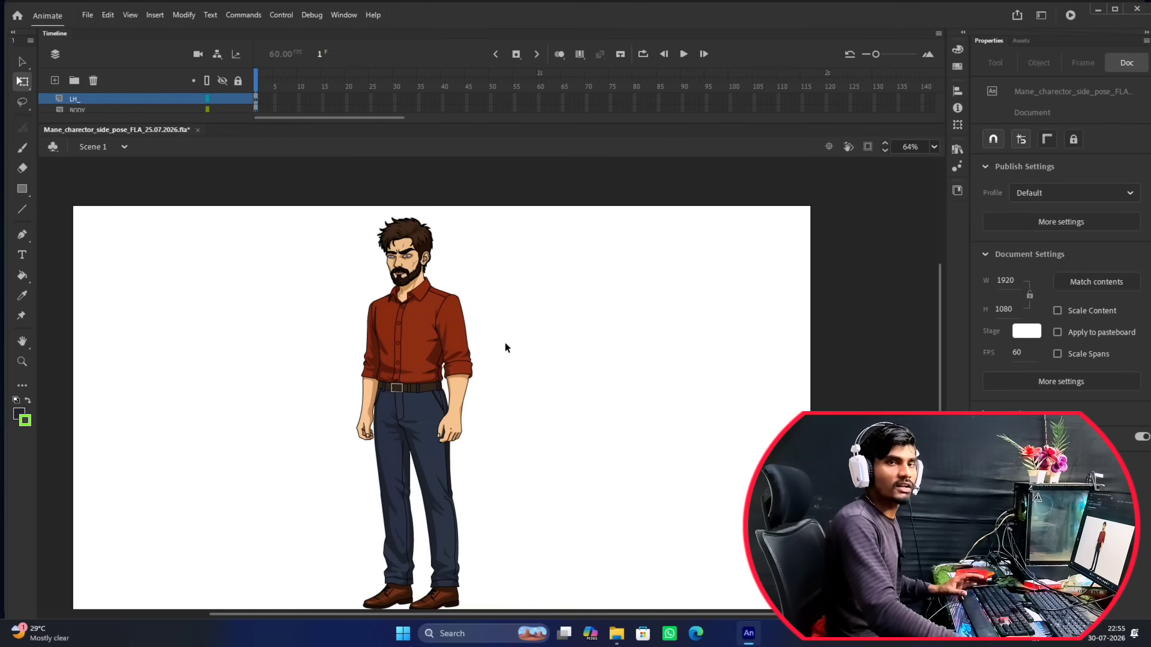
# Save the character document and close the Charector Tracing 30.07.2026 folder window in File Explorer.
pyautogui.scroll(-2, 492, 354)
pyautogui.moveTo(463, 344); pyautogui.dragTo(460, 289)
pyautogui.scroll(2, 460, 304)
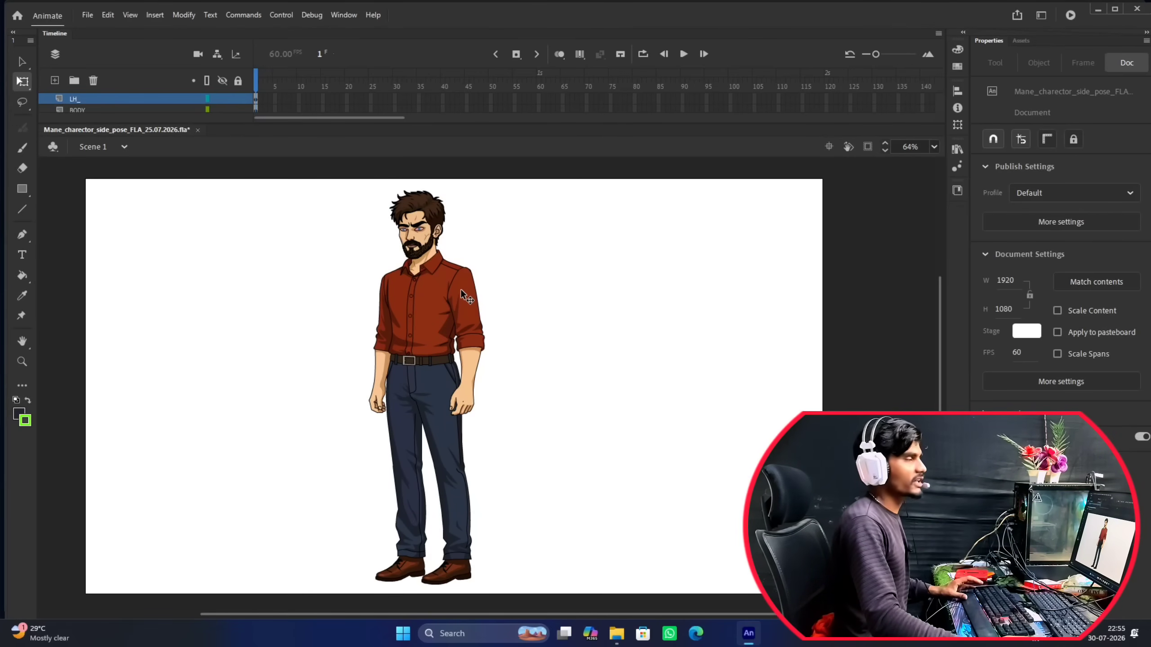
pyautogui.scroll(1, 460, 288)
pyautogui.scroll(-2, 448, 260)
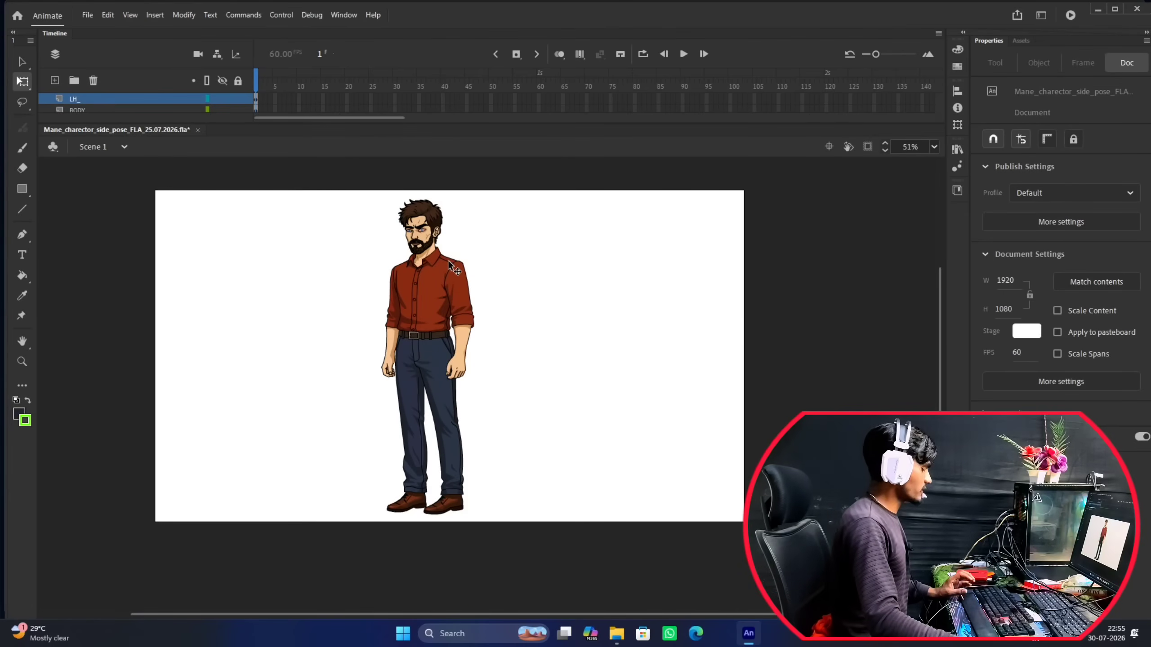
pyautogui.hotkey('ctrl', 's')
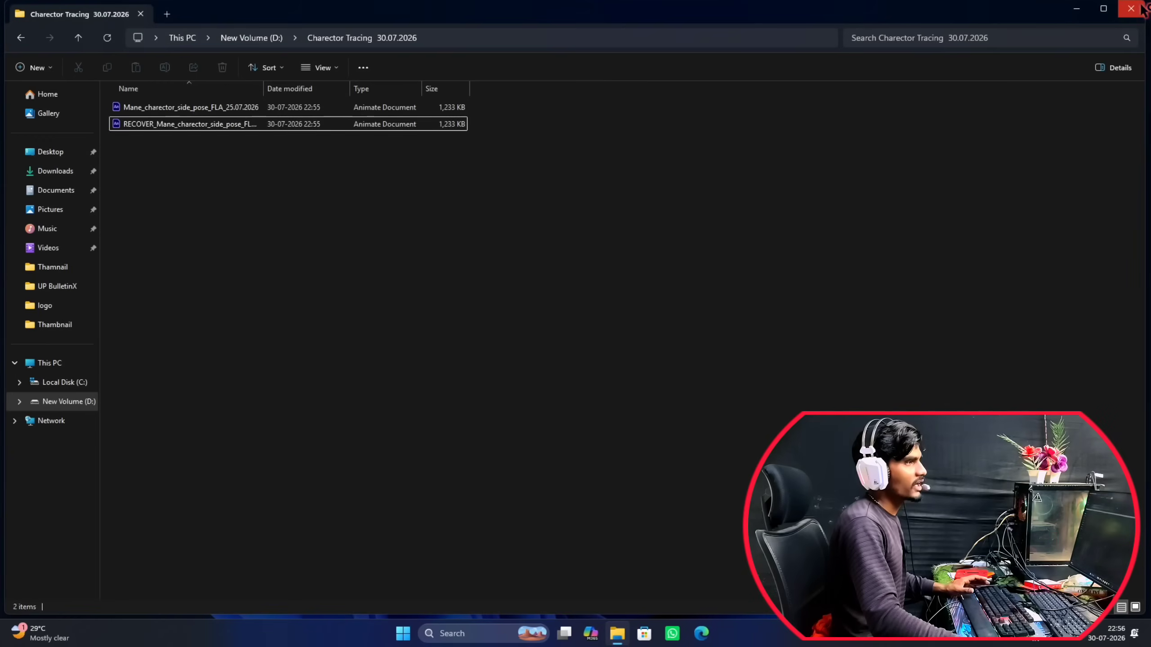
pyautogui.click(1141, 7)
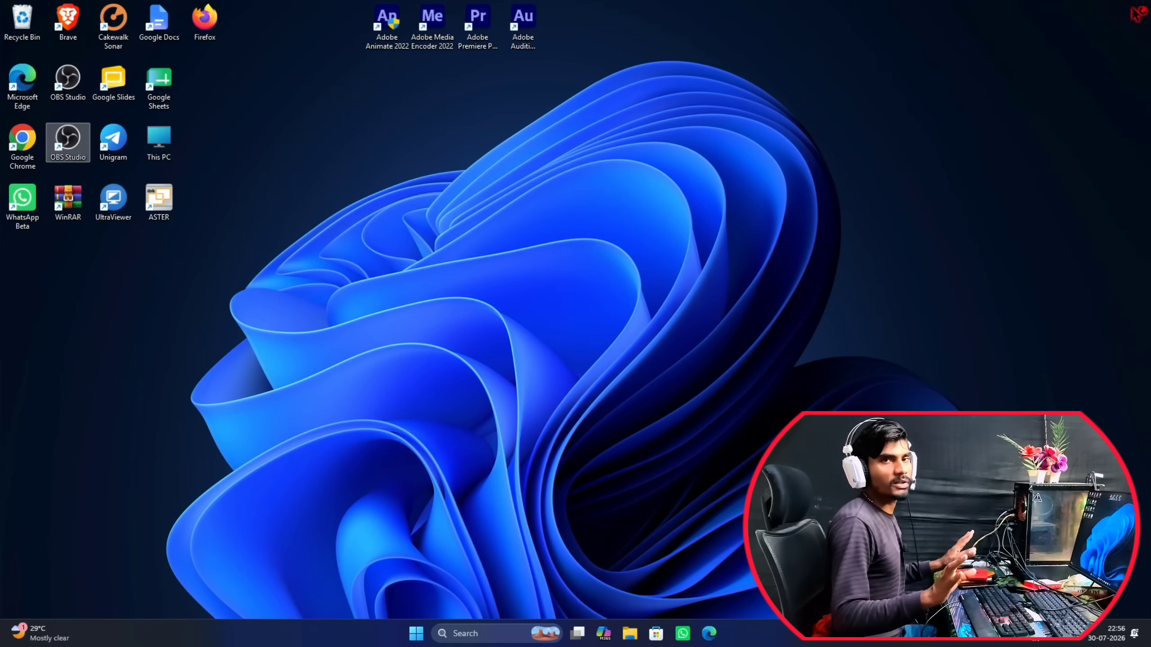